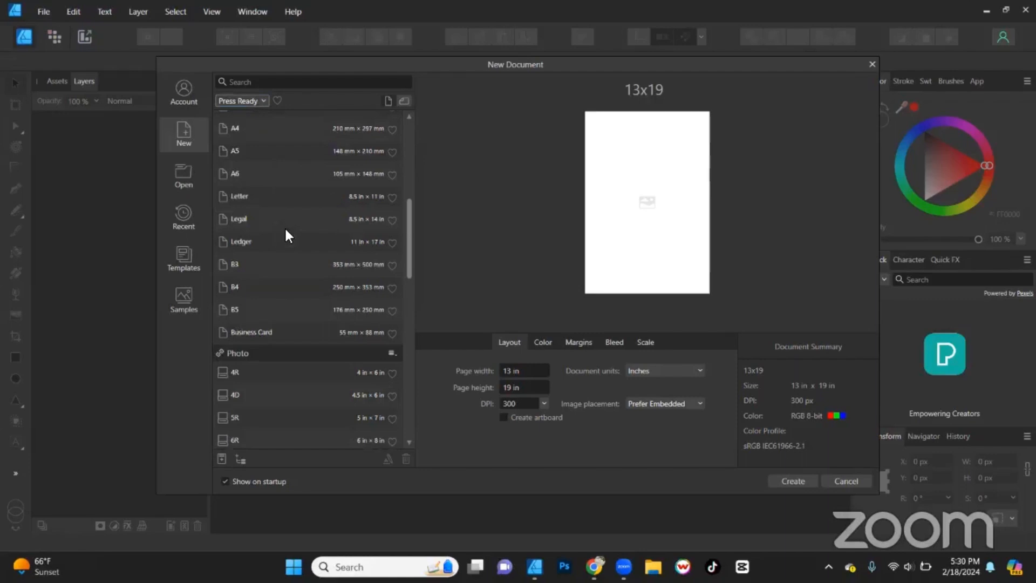
Create a new document from the Social Media Square Post preset with inches as the document units
{"action": "scroll", "coordinate": [285, 228], "scroll_direction": "down", "scroll_amount": 5}
{"action": "scroll", "coordinate": [286, 232], "scroll_direction": "down", "scroll_amount": 2}
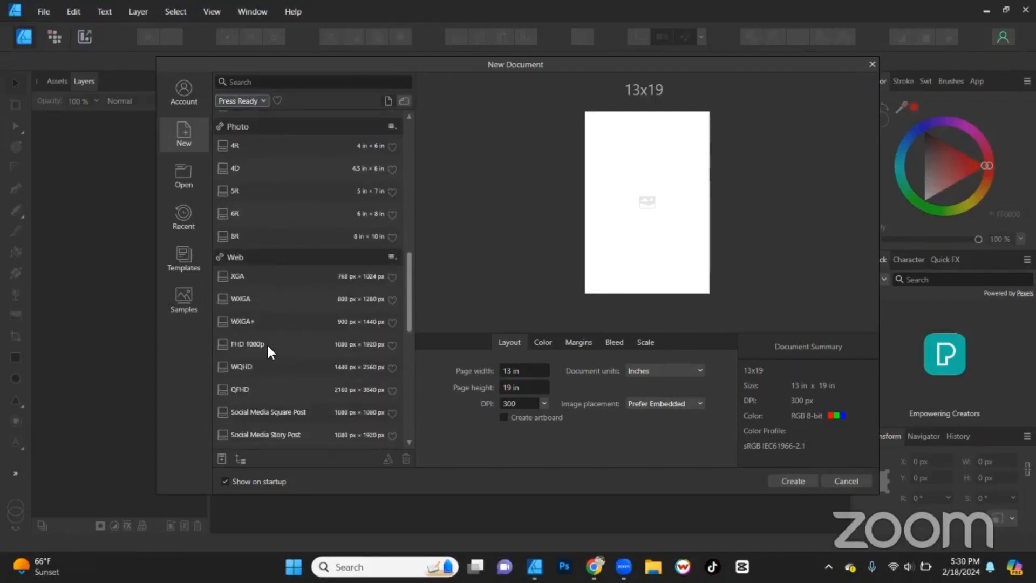
{"action": "scroll", "coordinate": [269, 372], "scroll_direction": "down", "scroll_amount": 1}
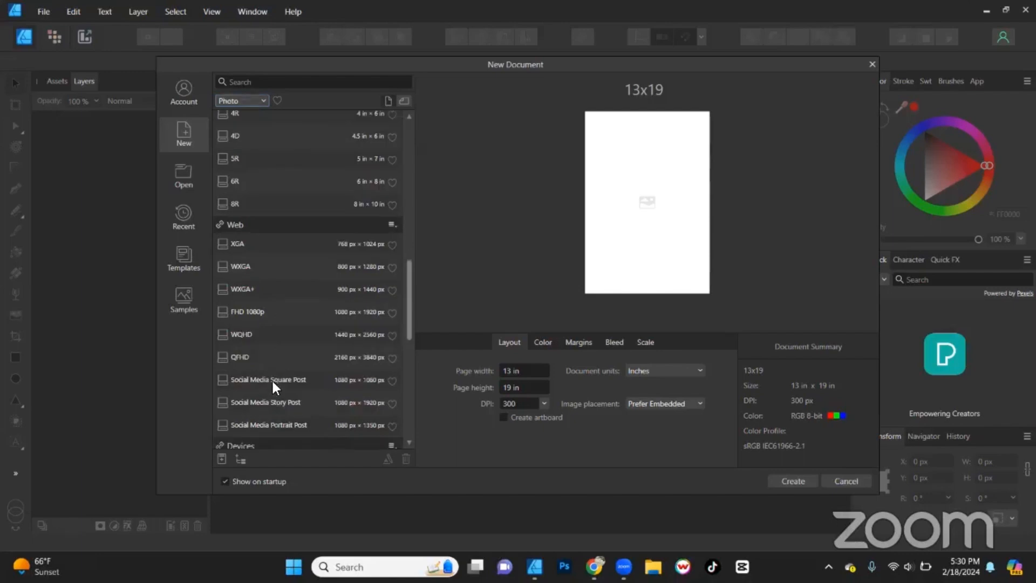
{"action": "left_click", "coordinate": [271, 378]}
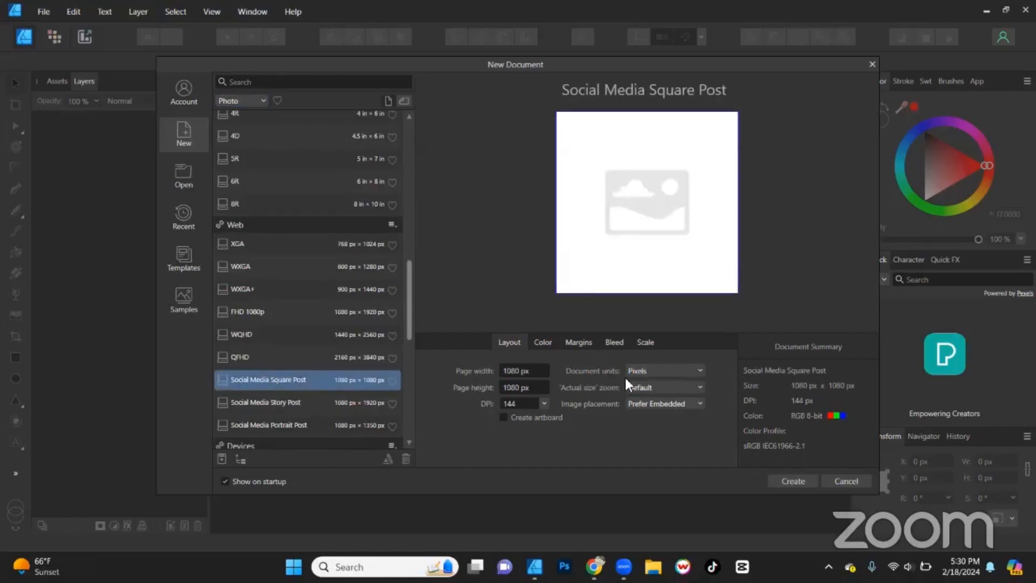
{"action": "left_click", "coordinate": [664, 371]}
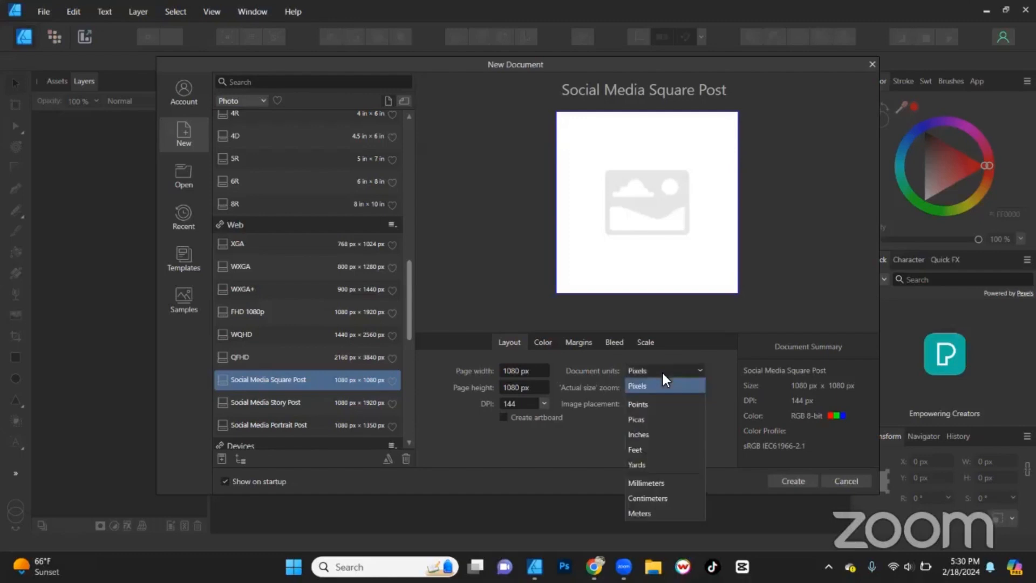
{"action": "left_click", "coordinate": [650, 435]}
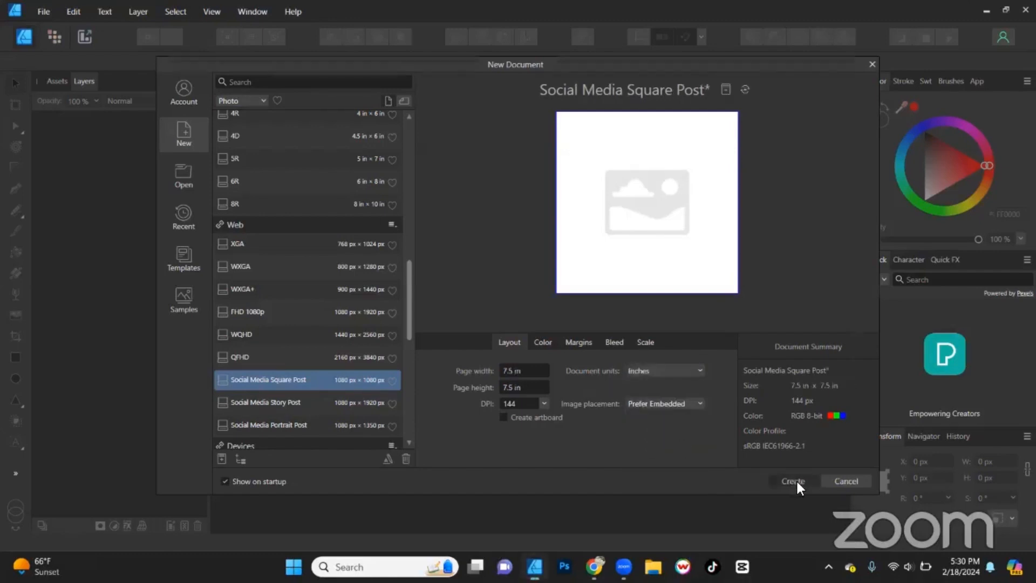
{"action": "left_click", "coordinate": [794, 481]}
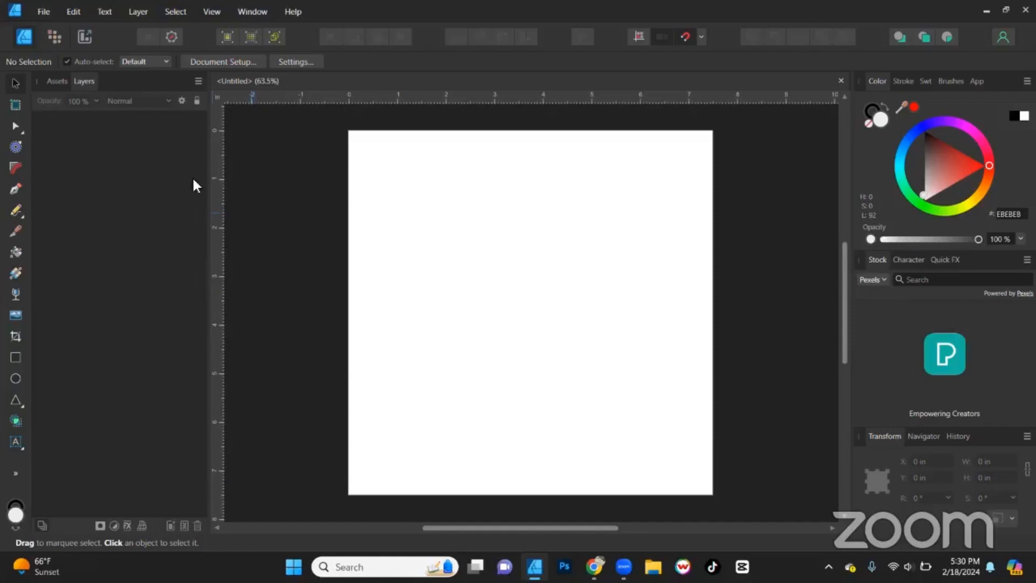
Place the bottom-row baseball field photo from the assets on the page and enlarge it to fill the 7.5 in square
{"action": "left_click", "coordinate": [57, 81]}
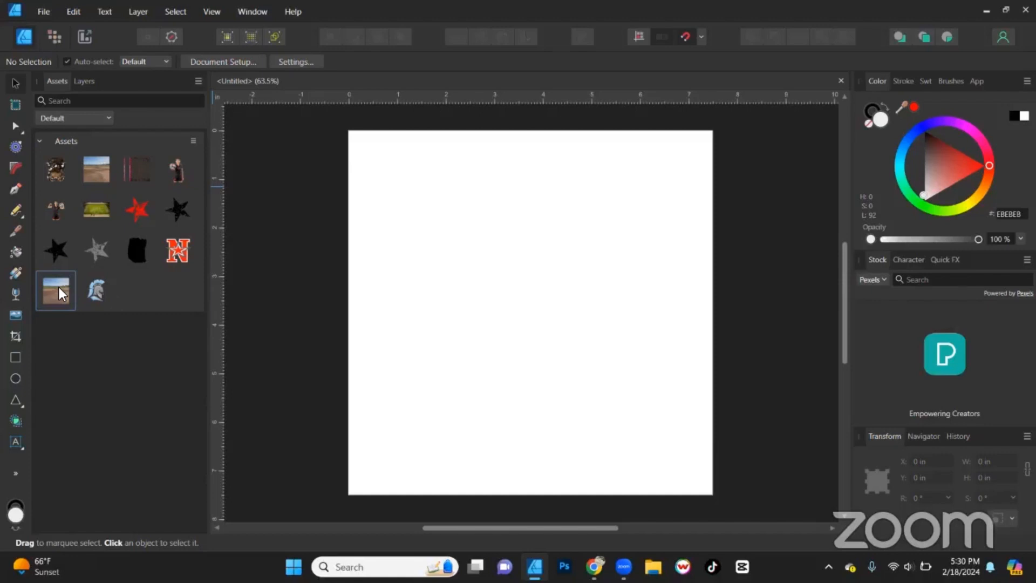
{"action": "left_click_drag", "start_coordinate": [60, 292], "coordinate": [412, 238]}
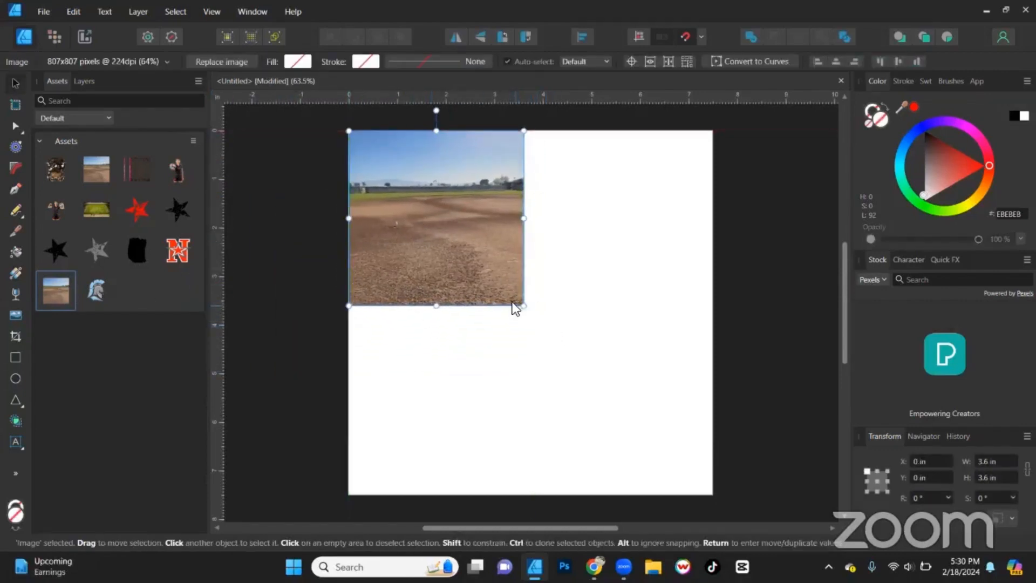
{"action": "left_click_drag", "start_coordinate": [519, 305], "coordinate": [693, 461]}
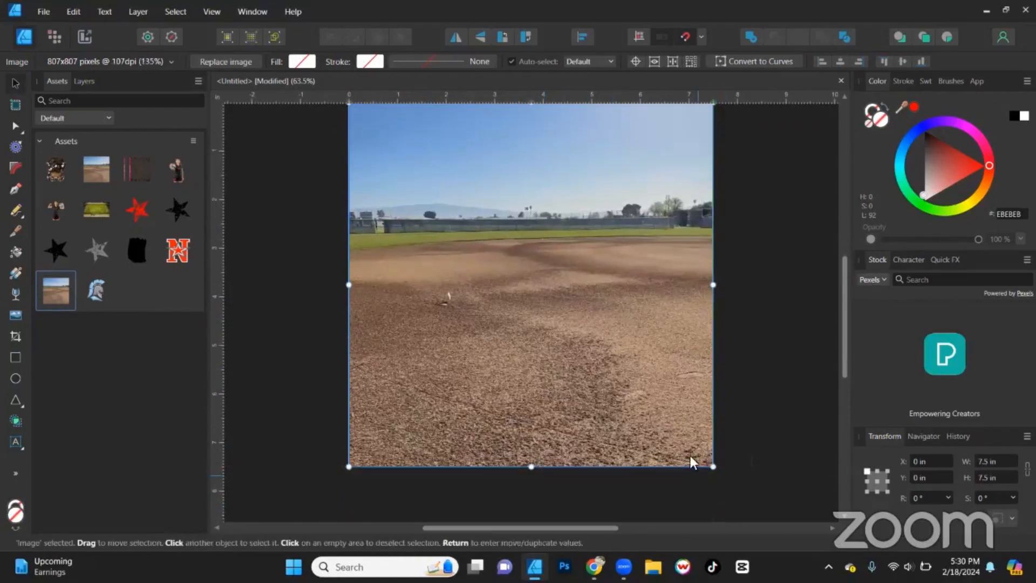
{"action": "scroll", "coordinate": [615, 390], "scroll_direction": "up", "scroll_amount": 1}
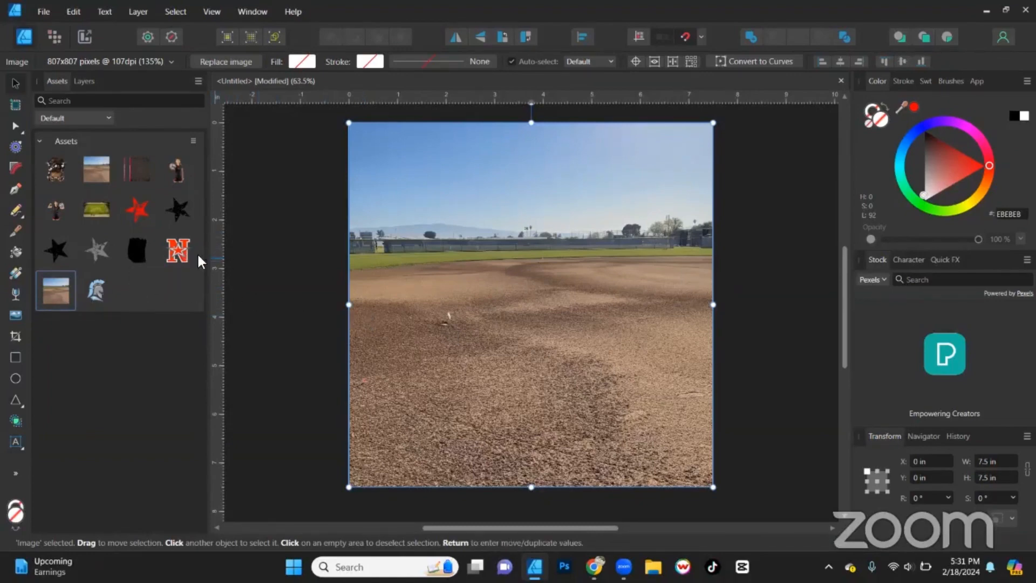
Place the Spartan logo in the page's lower-left corner and sample its light blue with the colour picker
{"action": "left_click_drag", "start_coordinate": [103, 287], "coordinate": [469, 393]}
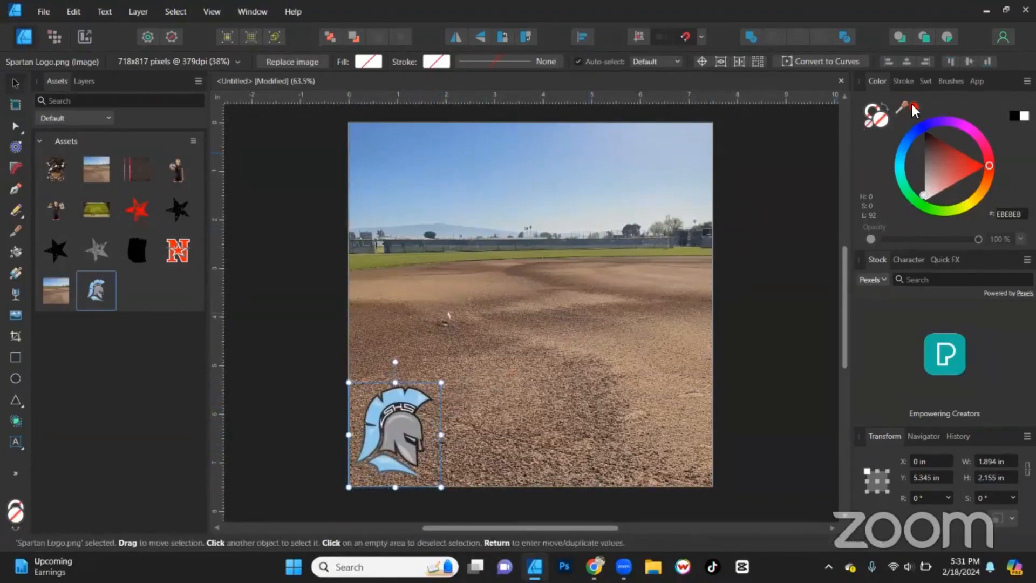
{"action": "left_click_drag", "start_coordinate": [903, 108], "coordinate": [406, 396]}
Hide the Spartan Logo.png layer and clear the selection
{"action": "left_click", "coordinate": [87, 83]}
{"action": "left_click", "coordinate": [184, 123]}
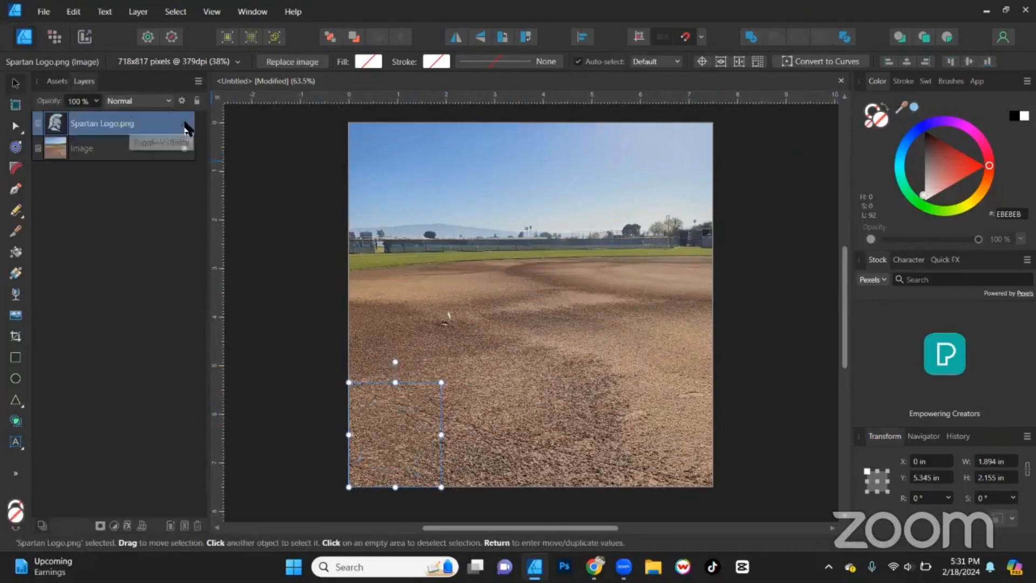
{"action": "left_click", "coordinate": [790, 413]}
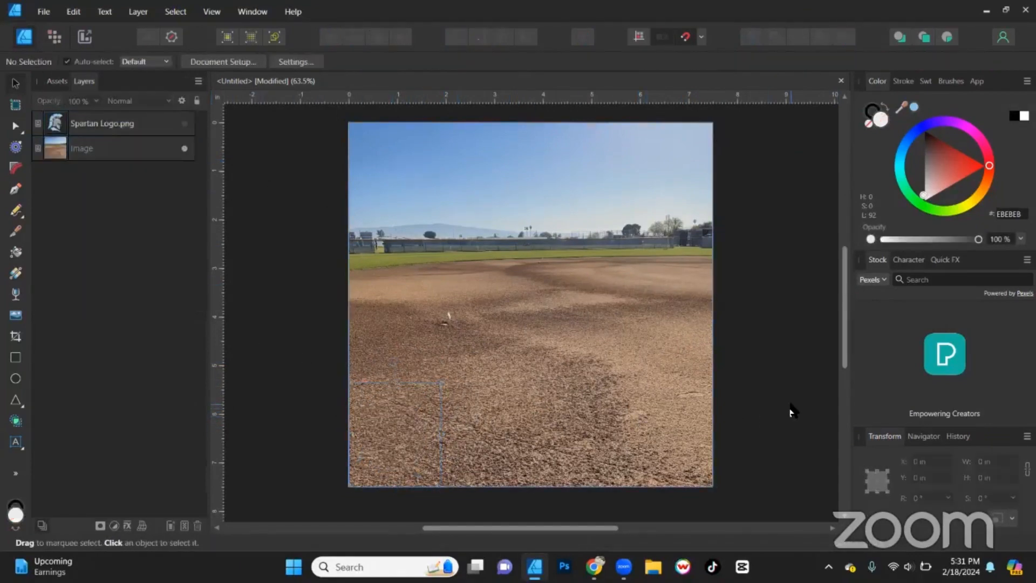
Tint the field photo by applying the sampled light blue as its fill, then deselect it
{"action": "left_click", "coordinate": [520, 313]}
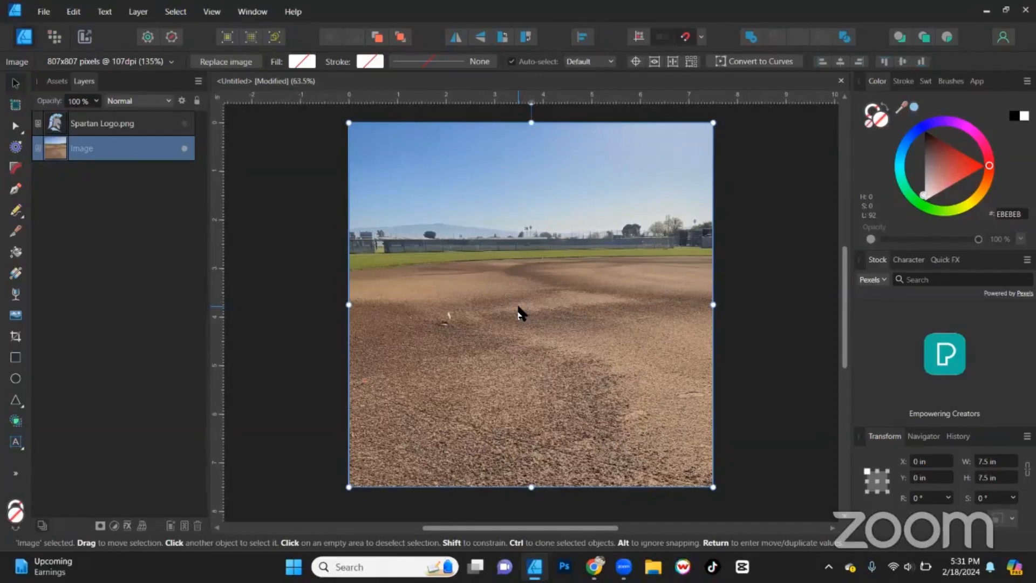
{"action": "left_click", "coordinate": [913, 108]}
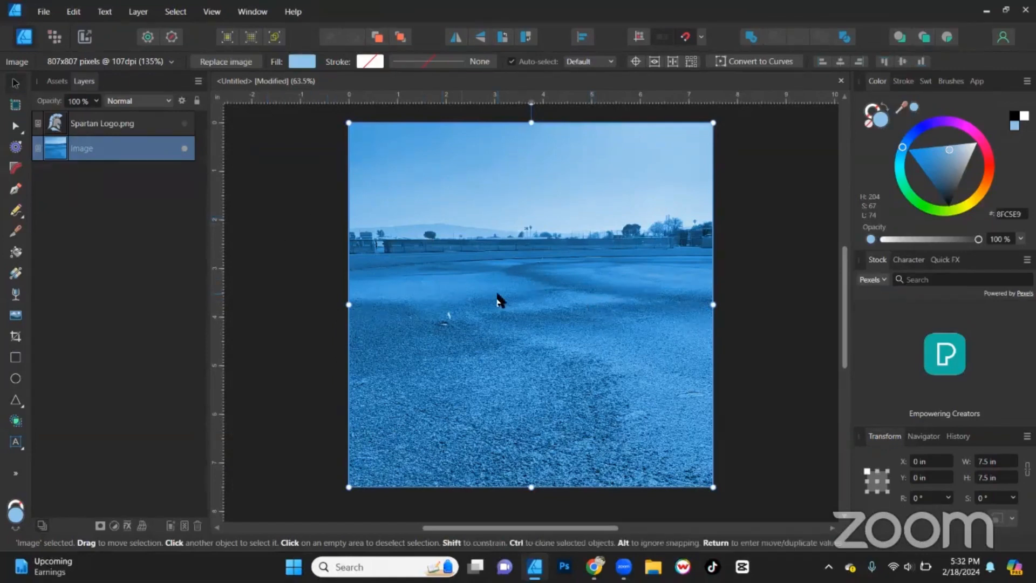
{"action": "left_click", "coordinate": [261, 219]}
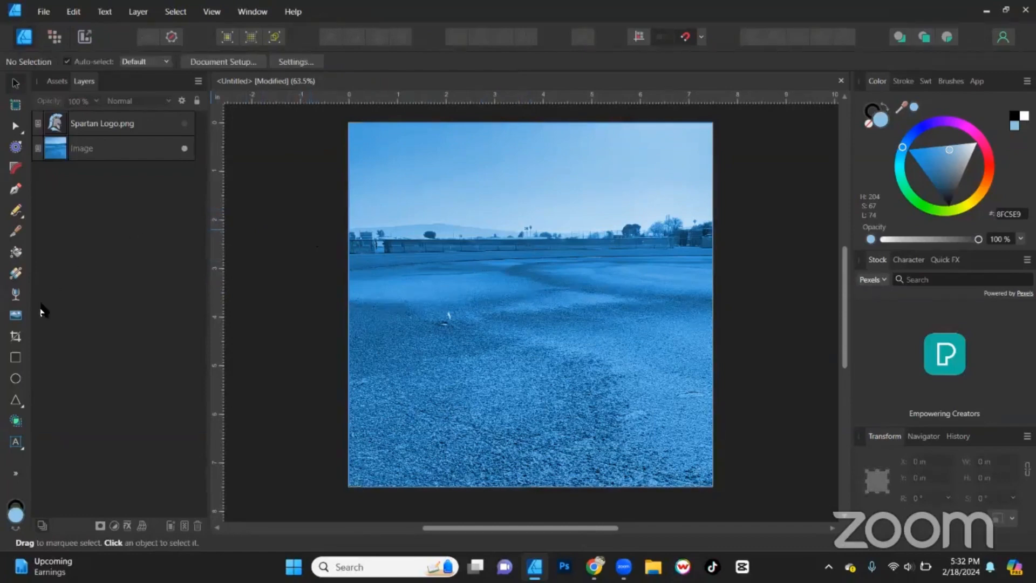
Draw a rectangle over the field photo and set its width and height to 7.25 in
{"action": "left_click", "coordinate": [15, 357]}
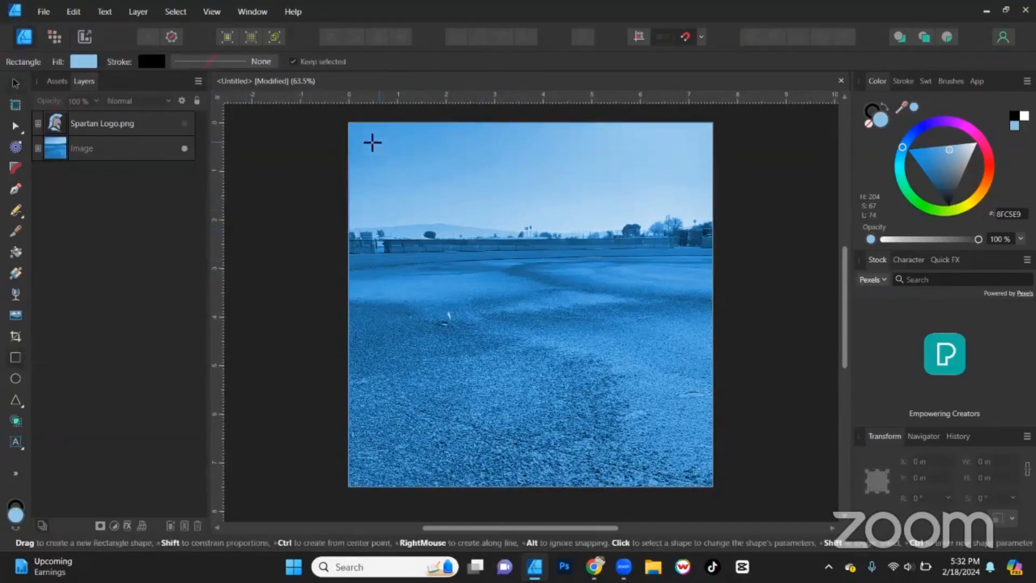
{"action": "left_click_drag", "start_coordinate": [360, 130], "coordinate": [713, 487]}
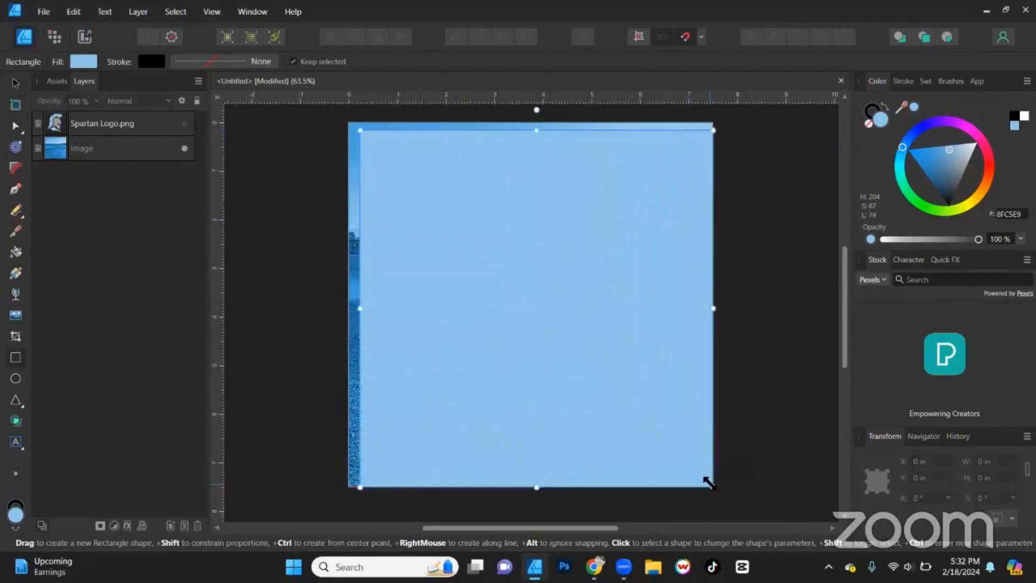
{"action": "left_click", "coordinate": [993, 462]}
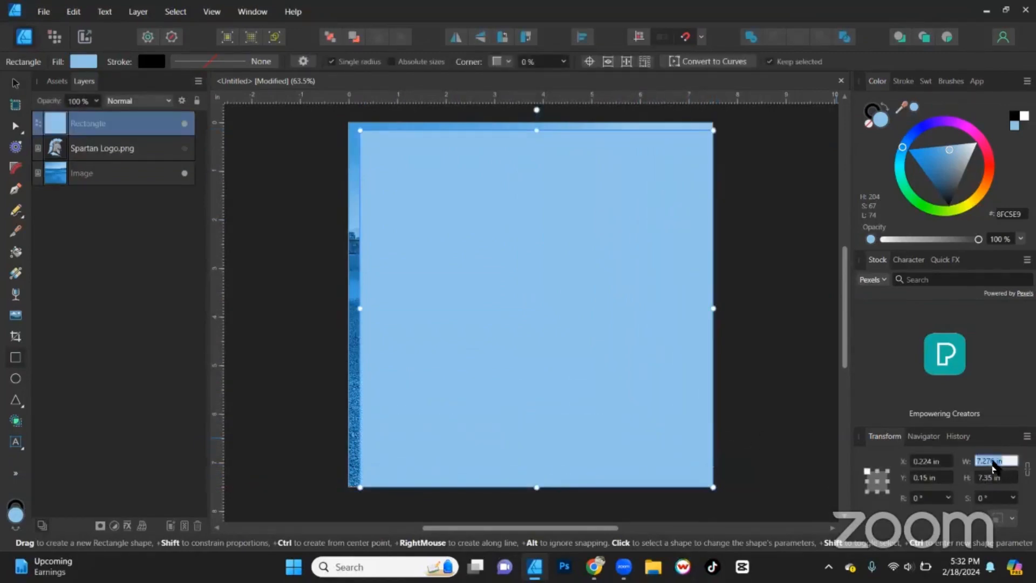
{"action": "type", "text": "7.25"}
{"action": "key", "text": "Return"}
{"action": "left_click", "coordinate": [995, 477]}
{"action": "type", "text": "7.25"}
{"action": "key", "text": "Return"}
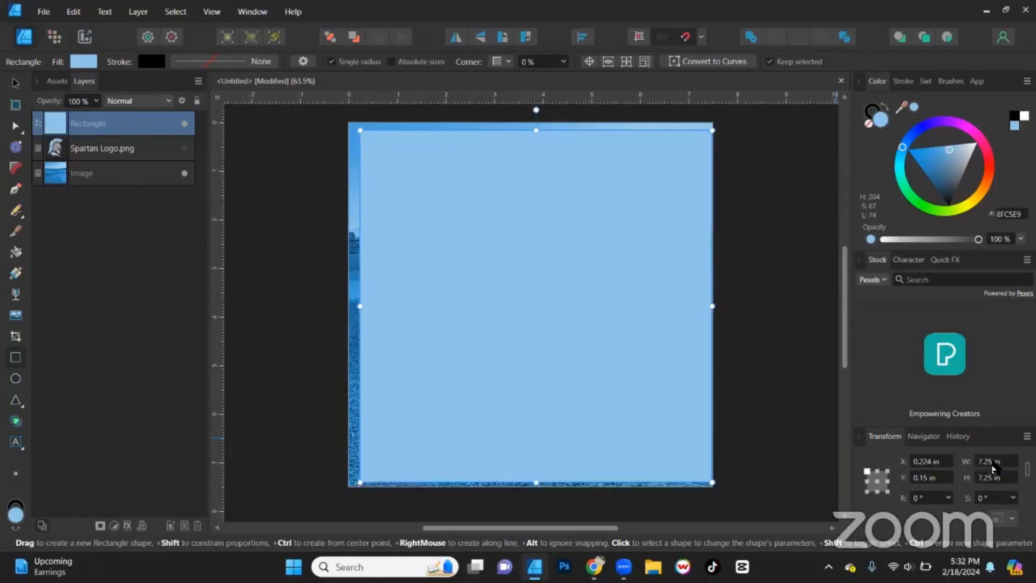
Centre the rectangle on the page horizontally and vertically
{"action": "left_click", "coordinate": [583, 38]}
{"action": "left_click", "coordinate": [612, 81]}
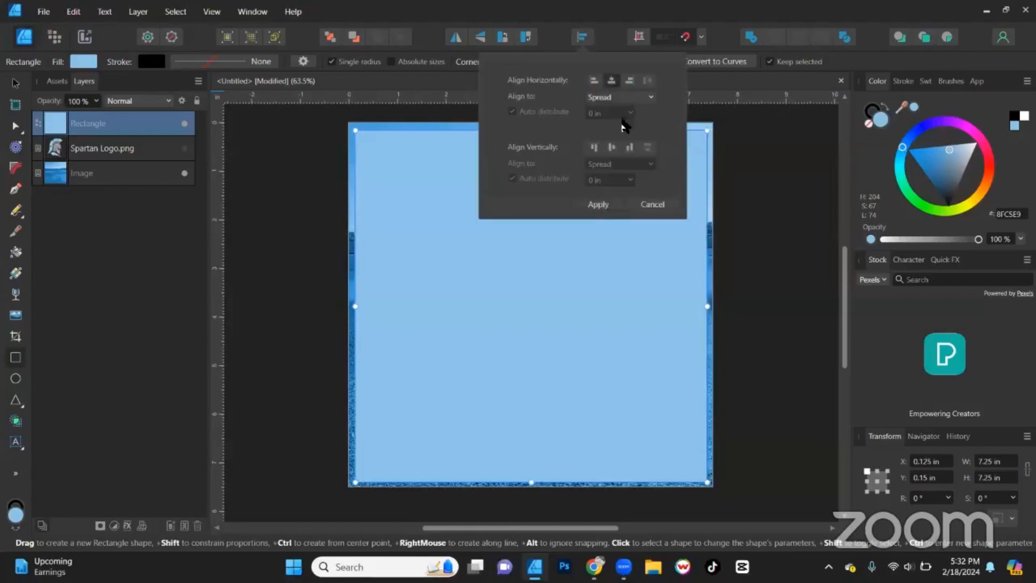
{"action": "left_click", "coordinate": [612, 147]}
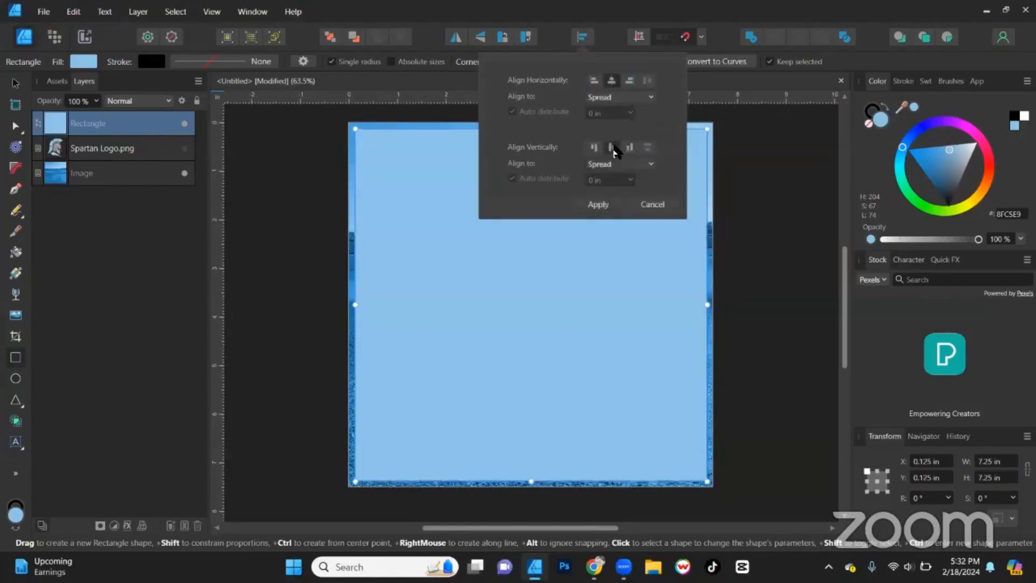
{"action": "left_click", "coordinate": [600, 205]}
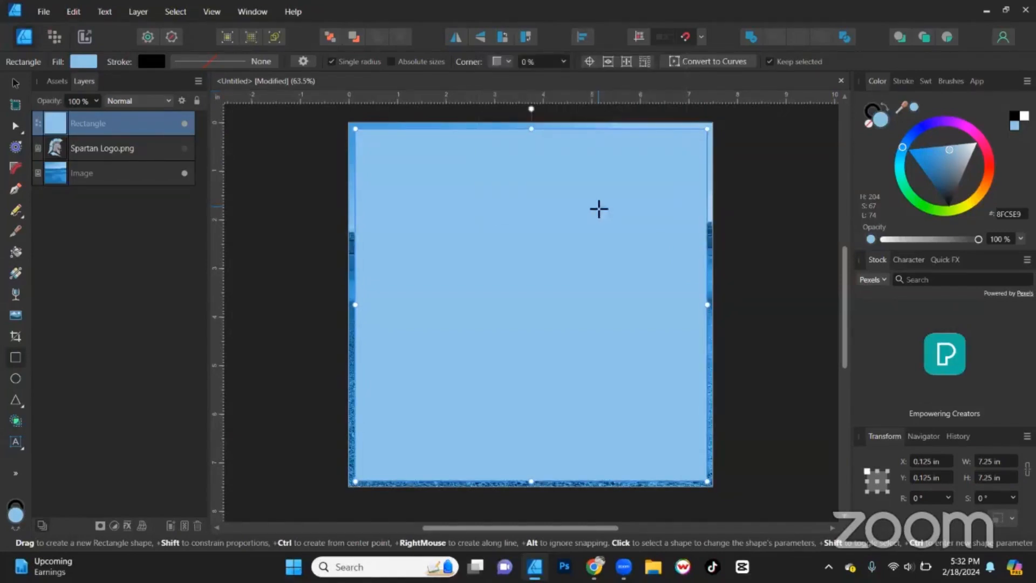
Remove the rectangle's fill and give its black outline a stroke width of about 5.2 pt
{"action": "left_click", "coordinate": [868, 124]}
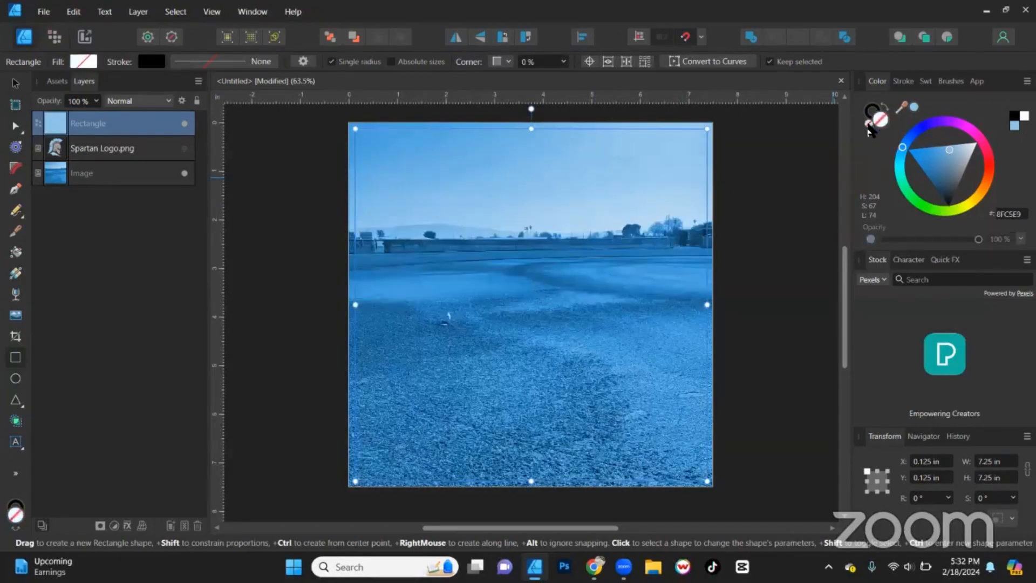
{"action": "left_click", "coordinate": [902, 81]}
{"action": "left_click_drag", "start_coordinate": [889, 122], "coordinate": [924, 125]}
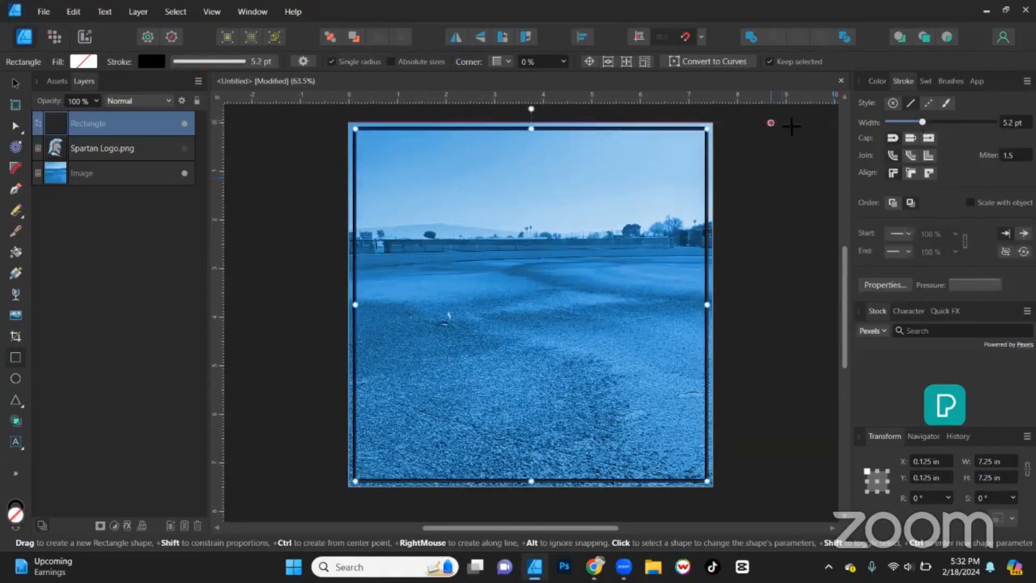
Set the rectangle stroke's miter to 5, align the stroke to the outside and deselect the frame
{"action": "left_click", "coordinate": [1011, 156]}
{"action": "type", "text": "5"}
{"action": "key", "text": "Return"}
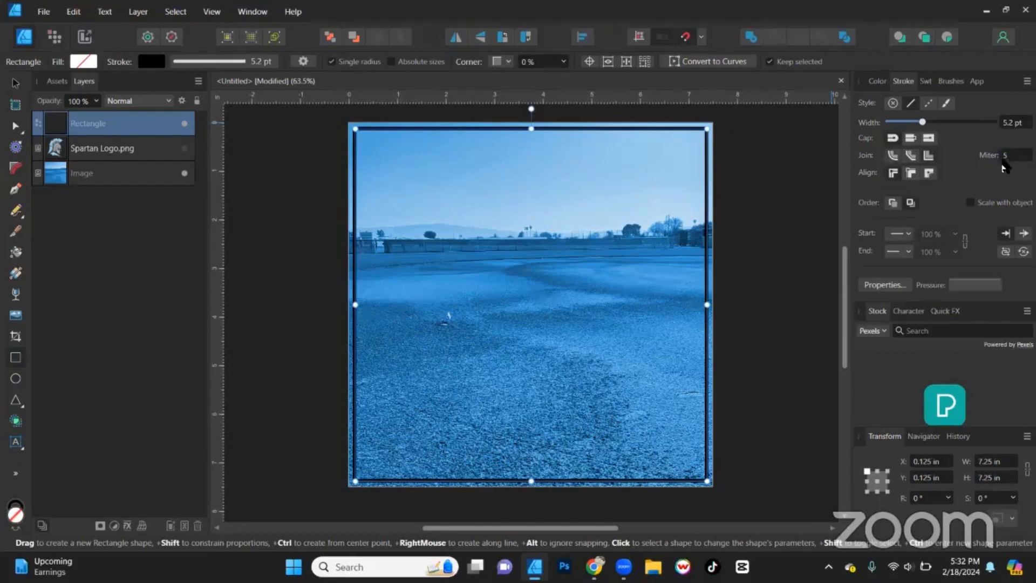
{"action": "left_click", "coordinate": [929, 174]}
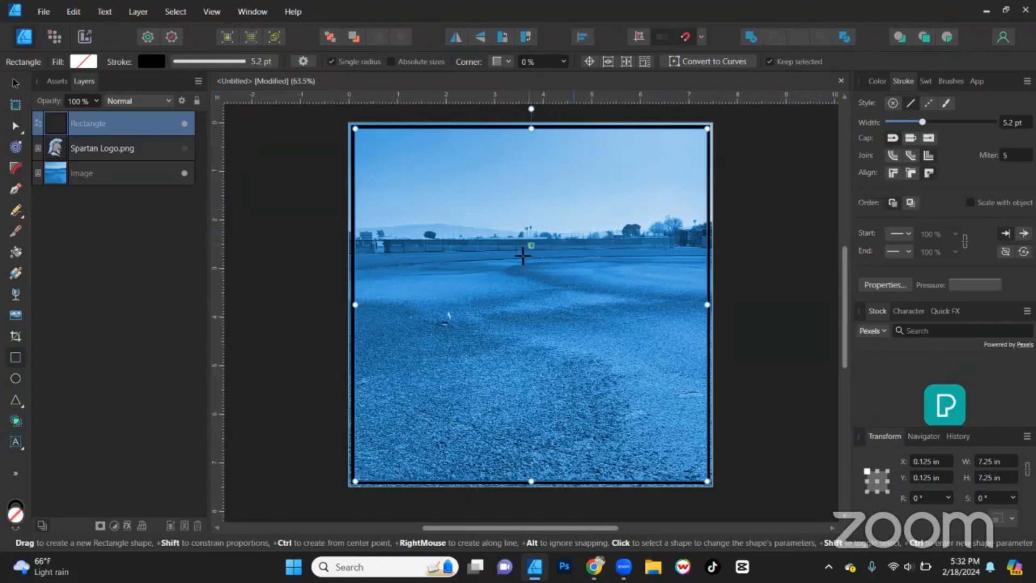
{"action": "left_click", "coordinate": [15, 84]}
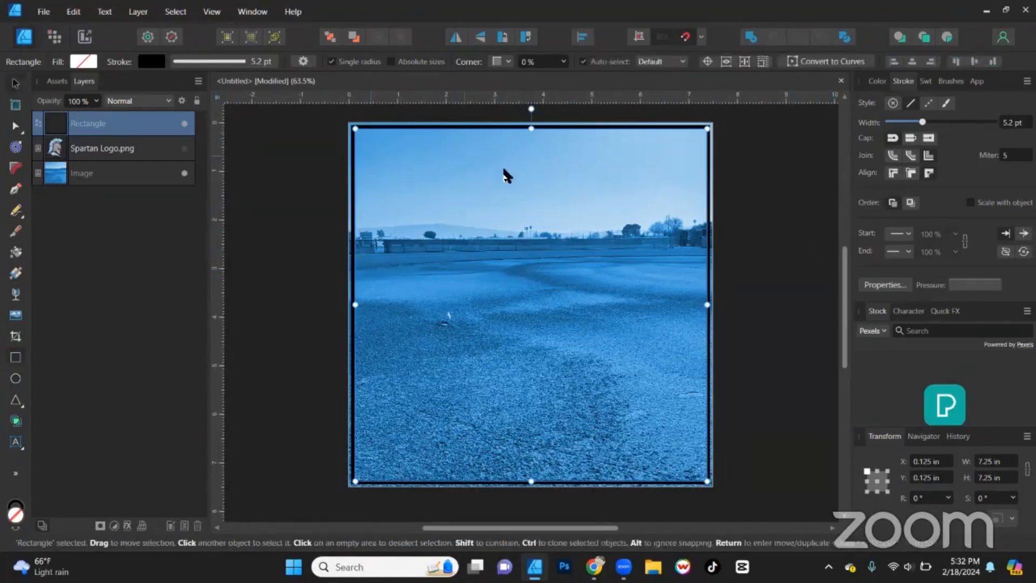
{"action": "left_click", "coordinate": [756, 245]}
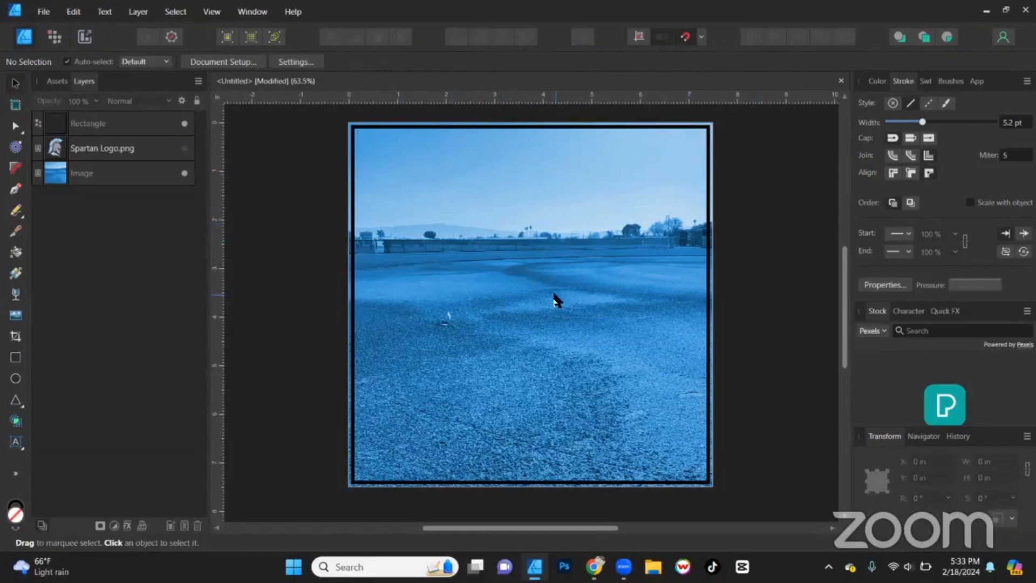
Resize the rectangular frame to 7.1 in square with locked proportions and recentre it on the page both ways
{"action": "left_click", "coordinate": [379, 128]}
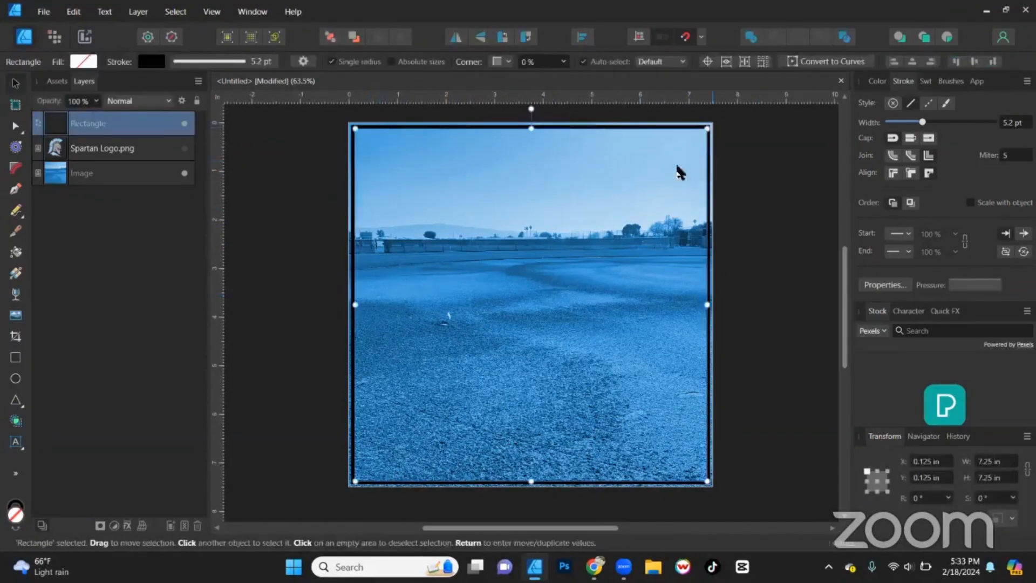
{"action": "left_click", "coordinate": [1007, 462]}
{"action": "type", "text": "7"}
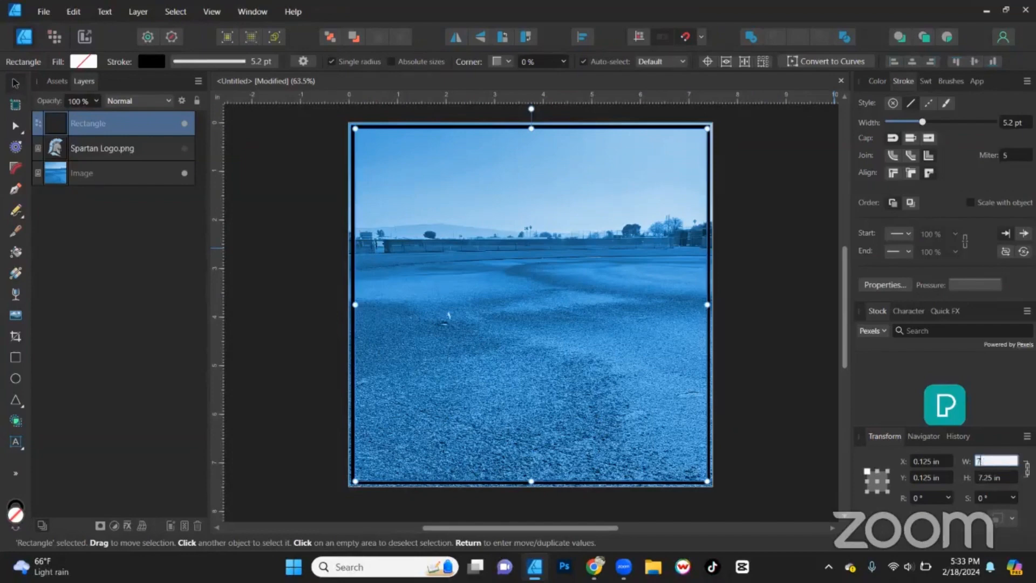
{"action": "key", "text": "Return"}
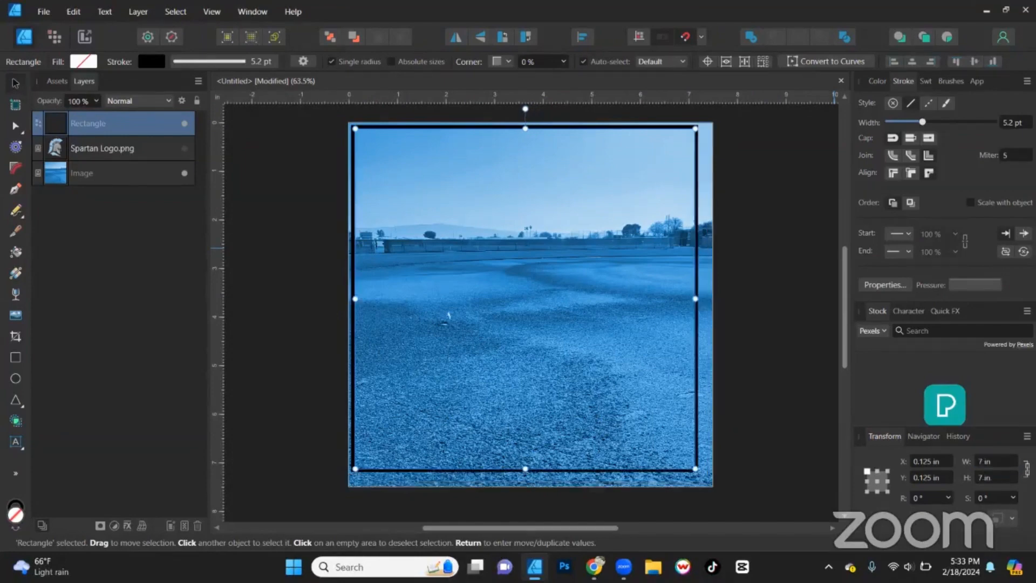
{"action": "left_click", "coordinate": [996, 463]}
{"action": "type", "text": "7.1"}
{"action": "key", "text": "Return"}
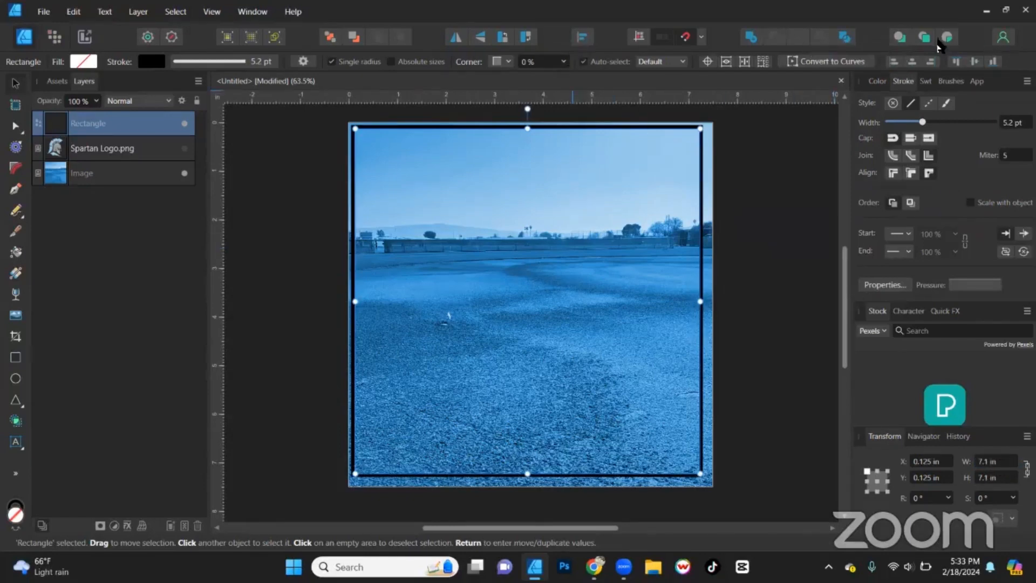
{"action": "left_click", "coordinate": [913, 61]}
{"action": "left_click", "coordinate": [975, 62]}
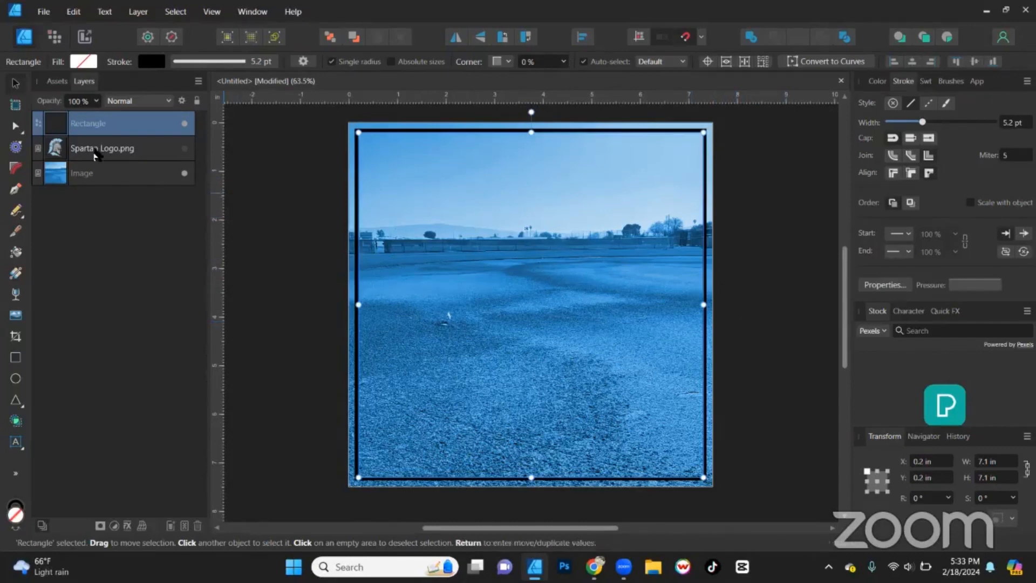
{"action": "left_click", "coordinate": [877, 81]}
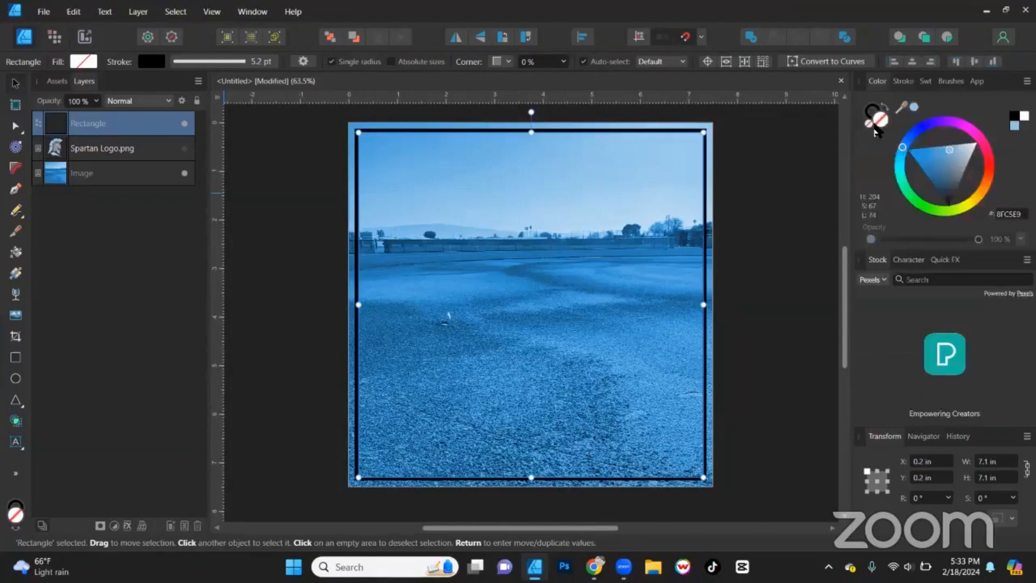
{"action": "left_click", "coordinate": [915, 107]}
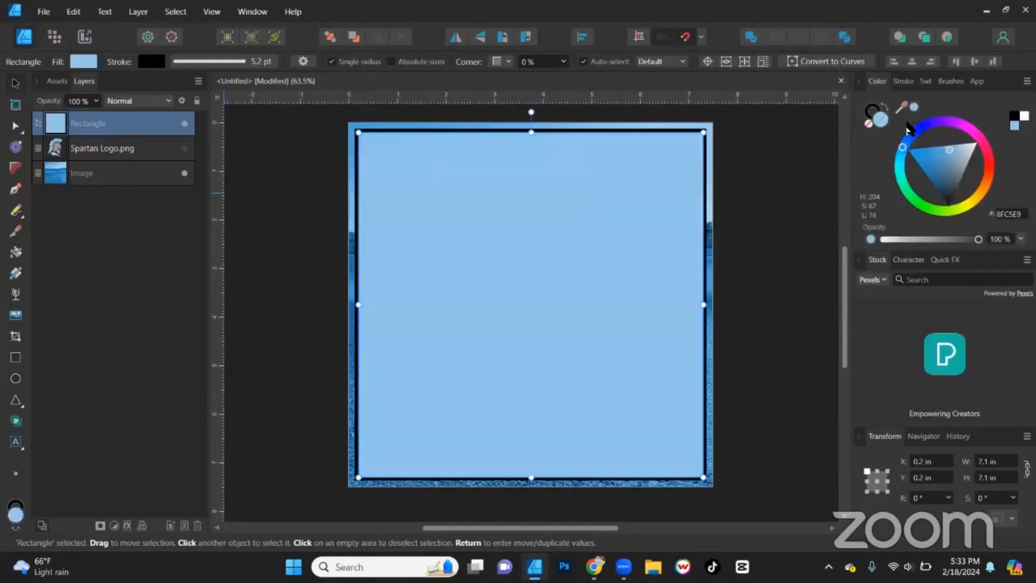
{"action": "left_click", "coordinate": [869, 124]}
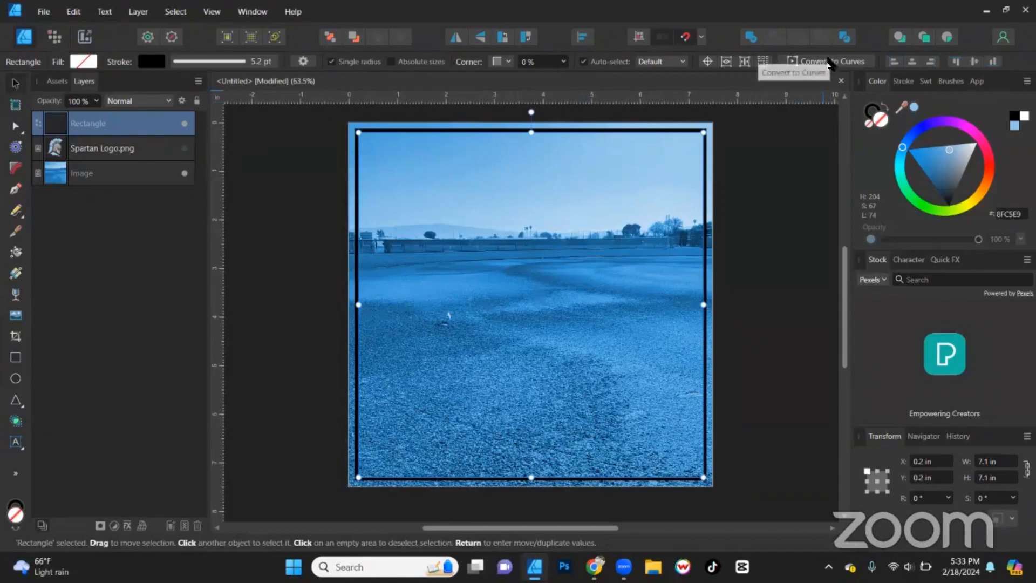
Convert the rectangular frame to curves and expand its stroke into a filled outline shape
{"action": "right_click", "coordinate": [563, 149]}
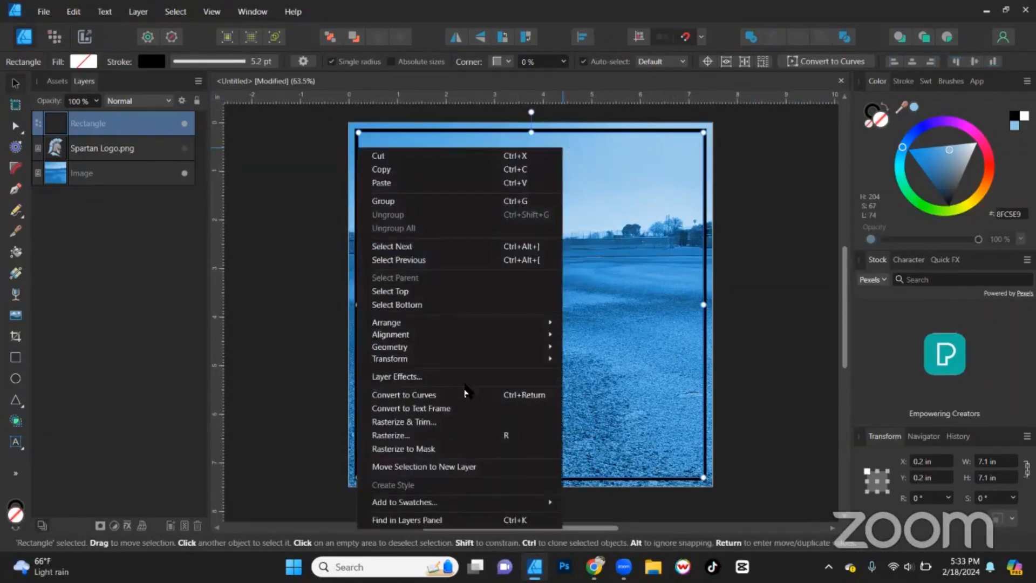
{"action": "left_click", "coordinate": [524, 398]}
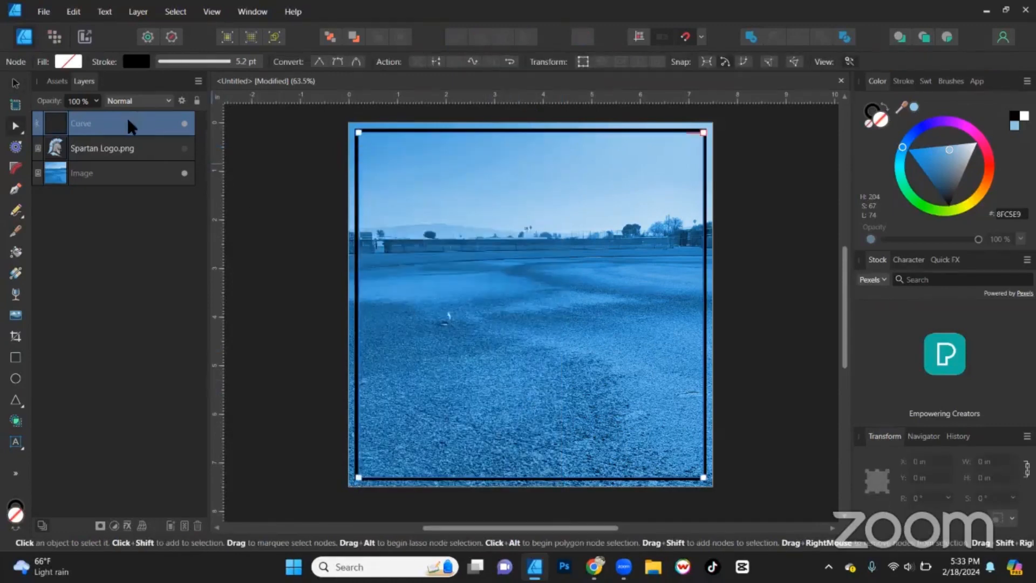
{"action": "left_click", "coordinate": [127, 12]}
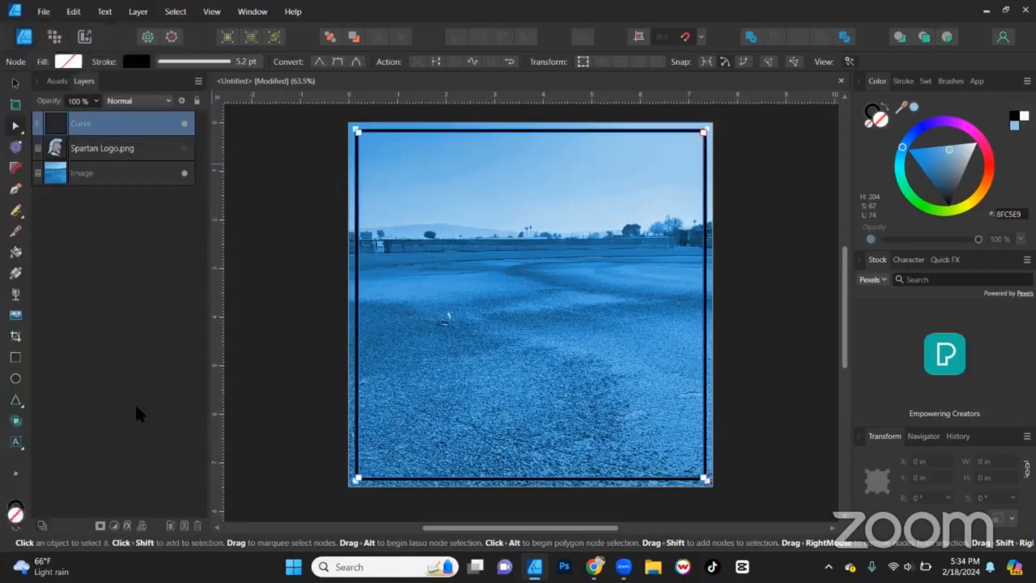
{"action": "left_click", "coordinate": [137, 409]}
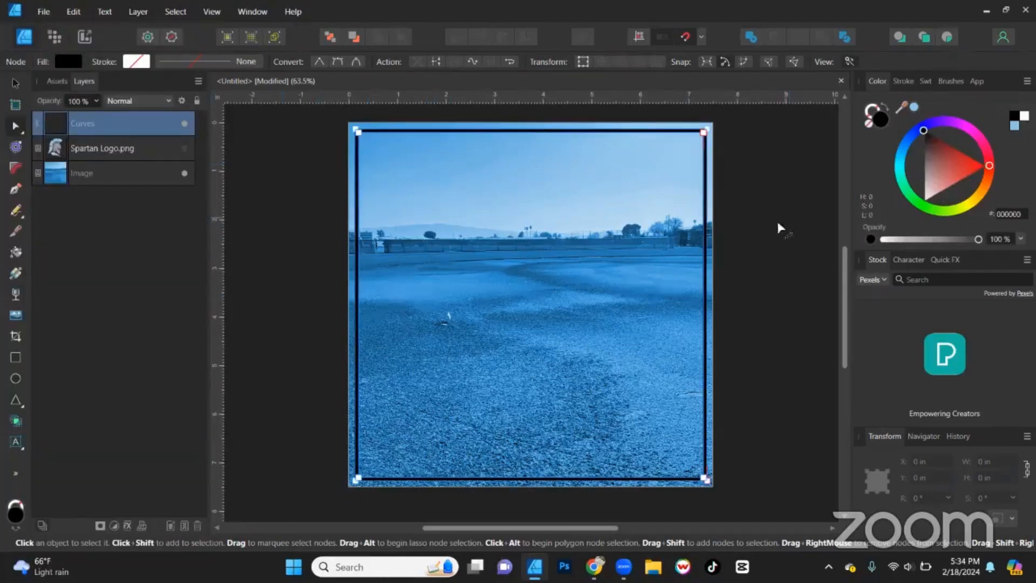
Apply a vertical linear gradient fill to the frame outline, running from black at its upper edge to dark grey #4D4D4D at its lower edge
{"action": "left_click", "coordinate": [15, 82]}
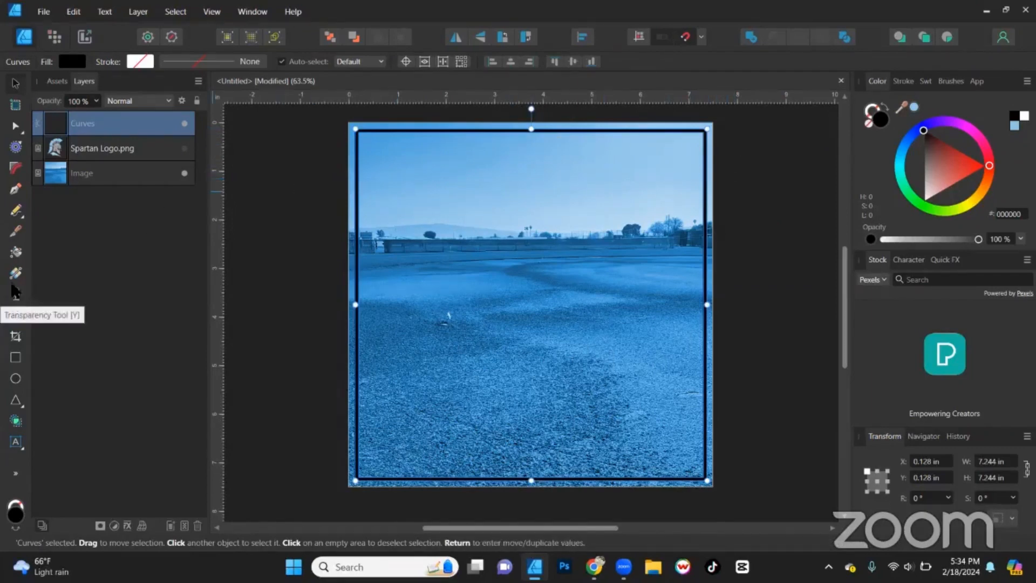
{"action": "left_click", "coordinate": [14, 276]}
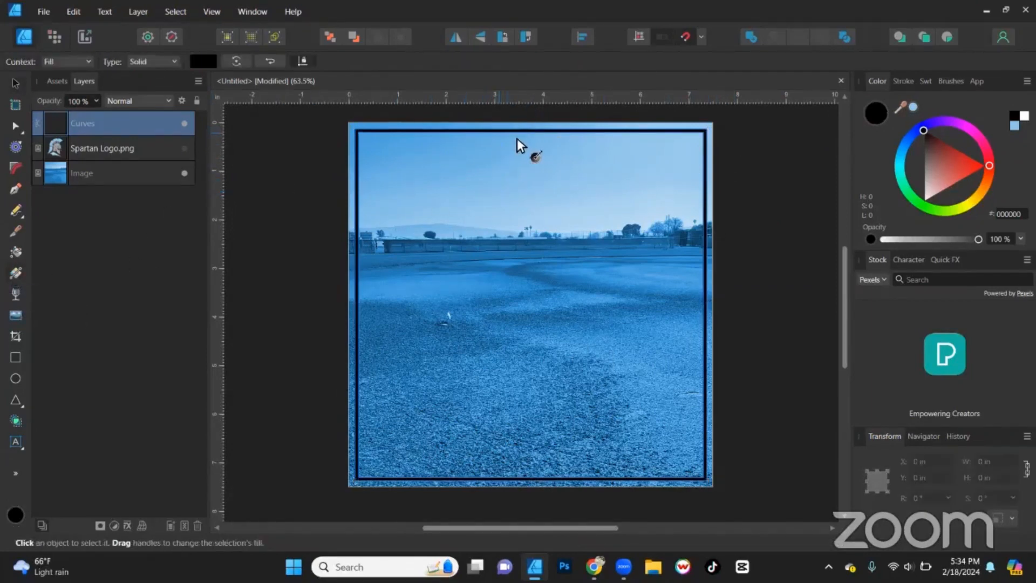
{"action": "left_click_drag", "start_coordinate": [542, 138], "coordinate": [544, 490]}
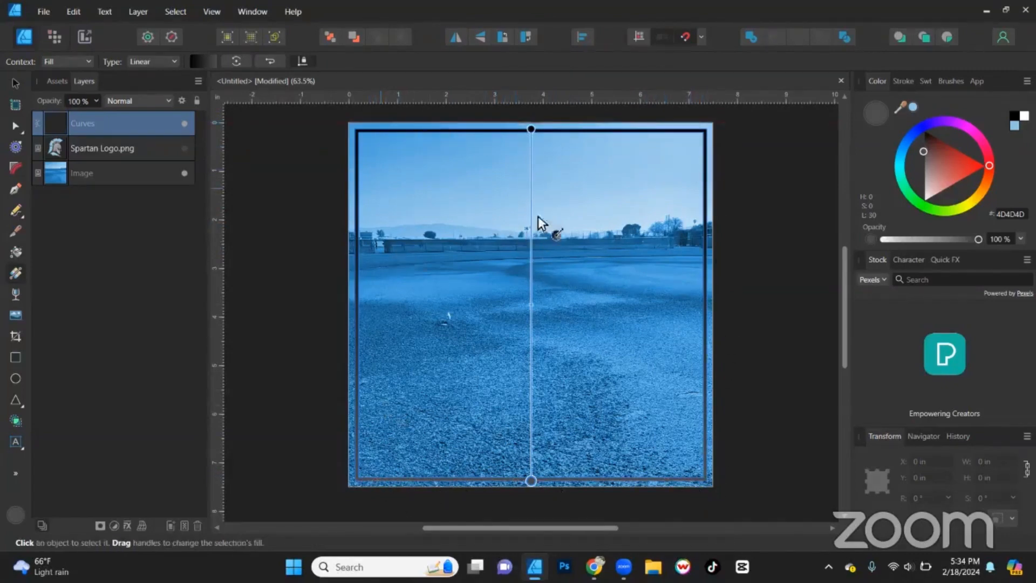
{"action": "left_click", "coordinate": [15, 82]}
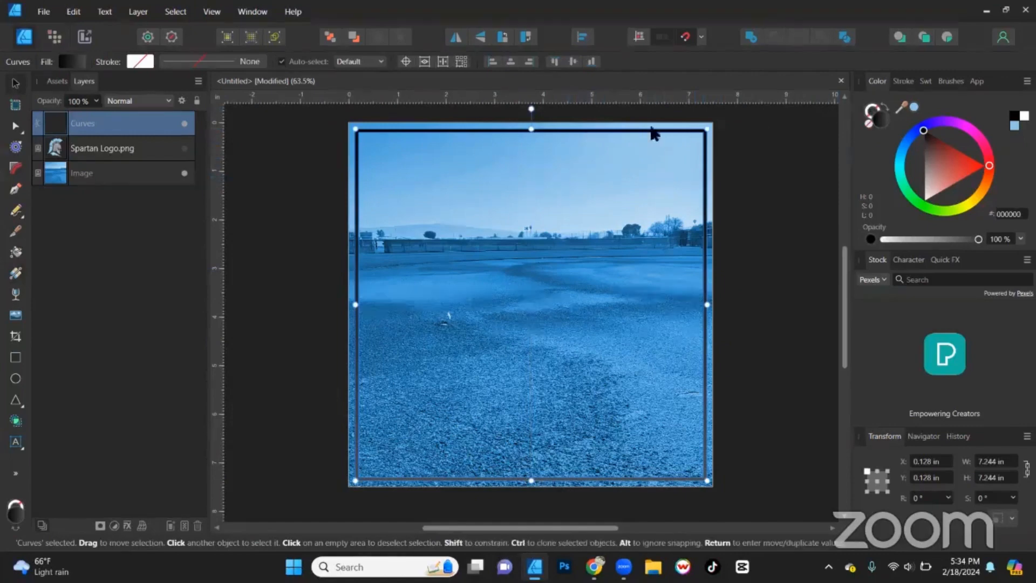
{"action": "scroll", "coordinate": [694, 151], "scroll_direction": "up", "scroll_amount": 1}
{"action": "scroll", "coordinate": [695, 152], "scroll_direction": "up", "scroll_amount": 5}
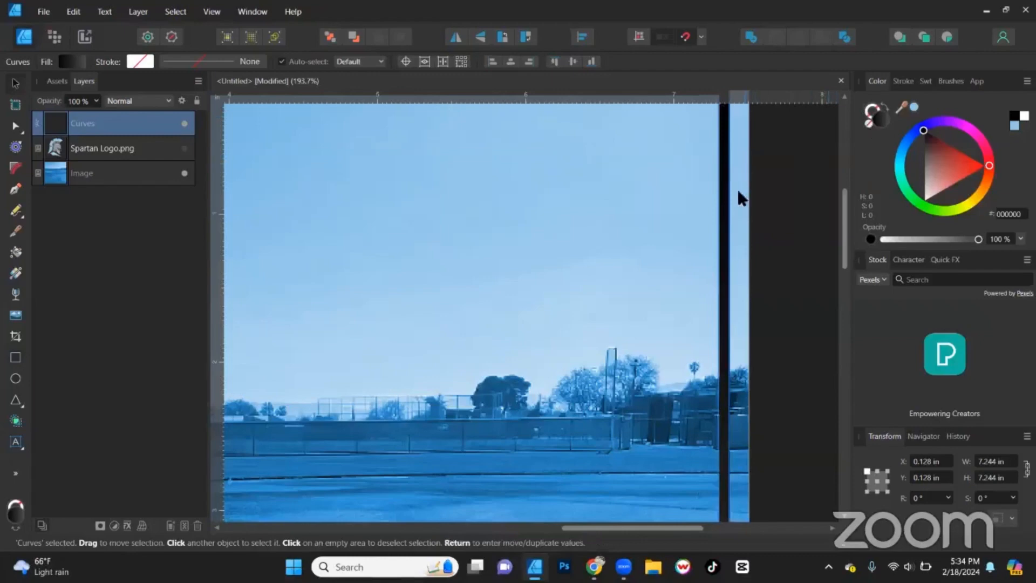
{"action": "scroll", "coordinate": [737, 189], "scroll_direction": "down", "scroll_amount": 2}
{"action": "scroll", "coordinate": [621, 210], "scroll_direction": "down", "scroll_amount": 4}
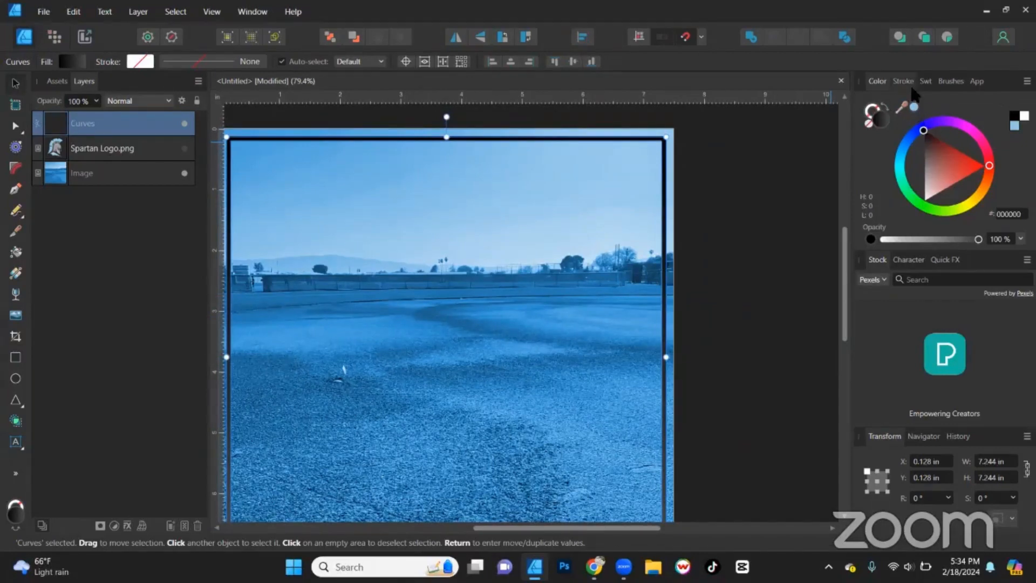
{"action": "left_click", "coordinate": [887, 106]}
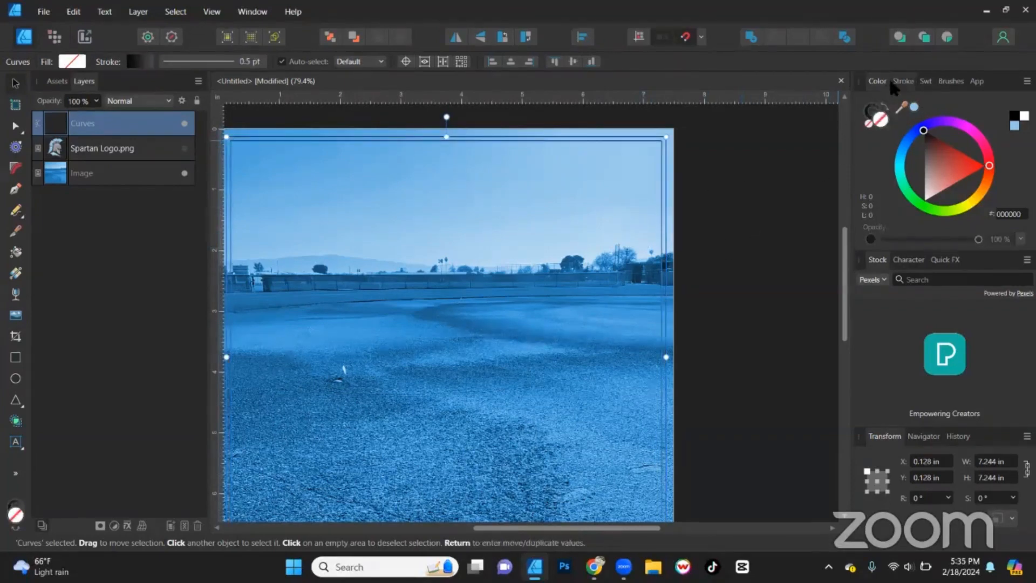
{"action": "left_click", "coordinate": [892, 82]}
{"action": "mouse_move", "coordinate": [888, 123]}
{"action": "left_mouse_down"}
{"action": "mouse_move", "coordinate": [927, 125]}
{"action": "mouse_move", "coordinate": [891, 123]}
{"action": "left_mouse_up"}
{"action": "left_click", "coordinate": [878, 81]}
{"action": "left_click", "coordinate": [886, 107]}
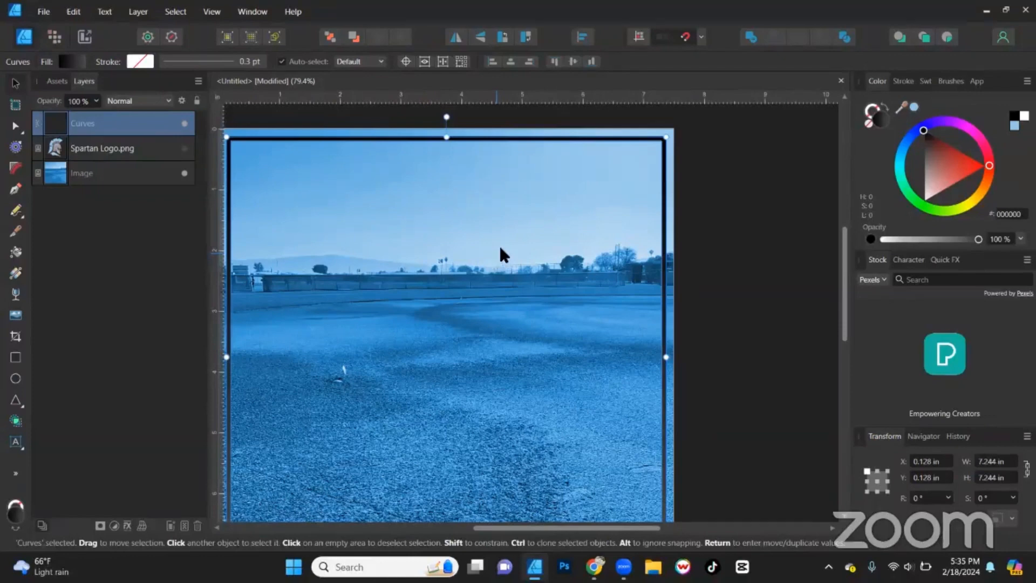
Recolour both end stops of the frame's gradient fill to white (#FFFFFF)
{"action": "key", "text": "ctrl+0"}
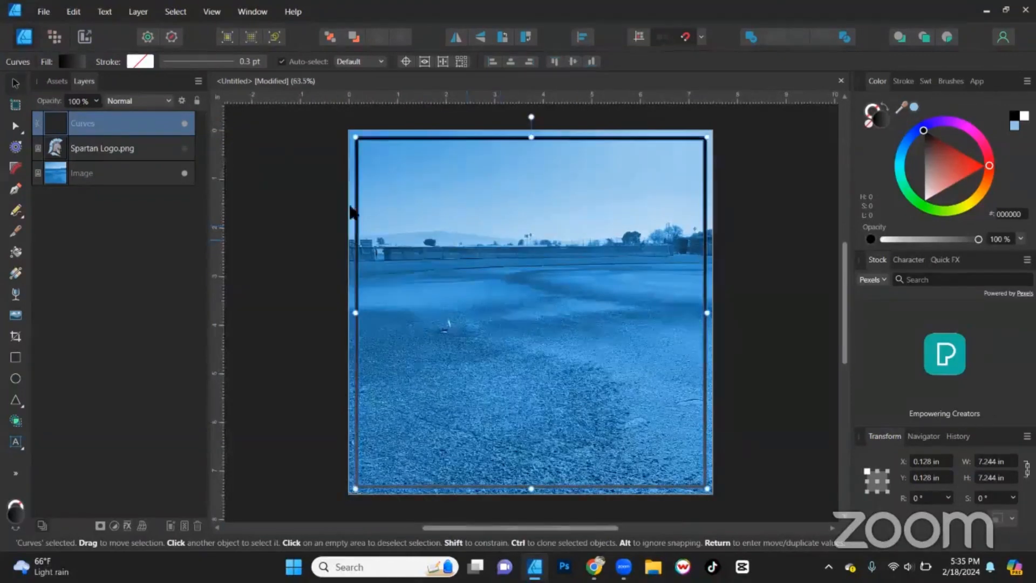
{"action": "left_click", "coordinate": [312, 196]}
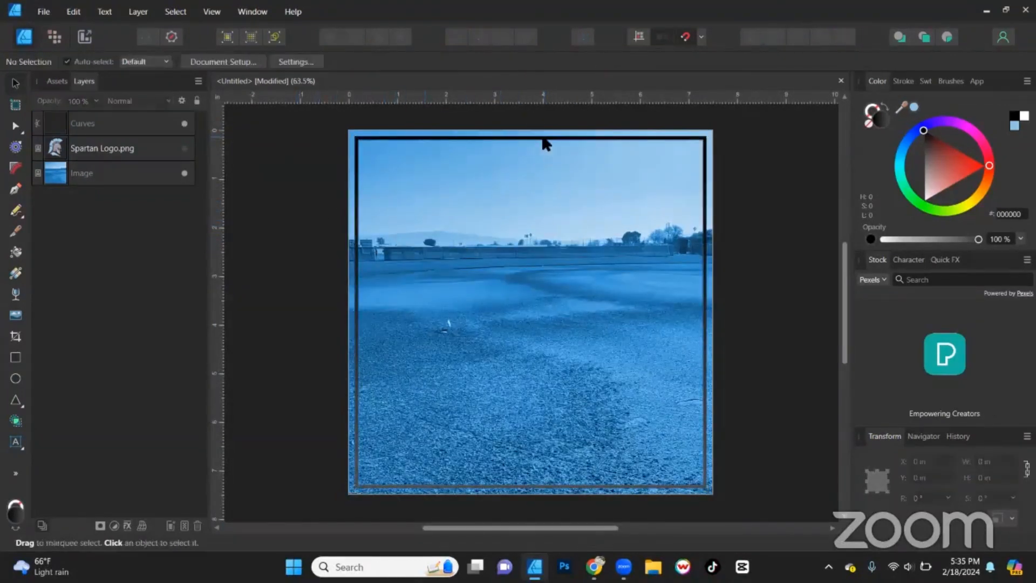
{"action": "left_click", "coordinate": [527, 143]}
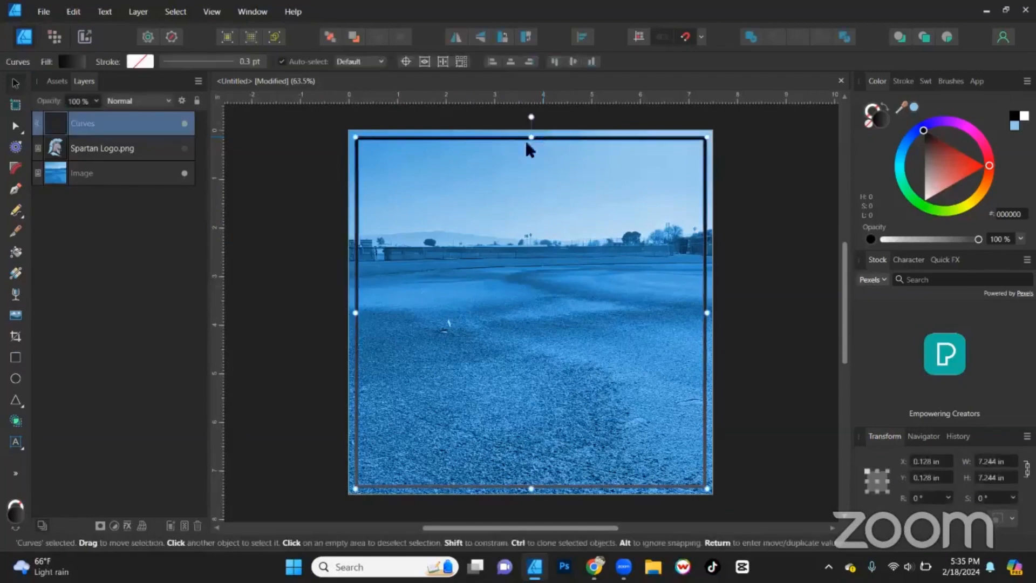
{"action": "left_click", "coordinate": [15, 274]}
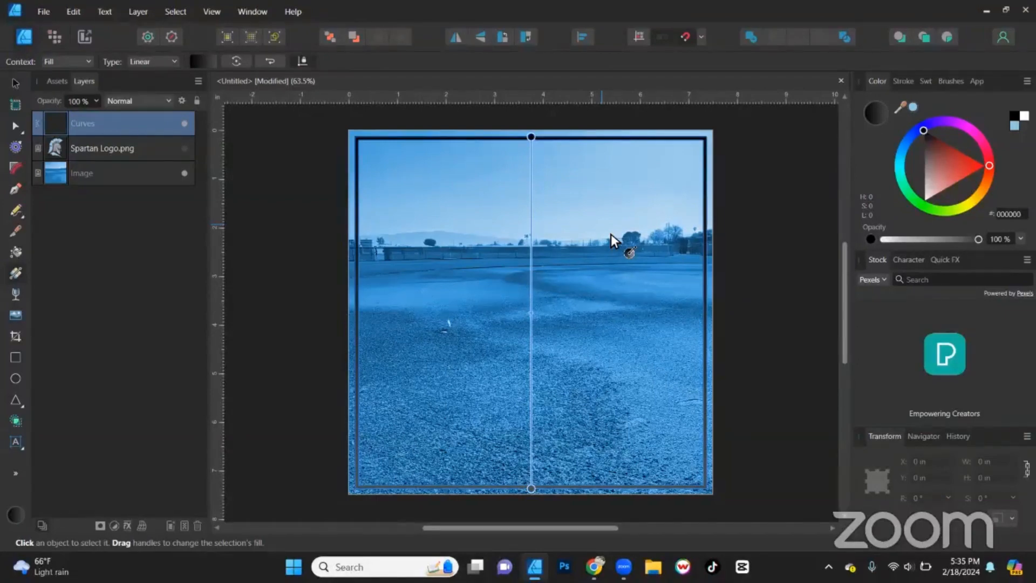
{"action": "left_click", "coordinate": [532, 137]}
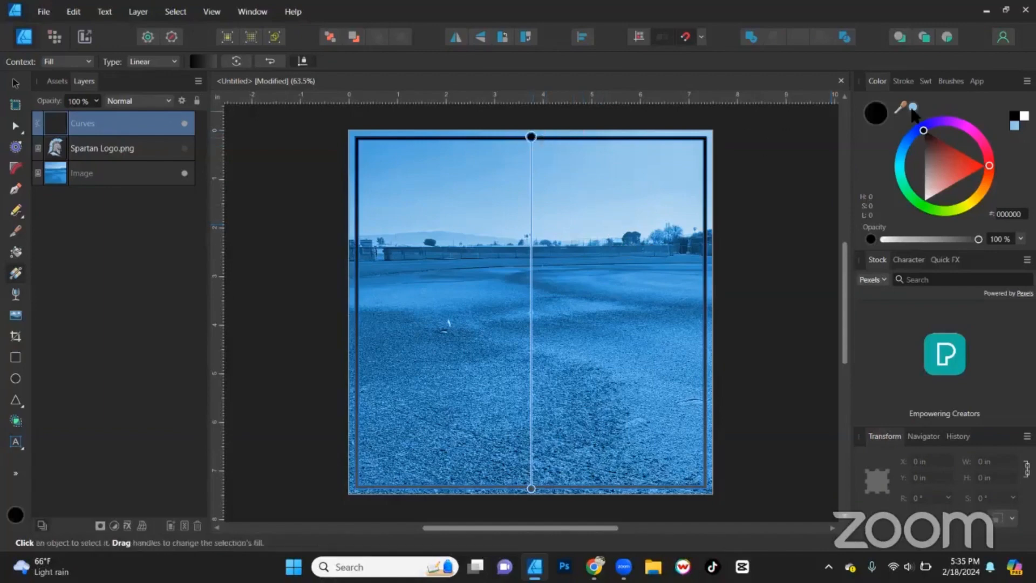
{"action": "left_click_drag", "start_coordinate": [931, 156], "coordinate": [909, 275]}
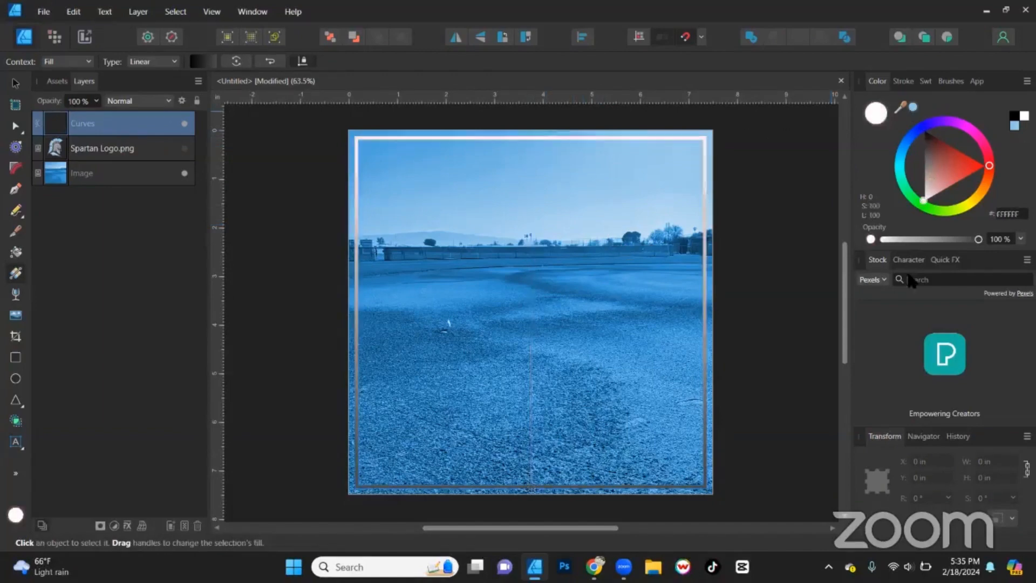
{"action": "left_click", "coordinate": [536, 490]}
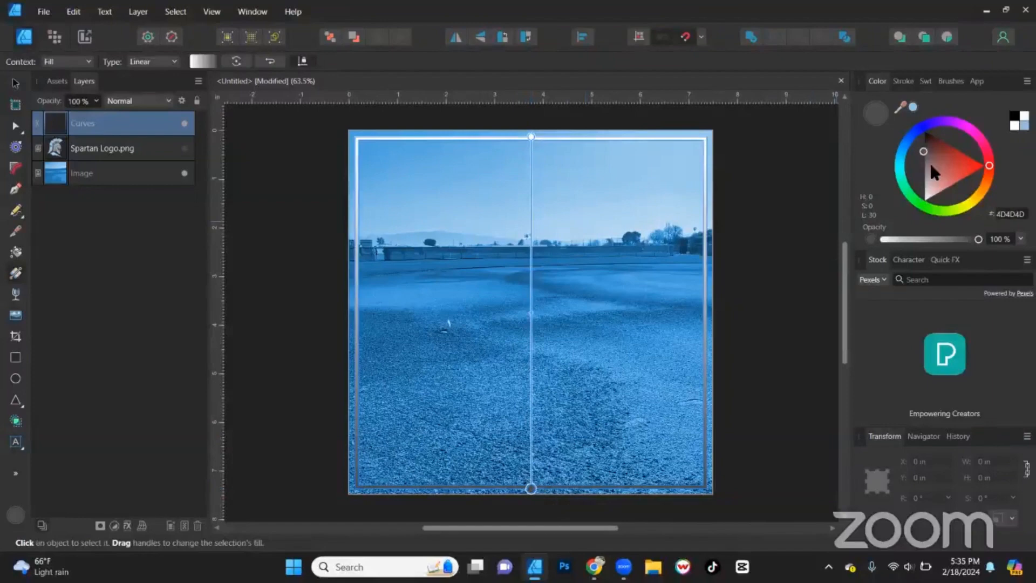
{"action": "left_click_drag", "start_coordinate": [934, 172], "coordinate": [902, 307]}
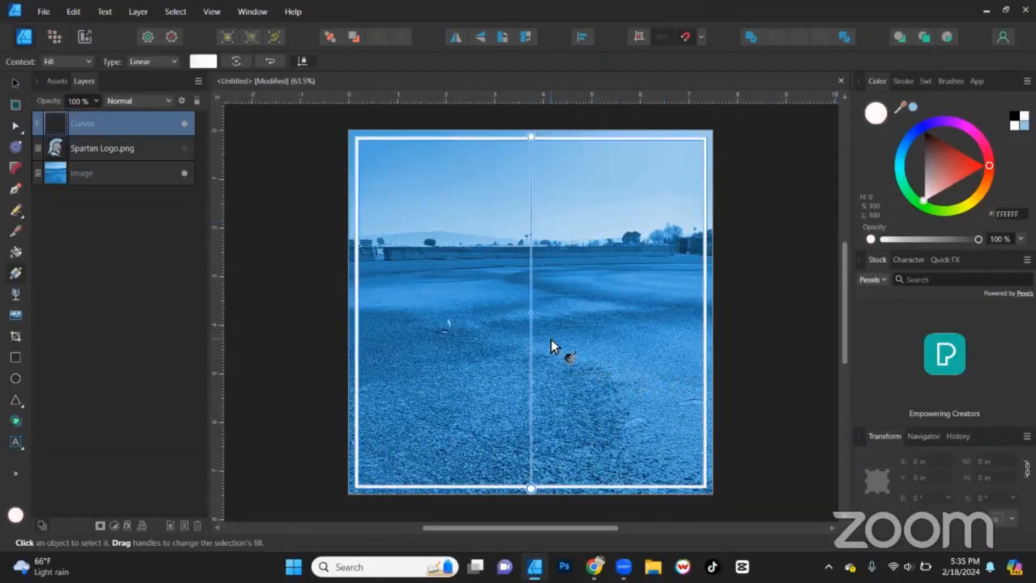
Add a dark grey #585858 stop midway along the frame's gradient and deselect the frame
{"action": "left_click", "coordinate": [531, 312]}
{"action": "left_click_drag", "start_coordinate": [936, 155], "coordinate": [921, 161]}
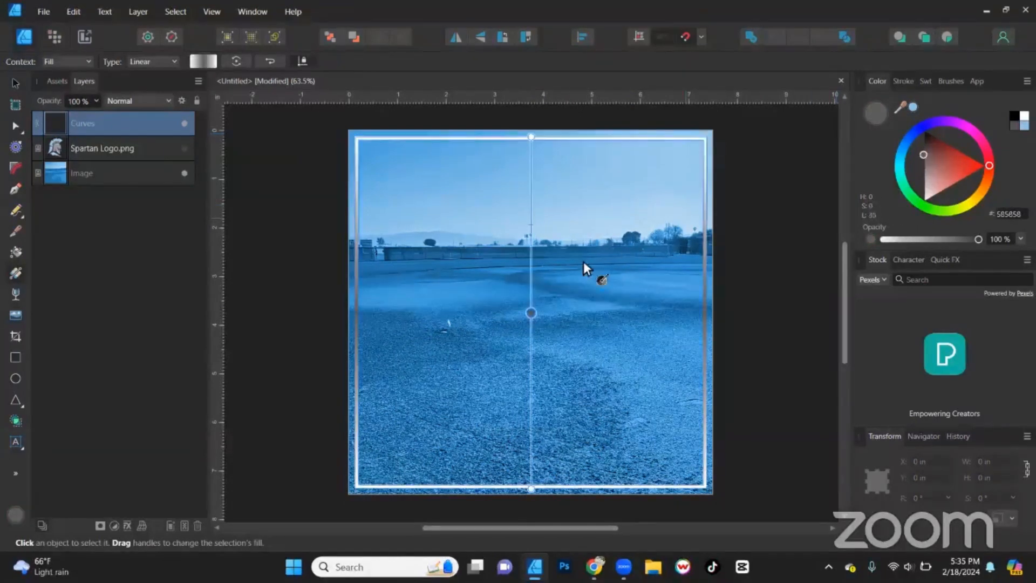
{"action": "left_click", "coordinate": [15, 81]}
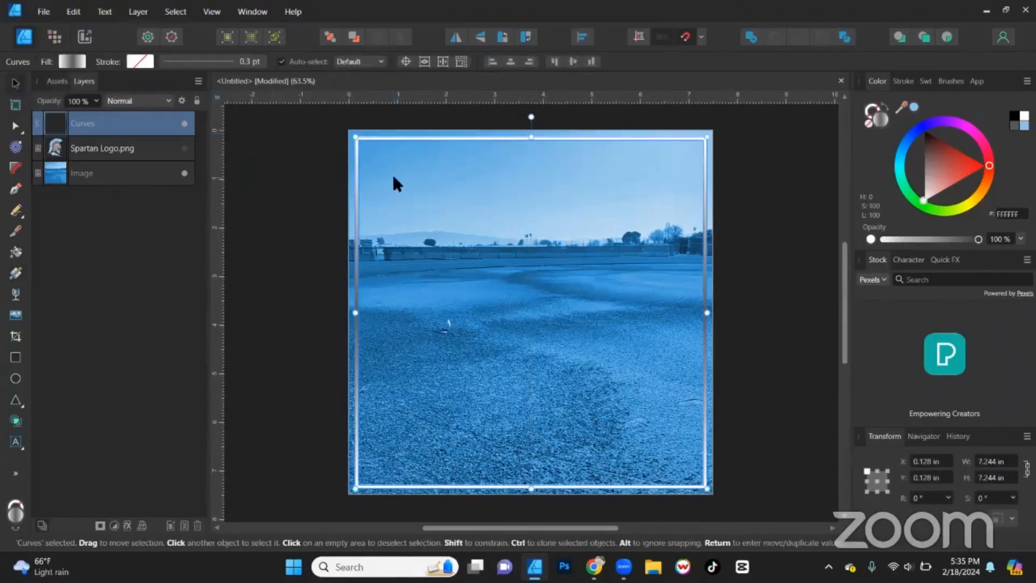
{"action": "scroll", "coordinate": [359, 300], "scroll_direction": "up", "scroll_amount": 2}
{"action": "scroll", "coordinate": [360, 300], "scroll_direction": "up", "scroll_amount": 1}
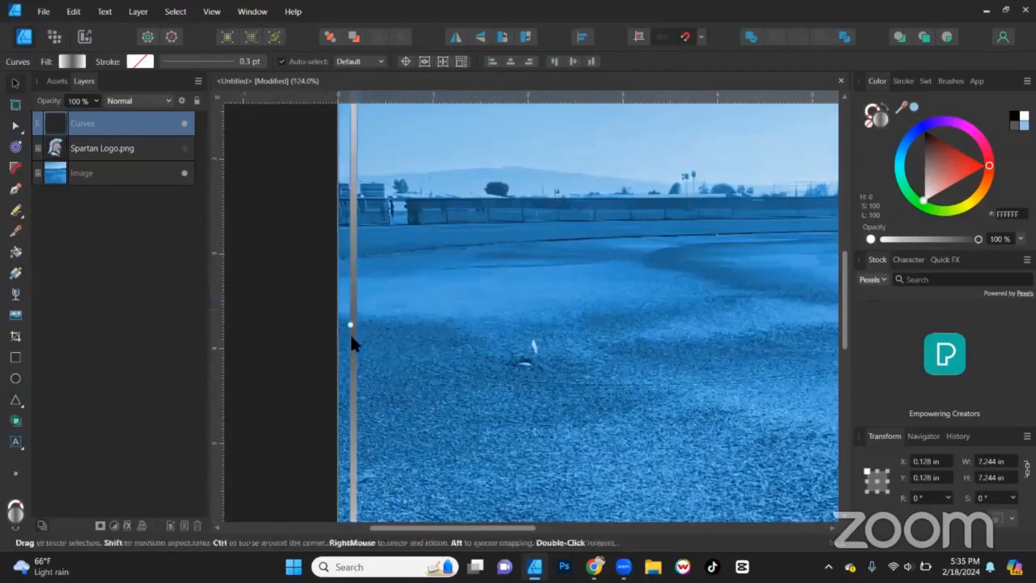
{"action": "scroll", "coordinate": [372, 251], "scroll_direction": "up", "scroll_amount": 5}
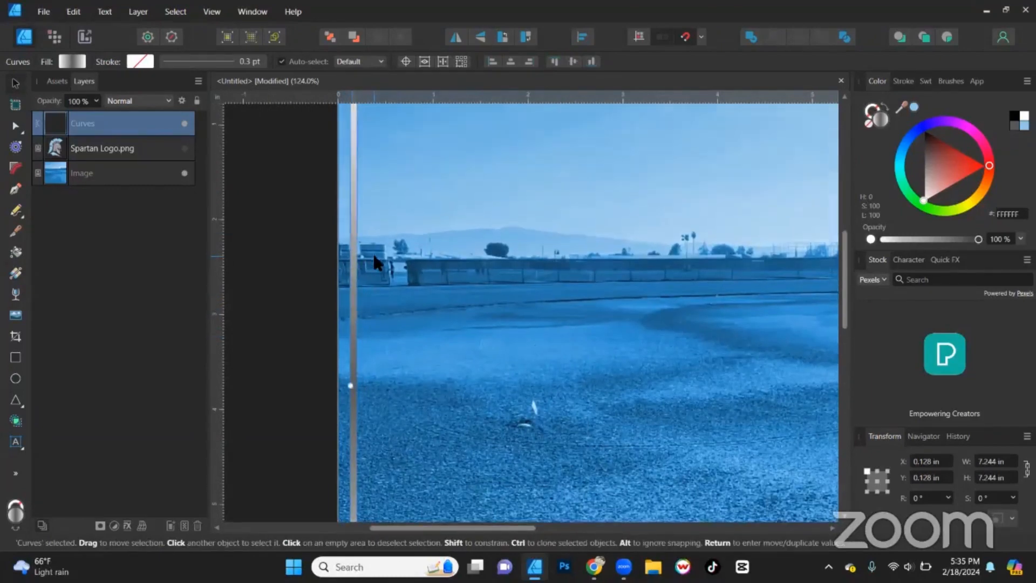
{"action": "scroll", "coordinate": [393, 235], "scroll_direction": "down", "scroll_amount": 4}
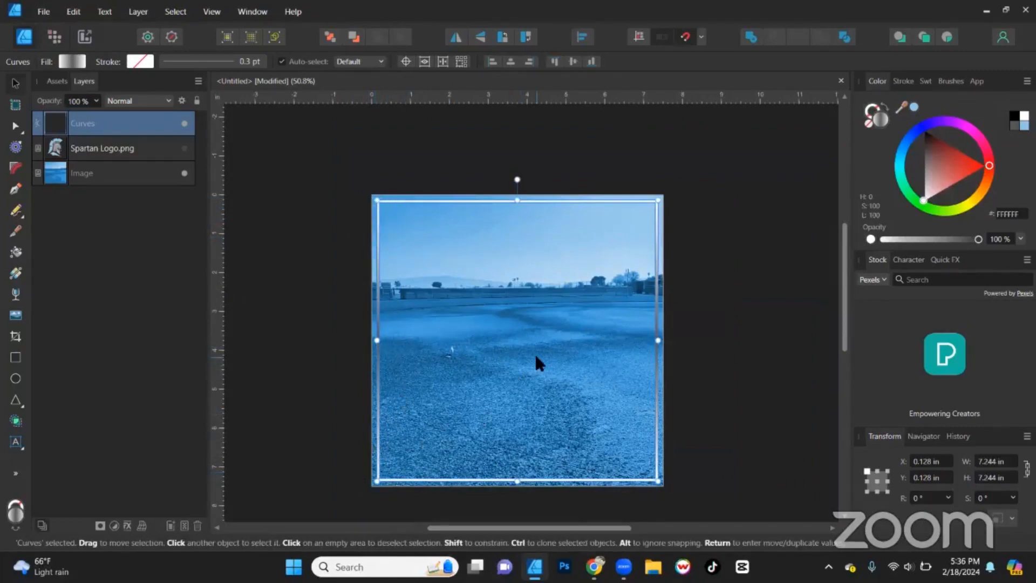
{"action": "scroll", "coordinate": [536, 357], "scroll_direction": "up", "scroll_amount": 1}
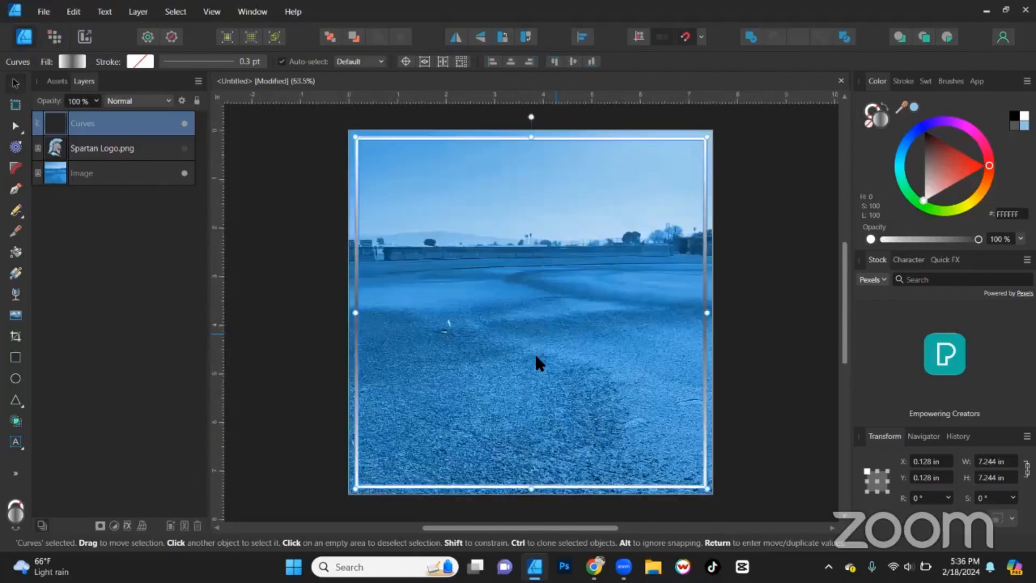
{"action": "left_click", "coordinate": [797, 288]}
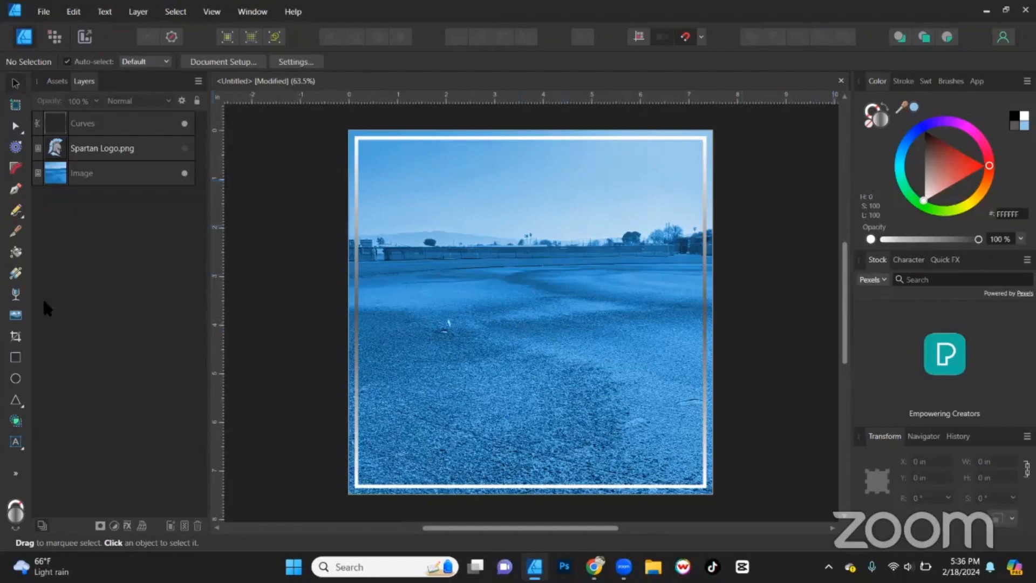
Draw a rectangle about 3.86 in wide and 0.59 in high inside the frame's upper part and fill it with light blue #8FC5E9
{"action": "left_click", "coordinate": [15, 358]}
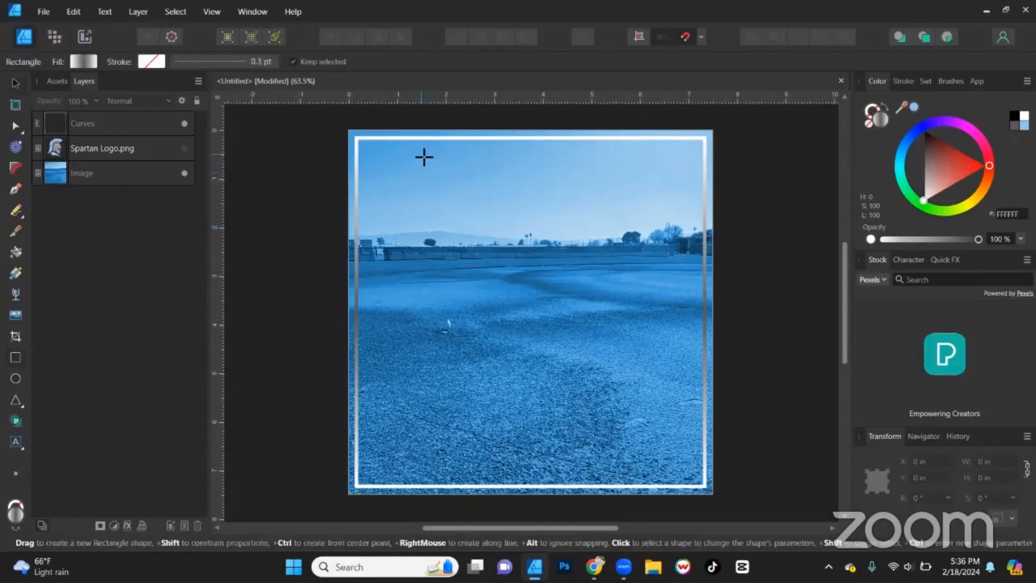
{"action": "left_click_drag", "start_coordinate": [424, 157], "coordinate": [610, 184]}
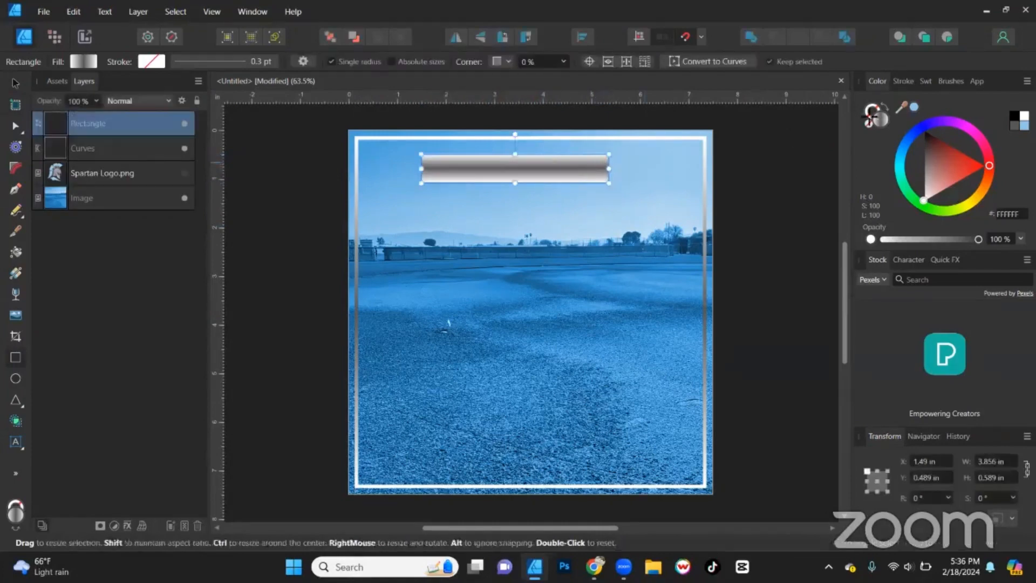
{"action": "left_click", "coordinate": [915, 107]}
{"action": "key", "text": "v"}
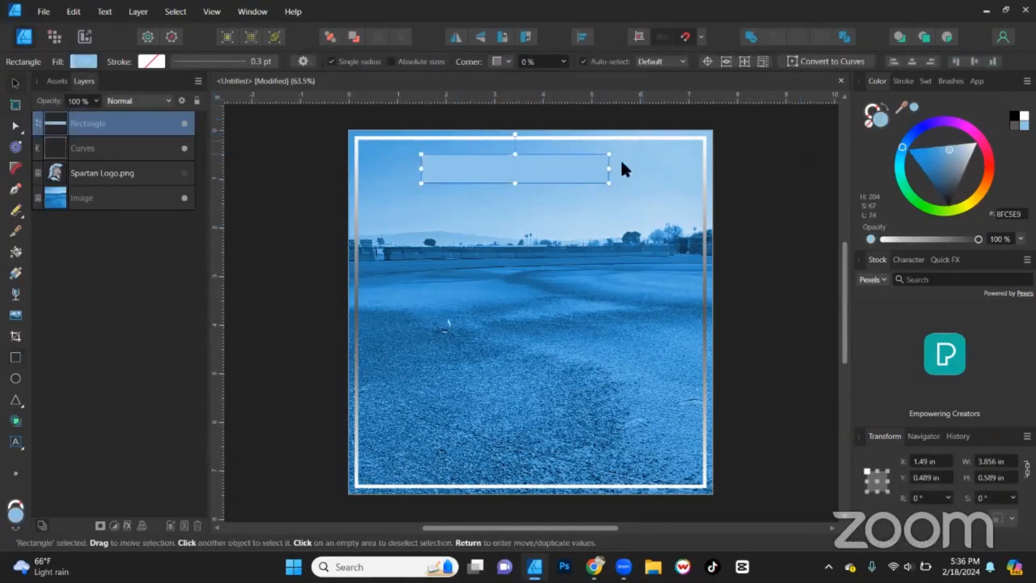
Move the light blue rectangle to the horizontal centre of the page's upper edge and set its width to 5 in
{"action": "left_click_drag", "start_coordinate": [536, 166], "coordinate": [555, 144]}
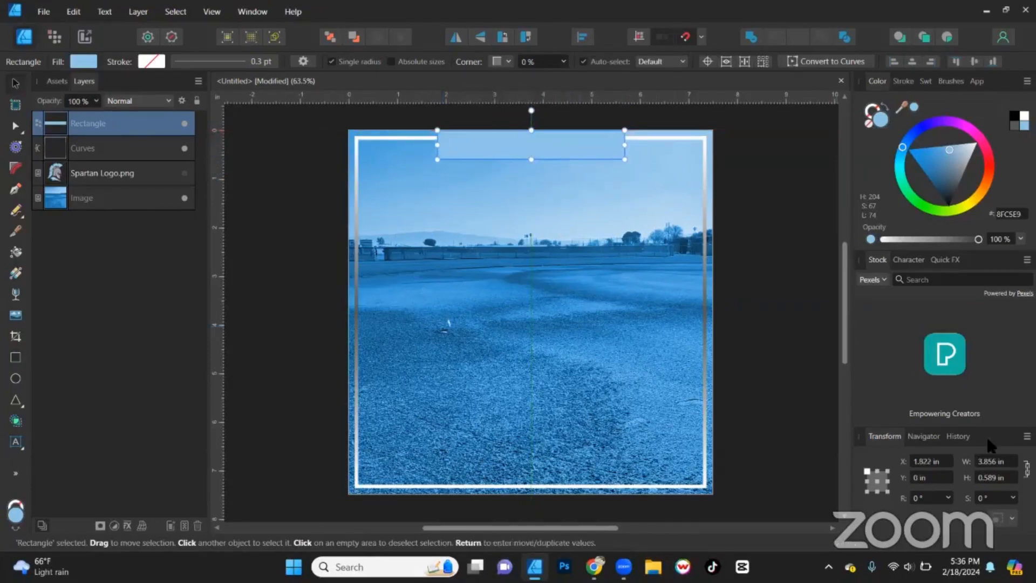
{"action": "left_click", "coordinate": [1005, 462]}
{"action": "type", "text": "5"}
{"action": "key", "text": "Return"}
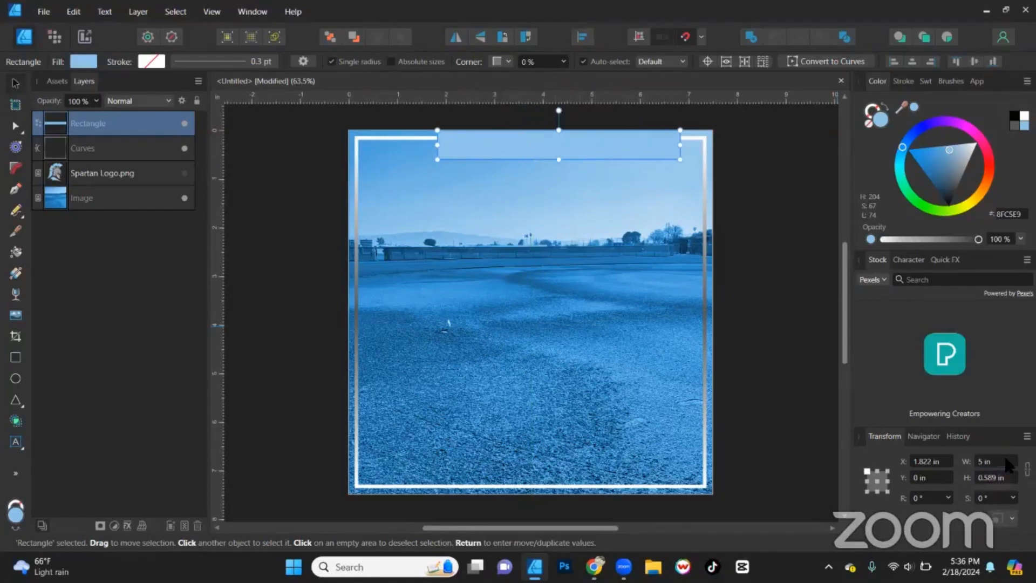
Centre the light blue rectangle horizontally on the spread
{"action": "left_click", "coordinate": [583, 36]}
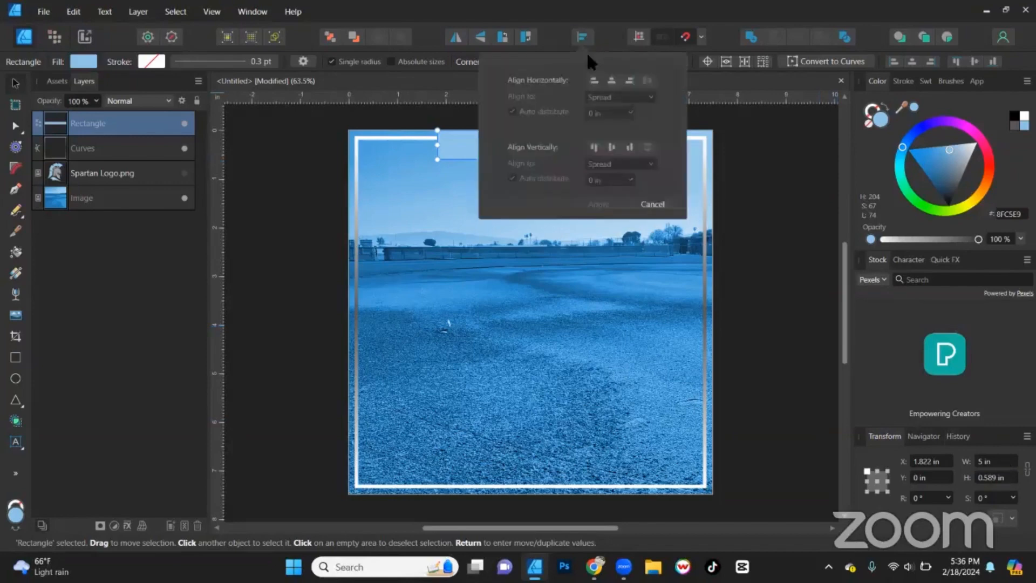
{"action": "left_click", "coordinate": [605, 77]}
{"action": "left_click", "coordinate": [606, 210]}
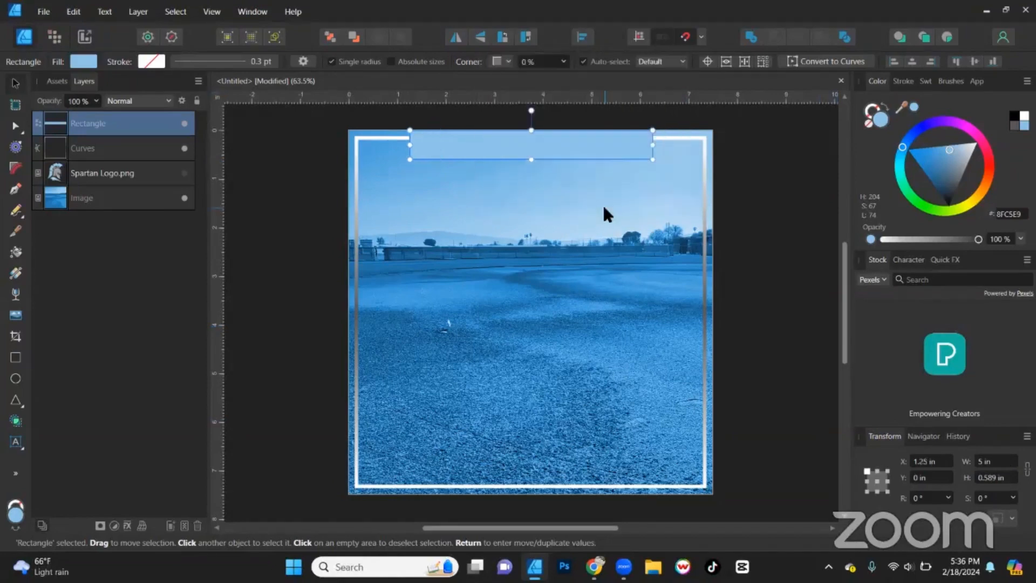
Set the rectangle's width to 4.5 in with its centre as the transform anchor, and deselect it
{"action": "left_click", "coordinate": [877, 481]}
{"action": "left_click", "coordinate": [996, 462]}
{"action": "type", "text": "4.5"}
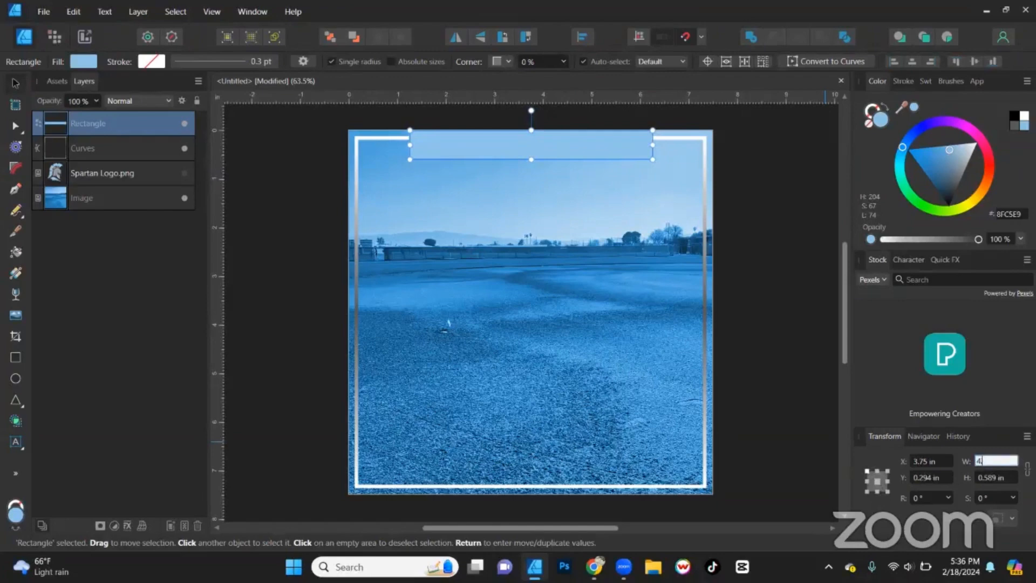
{"action": "key", "text": "Return"}
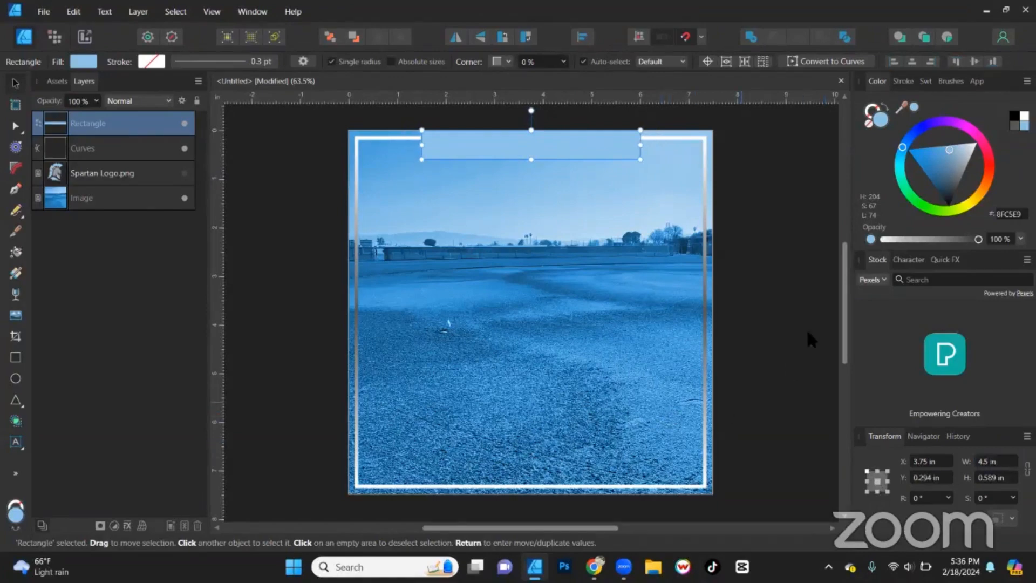
{"action": "left_click", "coordinate": [770, 258]}
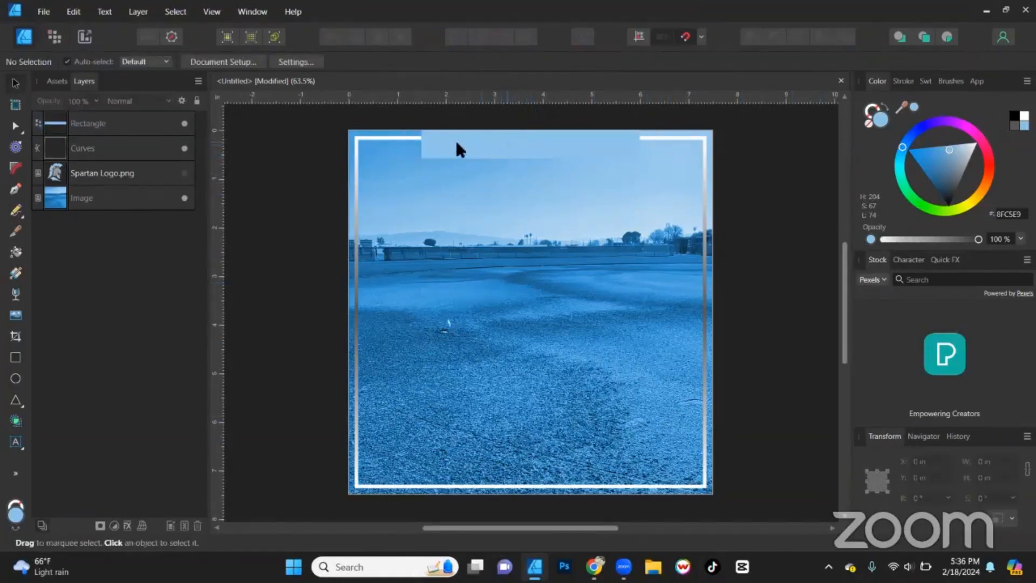
Duplicate the light blue rectangle and align the copy with the page's lower edge, leaving nothing selected
{"action": "scroll", "coordinate": [477, 137], "scroll_direction": "up", "scroll_amount": 2}
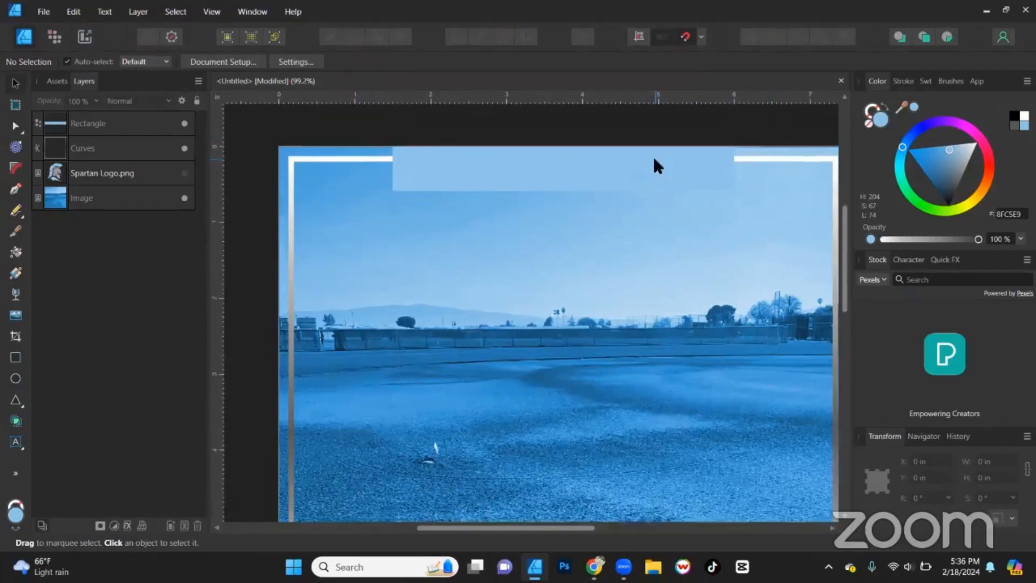
{"action": "scroll", "coordinate": [654, 160], "scroll_direction": "down", "scroll_amount": 4}
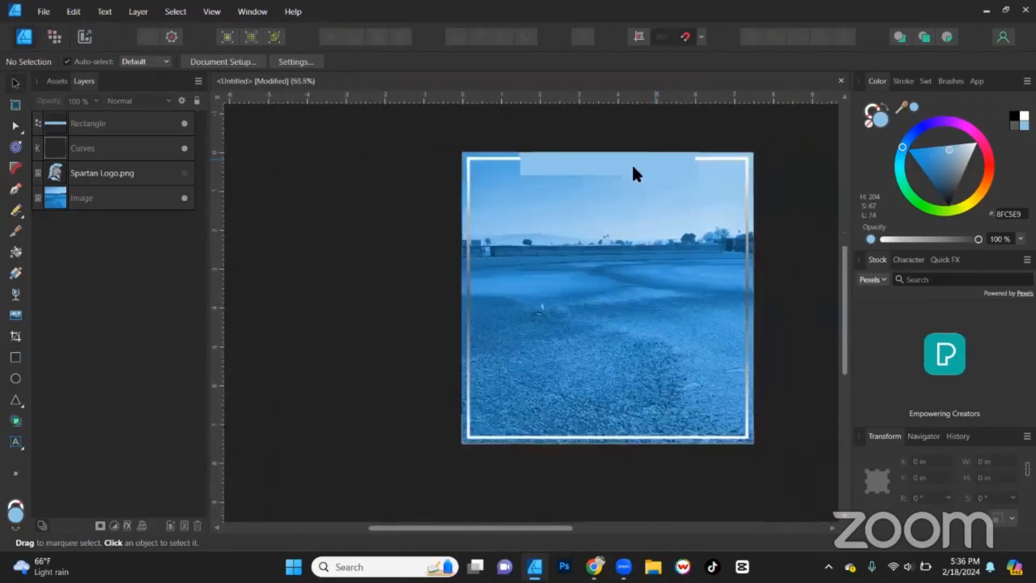
{"action": "left_click", "coordinate": [578, 173]}
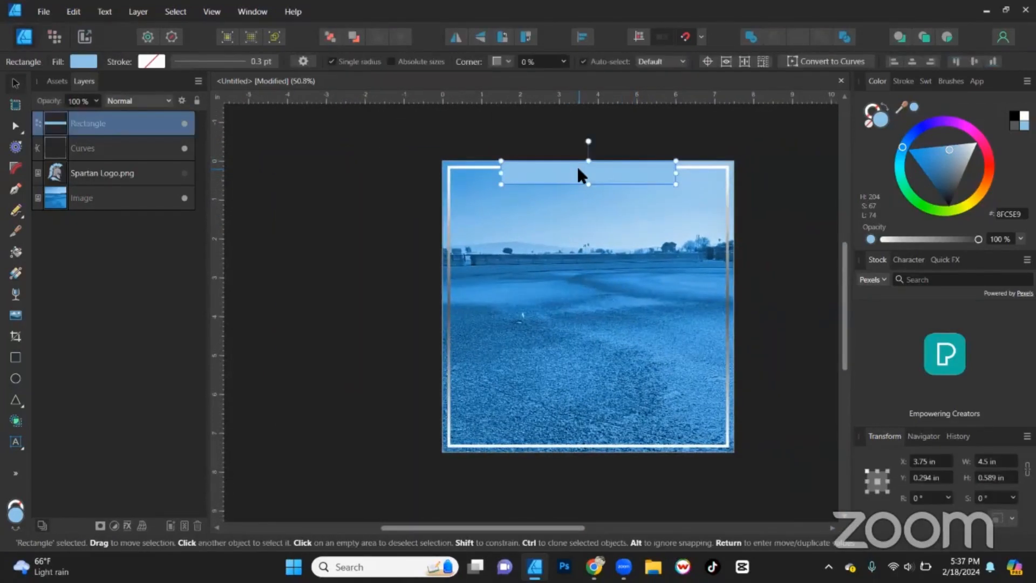
{"action": "right_click", "coordinate": [156, 135]}
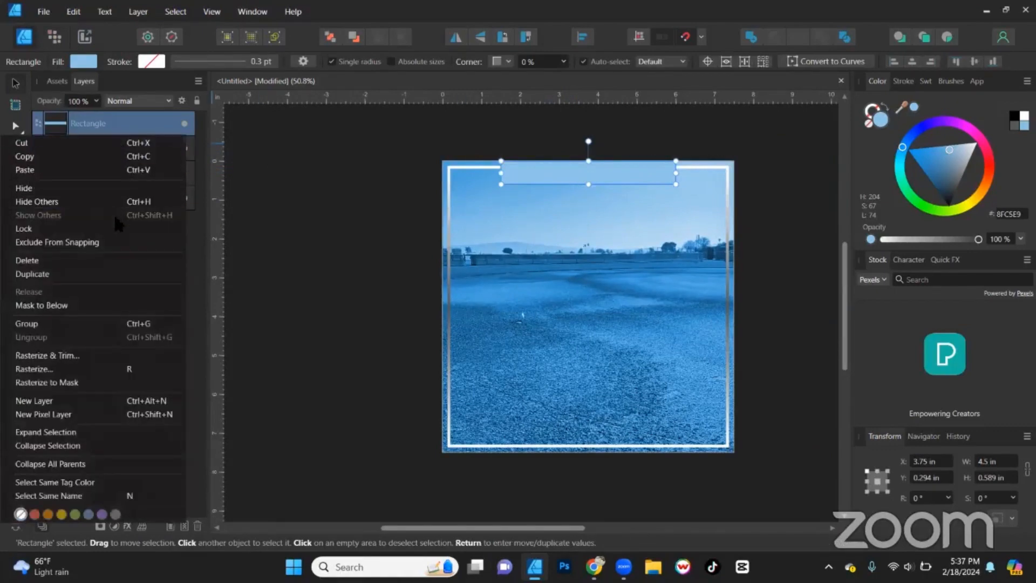
{"action": "left_click", "coordinate": [98, 276]}
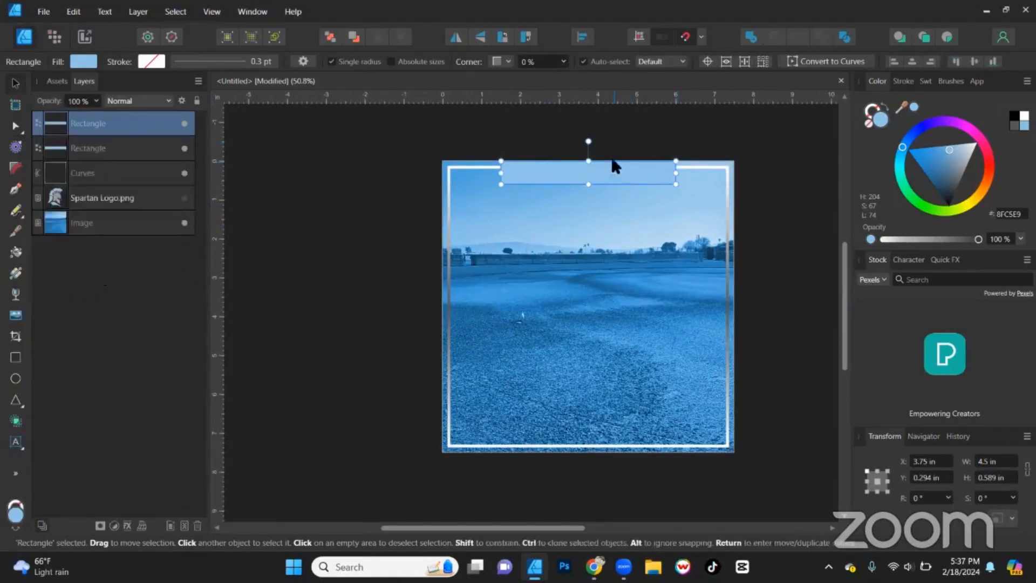
{"action": "left_click", "coordinate": [991, 63]}
{"action": "left_click", "coordinate": [796, 314]}
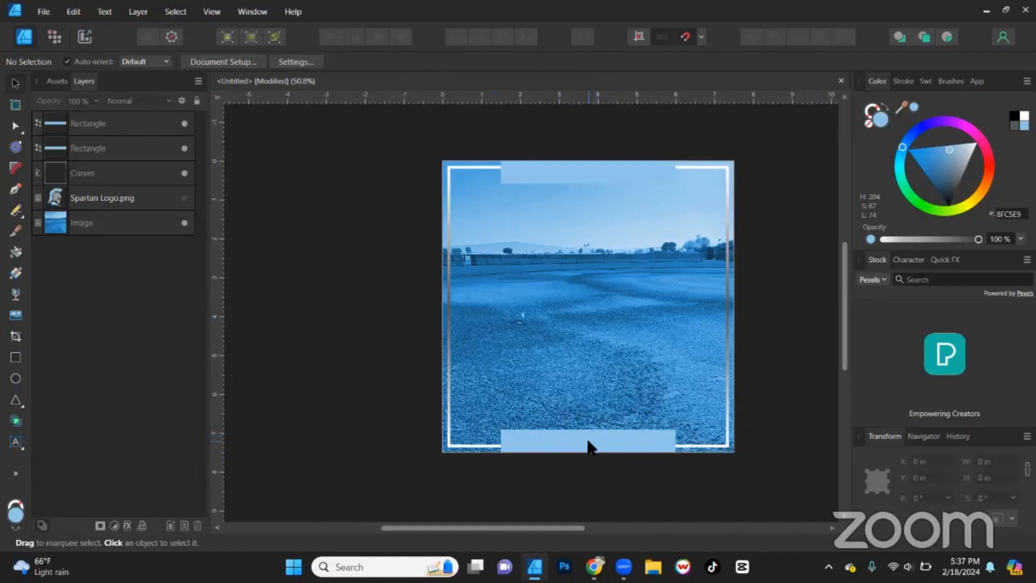
Duplicate the baseball field background image twice
{"action": "left_click", "coordinate": [116, 223]}
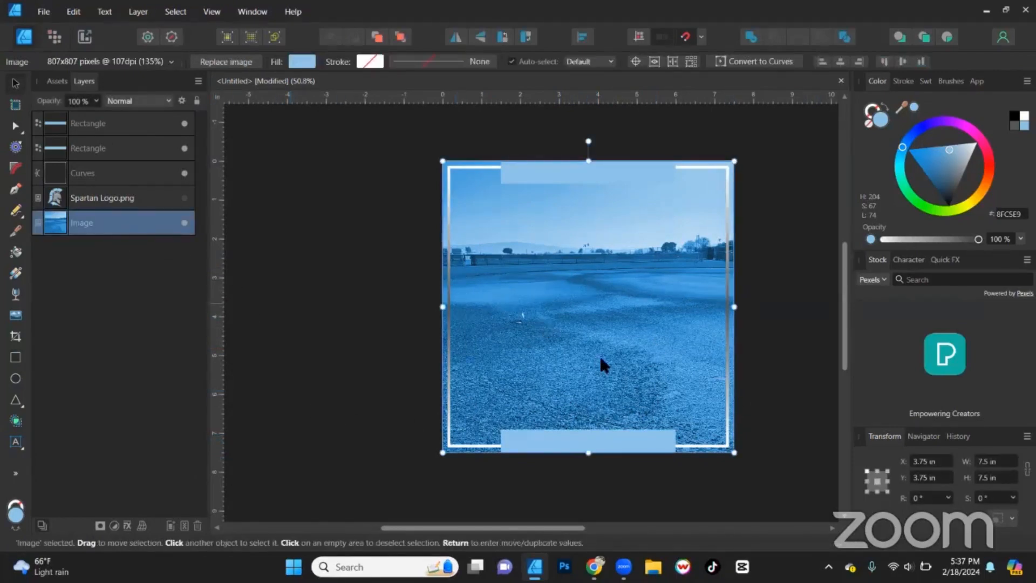
{"action": "right_click", "coordinate": [105, 223]}
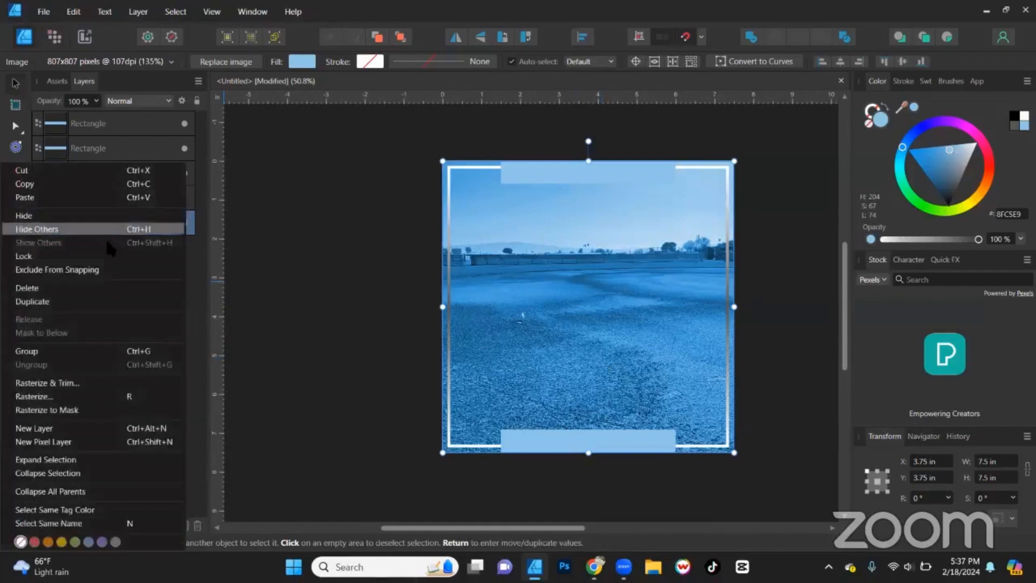
{"action": "left_click", "coordinate": [72, 302]}
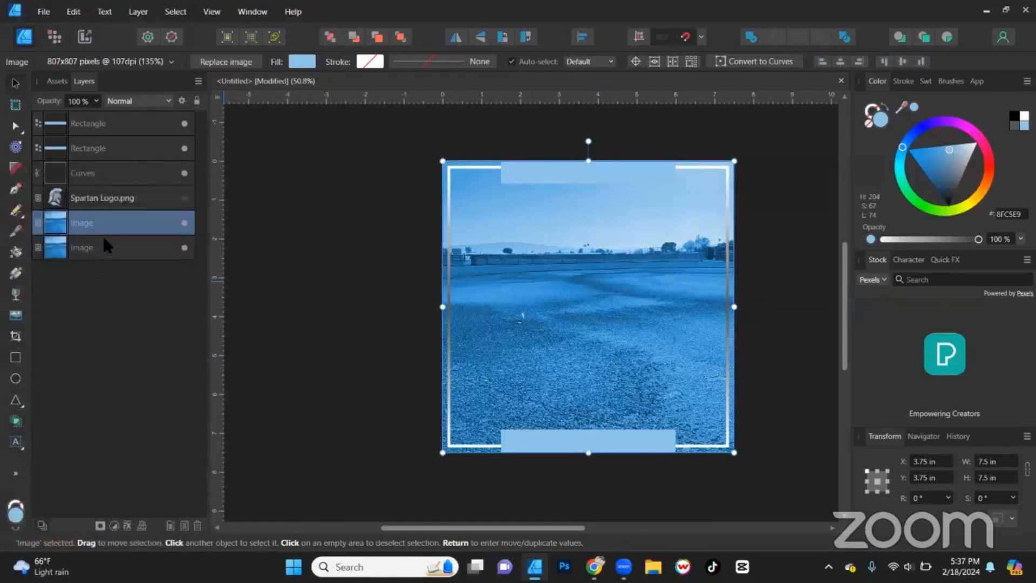
{"action": "right_click", "coordinate": [102, 235]}
{"action": "left_click", "coordinate": [83, 300]}
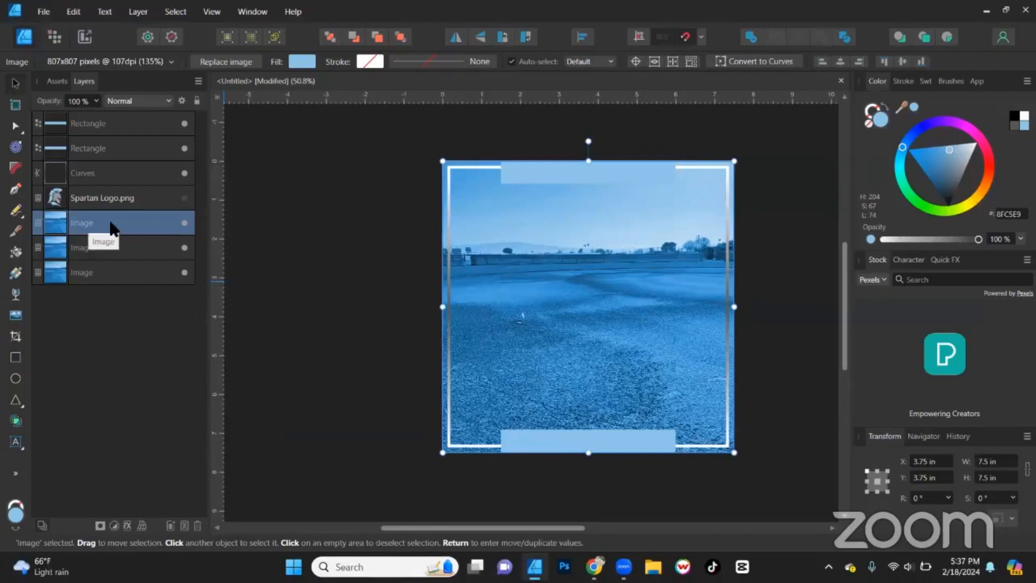
Clip one copy of the background image inside each of the two rectangles and clear the selection
{"action": "left_click_drag", "start_coordinate": [104, 216], "coordinate": [95, 131]}
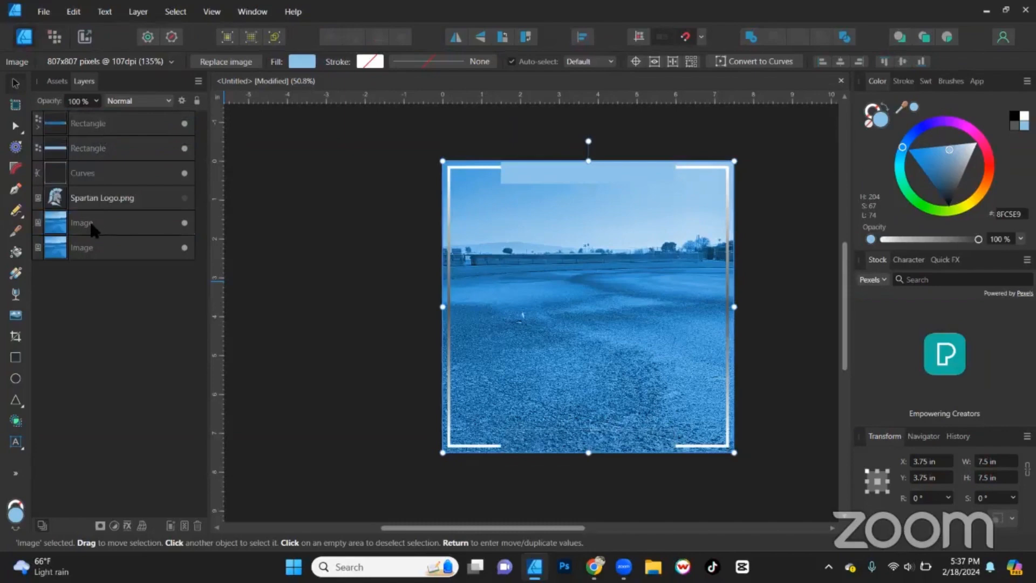
{"action": "left_click_drag", "start_coordinate": [89, 218], "coordinate": [84, 143]}
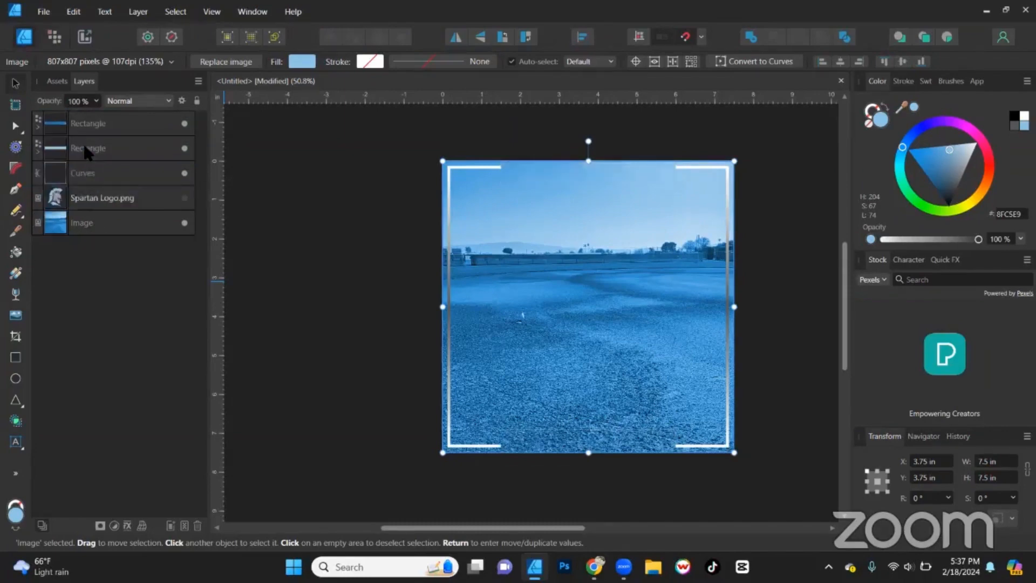
{"action": "left_click", "coordinate": [320, 237]}
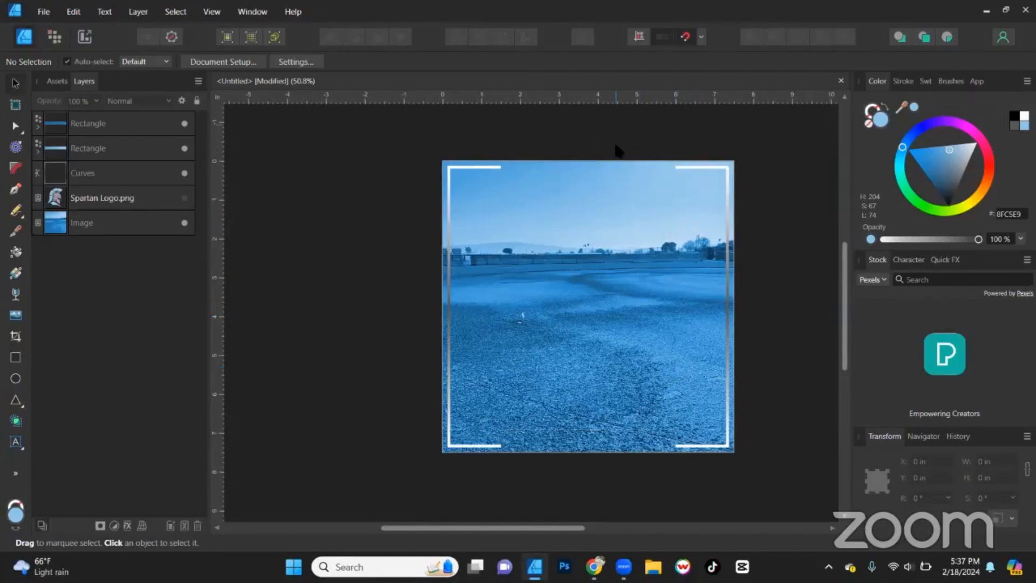
Remove the fill from both the upper and lower rectangles that contain the clipped image
{"action": "scroll", "coordinate": [610, 167], "scroll_direction": "up", "scroll_amount": 4}
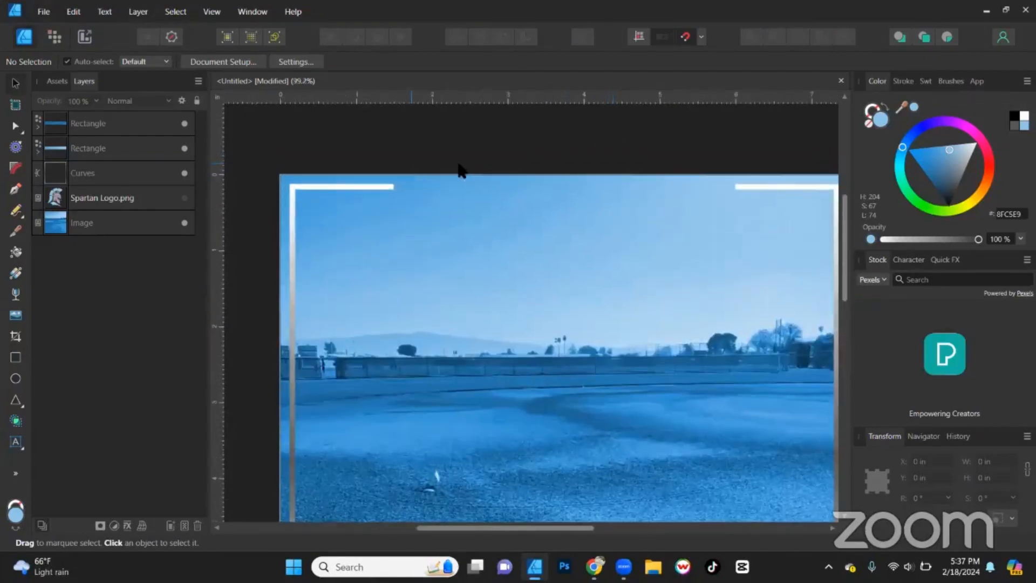
{"action": "left_click", "coordinate": [477, 199]}
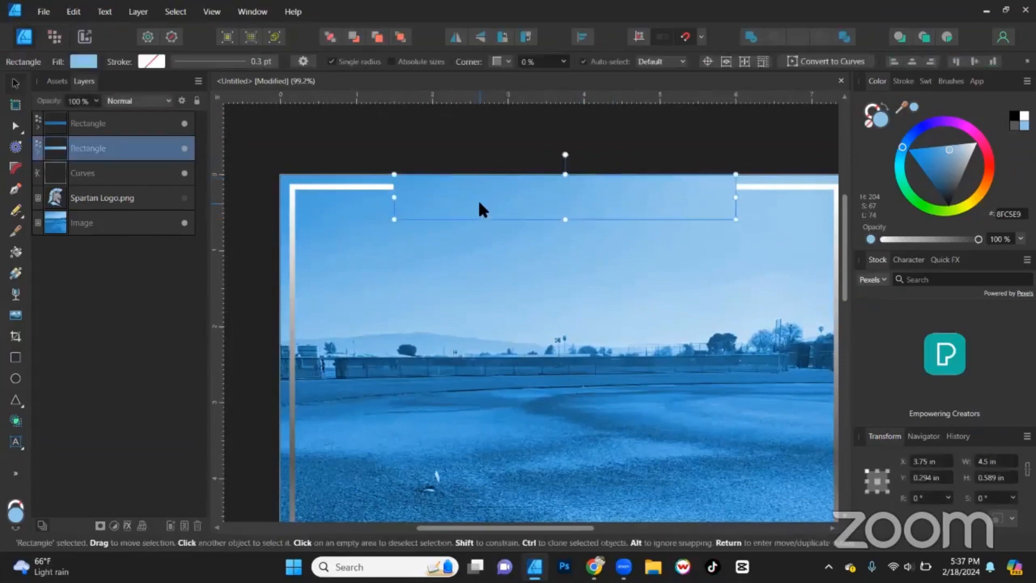
{"action": "left_click", "coordinate": [868, 124]}
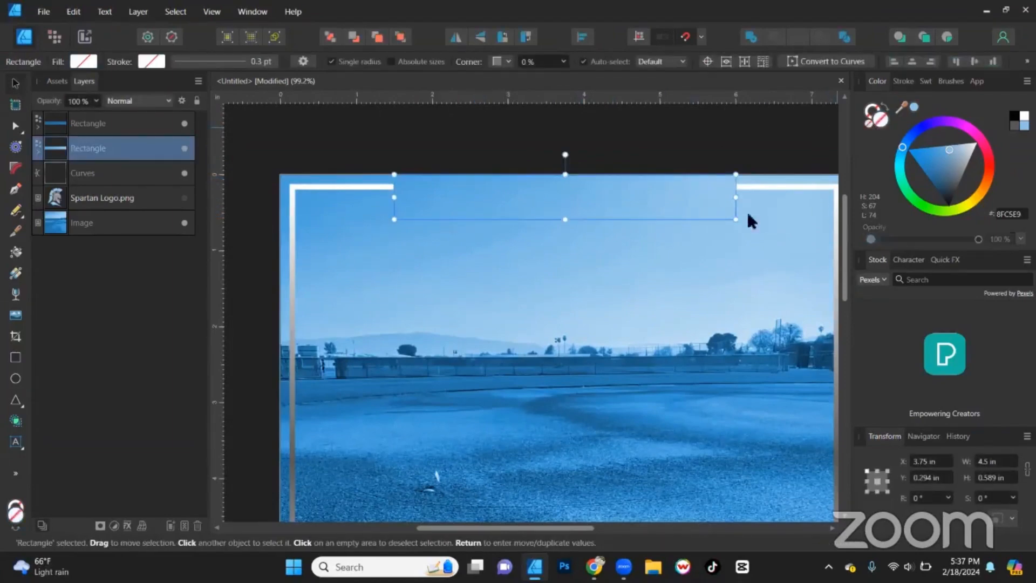
{"action": "left_click", "coordinate": [111, 128]}
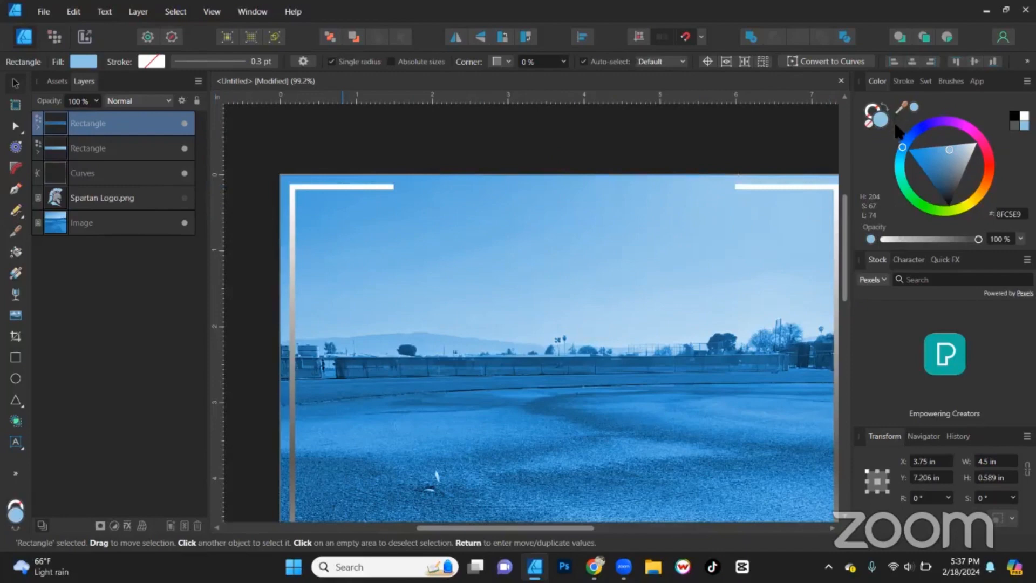
{"action": "left_click", "coordinate": [868, 123]}
{"action": "left_click", "coordinate": [542, 161]}
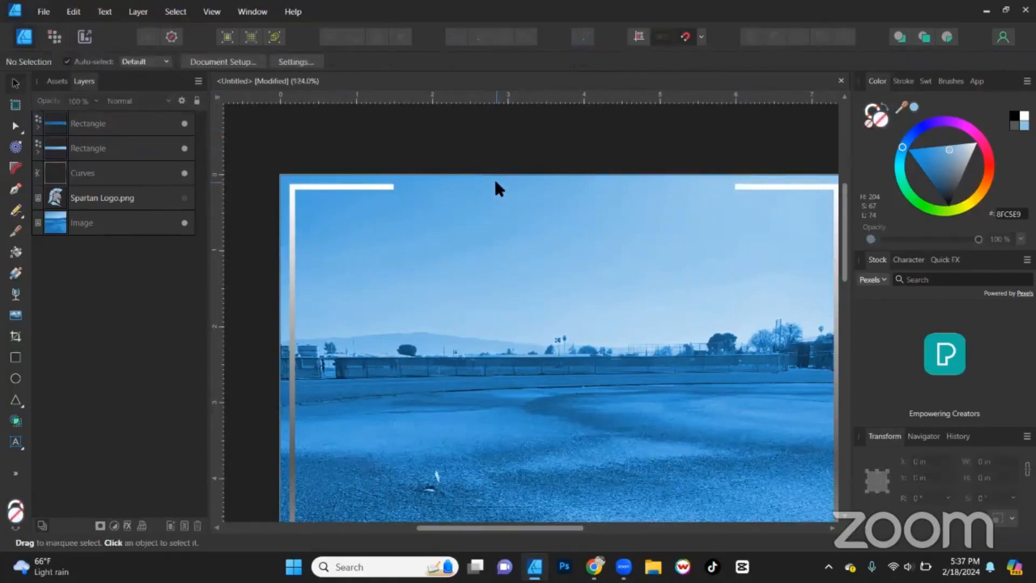
Test the upper clipped rectangle by moving it down over the background, undo both moves and deselect it
{"action": "scroll", "coordinate": [497, 186], "scroll_direction": "up", "scroll_amount": 3, "text": "ctrl"}
{"action": "left_click_drag", "start_coordinate": [456, 224], "coordinate": [465, 297]}
{"action": "scroll", "coordinate": [514, 186], "scroll_direction": "down", "scroll_amount": 1}
{"action": "scroll", "coordinate": [514, 190], "scroll_direction": "down", "scroll_amount": 3, "text": "ctrl"}
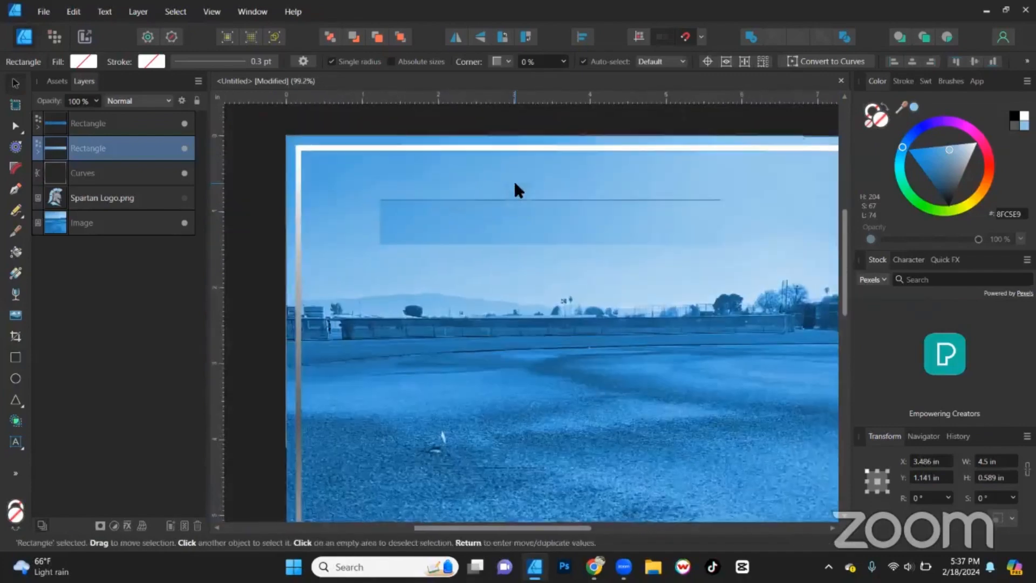
{"action": "scroll", "coordinate": [540, 197], "scroll_direction": "down", "scroll_amount": 1}
{"action": "left_click_drag", "start_coordinate": [579, 208], "coordinate": [659, 324]}
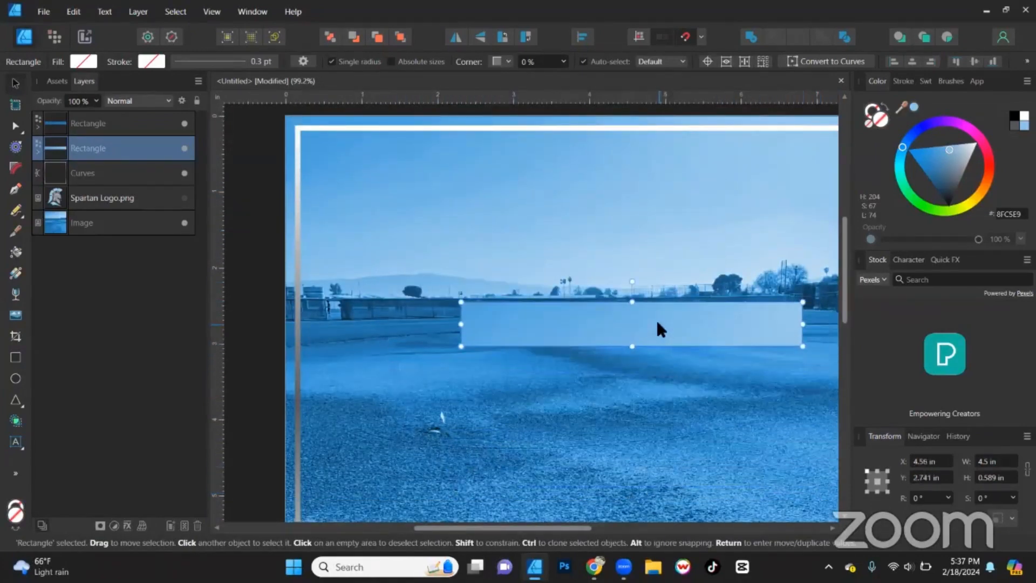
{"action": "key", "text": "ctrl+z"}
{"action": "key", "text": "ctrl+z"}
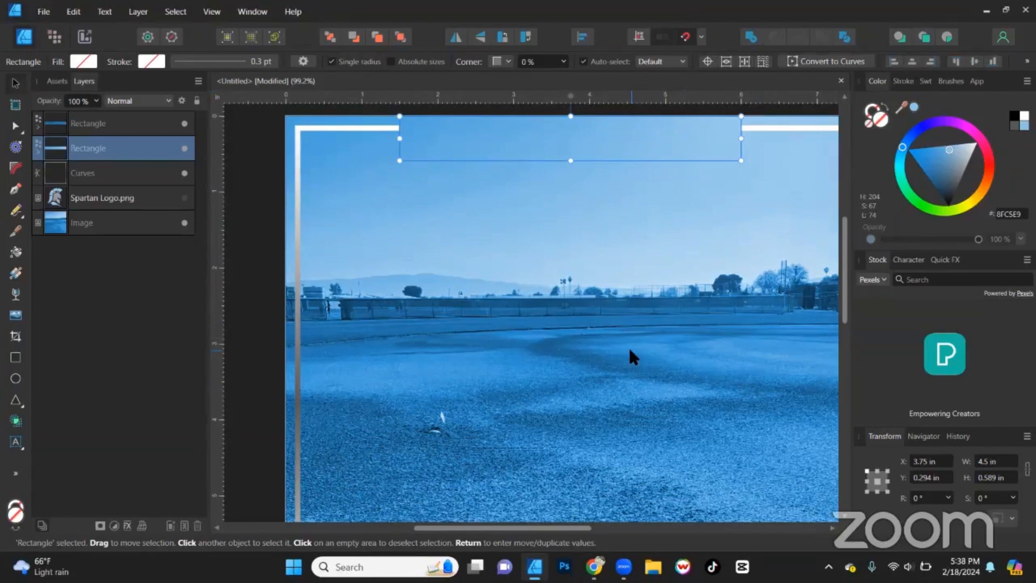
{"action": "key", "text": "ctrl+0"}
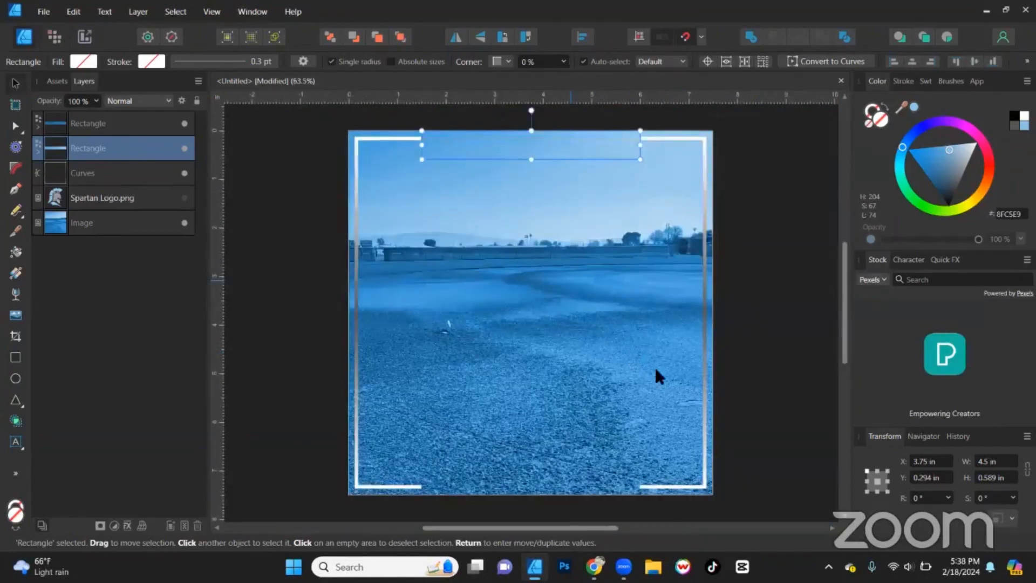
{"action": "left_click", "coordinate": [828, 283]}
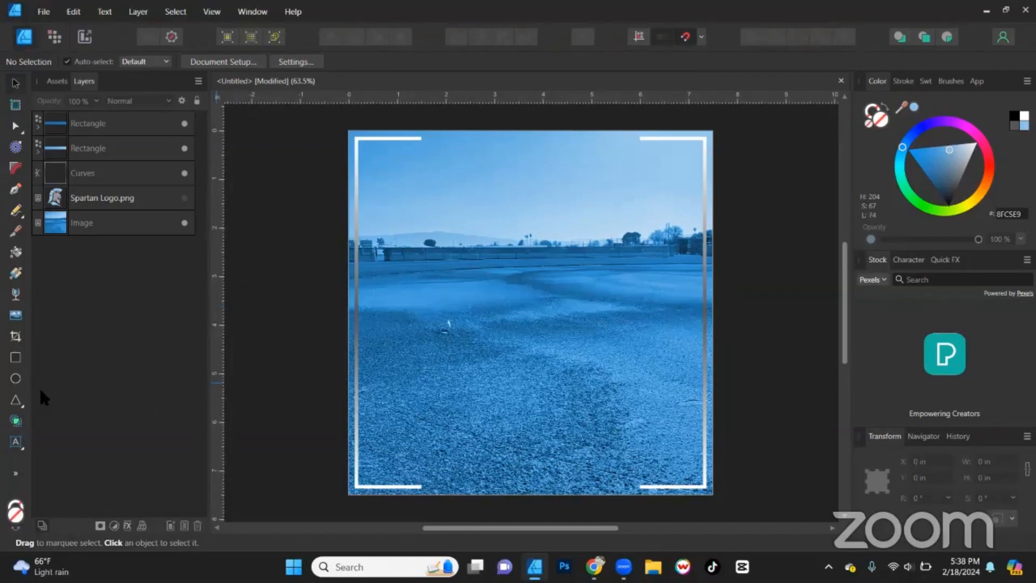
Draw a rectangle about 2.61 in wide and 4.48 in high near the page's middle and fill it with black
{"action": "left_click", "coordinate": [15, 357]}
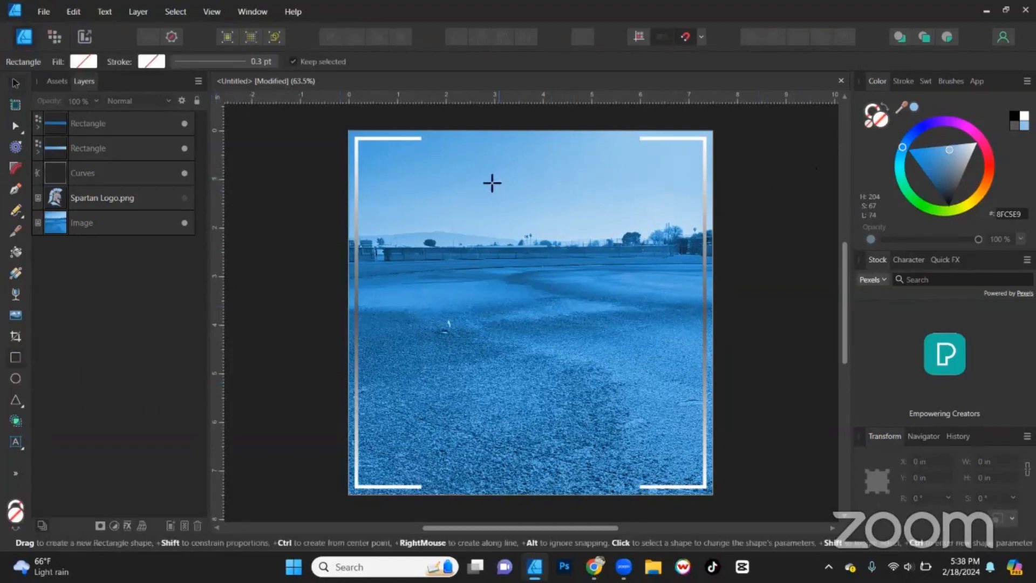
{"action": "left_click_drag", "start_coordinate": [456, 168], "coordinate": [584, 385]}
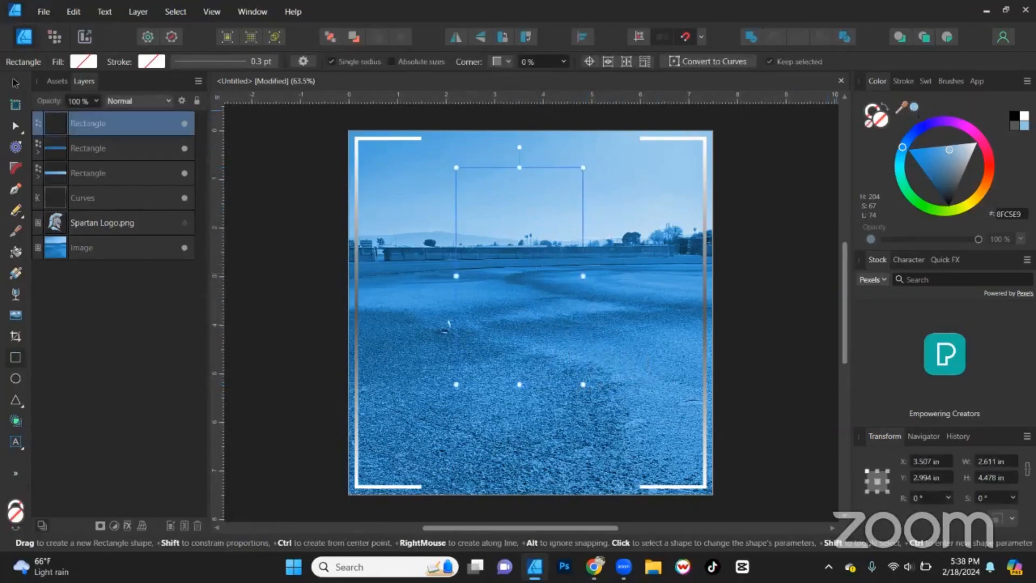
{"action": "left_click", "coordinate": [1013, 120]}
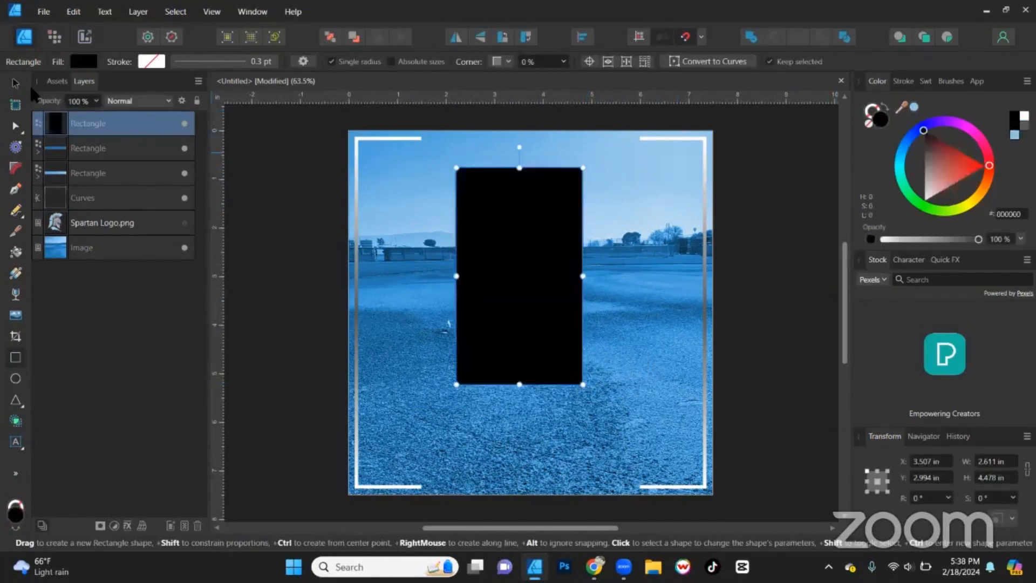
Draw a black triangle about 2.34 in wide and 1.83 in high just below the black rectangle
{"action": "left_click", "coordinate": [22, 403]}
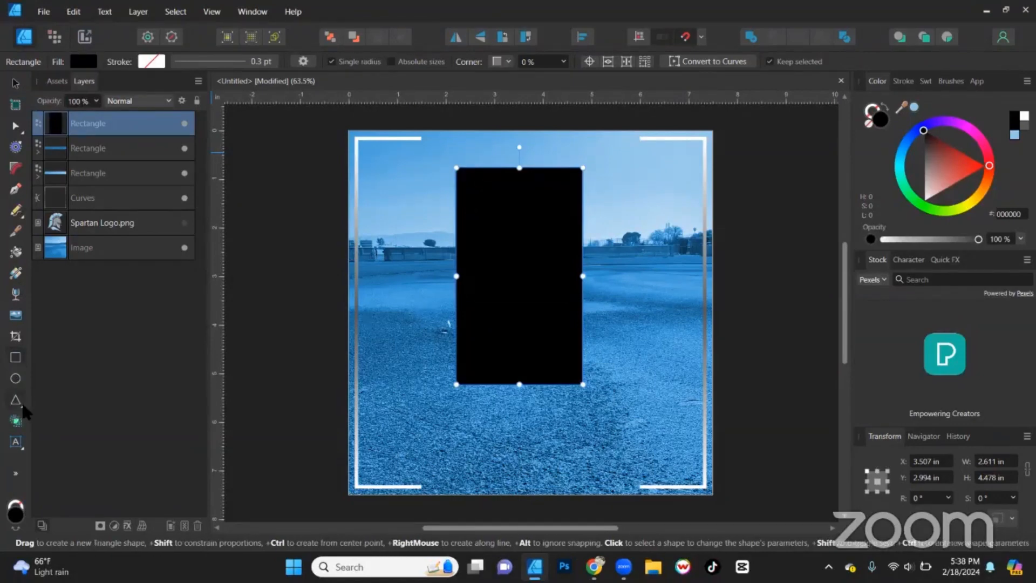
{"action": "left_click", "coordinate": [22, 403]}
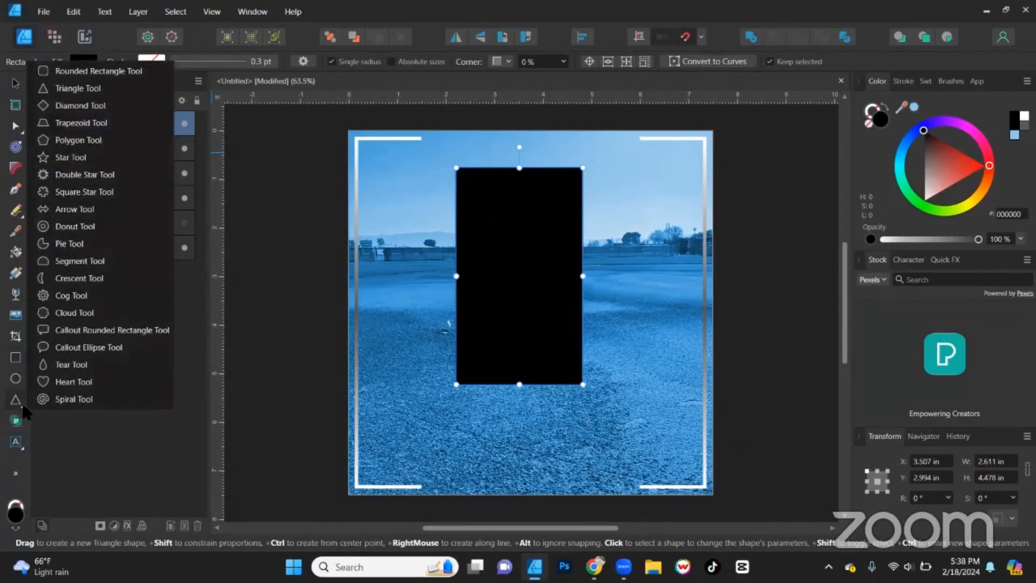
{"action": "left_click", "coordinate": [78, 141]}
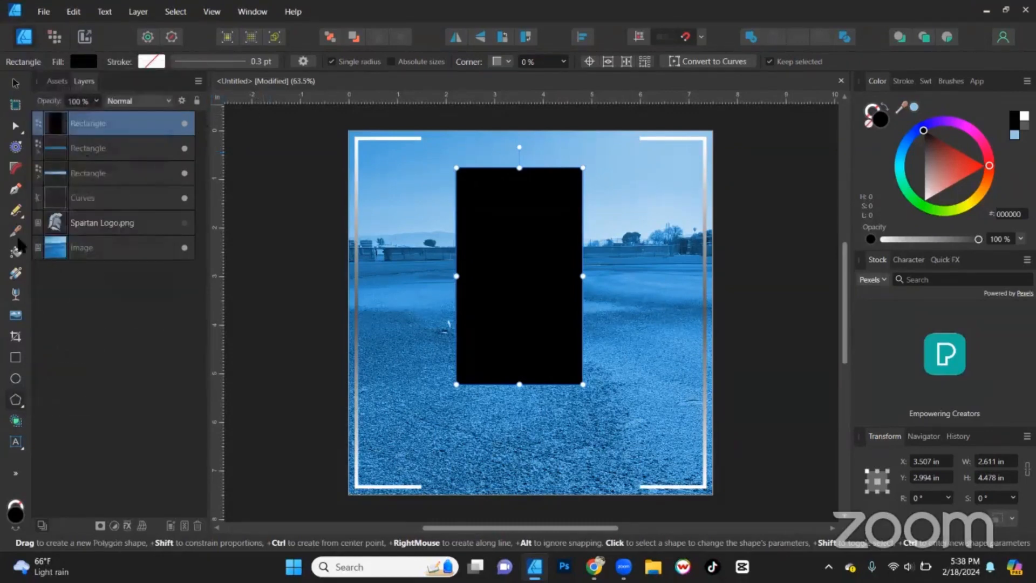
{"action": "left_click", "coordinate": [16, 400]}
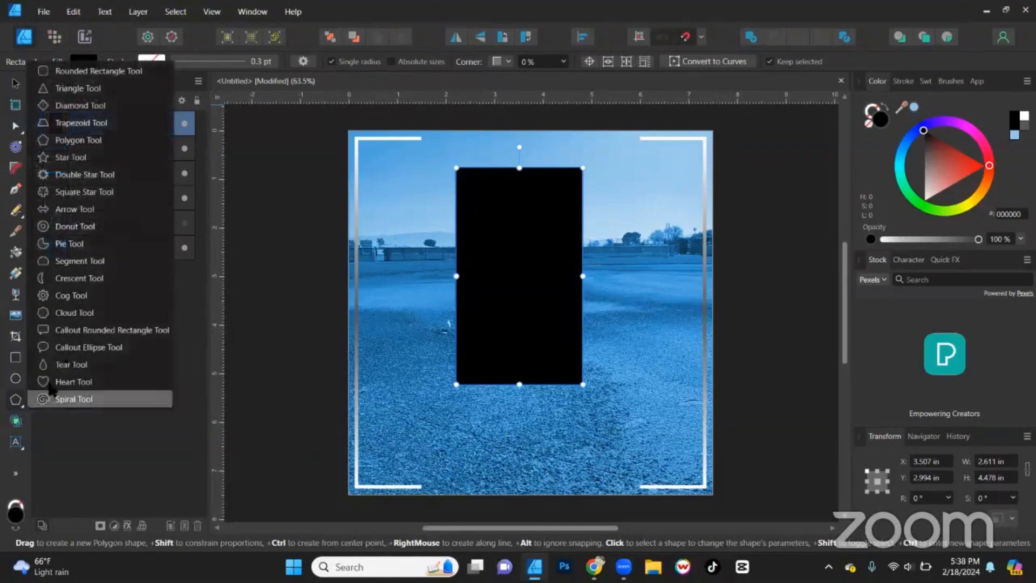
{"action": "left_click", "coordinate": [82, 89]}
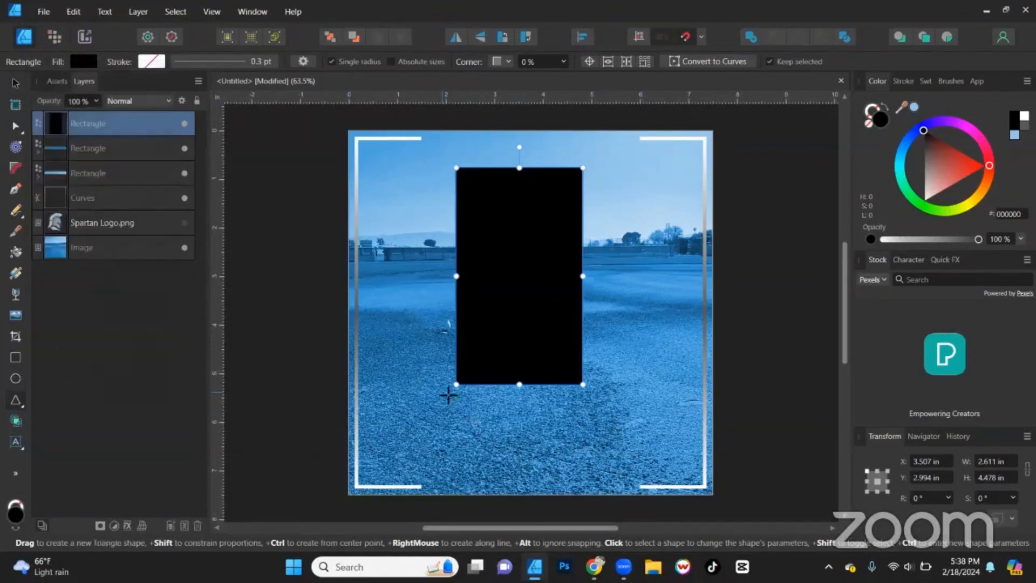
{"action": "left_click_drag", "start_coordinate": [445, 394], "coordinate": [556, 480]}
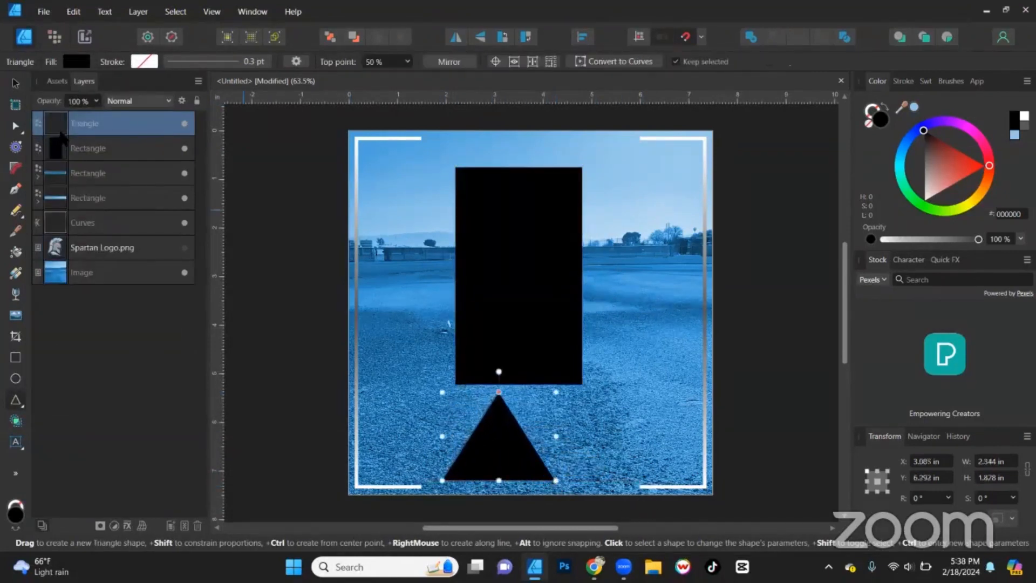
Set the width of both the black rectangle and the triangle to 2.5 in
{"action": "left_click", "coordinate": [16, 82]}
{"action": "left_click", "coordinate": [88, 148]}
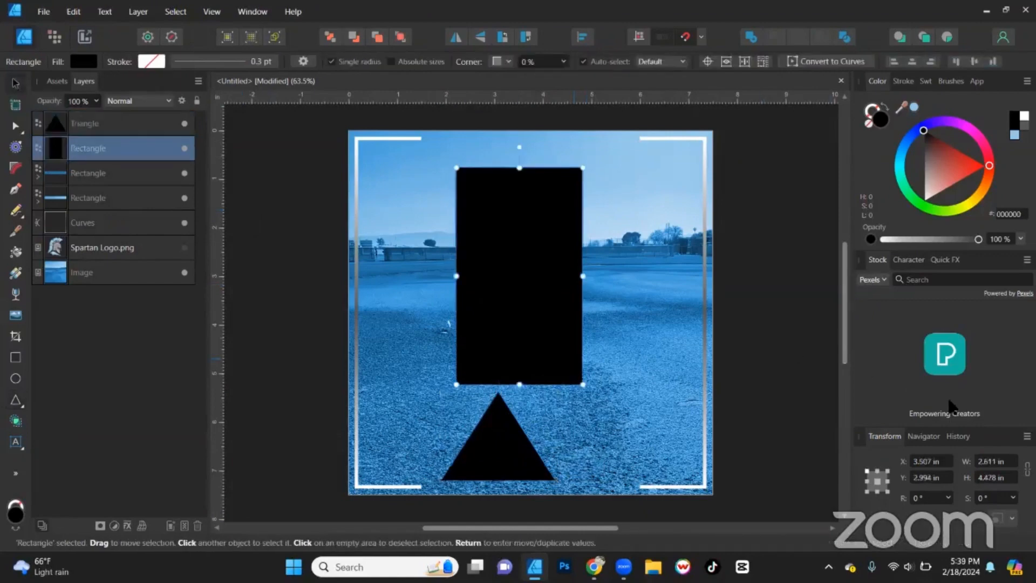
{"action": "left_click", "coordinate": [1006, 462]}
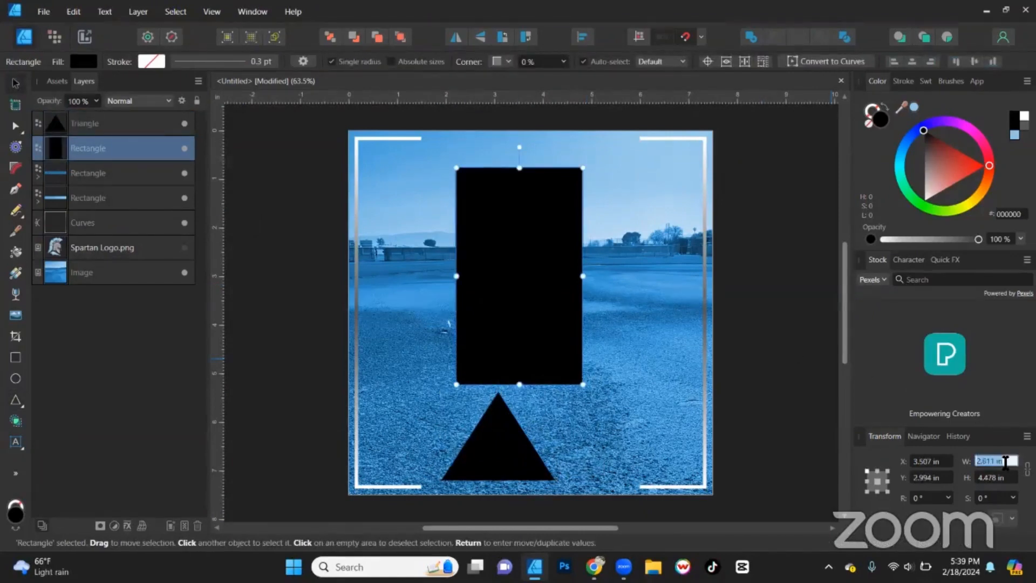
{"action": "type", "text": "2.5"}
{"action": "key", "text": "Return"}
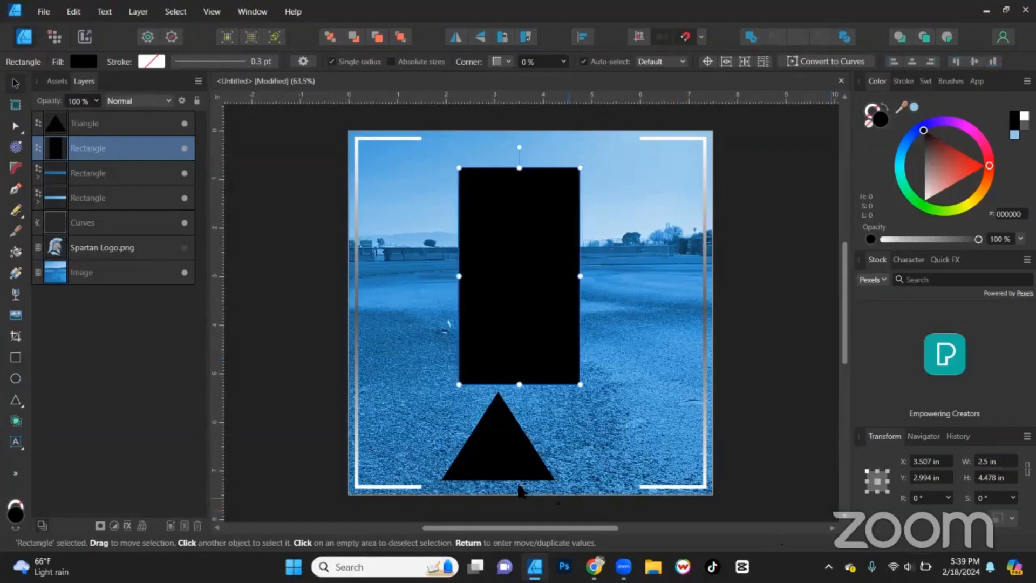
{"action": "left_click", "coordinate": [514, 446]}
{"action": "left_click", "coordinate": [1012, 462]}
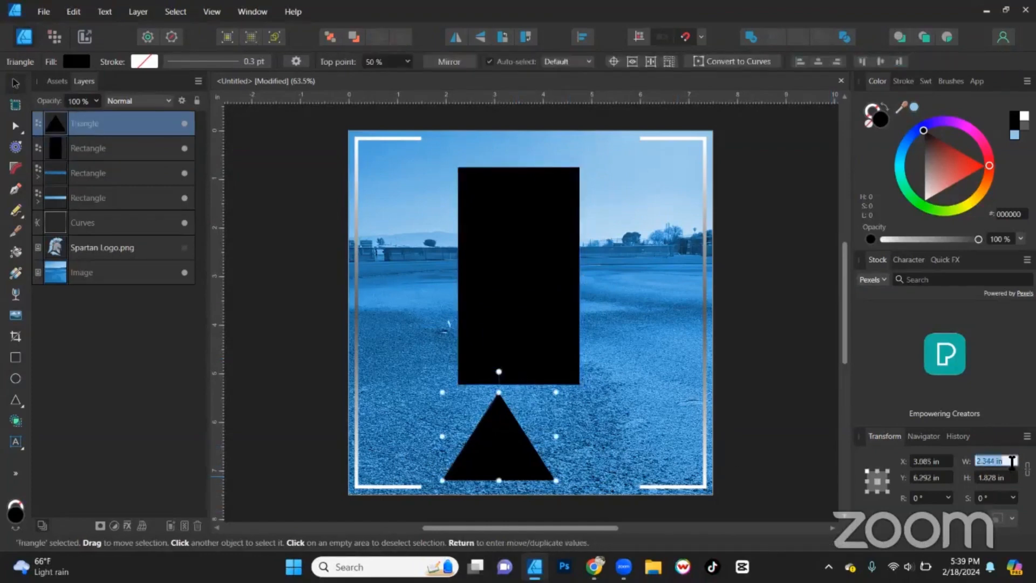
{"action": "type", "text": "2.5"}
{"action": "key", "text": "Return"}
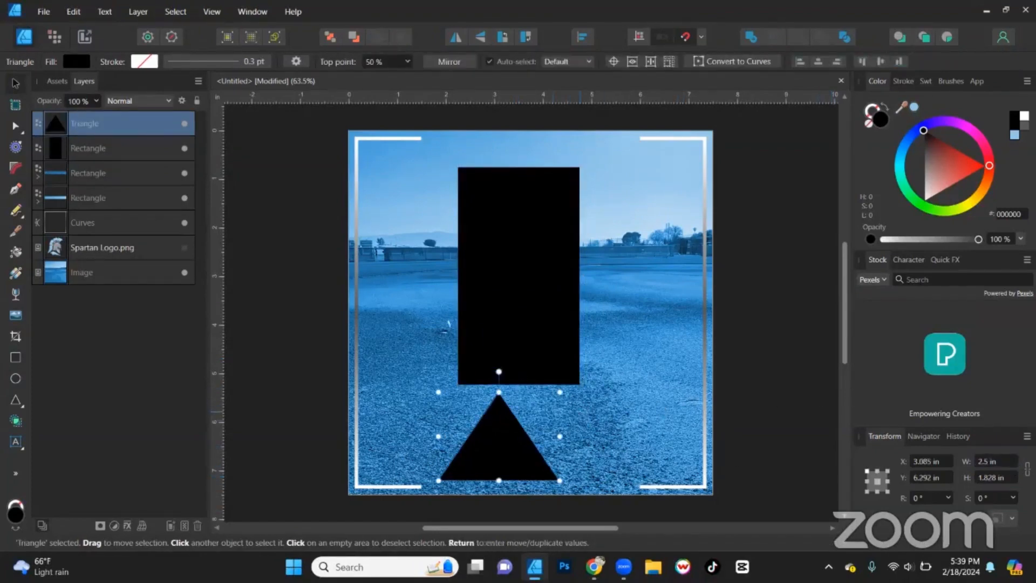
Align the triangle horizontally with the rectangle, flip it vertically and snap it against the rectangle's lower edge
{"action": "left_click_drag", "start_coordinate": [483, 455], "coordinate": [463, 455]}
{"action": "left_click", "coordinate": [481, 37]}
{"action": "scroll", "coordinate": [531, 405], "scroll_direction": "up", "scroll_amount": 5}
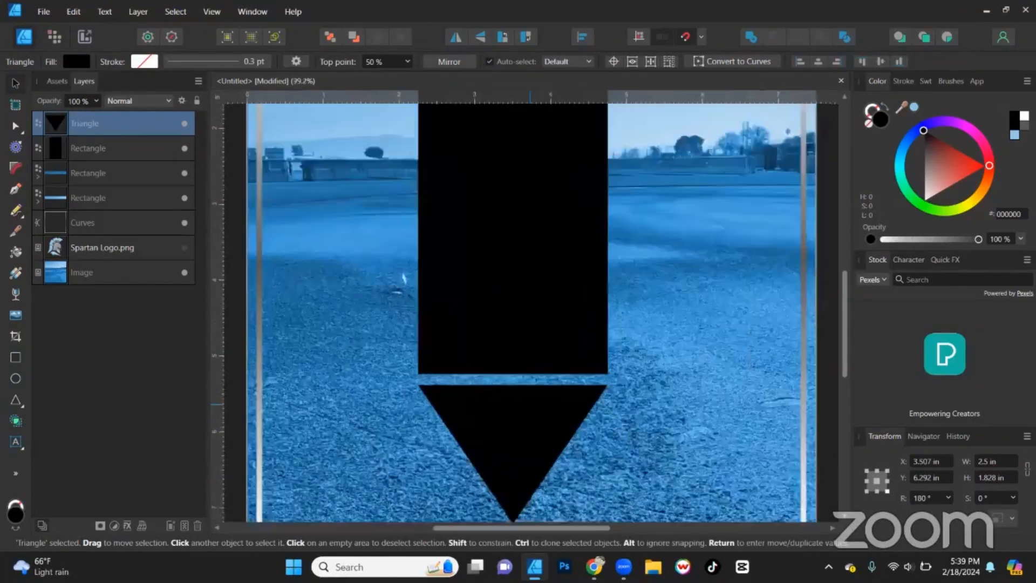
{"action": "left_click_drag", "start_coordinate": [531, 405], "coordinate": [531, 383]}
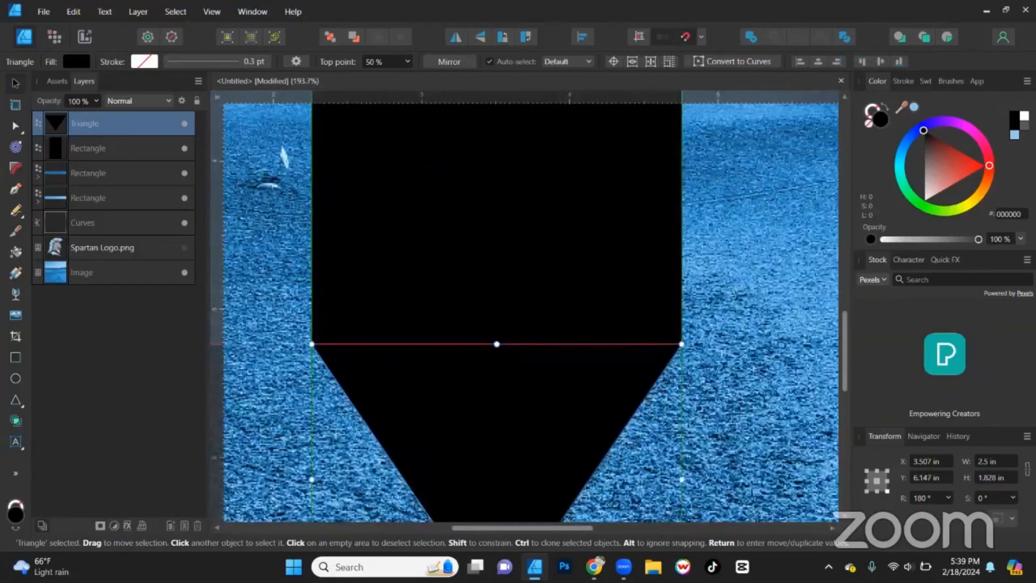
{"action": "scroll", "coordinate": [530, 383], "scroll_direction": "down", "scroll_amount": 3}
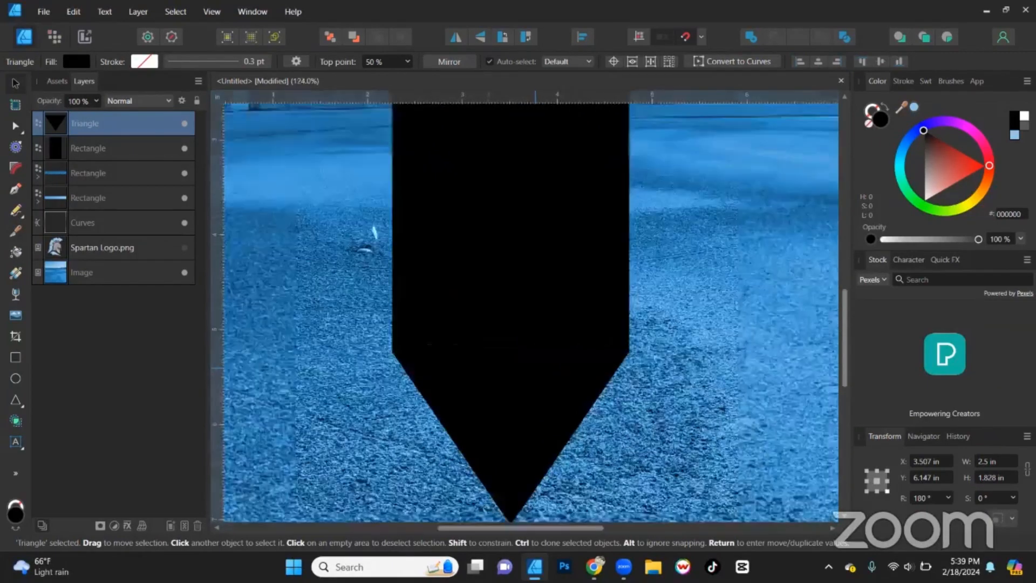
{"action": "scroll", "coordinate": [534, 375], "scroll_direction": "up", "scroll_amount": 3}
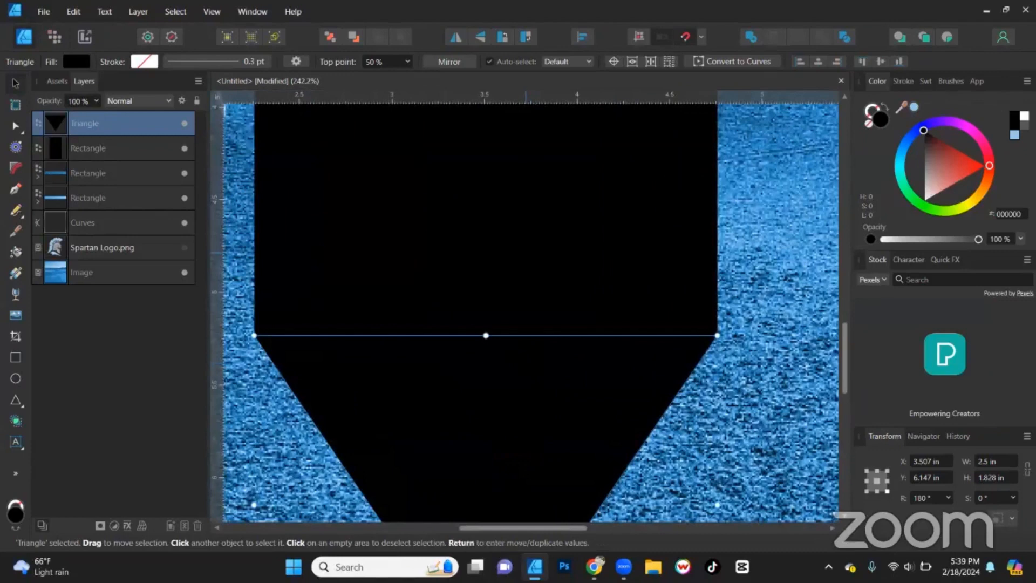
Nudge the triangle up to overlap the rectangle slightly and merge the two into one shape with the Add operation
{"action": "left_click", "coordinate": [526, 252], "text": "shift"}
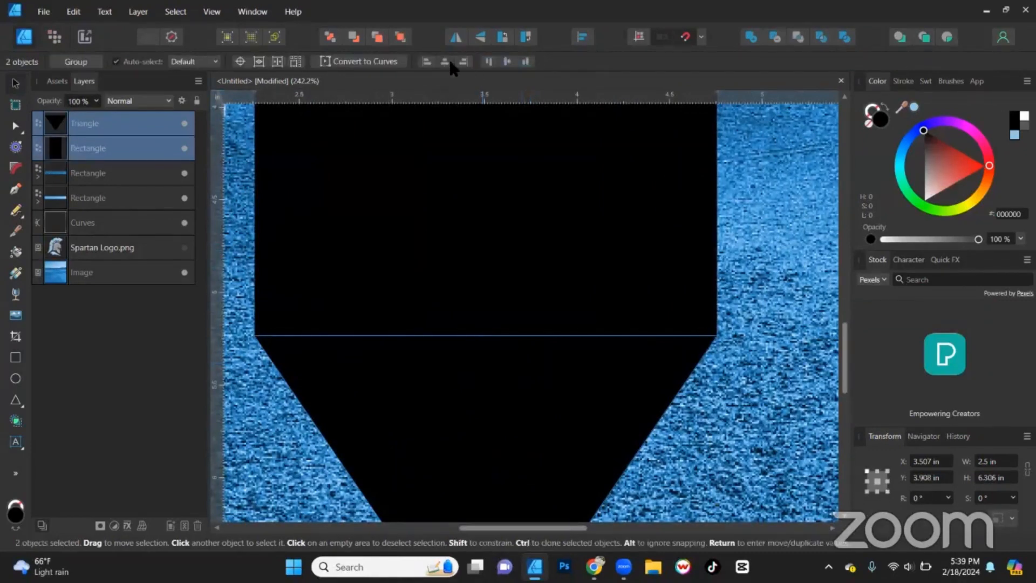
{"action": "left_click", "coordinate": [740, 363]}
{"action": "scroll", "coordinate": [742, 364], "scroll_direction": "down", "scroll_amount": 2}
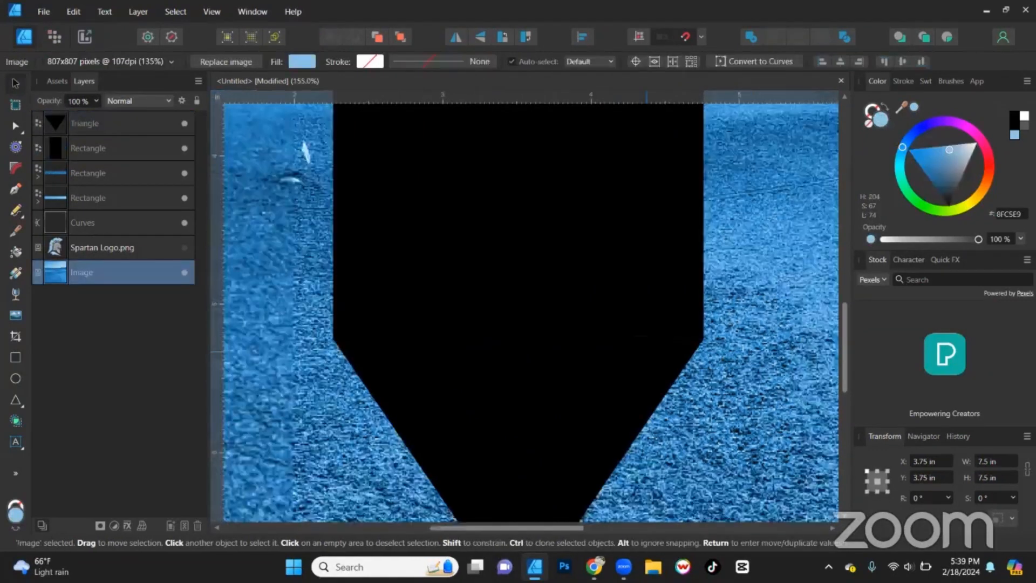
{"action": "scroll", "coordinate": [647, 373], "scroll_direction": "down", "scroll_amount": 3}
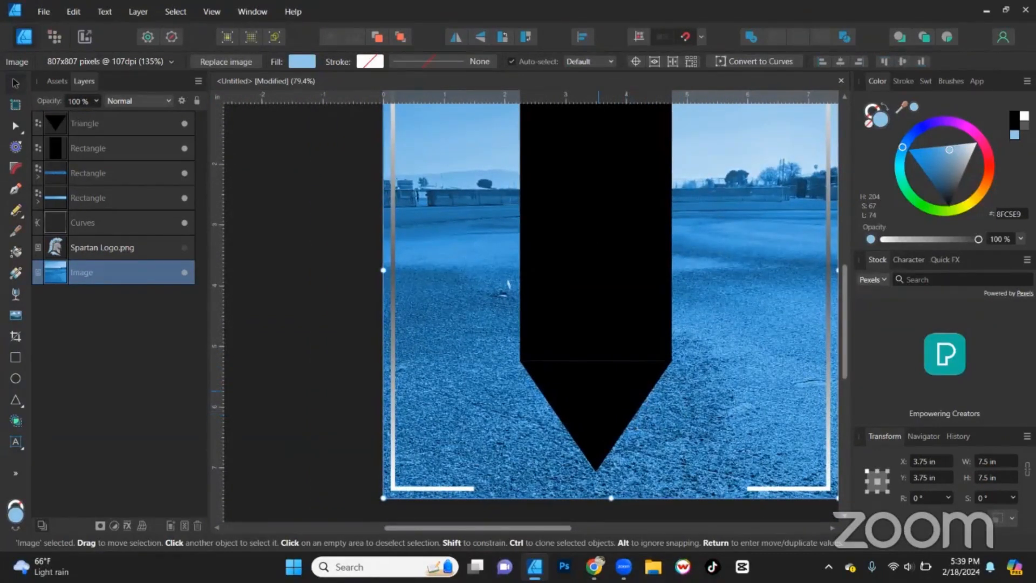
{"action": "left_click", "coordinate": [598, 392]}
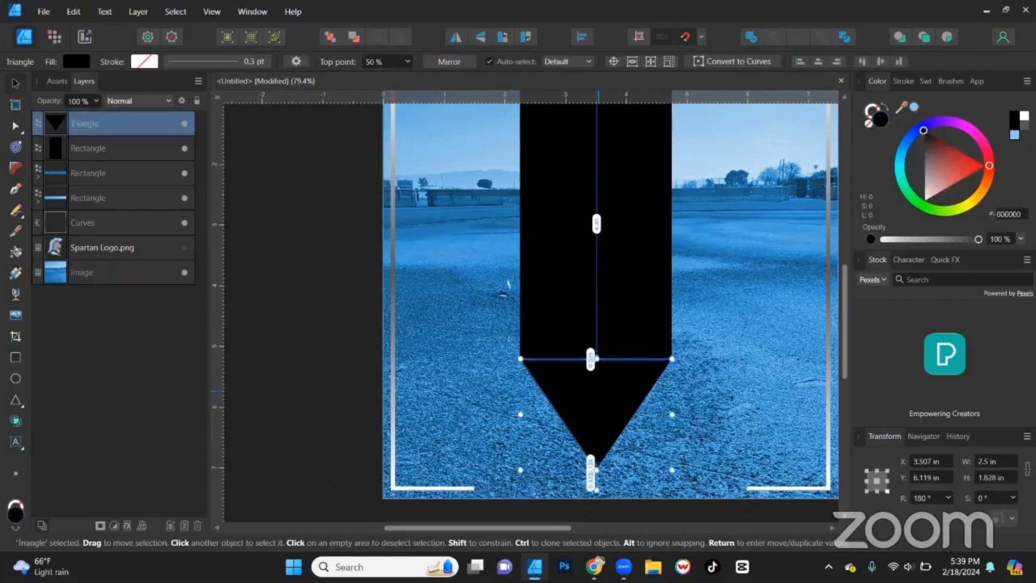
{"action": "left_click", "coordinate": [664, 125], "text": "shift"}
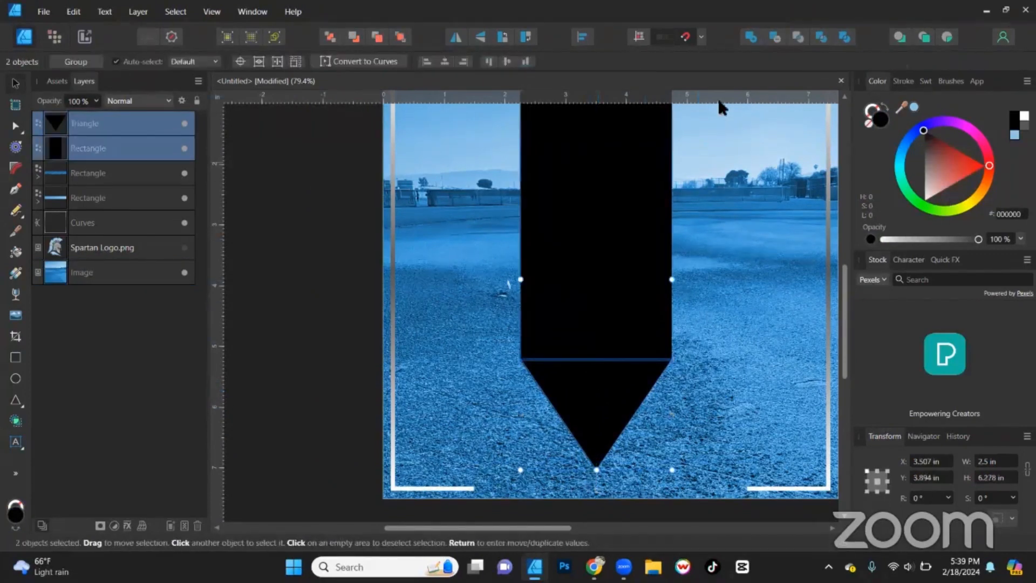
{"action": "left_click", "coordinate": [752, 36]}
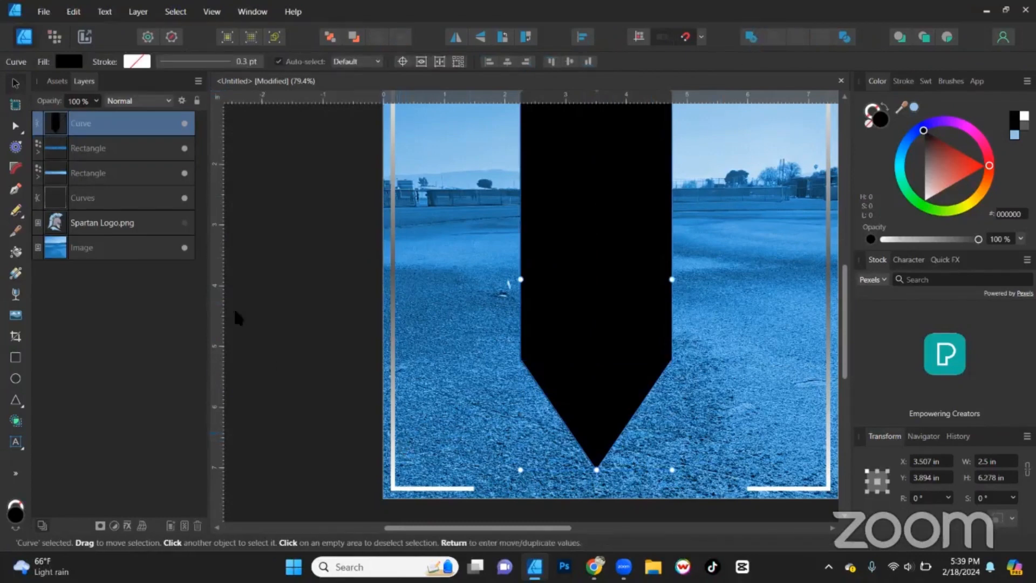
Center the merged shape horizontally on the page and shorten it by moving its two top nodes down to Y 1.667 in
{"action": "scroll", "coordinate": [531, 468], "scroll_direction": "down", "scroll_amount": 2}
{"action": "mouse_move", "coordinate": [583, 270]}
{"action": "left_mouse_down"}
{"action": "mouse_move", "coordinate": [604, 272]}
{"action": "mouse_move", "coordinate": [596, 272]}
{"action": "left_mouse_up"}
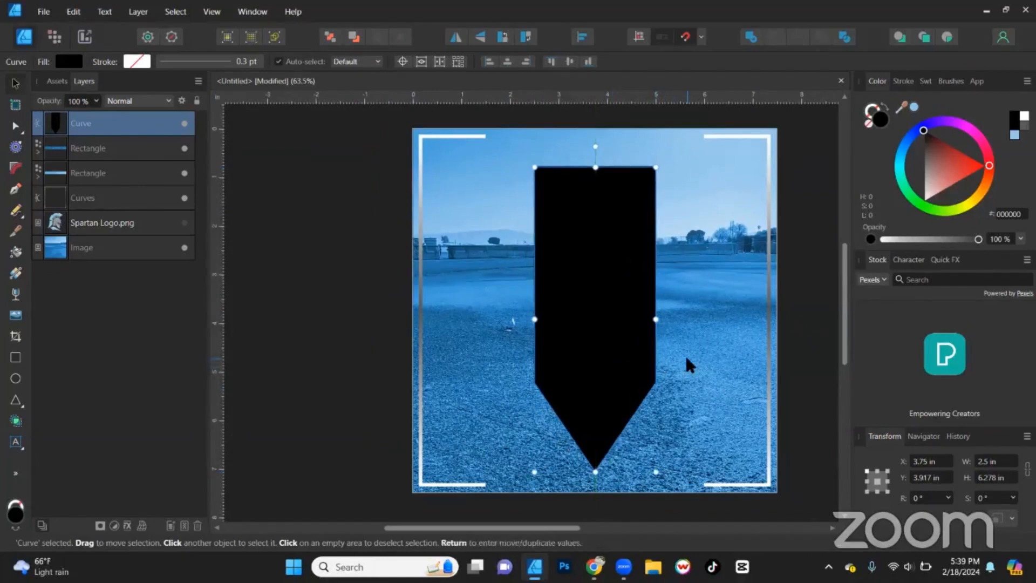
{"action": "left_click", "coordinate": [17, 124]}
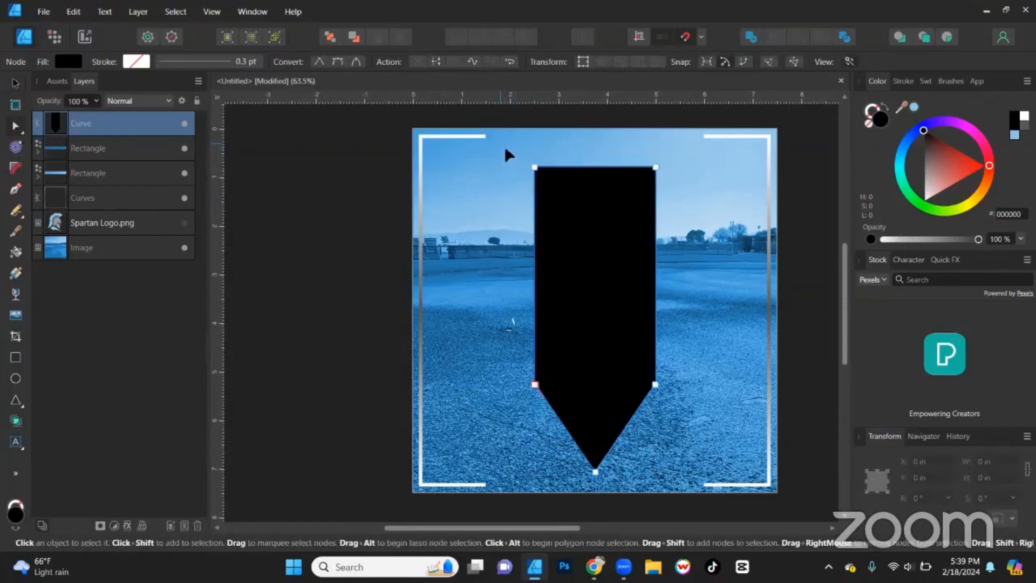
{"action": "left_click_drag", "start_coordinate": [503, 143], "coordinate": [715, 208]}
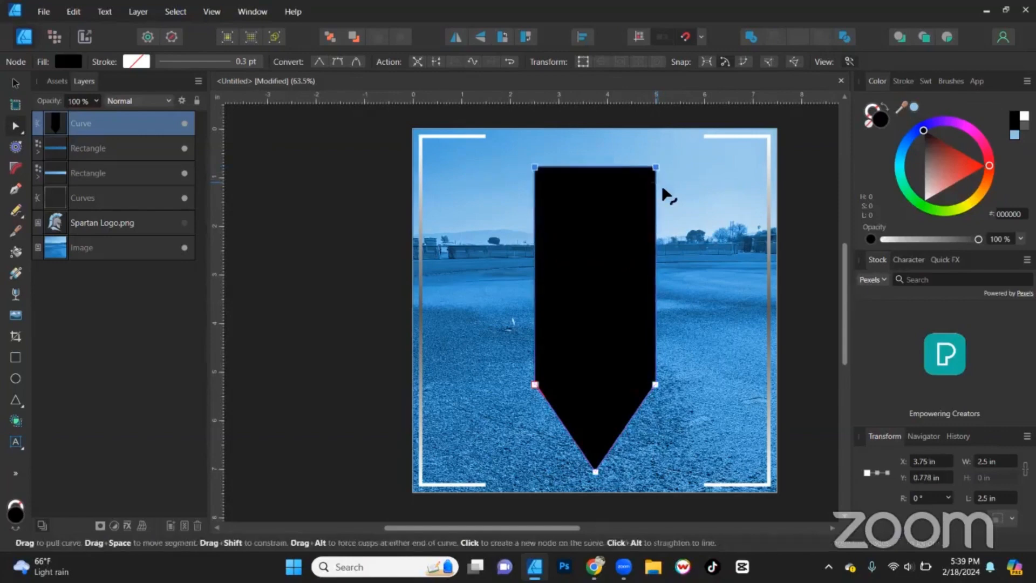
{"action": "left_click_drag", "start_coordinate": [662, 172], "coordinate": [663, 189]}
{"action": "left_click_drag", "start_coordinate": [663, 189], "coordinate": [665, 214]}
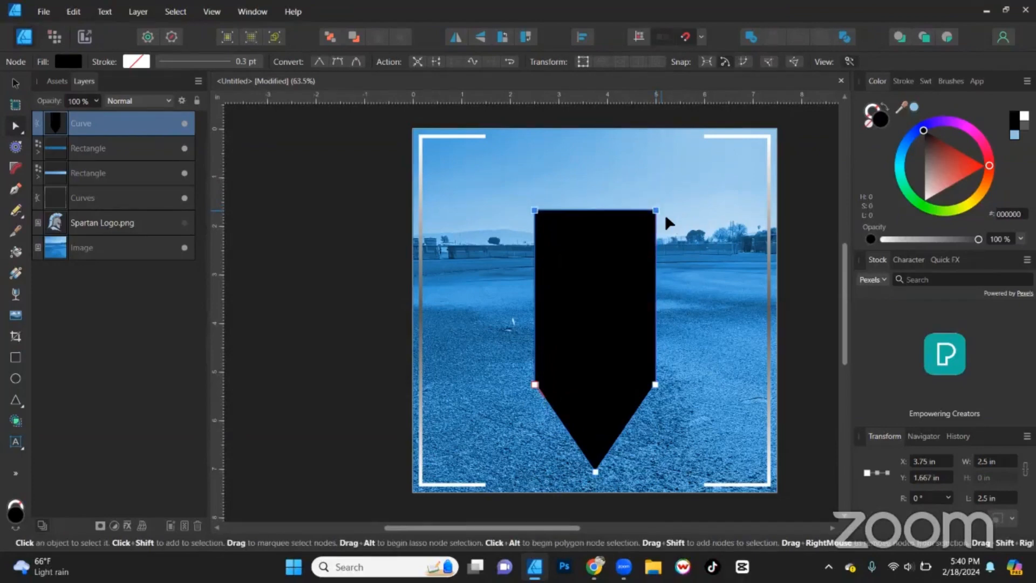
Move the shortened pointed shape up to the vertical center of the page
{"action": "left_click", "coordinate": [14, 82]}
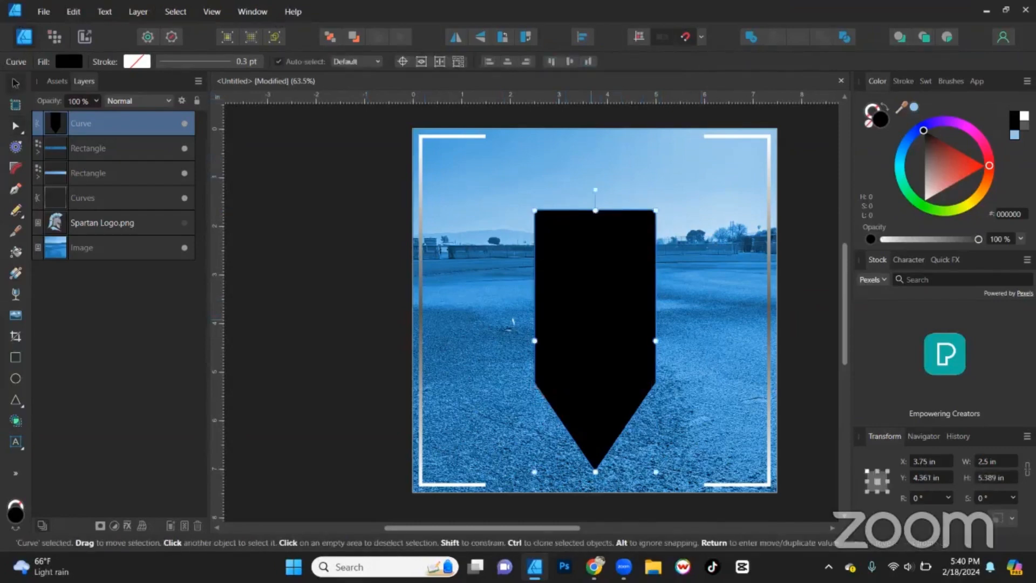
{"action": "left_click_drag", "start_coordinate": [596, 324], "coordinate": [595, 295]}
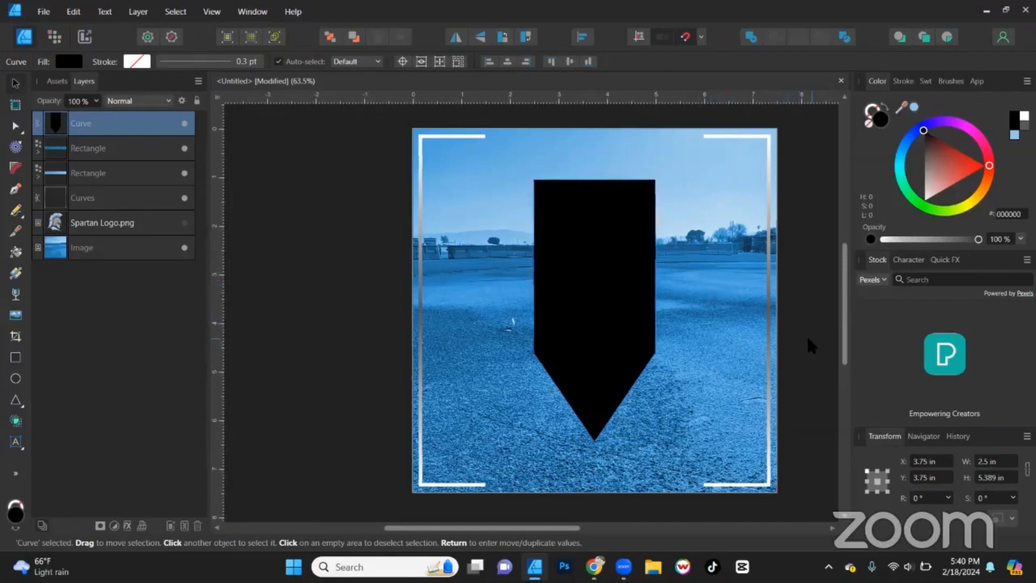
{"action": "left_click_drag", "start_coordinate": [809, 338], "coordinate": [774, 337]}
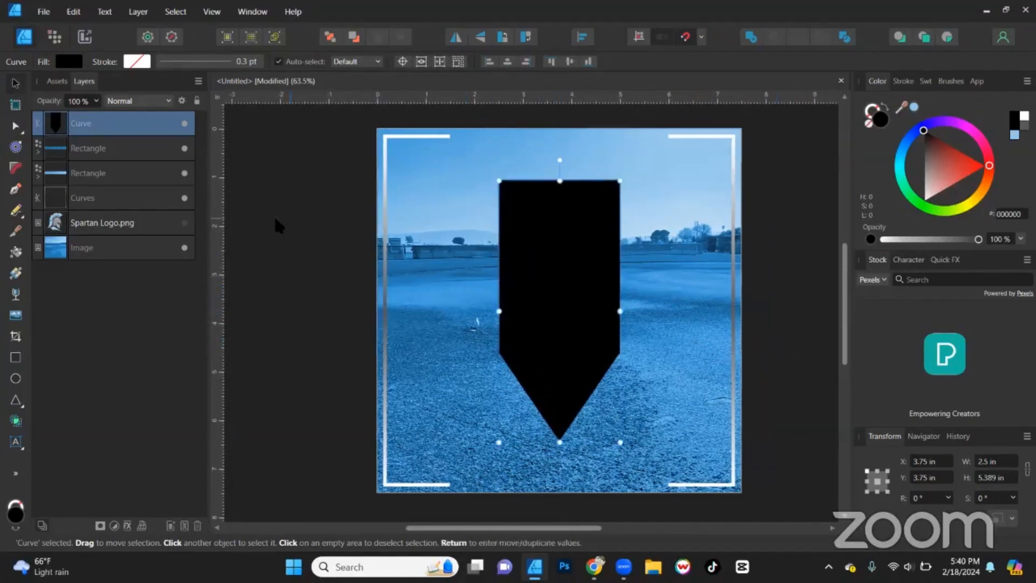
Duplicate the pointed shape, hide the upper copy and clear the selection
{"action": "right_click", "coordinate": [106, 120]}
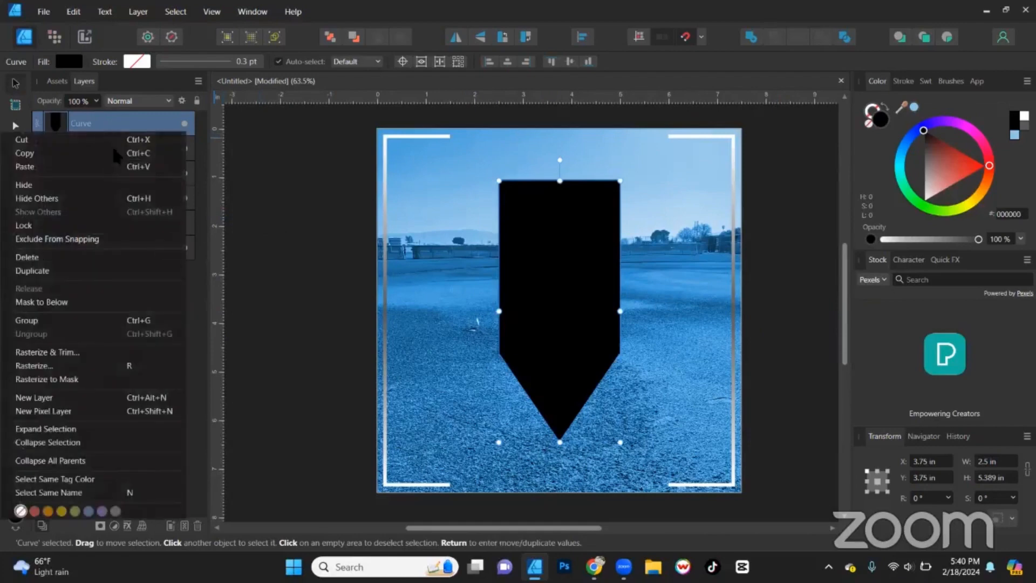
{"action": "left_click", "coordinate": [54, 270]}
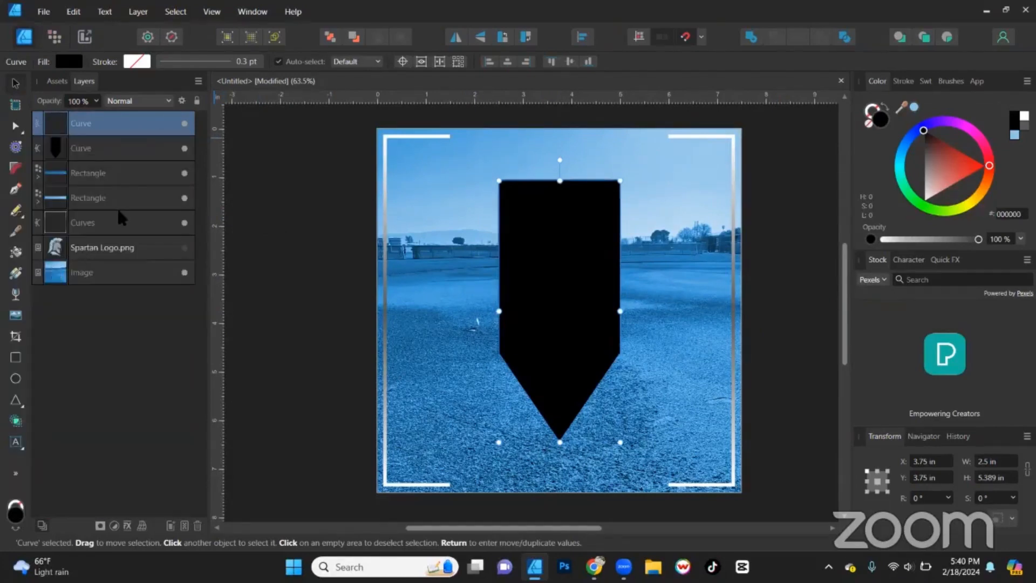
{"action": "left_click", "coordinate": [184, 123]}
{"action": "left_click", "coordinate": [317, 239]}
Add a Color Overlay effect to the visible pointed shape, using the light blue 8EC6E8 sampled from the existing swatch
{"action": "left_click", "coordinate": [556, 254]}
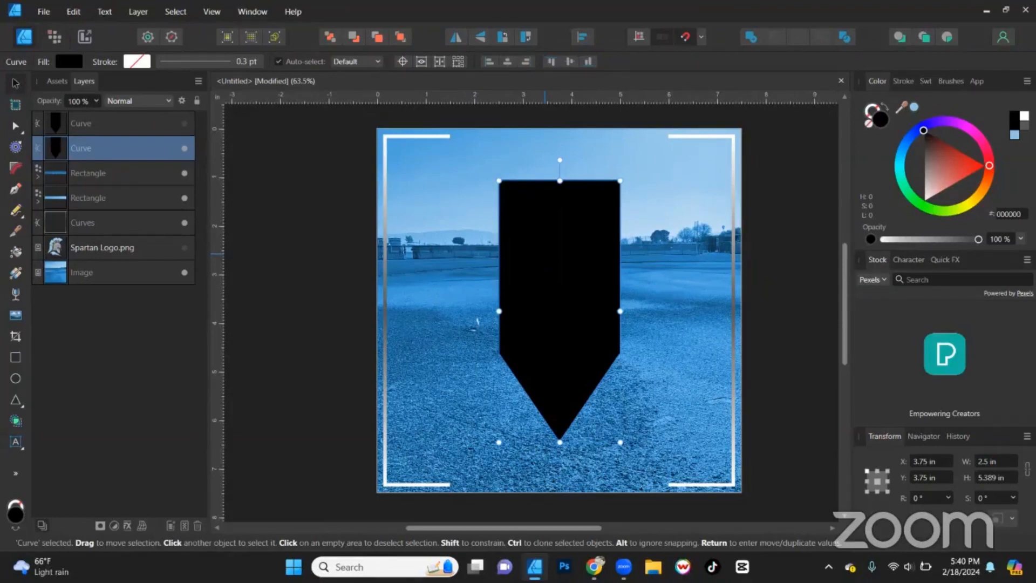
{"action": "left_click", "coordinate": [128, 525]}
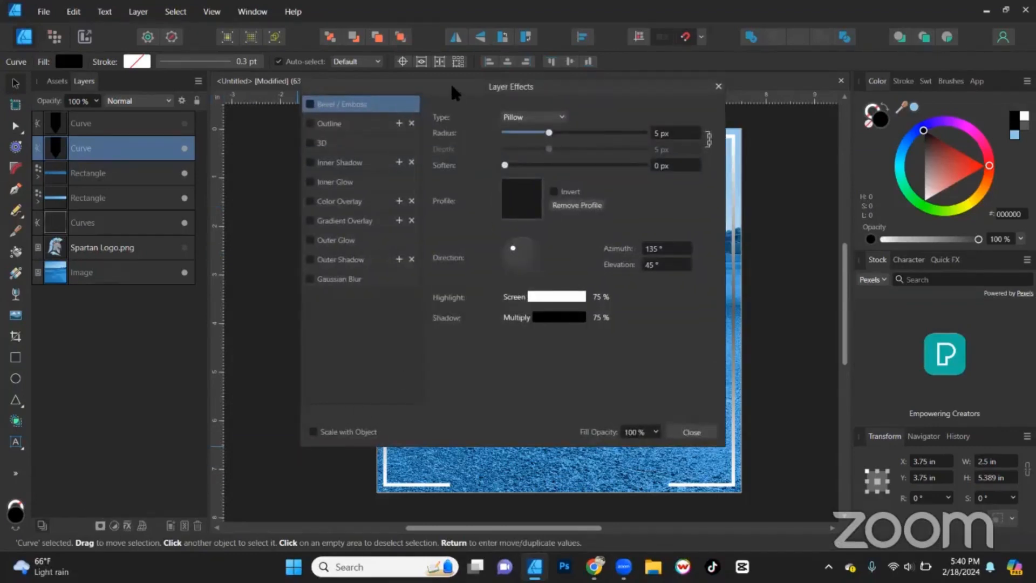
{"action": "left_click_drag", "start_coordinate": [452, 82], "coordinate": [210, 93]}
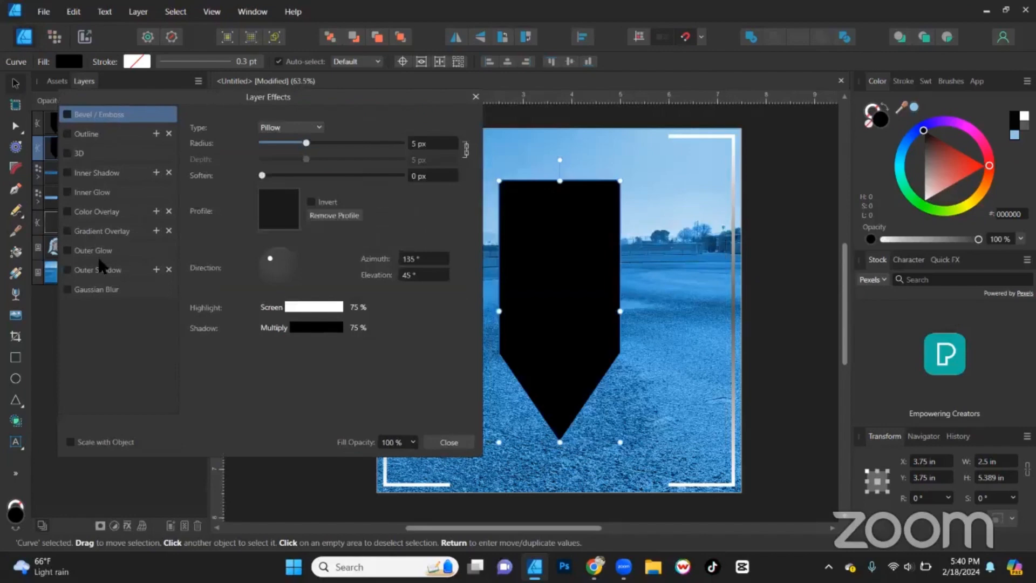
{"action": "left_click", "coordinate": [68, 212]}
{"action": "left_click", "coordinate": [276, 159]}
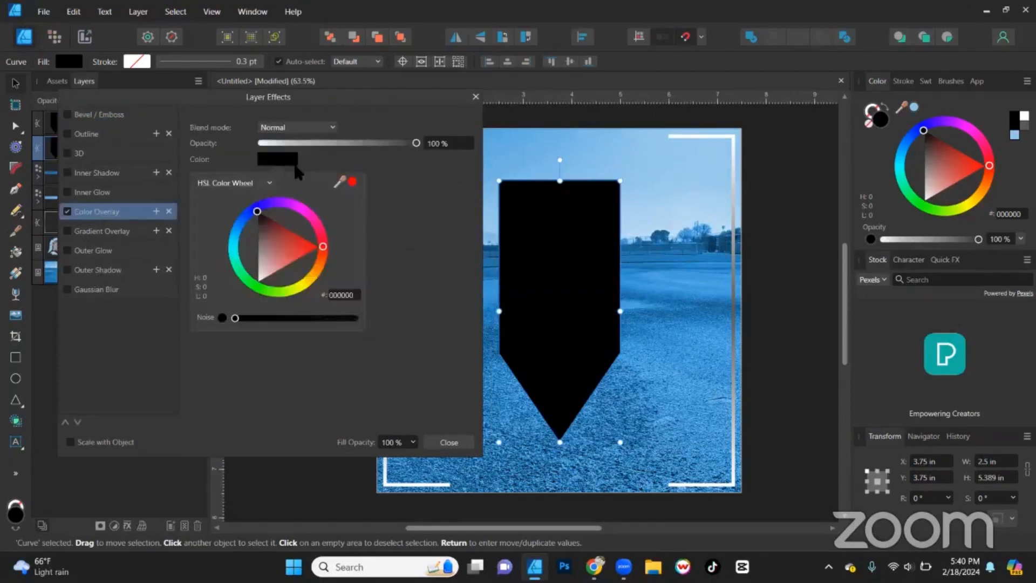
{"action": "left_click_drag", "start_coordinate": [338, 180], "coordinate": [1013, 135]}
{"action": "left_click", "coordinate": [352, 182]}
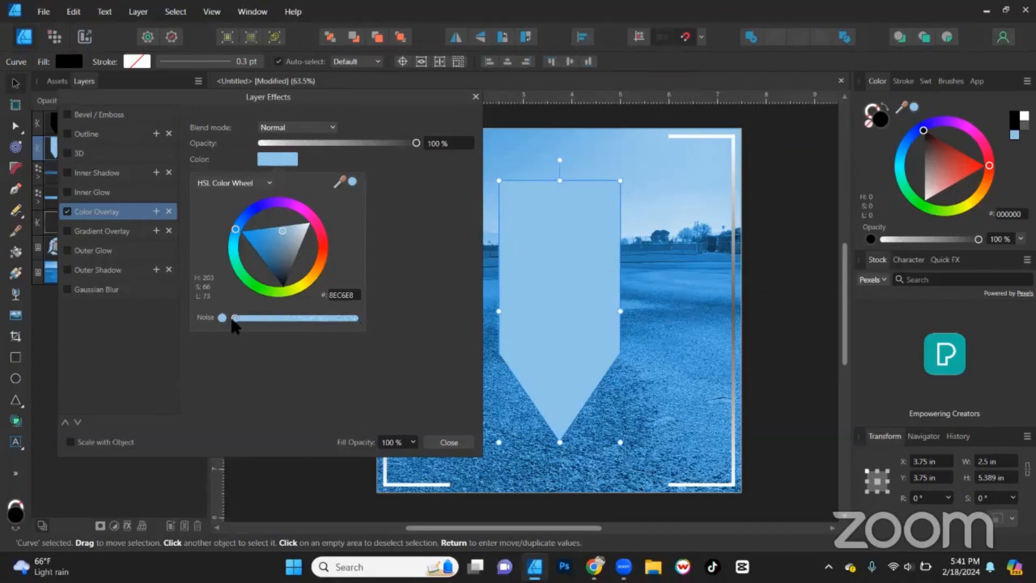
Raise the Color Overlay's noise to the maximum on the light blue pointed shape and close the layer effects
{"action": "left_click_drag", "start_coordinate": [235, 318], "coordinate": [368, 315]}
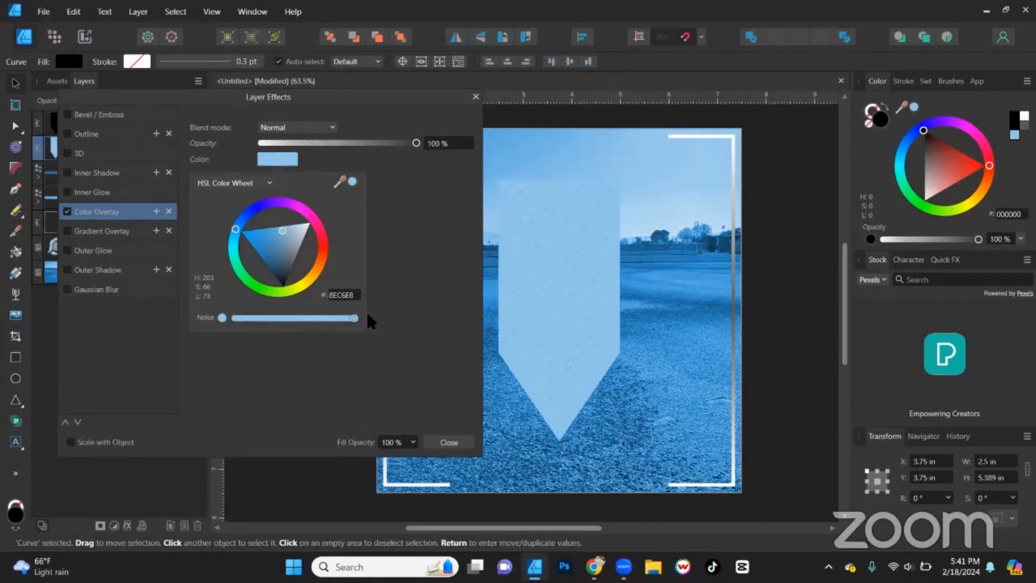
{"action": "scroll", "coordinate": [559, 267], "scroll_direction": "up", "scroll_amount": 5}
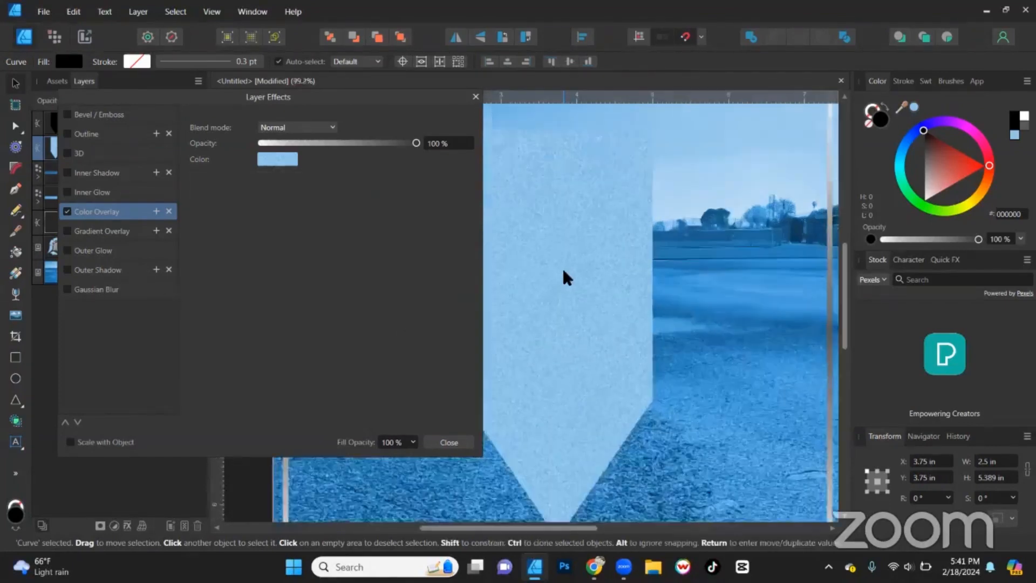
{"action": "scroll", "coordinate": [460, 271], "scroll_direction": "up", "scroll_amount": 1}
{"action": "left_click", "coordinate": [292, 158]}
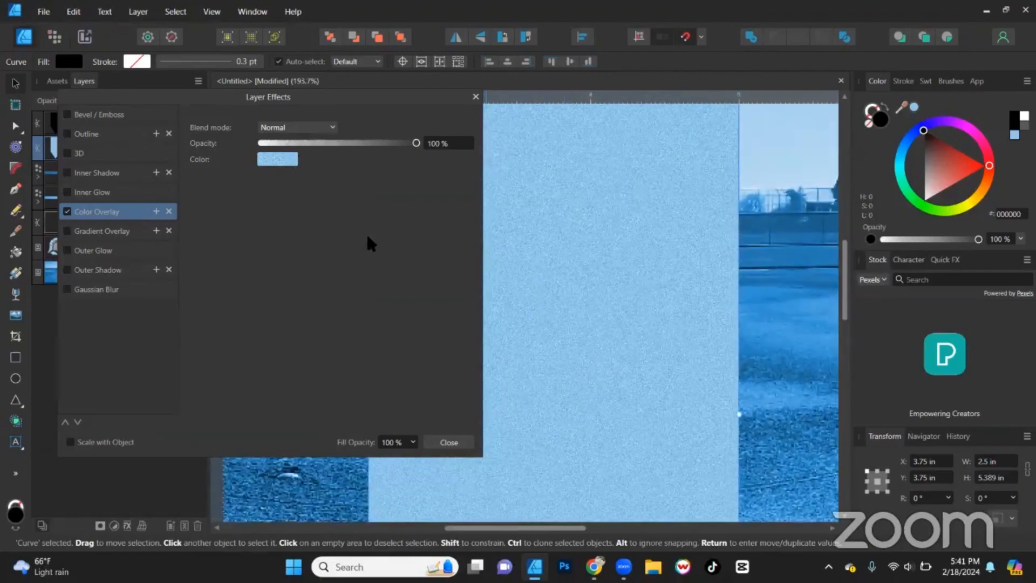
{"action": "left_click_drag", "start_coordinate": [355, 319], "coordinate": [425, 318]}
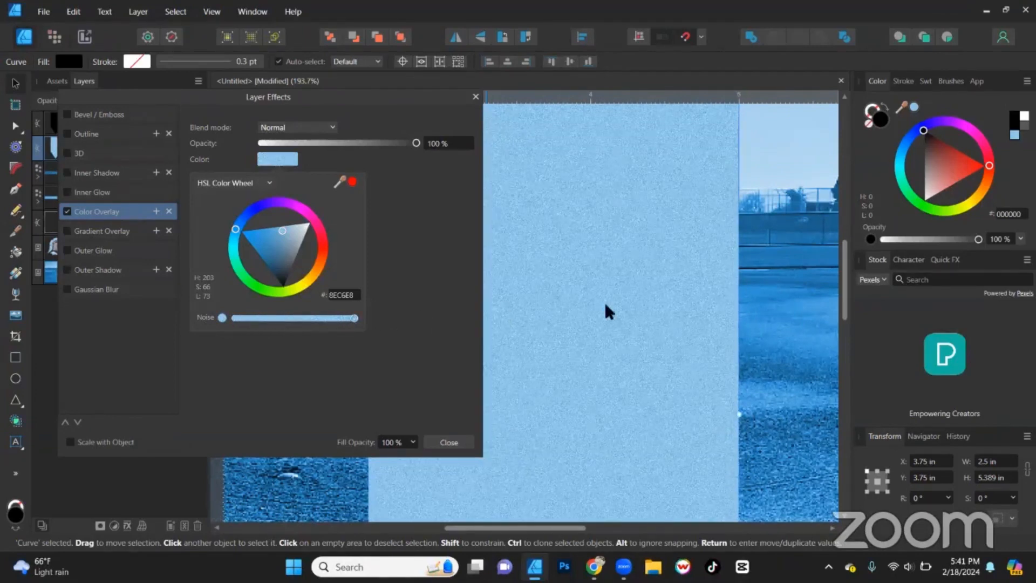
{"action": "scroll", "coordinate": [609, 305], "scroll_direction": "up", "scroll_amount": 5}
{"action": "scroll", "coordinate": [609, 307], "scroll_direction": "down", "scroll_amount": 1}
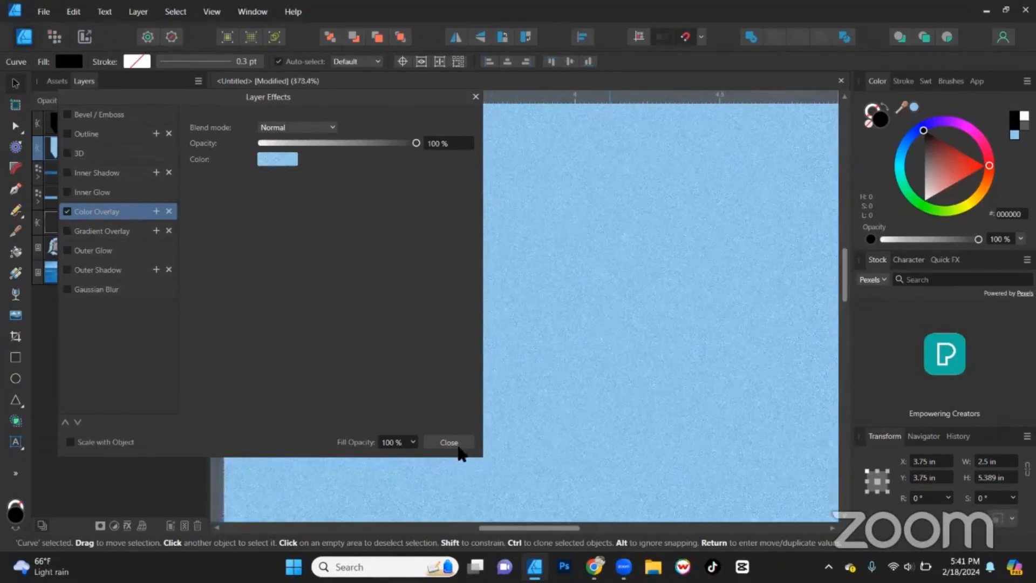
{"action": "left_click", "coordinate": [451, 442]}
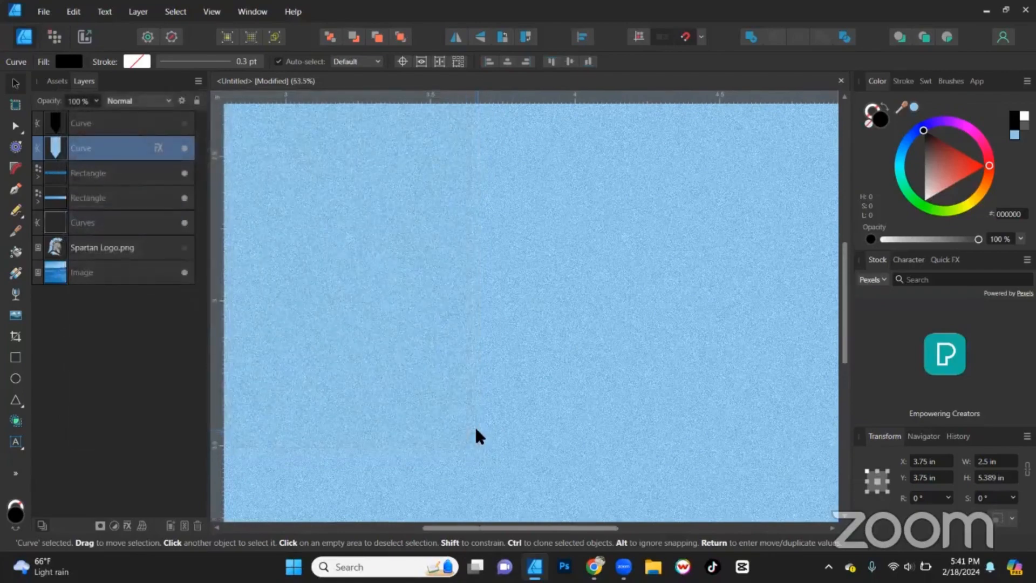
{"action": "key", "text": "ctrl+0"}
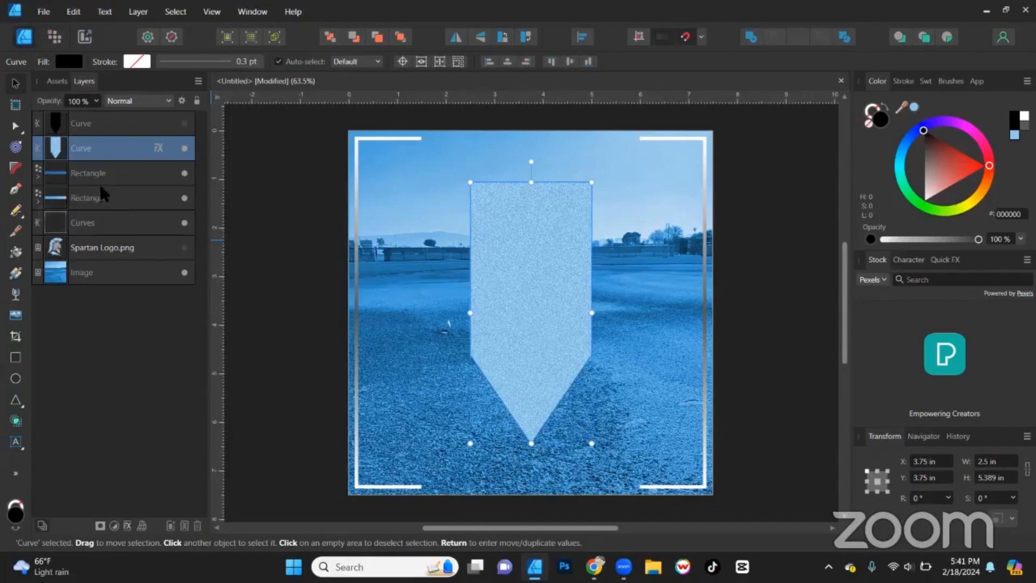
Show the hidden upper copy of the pointed shape again
{"action": "left_click", "coordinate": [185, 124]}
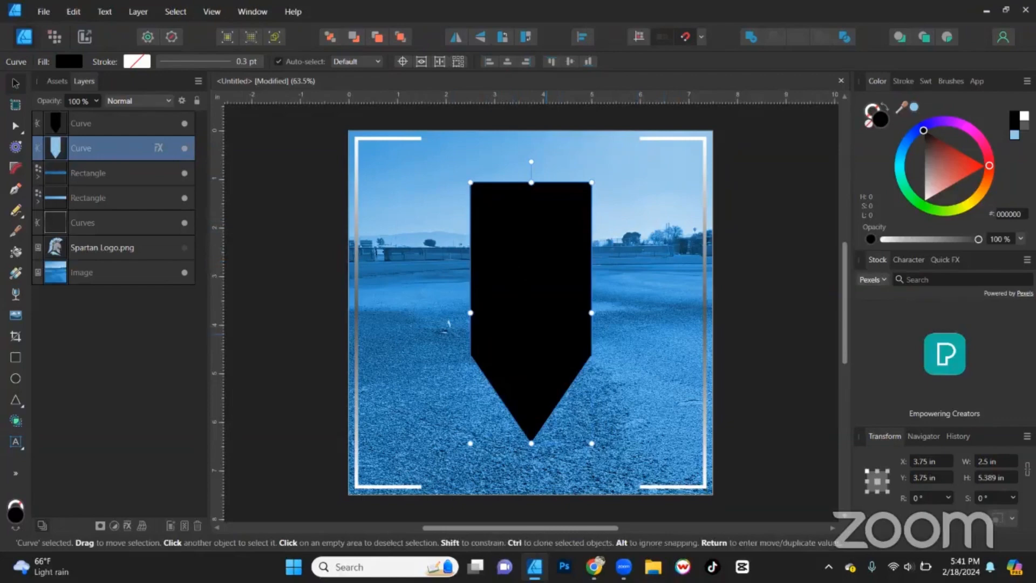
{"action": "scroll", "coordinate": [544, 334], "scroll_direction": "down", "scroll_amount": 2}
{"action": "scroll", "coordinate": [544, 335], "scroll_direction": "up", "scroll_amount": 5}
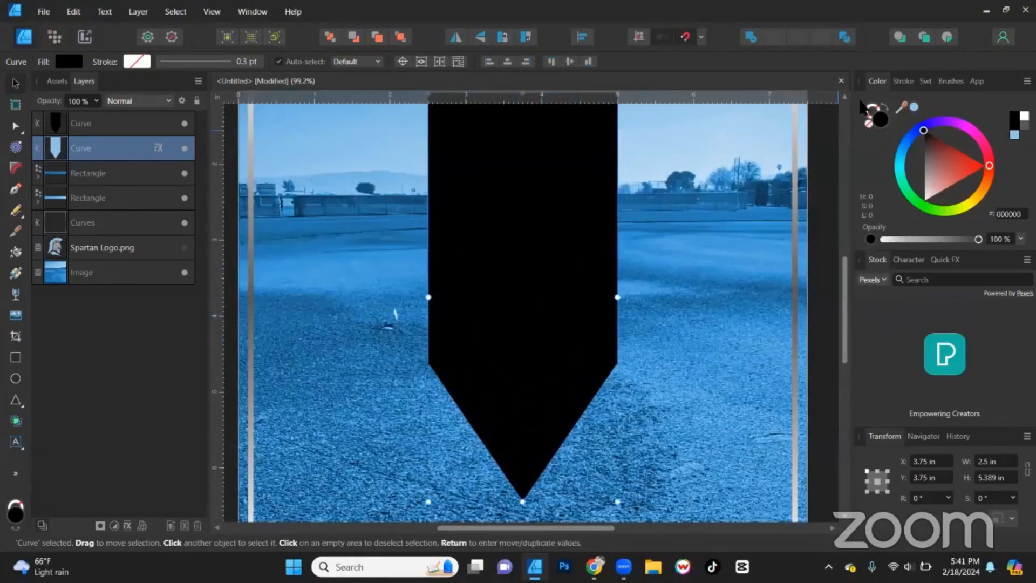
{"action": "left_click", "coordinate": [882, 106]}
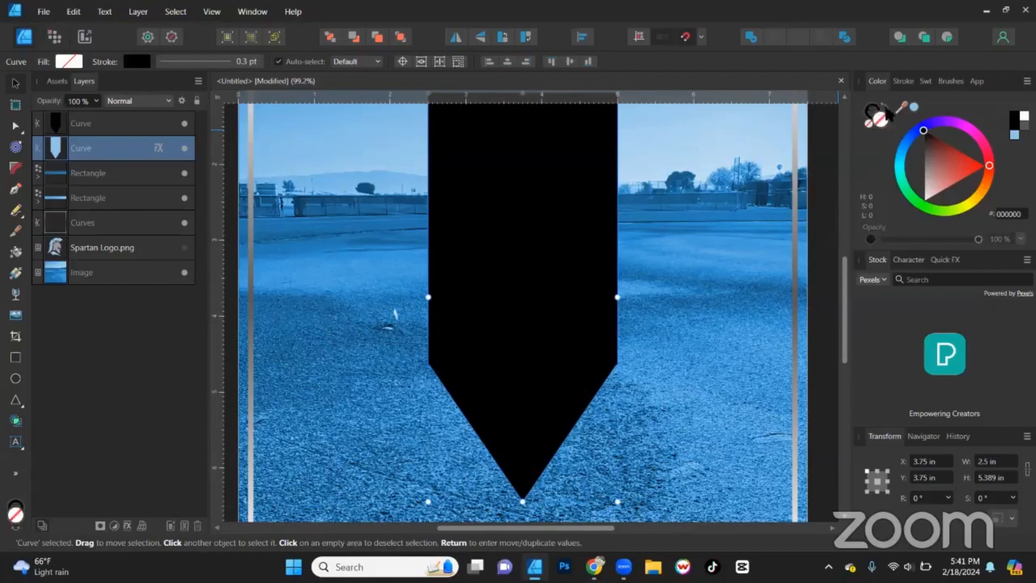
{"action": "left_click", "coordinate": [903, 82]}
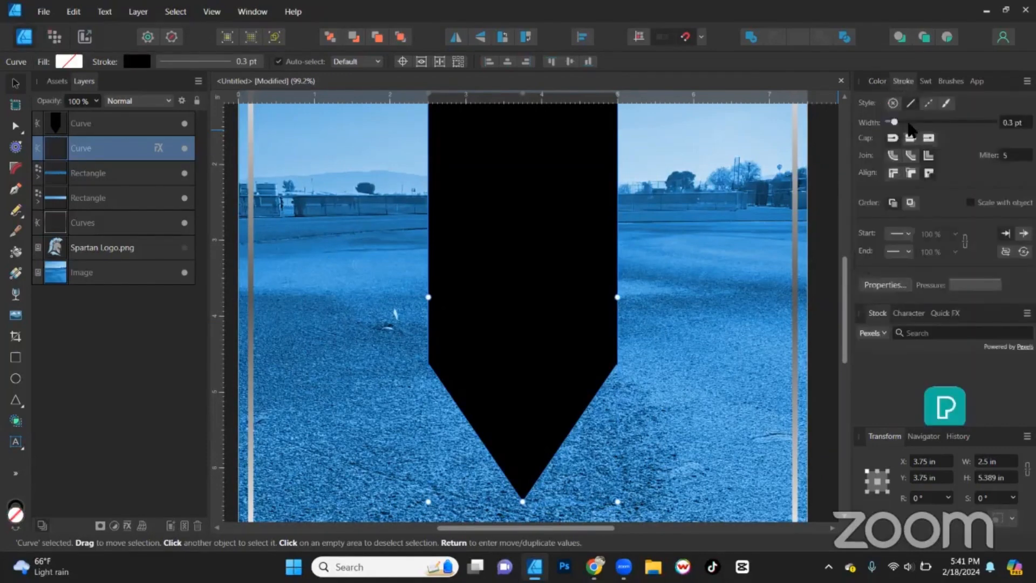
{"action": "key", "text": "shift+x"}
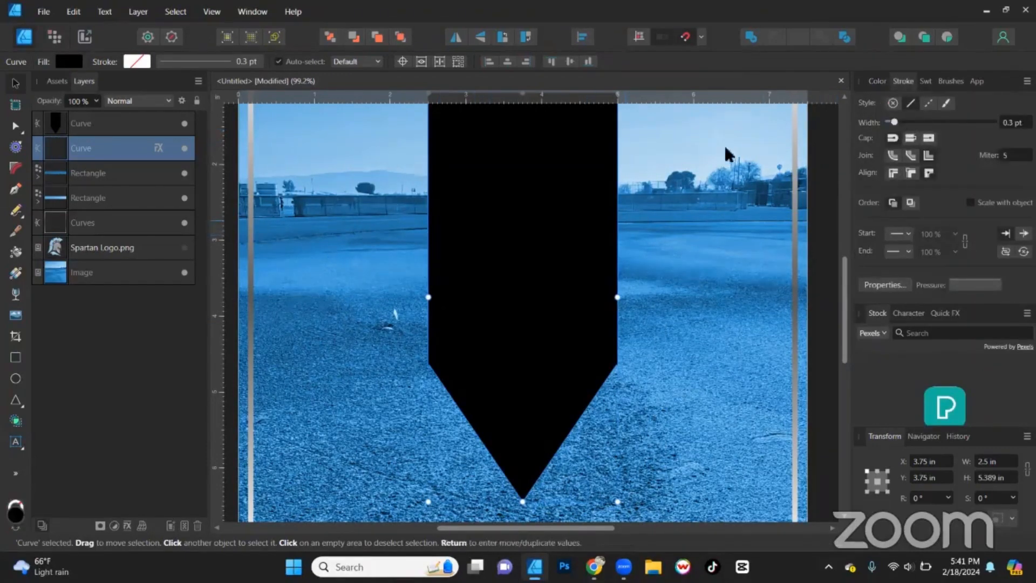
Try to turn the upper pointed shape into an unfilled outline with a 3 pt black stroke
{"action": "left_click", "coordinate": [93, 123]}
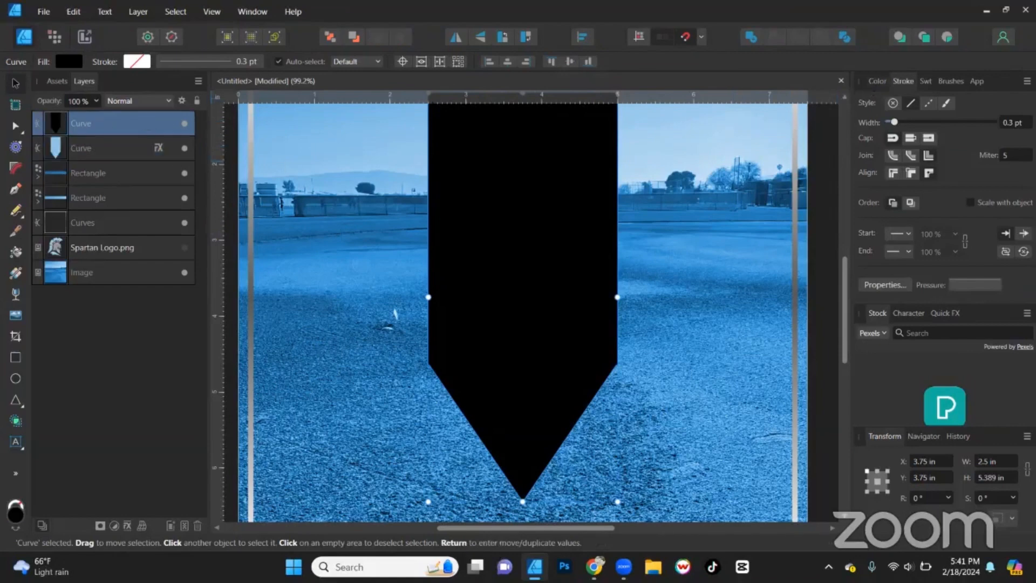
{"action": "left_click", "coordinate": [879, 82]}
{"action": "left_click", "coordinate": [884, 108]}
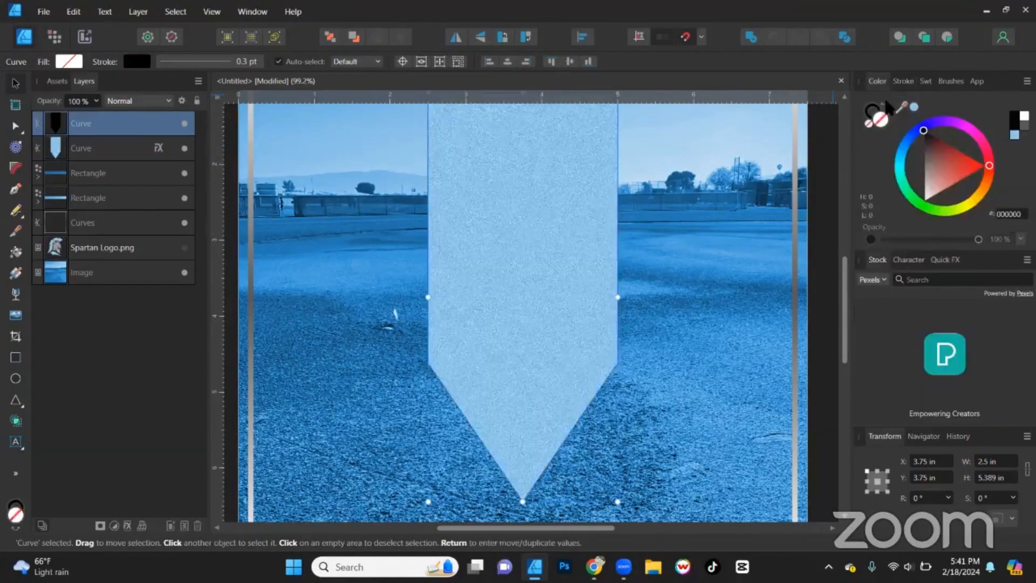
{"action": "left_click", "coordinate": [903, 82]}
{"action": "left_click", "coordinate": [1012, 123]}
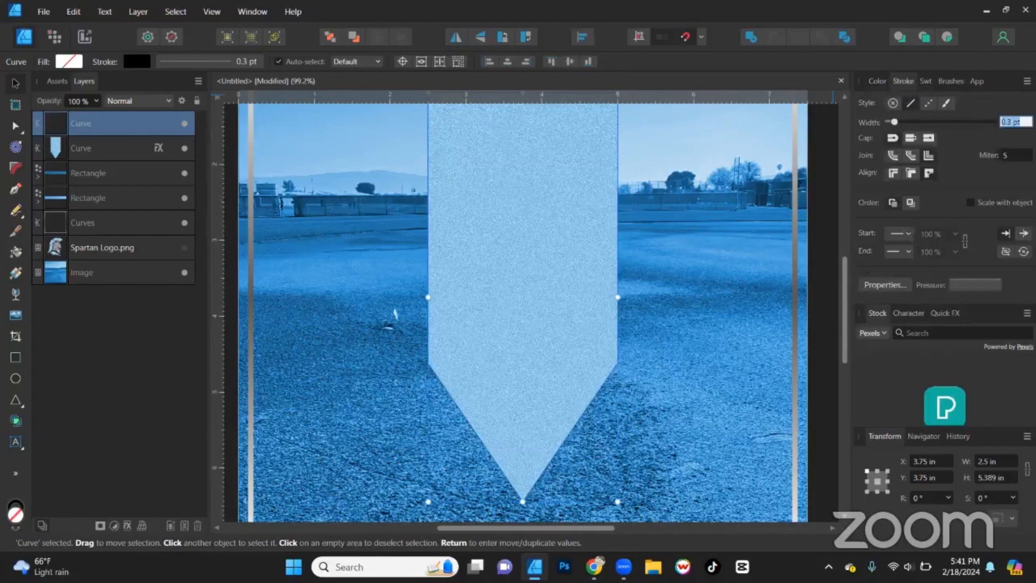
{"action": "type", "text": "3"}
{"action": "key", "text": "Return"}
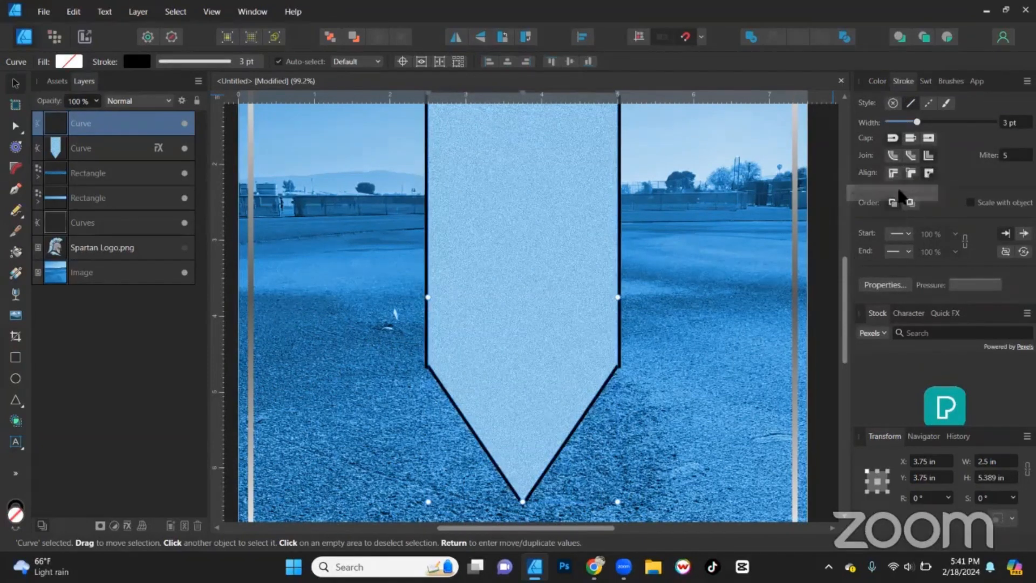
{"action": "scroll", "coordinate": [549, 328], "scroll_direction": "down", "scroll_amount": 3}
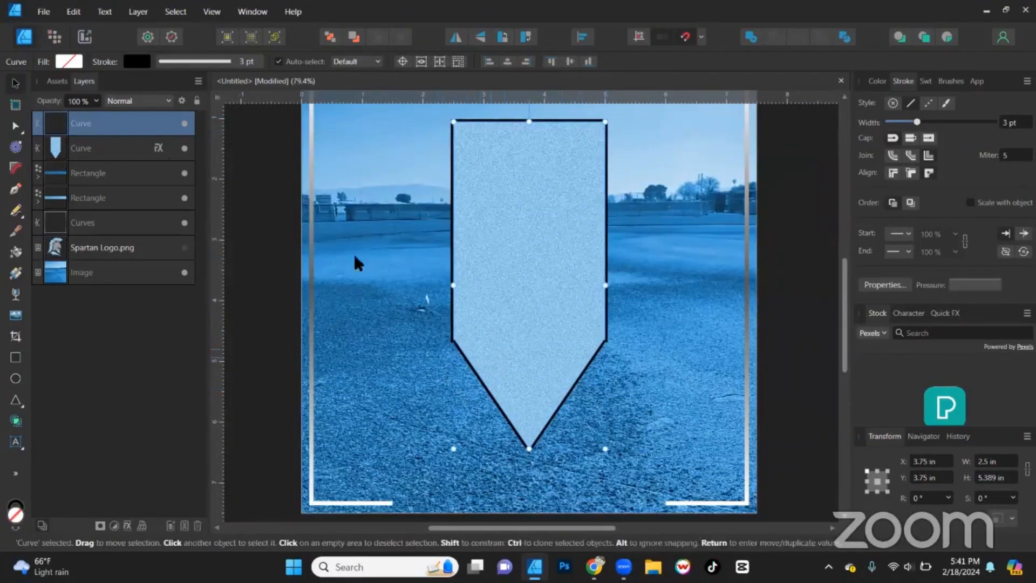
Try to clean up the doubled corner nodes on the outline's left shoulder with the Node tool
{"action": "left_click", "coordinate": [15, 130]}
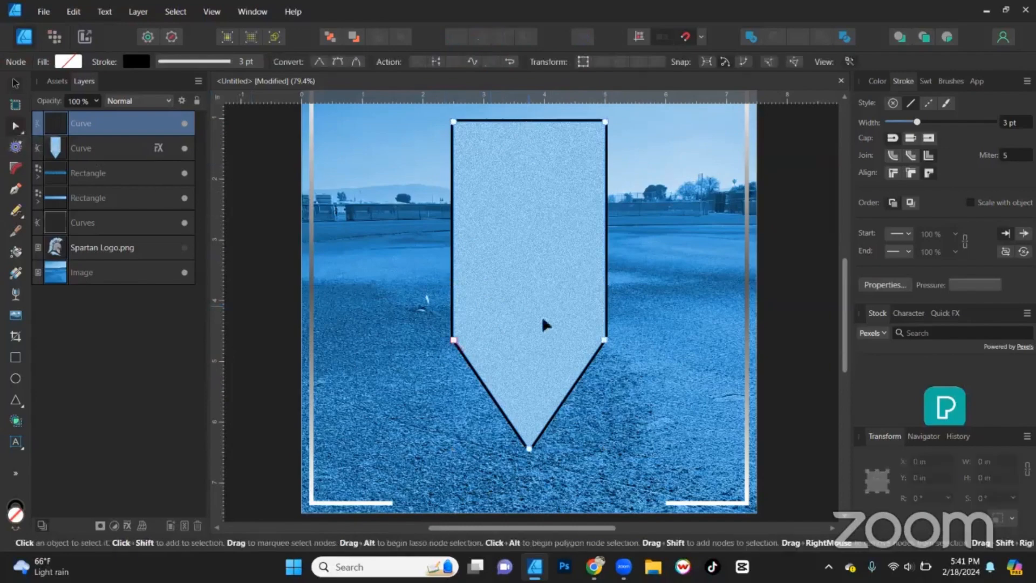
{"action": "scroll", "coordinate": [546, 399], "scroll_direction": "up", "scroll_amount": 3}
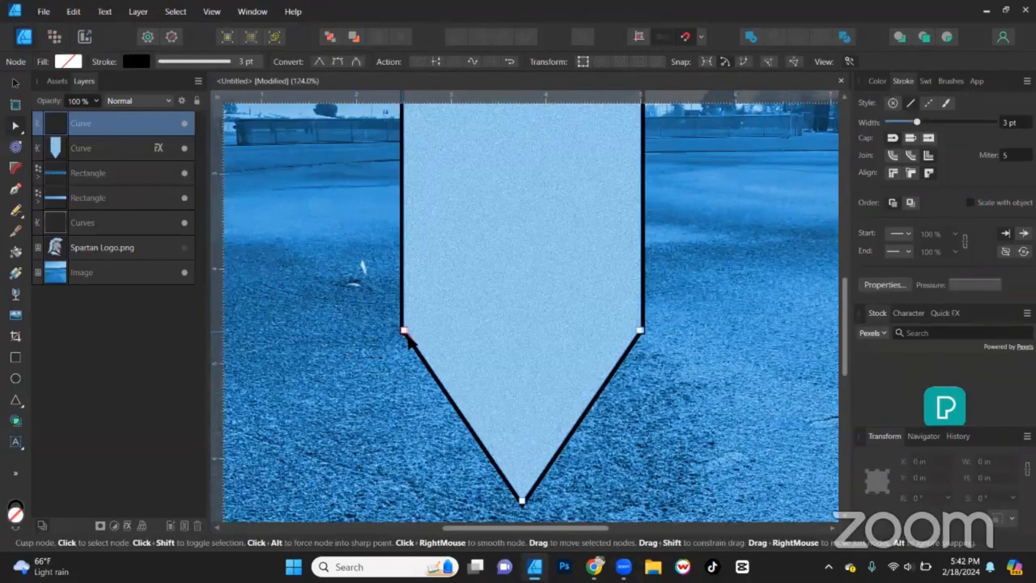
{"action": "left_click", "coordinate": [413, 337]}
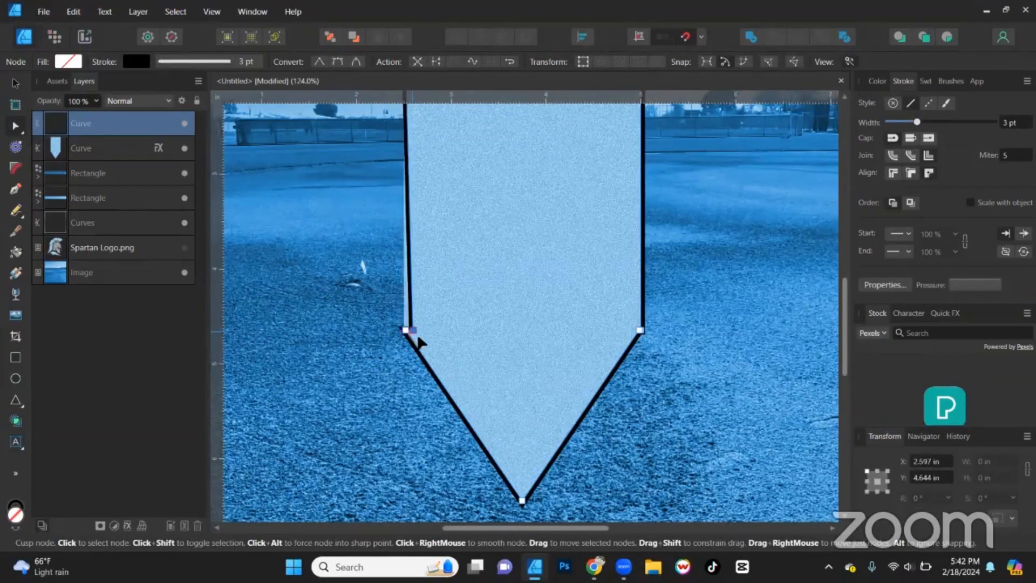
{"action": "left_click", "coordinate": [420, 351]}
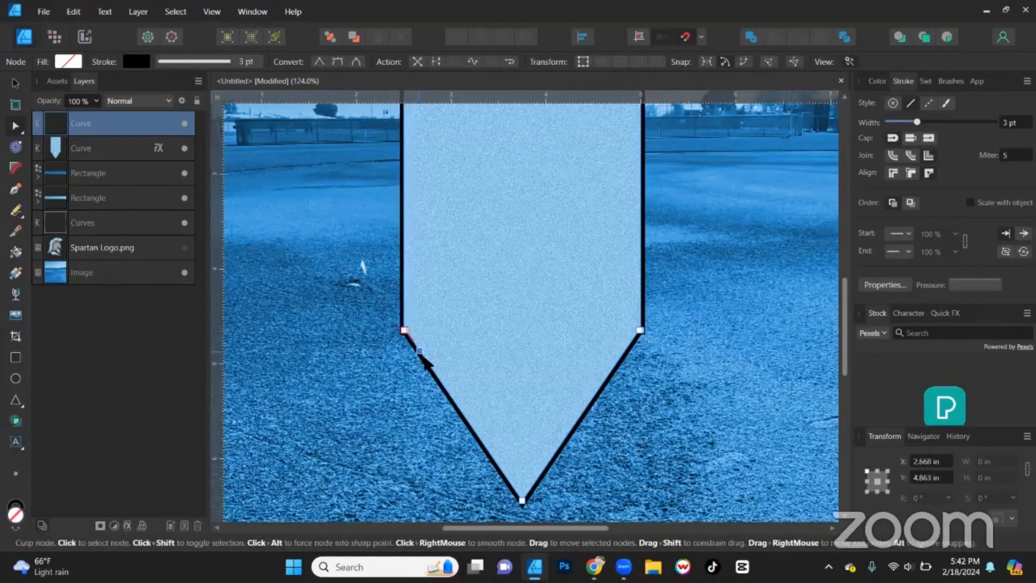
{"action": "left_click", "coordinate": [642, 298]}
{"action": "left_click", "coordinate": [16, 83]}
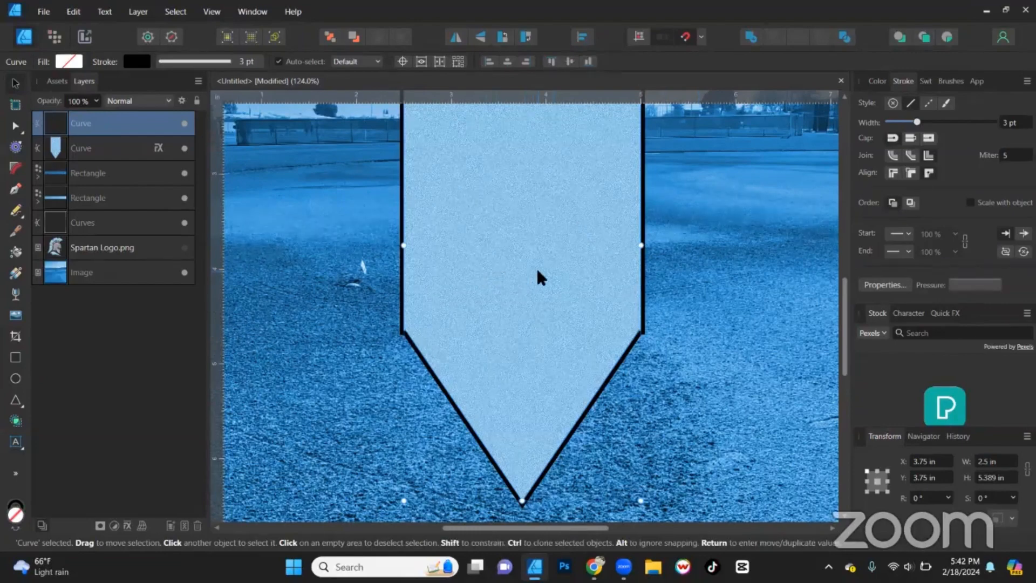
Undo the 3 pt outline on the upper pointed shape, restoring its solid black fill without a stroke
{"action": "key", "text": "alt"}
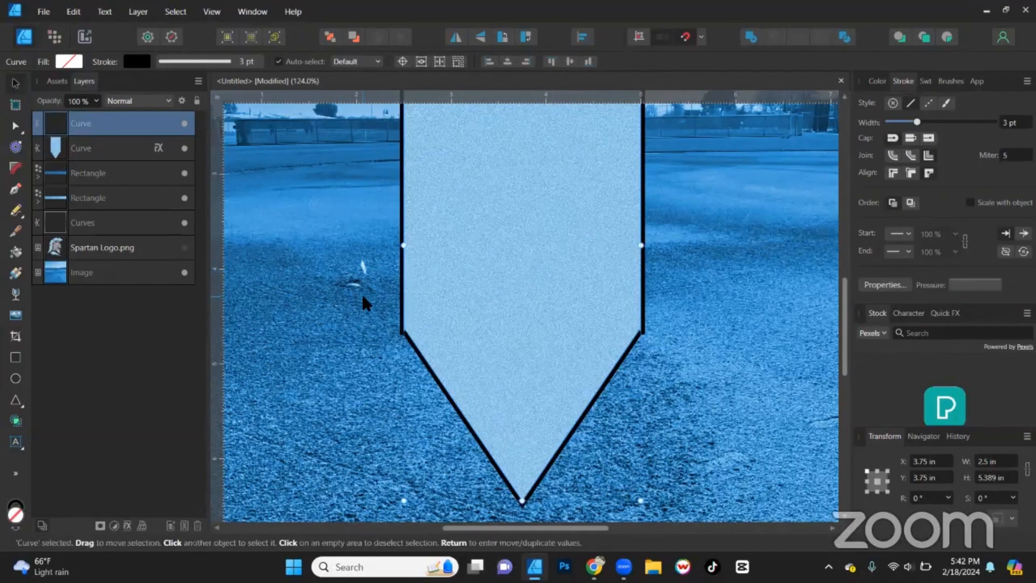
{"action": "key", "text": "ctrl+z"}
{"action": "key", "text": "ctrl+z"}
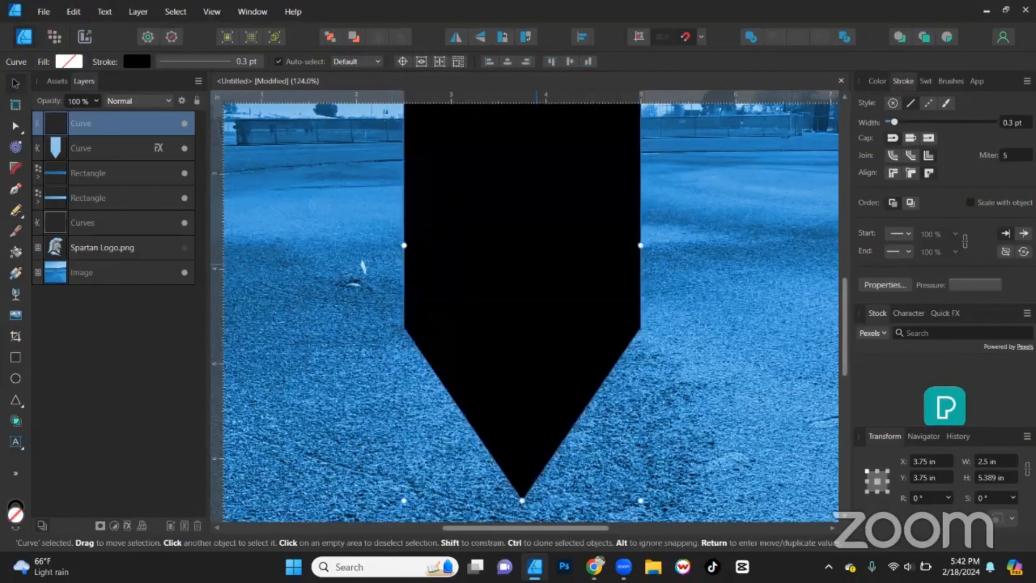
Scale the black pointed shape proportionally around its center to about 2.144 by 4.482 in and move it down to about Y 4.052 in
{"action": "scroll", "coordinate": [641, 112], "scroll_direction": "down", "scroll_amount": 5}
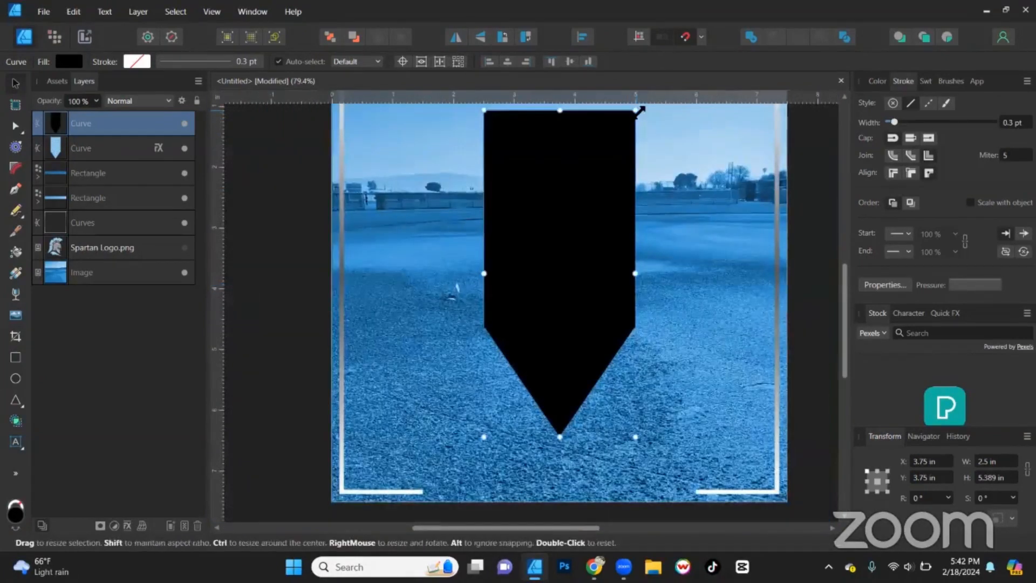
{"action": "left_click_drag", "start_coordinate": [640, 112], "coordinate": [624, 138]}
{"action": "scroll", "coordinate": [547, 406], "scroll_direction": "up", "scroll_amount": 5}
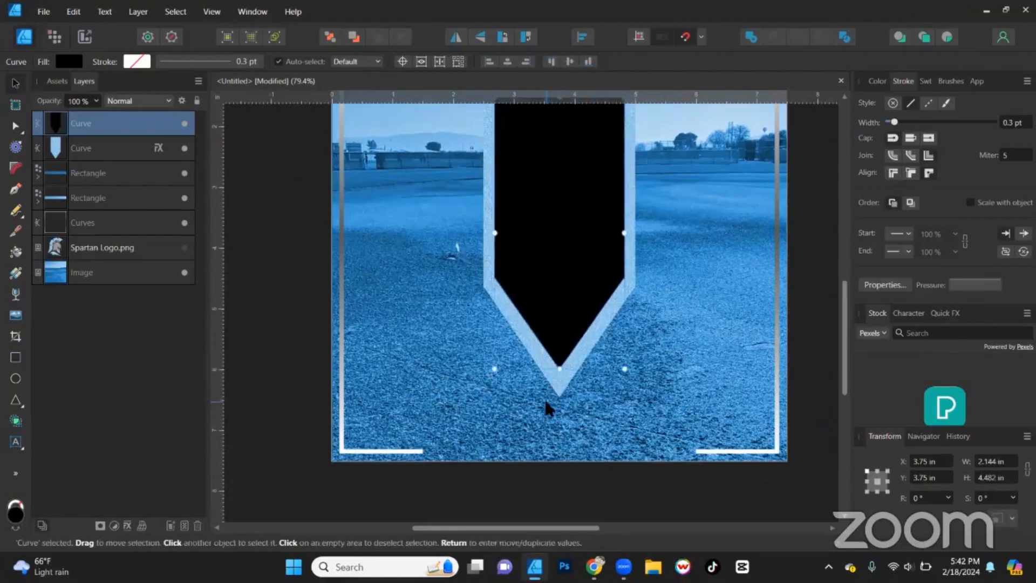
{"action": "left_click_drag", "start_coordinate": [558, 246], "coordinate": [551, 248]}
Eliminate the doubled node at the black shape's left shoulder, leaving a single corner node
{"action": "scroll", "coordinate": [552, 248], "scroll_direction": "up", "scroll_amount": 5}
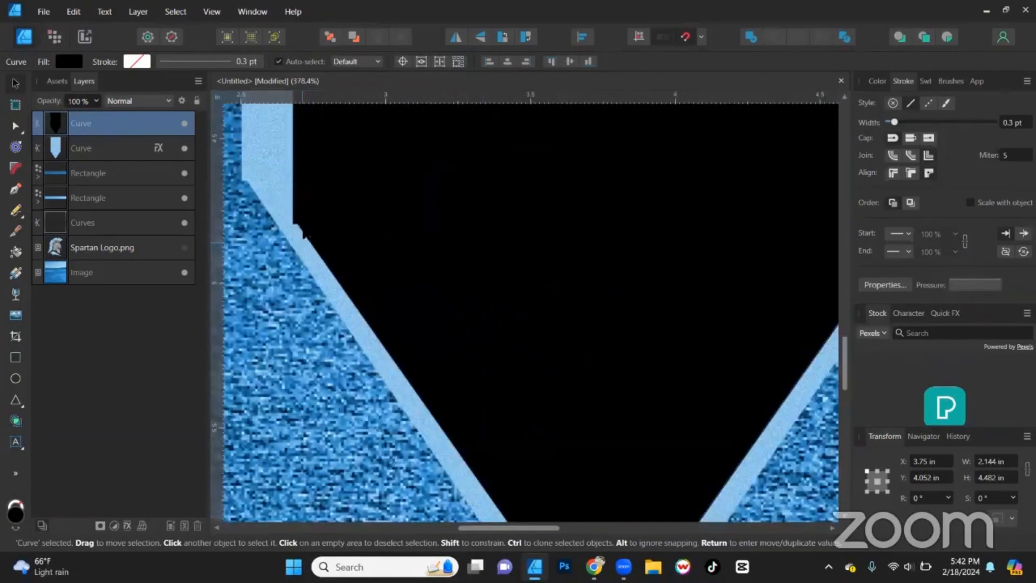
{"action": "key", "text": "a"}
{"action": "scroll", "coordinate": [296, 222], "scroll_direction": "up", "scroll_amount": 4}
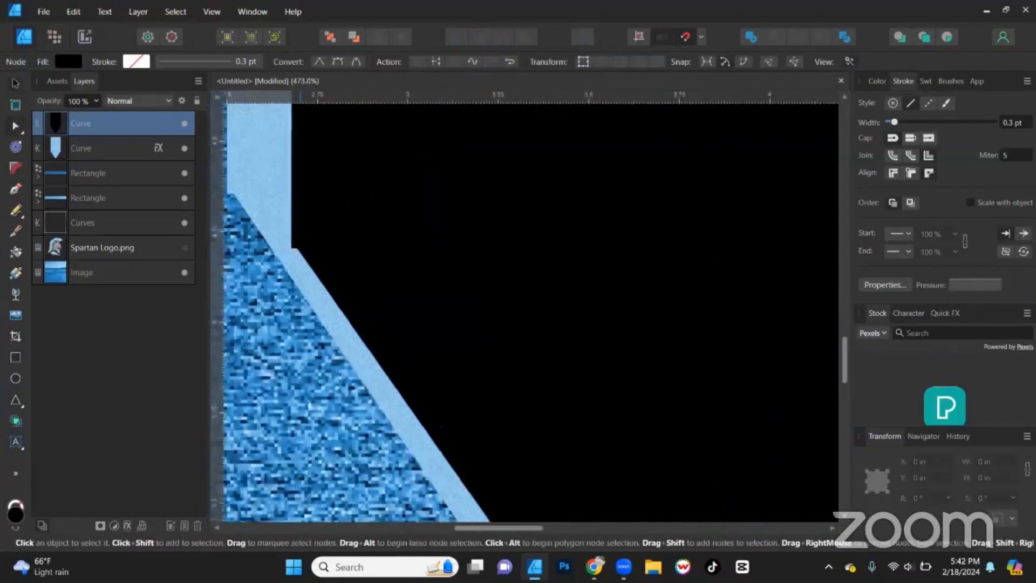
{"action": "scroll", "coordinate": [300, 237], "scroll_direction": "up", "scroll_amount": 2}
{"action": "left_click", "coordinate": [283, 278]}
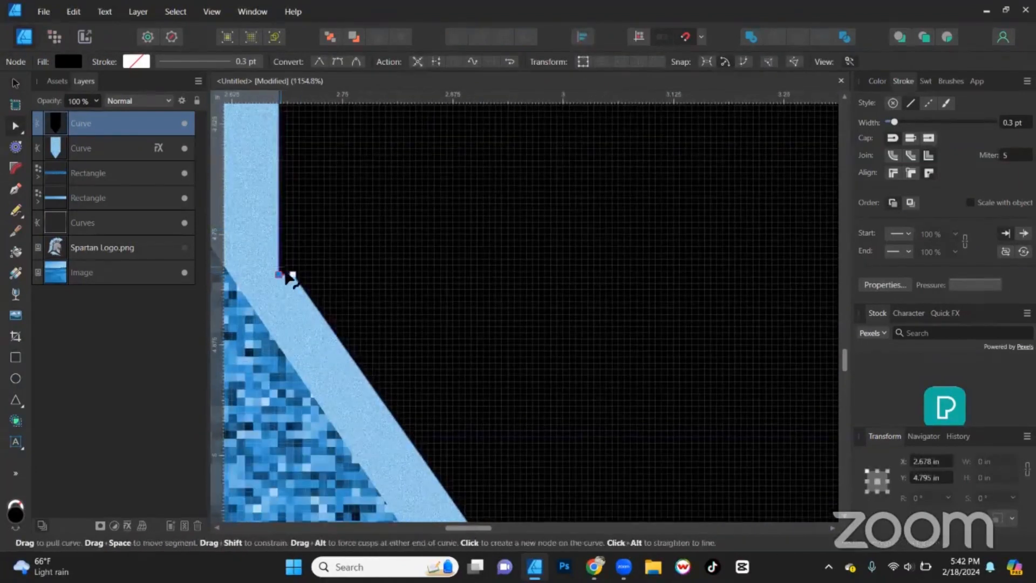
{"action": "left_click_drag", "start_coordinate": [290, 276], "coordinate": [293, 274]}
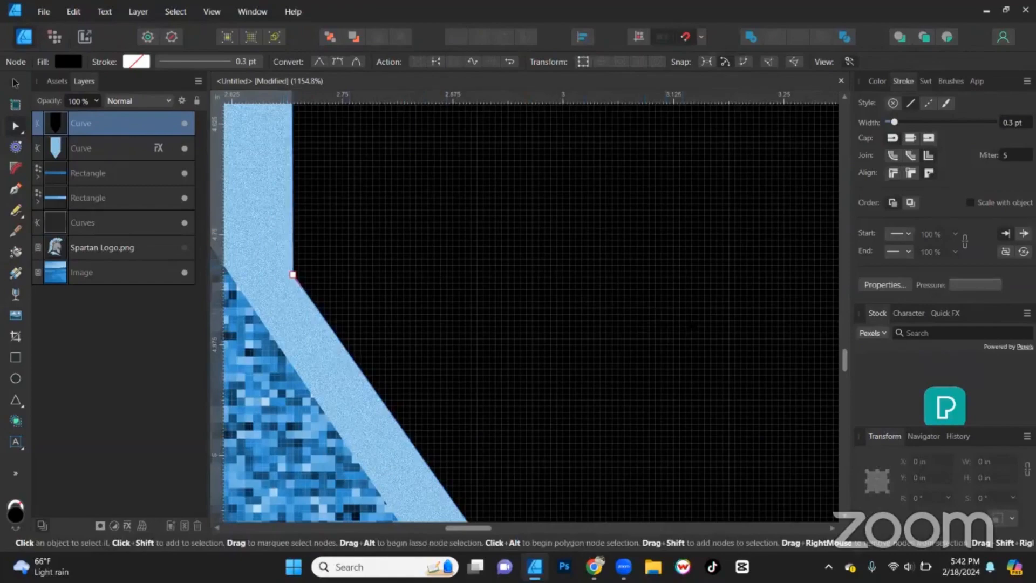
Reduce the doubled nodes at the black shape's right shoulder to a single corner node
{"action": "left_click_drag", "start_coordinate": [694, 326], "coordinate": [57, 274]}
{"action": "scroll", "coordinate": [552, 275], "scroll_direction": "down", "scroll_amount": 1}
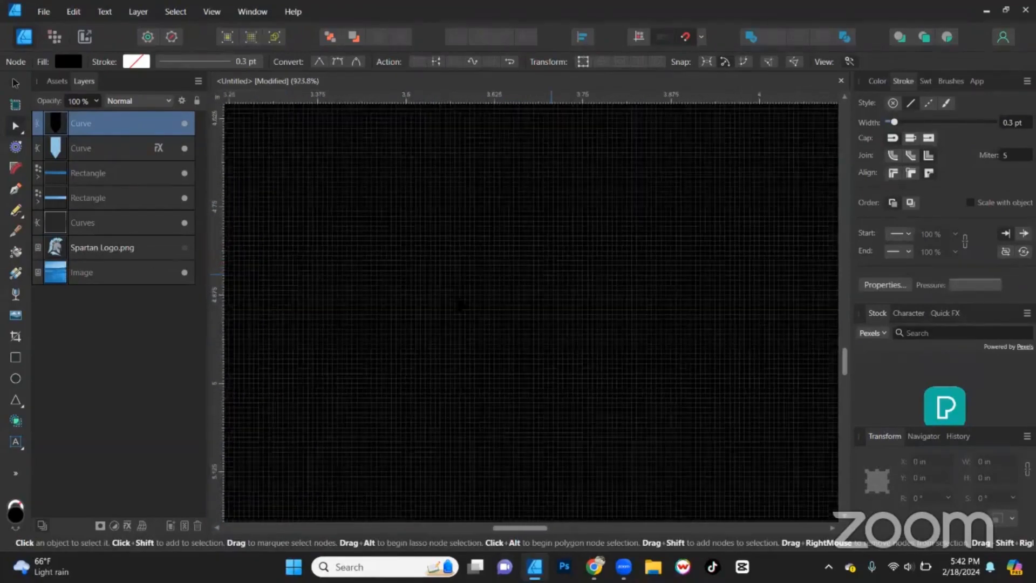
{"action": "scroll", "coordinate": [460, 306], "scroll_direction": "down", "scroll_amount": 4}
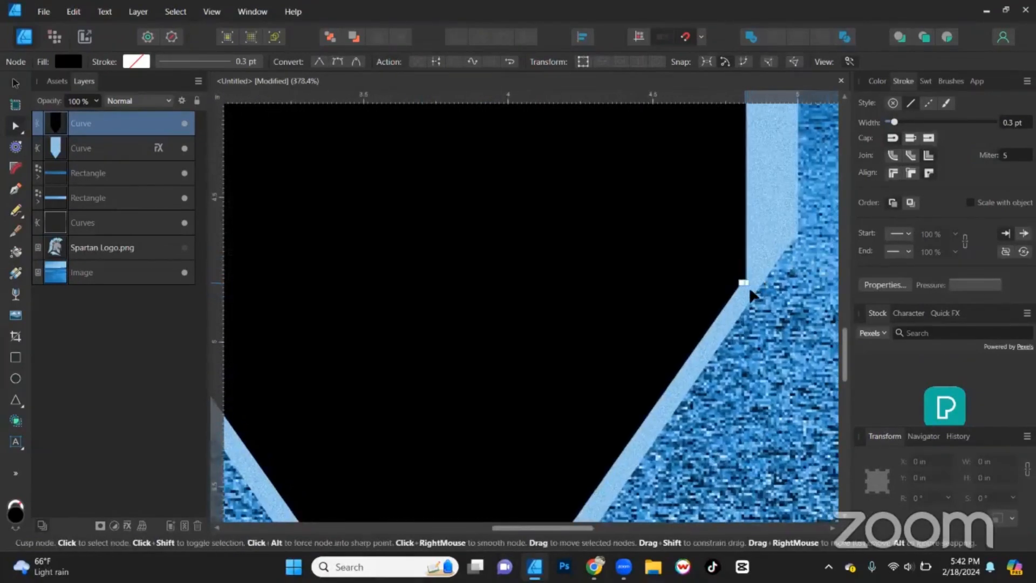
{"action": "key", "text": "Left"}
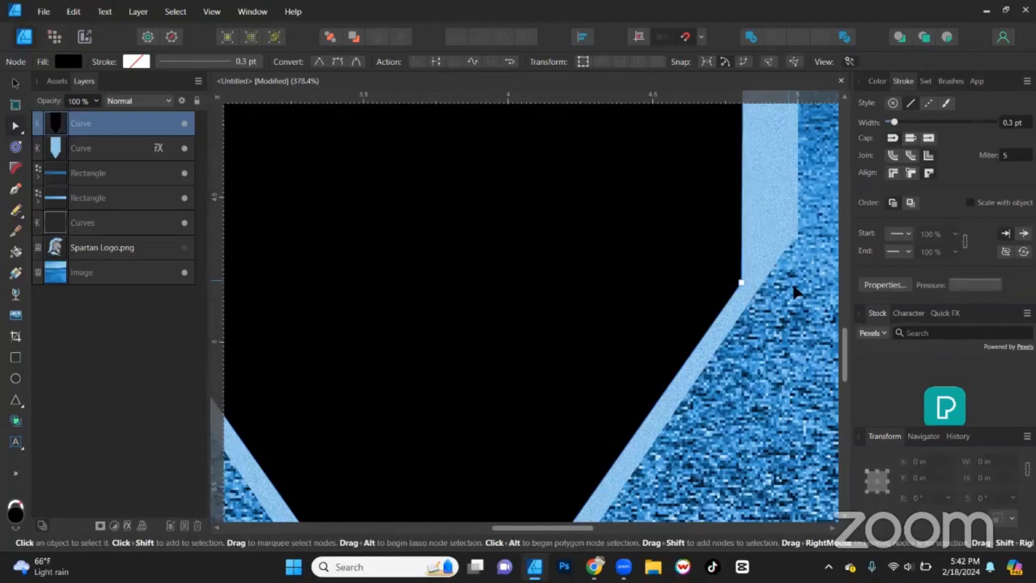
Reduce the doubled nodes at both shoulders of the light blue banner to a single corner node on each side
{"action": "scroll", "coordinate": [696, 316], "scroll_direction": "down", "scroll_amount": 3}
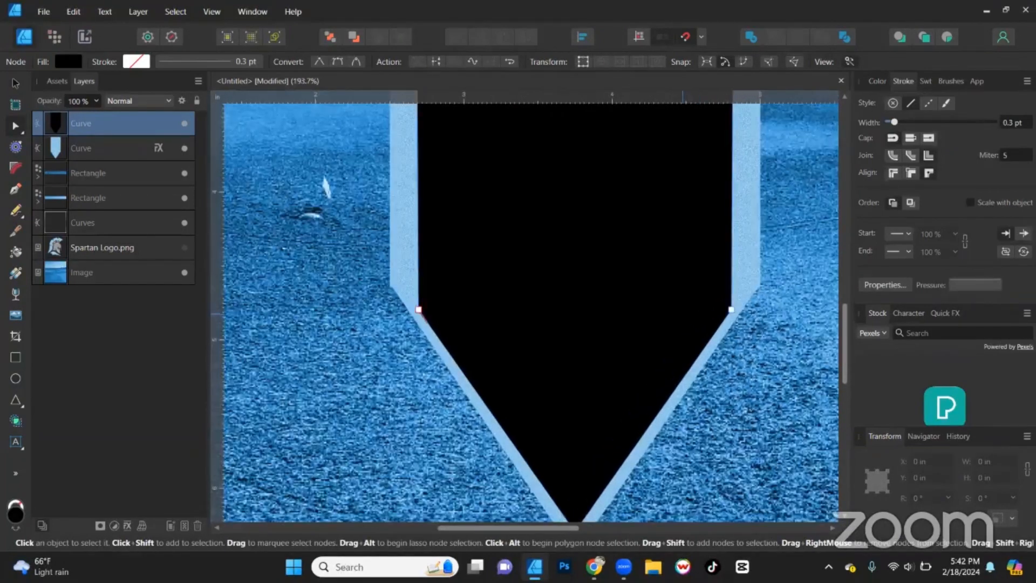
{"action": "left_click", "coordinate": [759, 276]}
{"action": "left_click", "coordinate": [769, 294]}
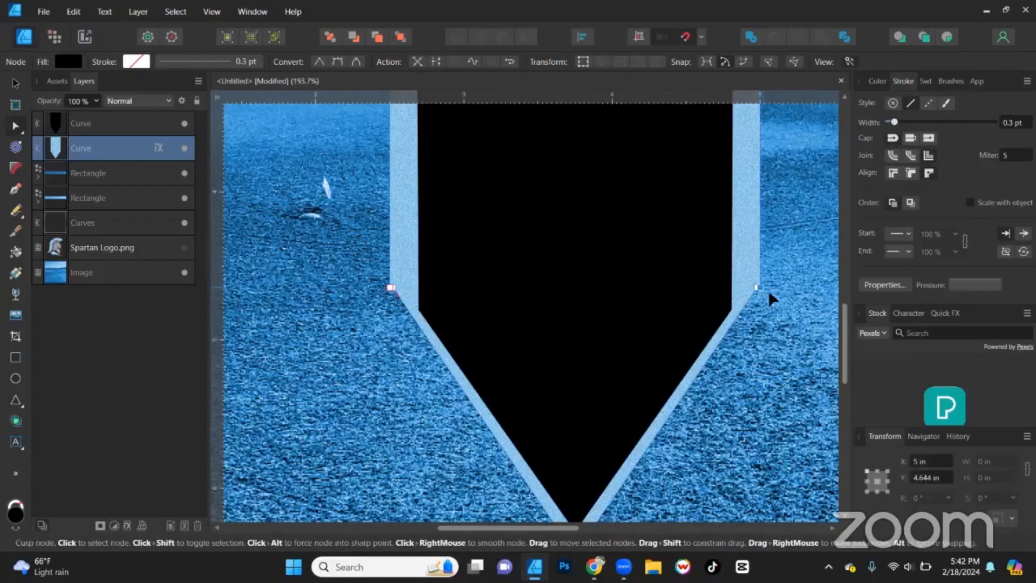
{"action": "left_click", "coordinate": [770, 296]}
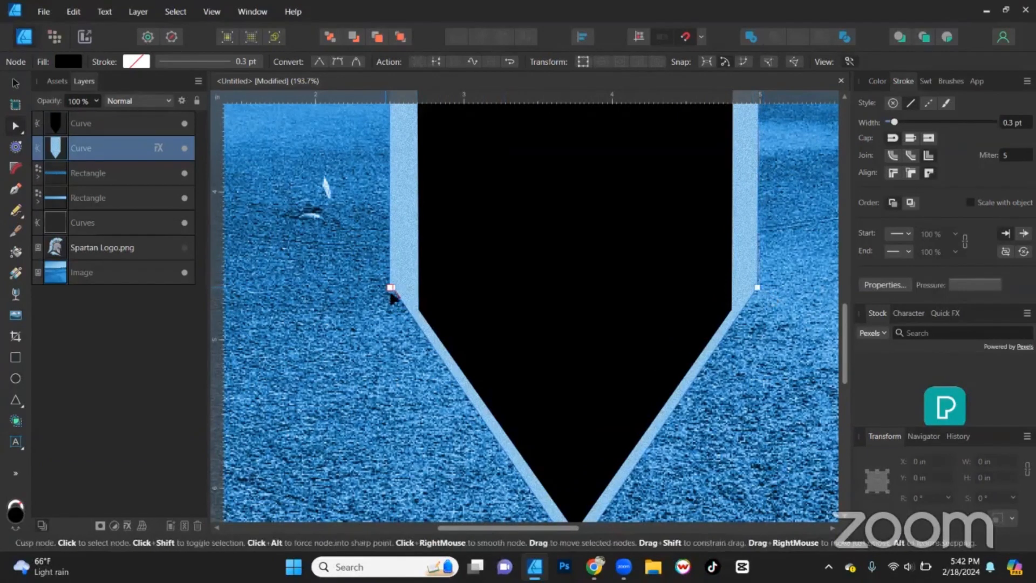
{"action": "left_click_drag", "start_coordinate": [392, 288], "coordinate": [393, 288]}
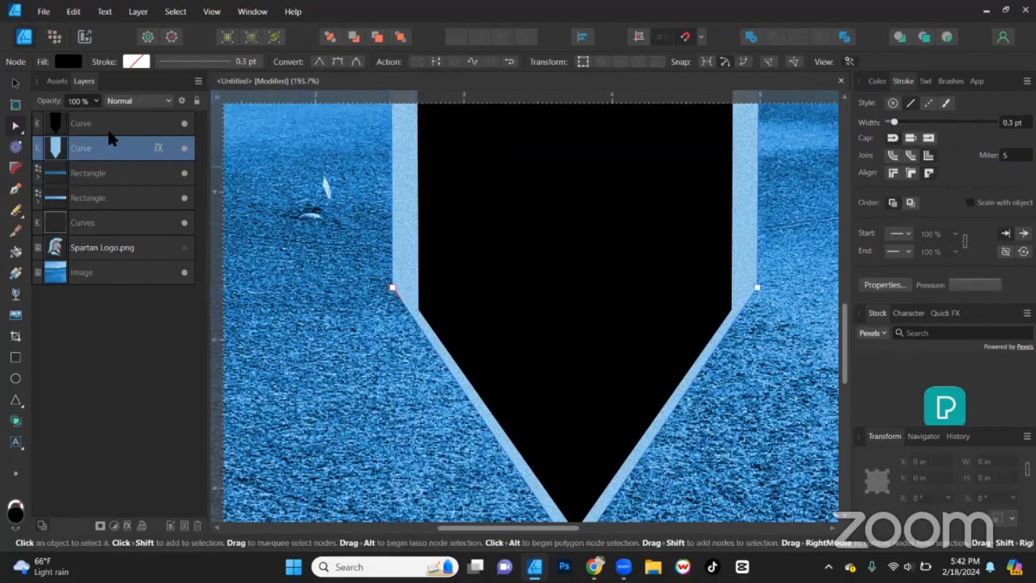
Swap the fill and stroke of the black pointed shape so it has a black outline and no fill
{"action": "left_click", "coordinate": [15, 84]}
{"action": "left_click", "coordinate": [579, 276]}
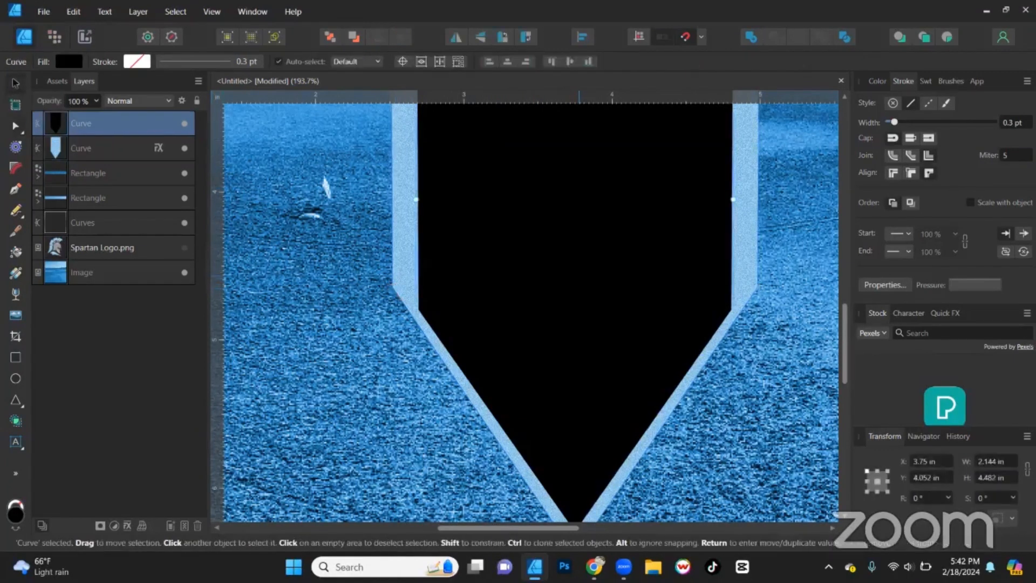
{"action": "left_click", "coordinate": [878, 81]}
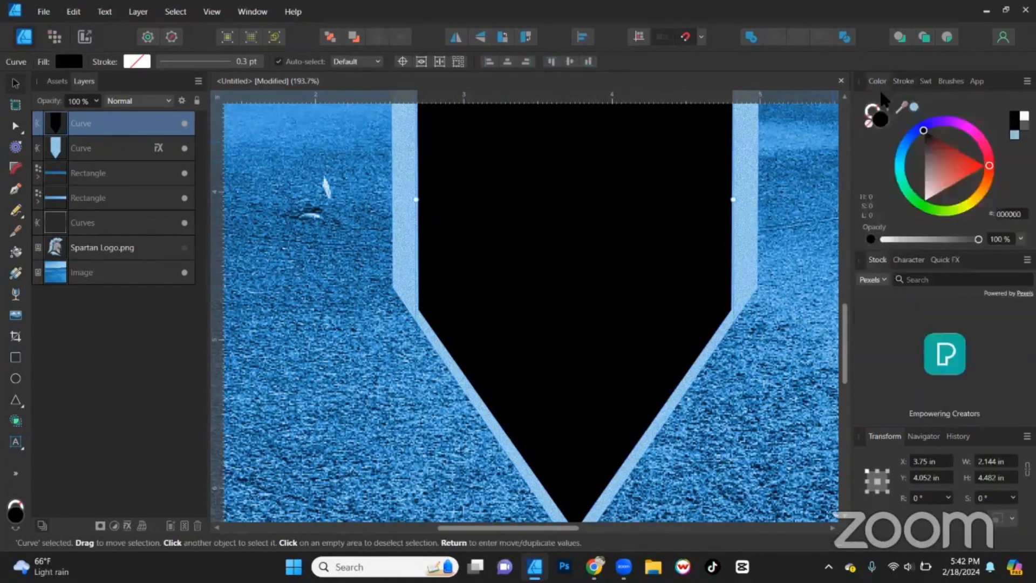
{"action": "left_click", "coordinate": [888, 111]}
Try a 3 pt stroke width on the black outline, and set it to 2 pt
{"action": "left_click", "coordinate": [905, 82]}
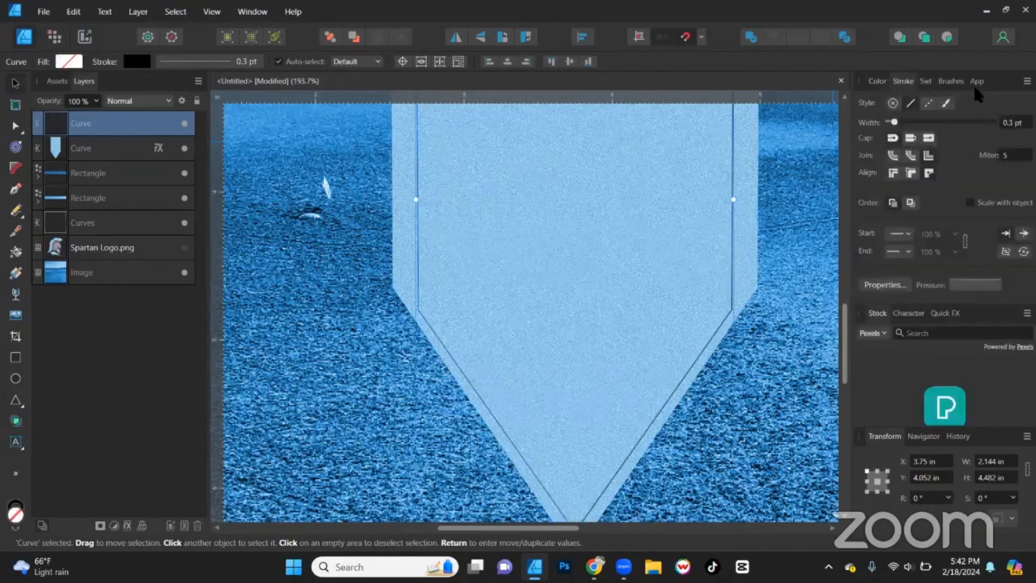
{"action": "left_click", "coordinate": [1014, 122]}
{"action": "type", "text": "3"}
{"action": "key", "text": "Return"}
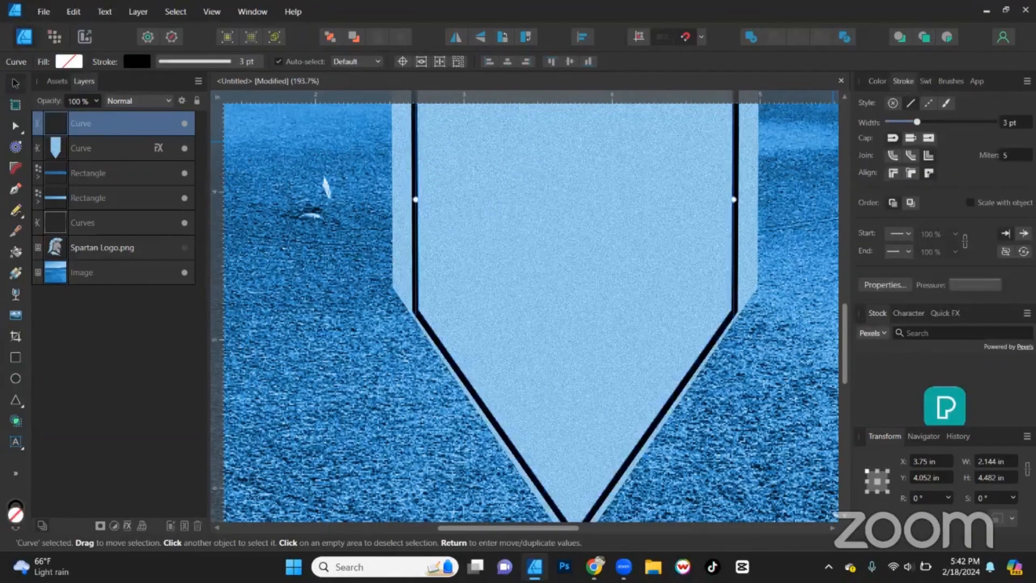
{"action": "type", "text": "2"}
{"action": "key", "text": "Return"}
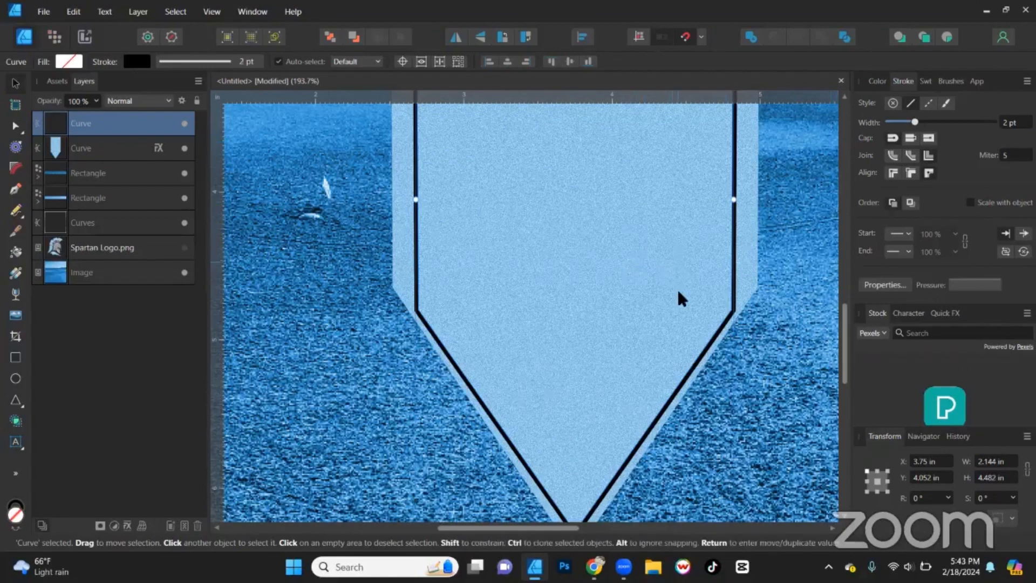
Move both shoulder nodes of the black outline up together to about Y 4.643 in
{"action": "scroll", "coordinate": [650, 238], "scroll_direction": "down", "scroll_amount": 3}
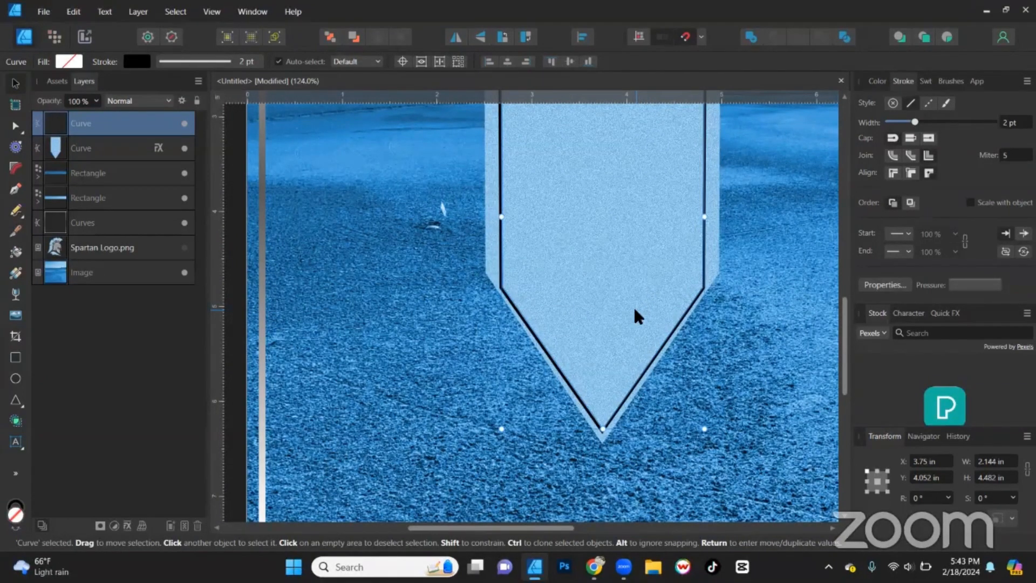
{"action": "left_click", "coordinate": [16, 127]}
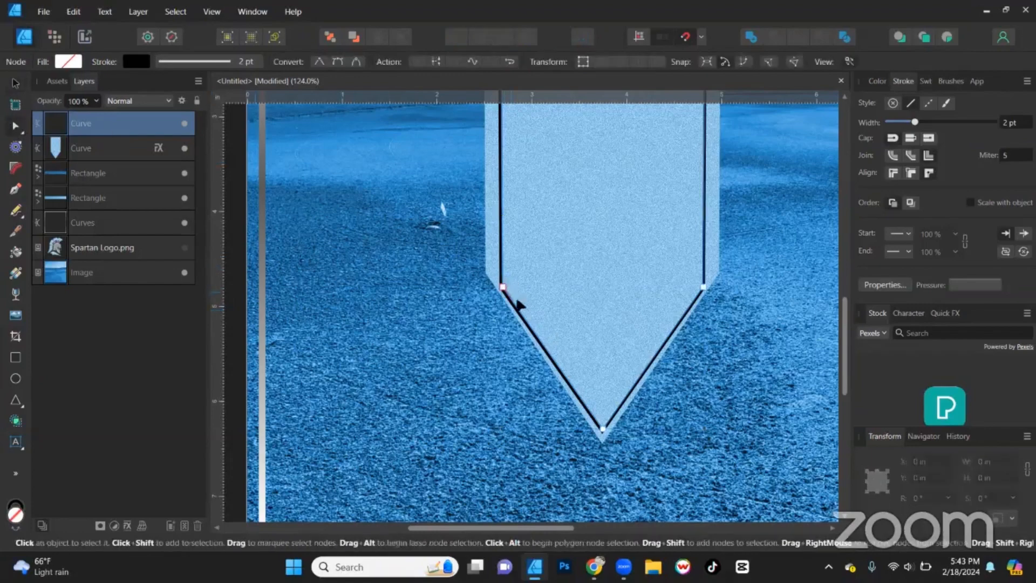
{"action": "scroll", "coordinate": [518, 305], "scroll_direction": "up", "scroll_amount": 5}
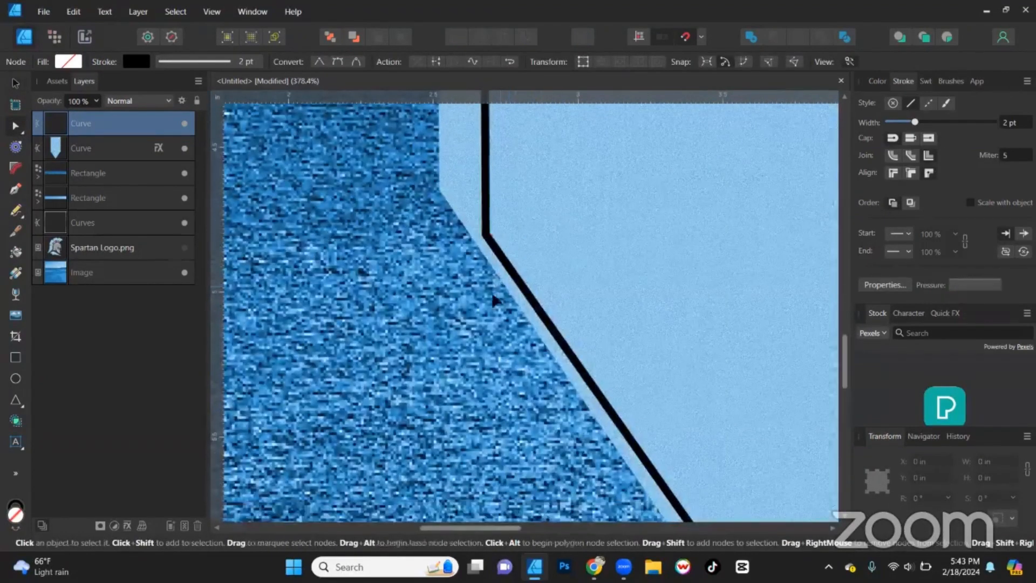
{"action": "scroll", "coordinate": [493, 299], "scroll_direction": "down", "scroll_amount": 4}
{"action": "left_click_drag", "start_coordinate": [319, 215], "coordinate": [789, 343]}
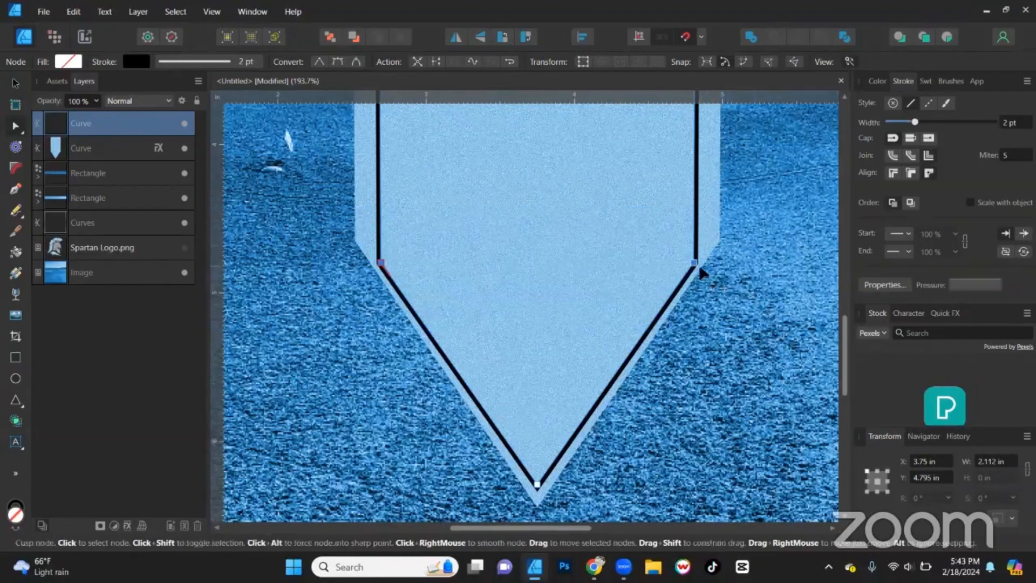
{"action": "left_click_drag", "start_coordinate": [699, 264], "coordinate": [697, 241]}
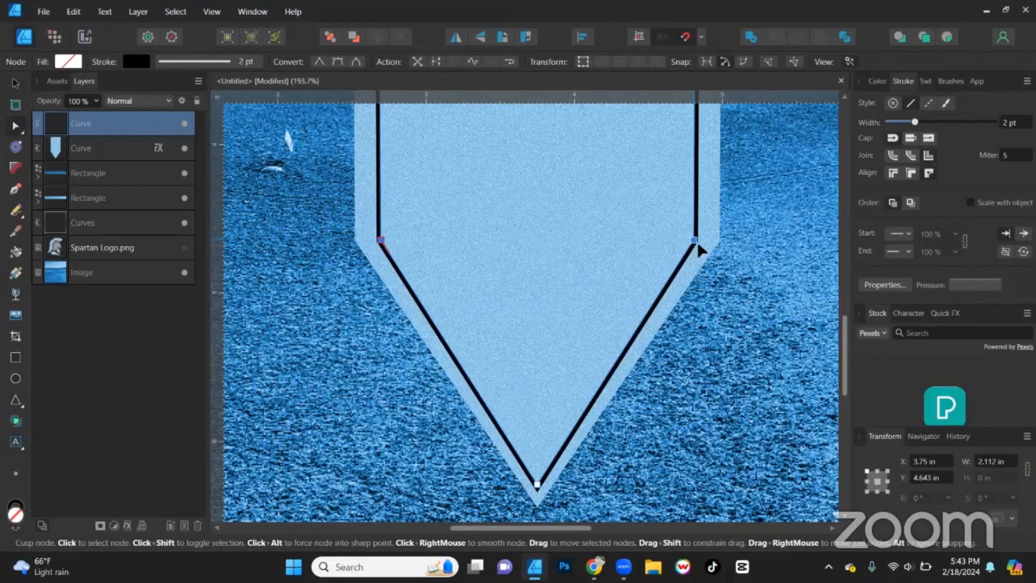
Spread the outline's shoulder nodes individually, moving the right one to about X 4.846 in and the left one to about X 2.669 in
{"action": "left_click_drag", "start_coordinate": [699, 246], "coordinate": [705, 246]}
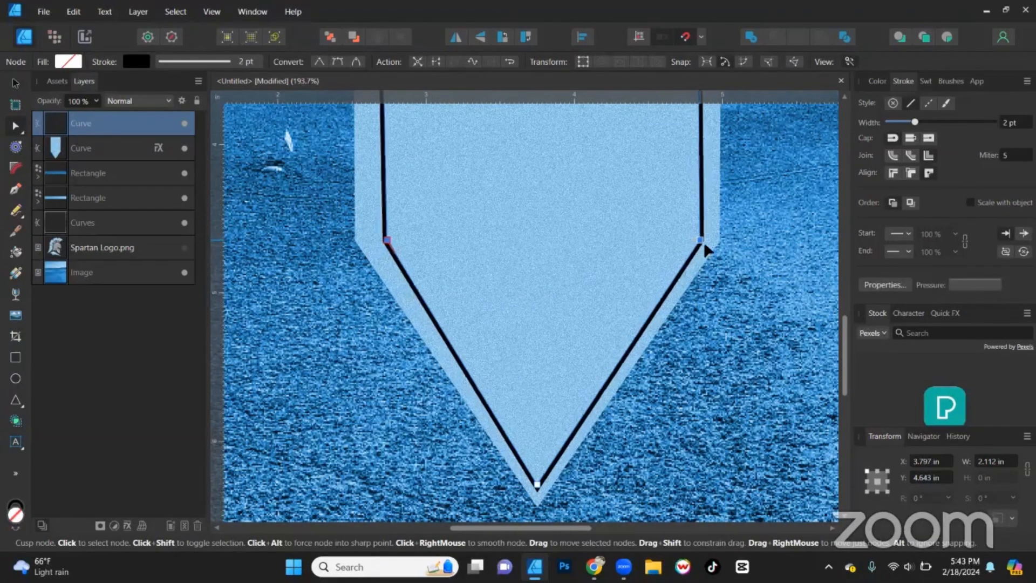
{"action": "key", "text": "ctrl+z"}
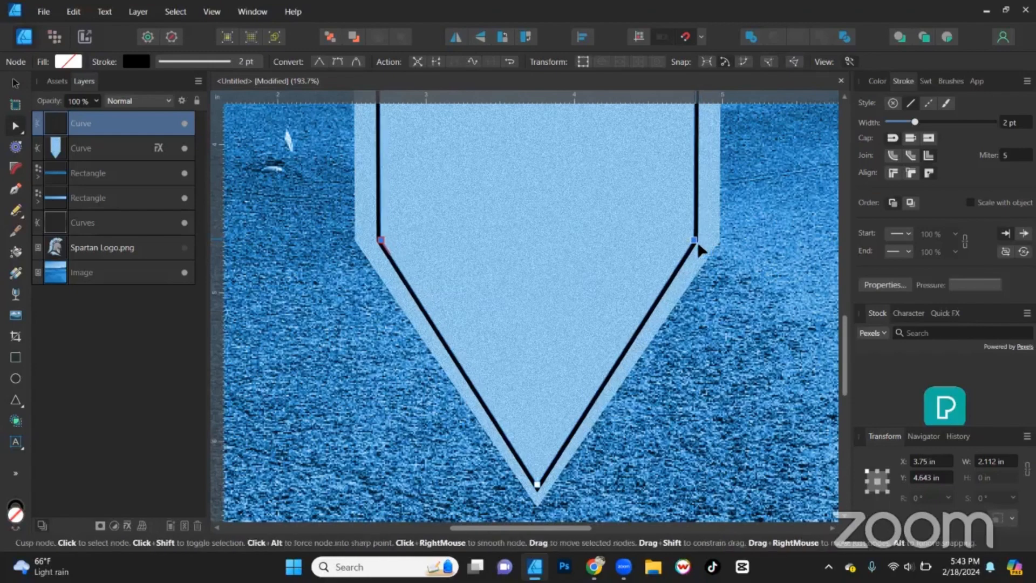
{"action": "left_click", "coordinate": [697, 245]}
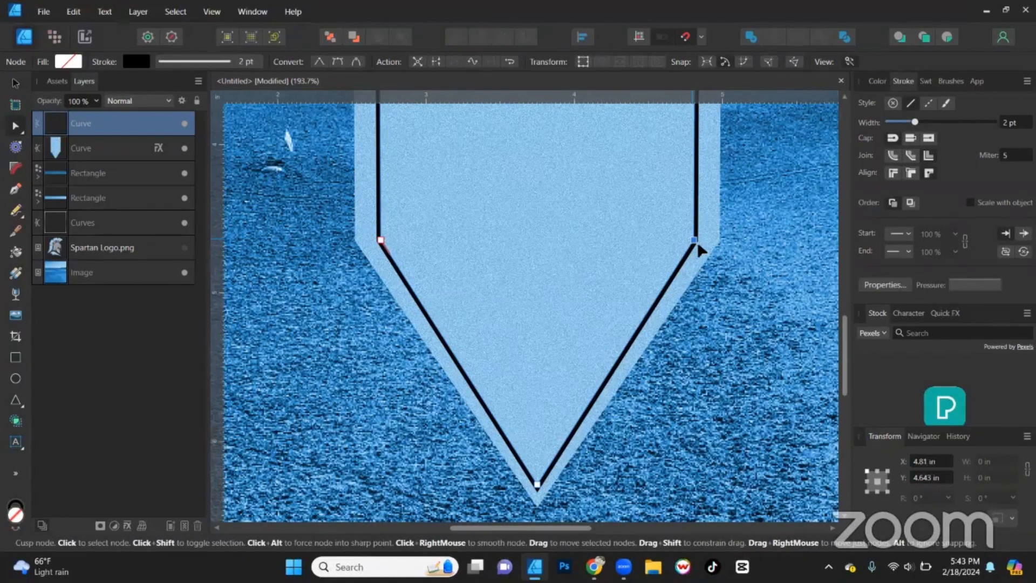
{"action": "left_click_drag", "start_coordinate": [697, 245], "coordinate": [703, 247]}
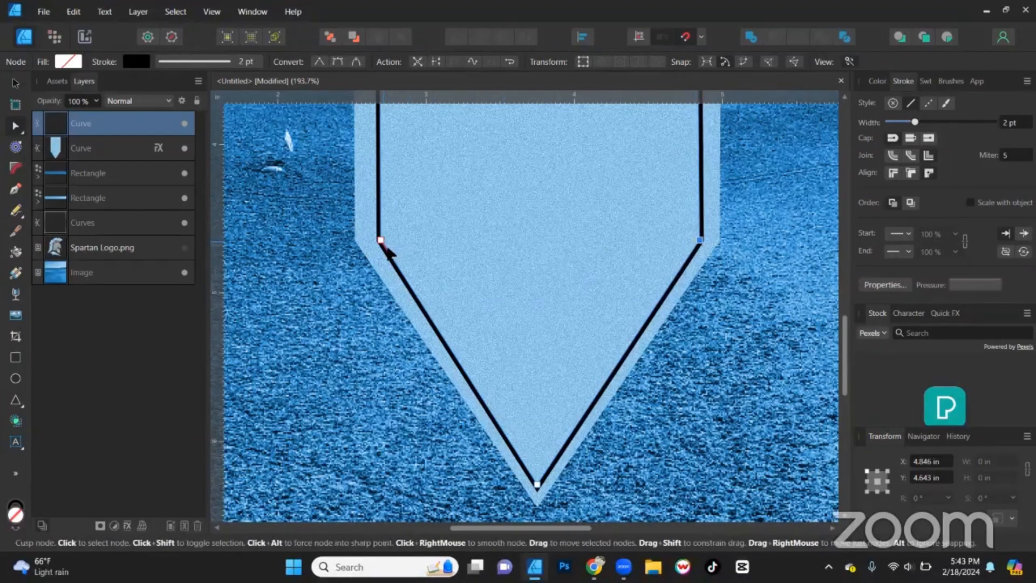
{"action": "left_click_drag", "start_coordinate": [387, 249], "coordinate": [384, 248]}
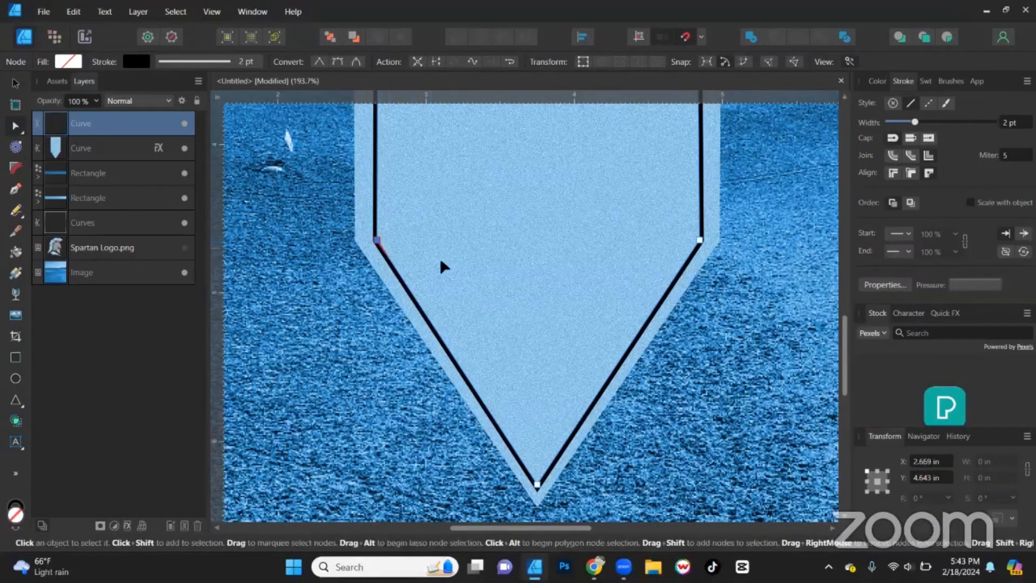
Lower the two top corner nodes of the black outline together to about Y 4.166 in
{"action": "scroll", "coordinate": [442, 259], "scroll_direction": "down", "scroll_amount": 5}
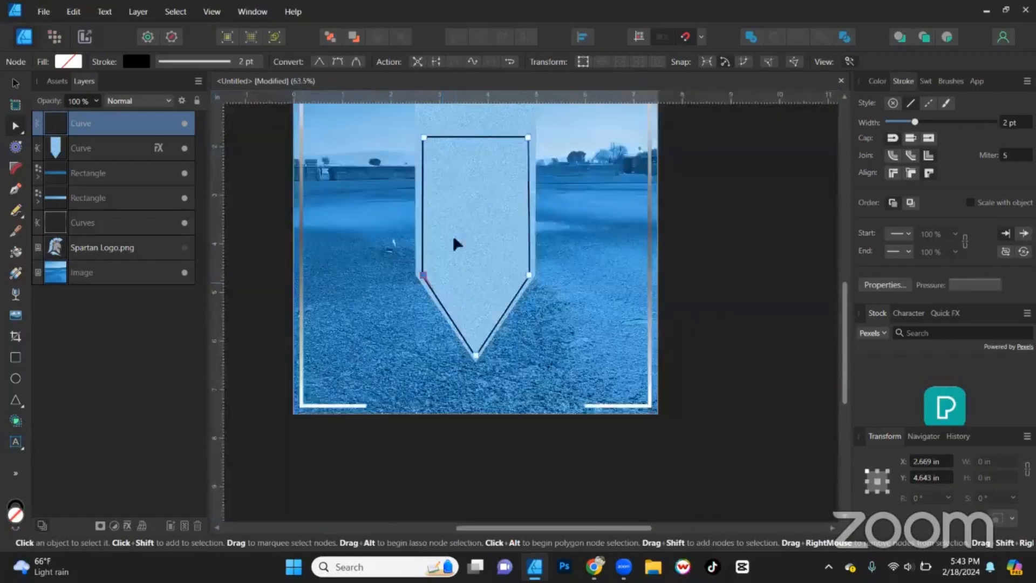
{"action": "left_click_drag", "start_coordinate": [406, 113], "coordinate": [531, 257]}
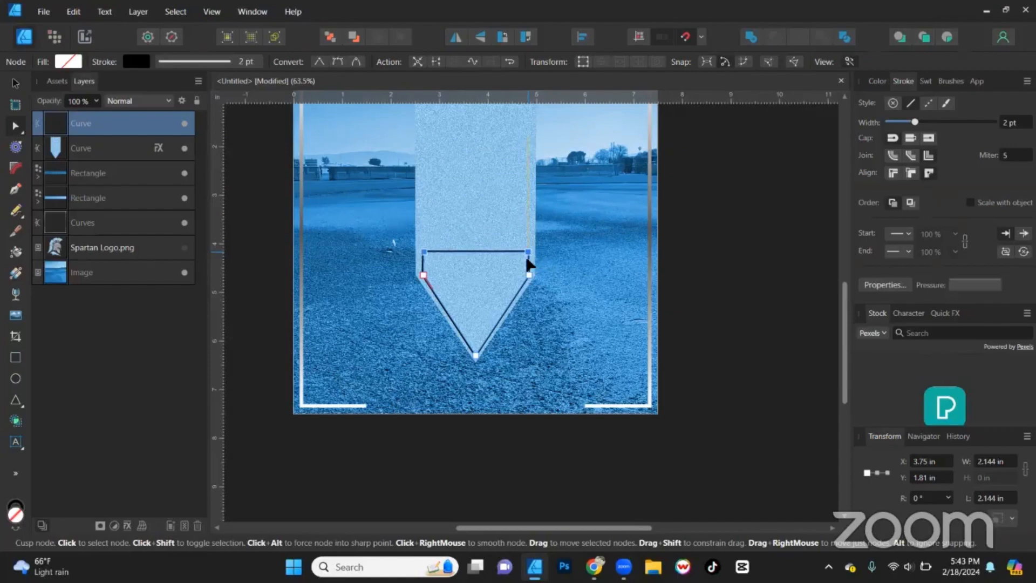
{"action": "scroll", "coordinate": [529, 263], "scroll_direction": "up", "scroll_amount": 5}
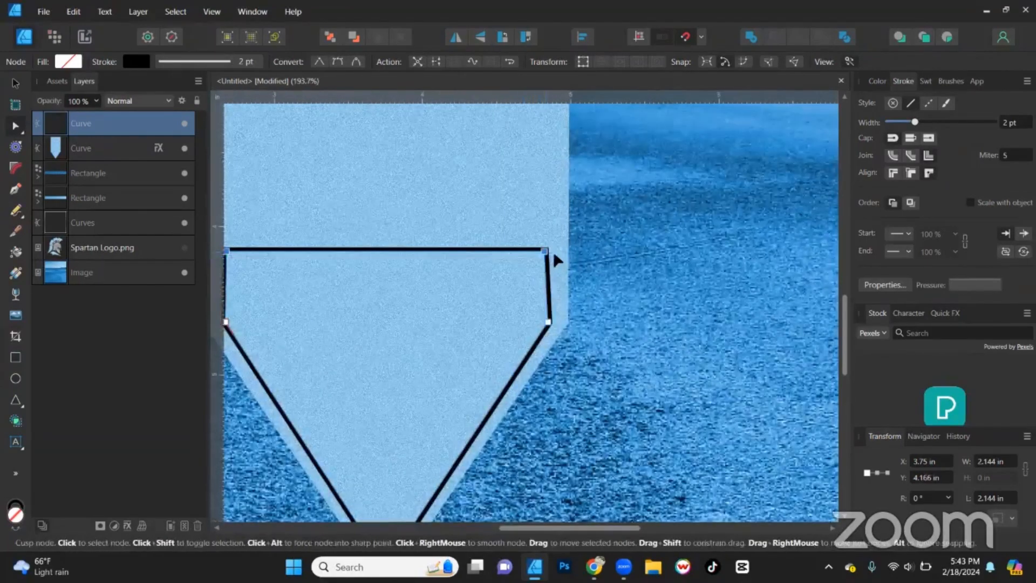
Shift the outline's top corners outward separately, the right one to about X 4.844 in and the left one to about X 2.656 in
{"action": "left_click_drag", "start_coordinate": [554, 256], "coordinate": [556, 258]}
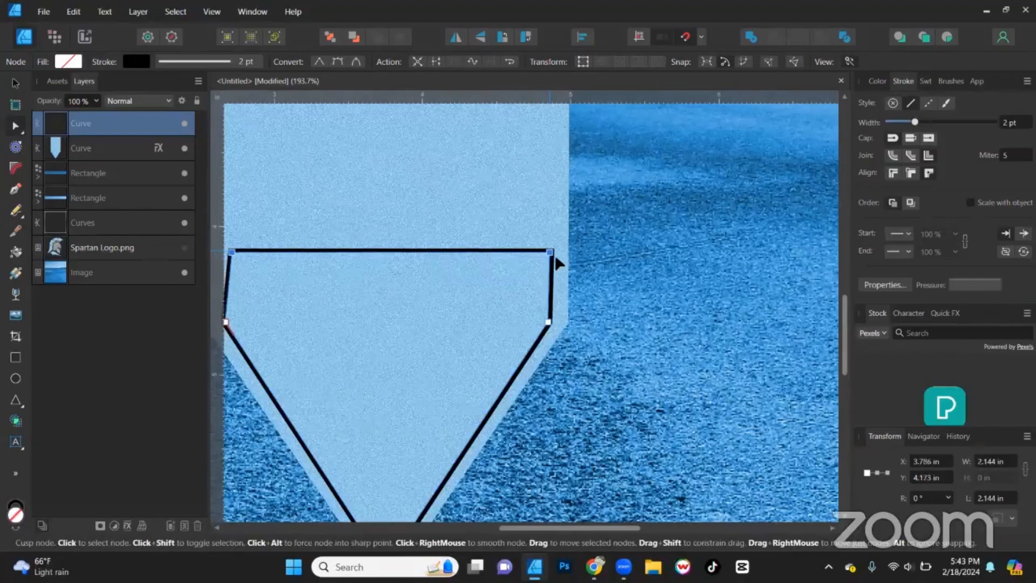
{"action": "key", "text": "ctrl+z"}
{"action": "left_click", "coordinate": [546, 252]}
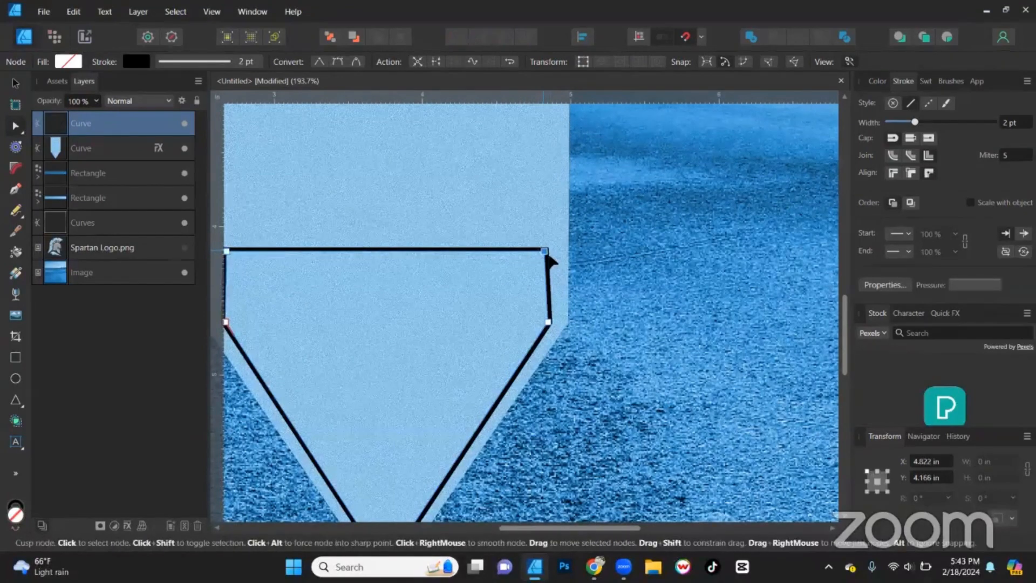
{"action": "left_click", "coordinate": [561, 254]}
{"action": "left_click", "coordinate": [551, 256]}
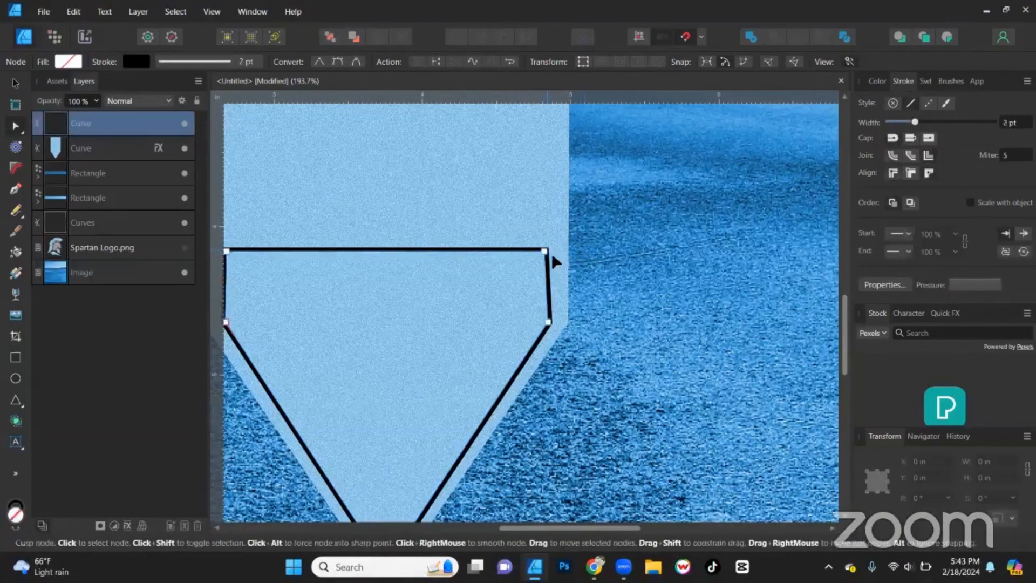
{"action": "left_click_drag", "start_coordinate": [550, 251], "coordinate": [553, 253]}
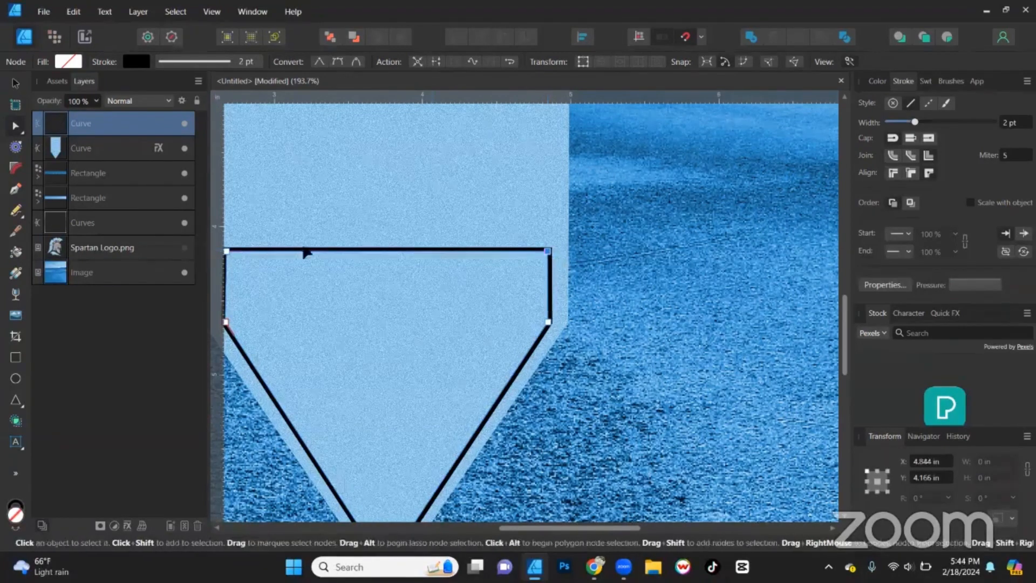
{"action": "scroll", "coordinate": [405, 264], "scroll_direction": "left", "scroll_amount": 5}
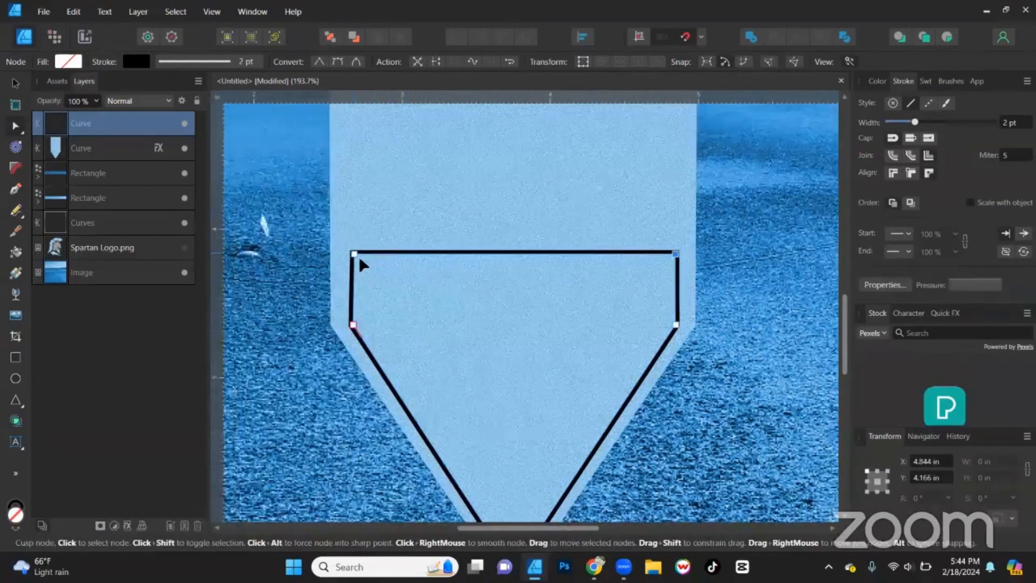
{"action": "left_click_drag", "start_coordinate": [357, 259], "coordinate": [356, 260]}
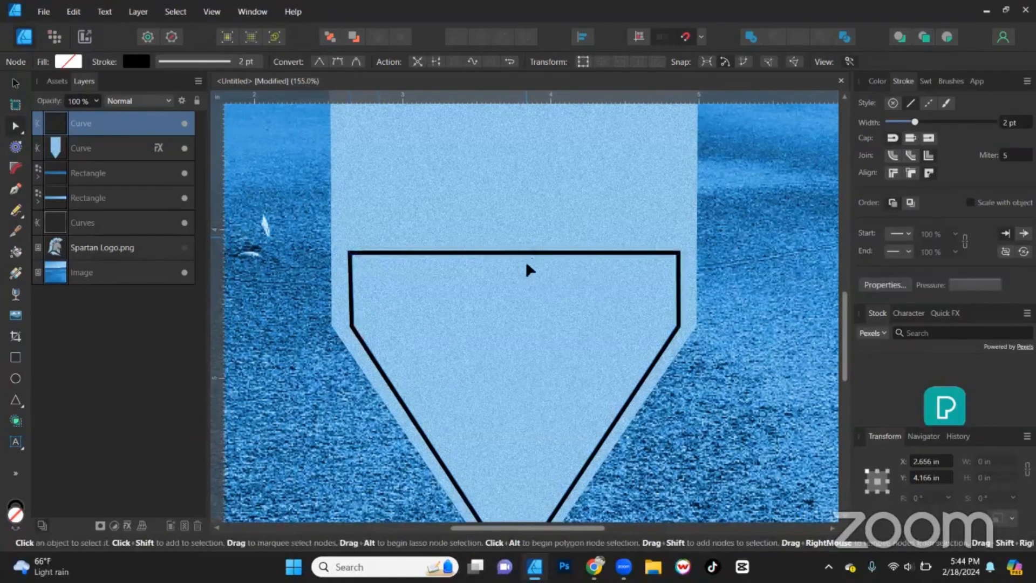
Change the stroke color of the pointed outline to white (FFFFFF)
{"action": "scroll", "coordinate": [527, 268], "scroll_direction": "down", "scroll_amount": 4}
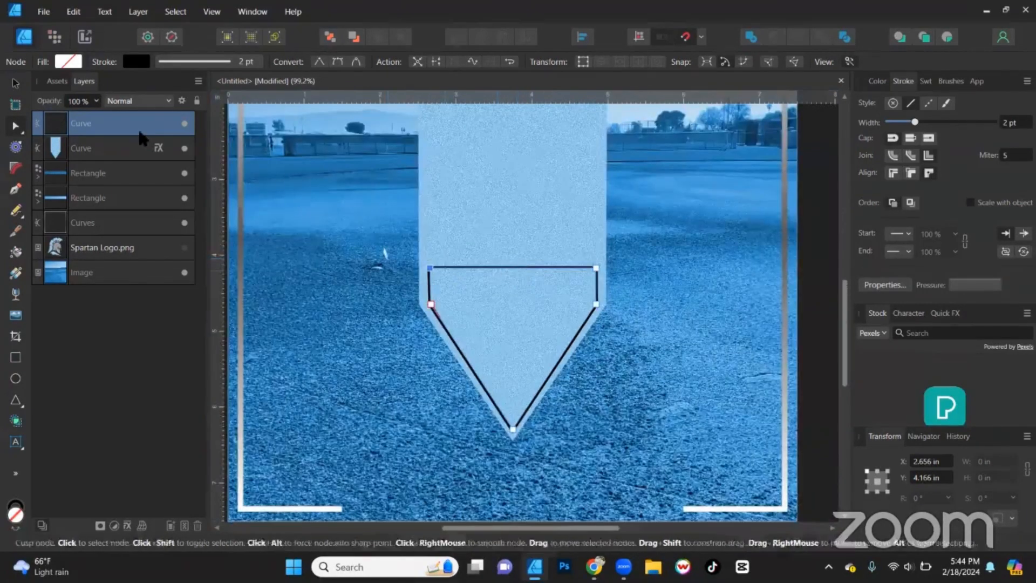
{"action": "left_click", "coordinate": [15, 83]}
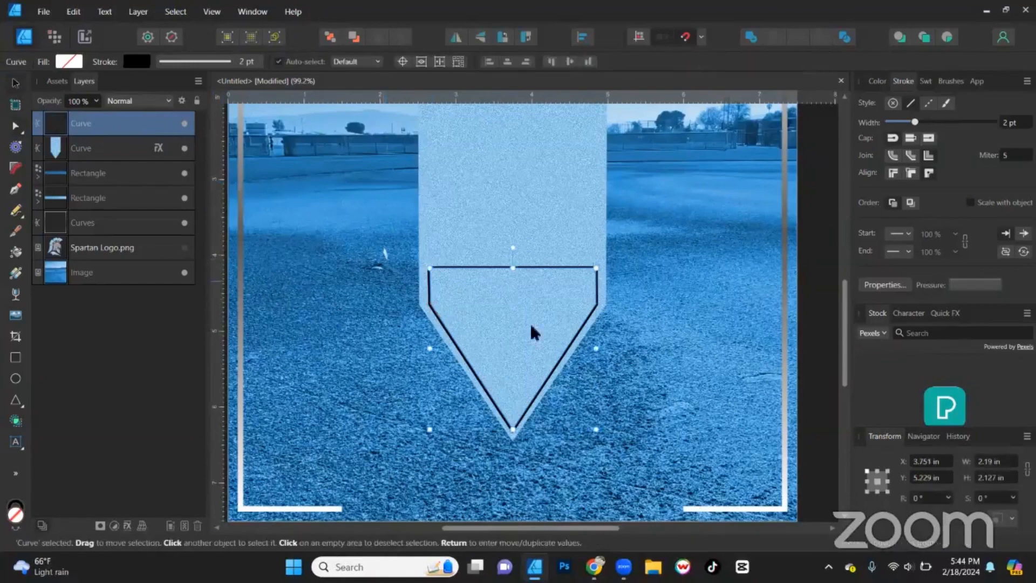
{"action": "left_click", "coordinate": [882, 82]}
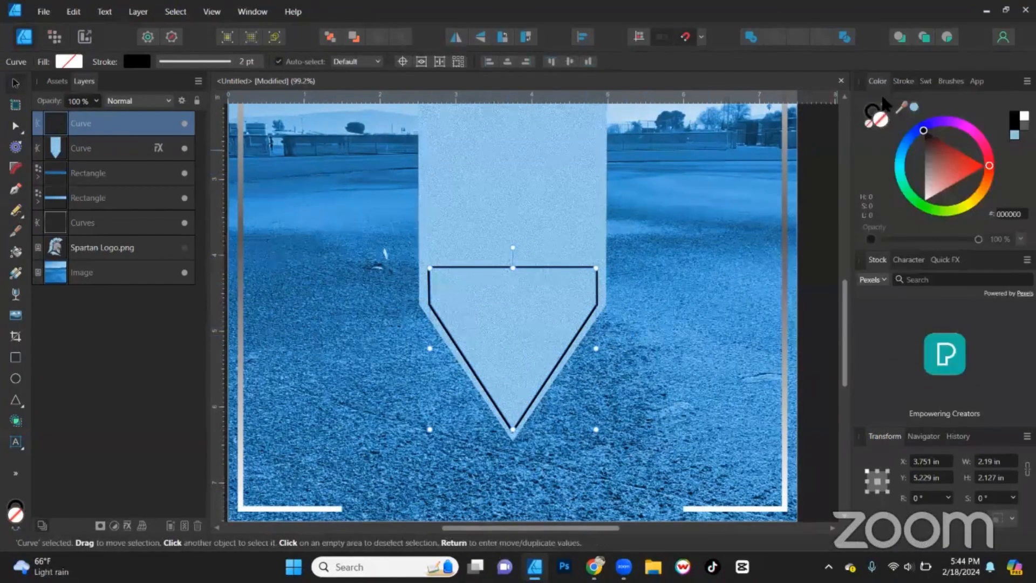
{"action": "left_click_drag", "start_coordinate": [939, 168], "coordinate": [906, 333]}
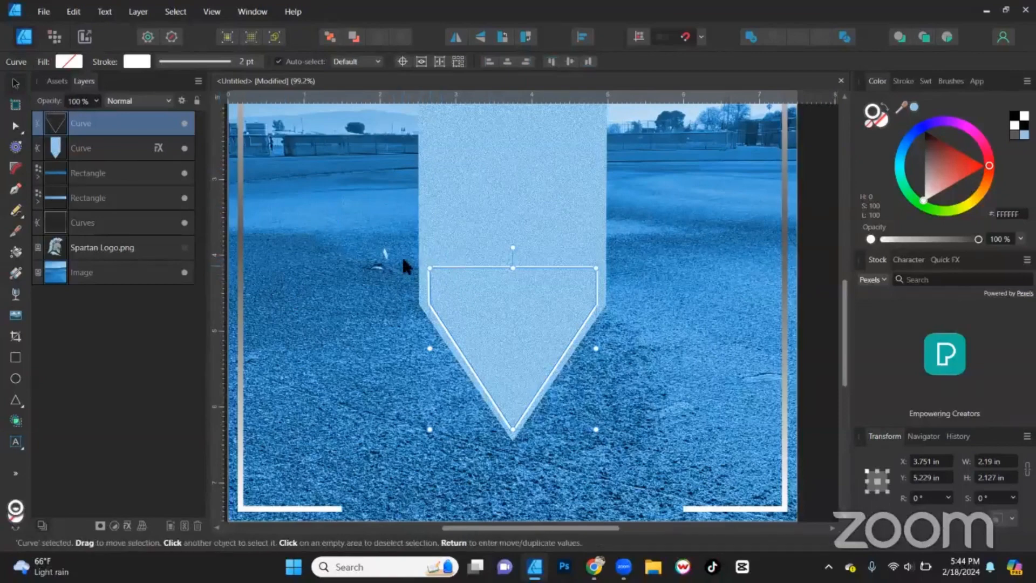
Raise the two top corner nodes of the white outline together to Y 3.75 in
{"action": "left_click", "coordinate": [15, 127]}
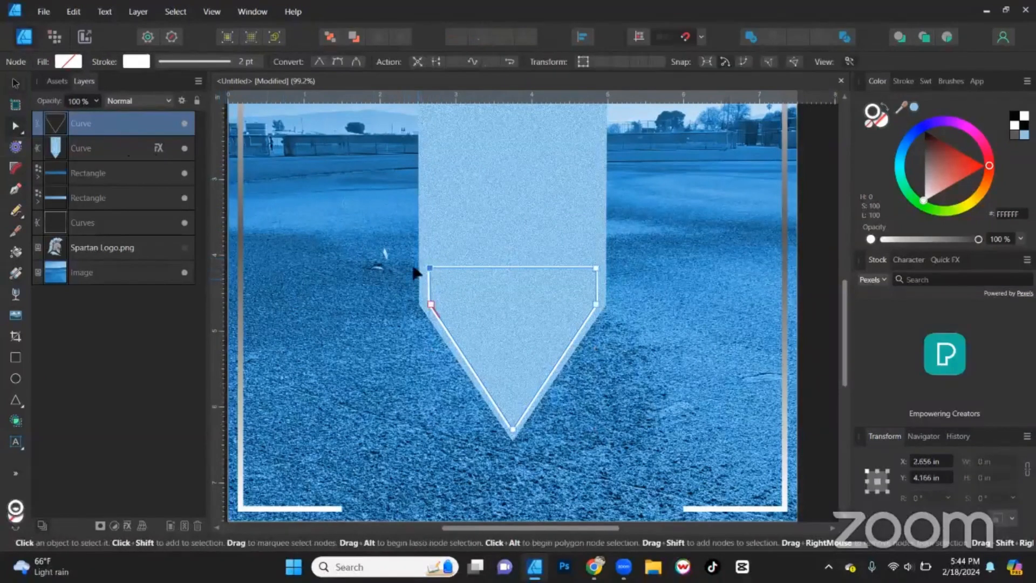
{"action": "left_click_drag", "start_coordinate": [419, 254], "coordinate": [622, 294]}
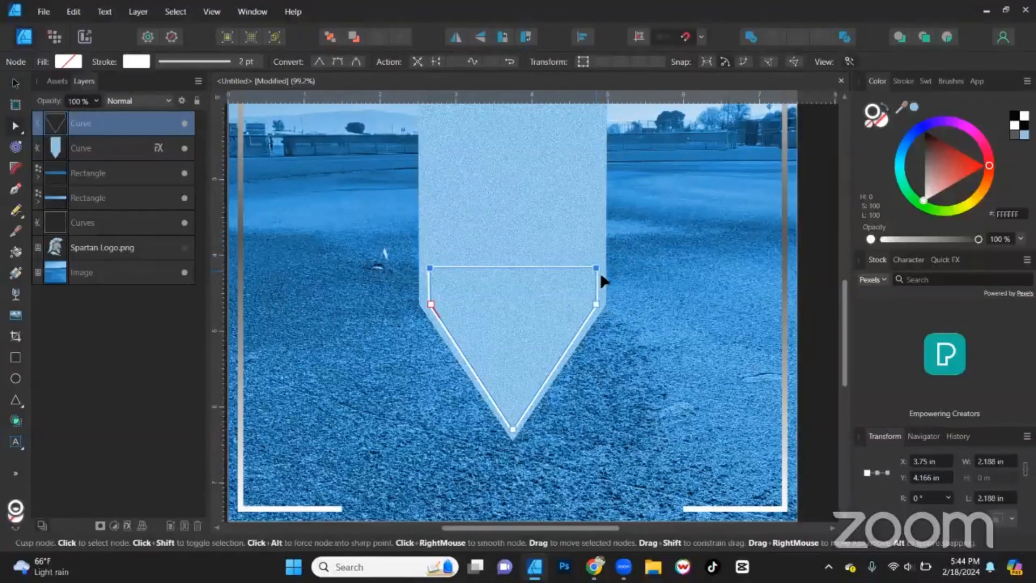
{"action": "left_click_drag", "start_coordinate": [601, 272], "coordinate": [599, 252]}
{"action": "scroll", "coordinate": [596, 270], "scroll_direction": "down", "scroll_amount": 3}
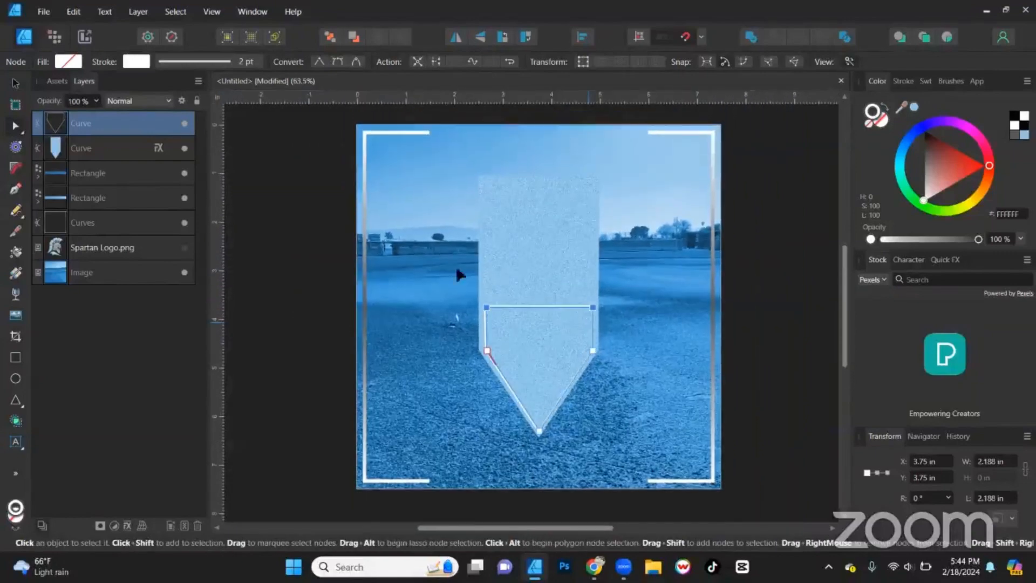
Widen the white pointed outline to about 2.267 in by shifting its left node pair and its right node pair outward
{"action": "left_click", "coordinate": [16, 83]}
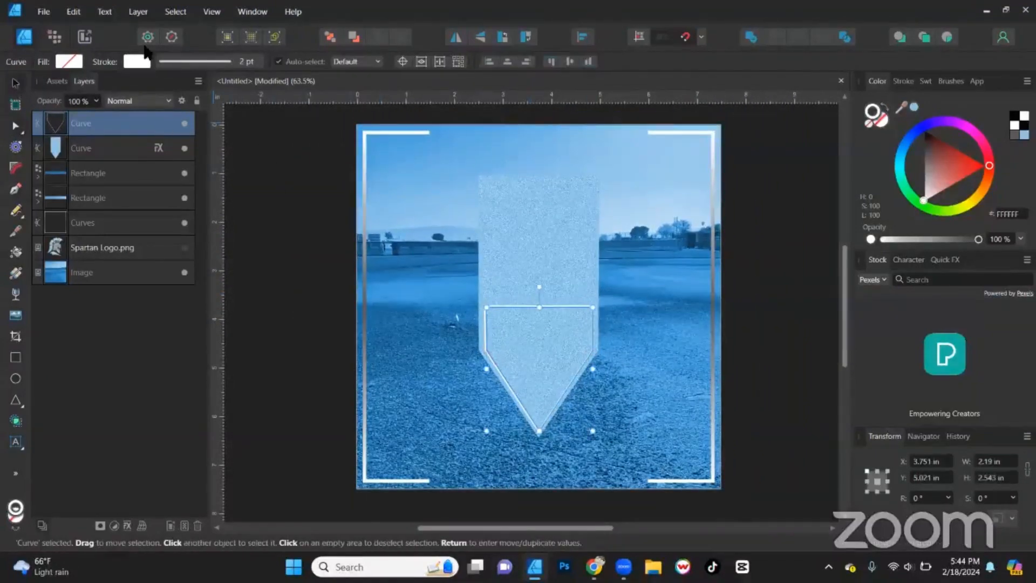
{"action": "left_click", "coordinate": [622, 373]}
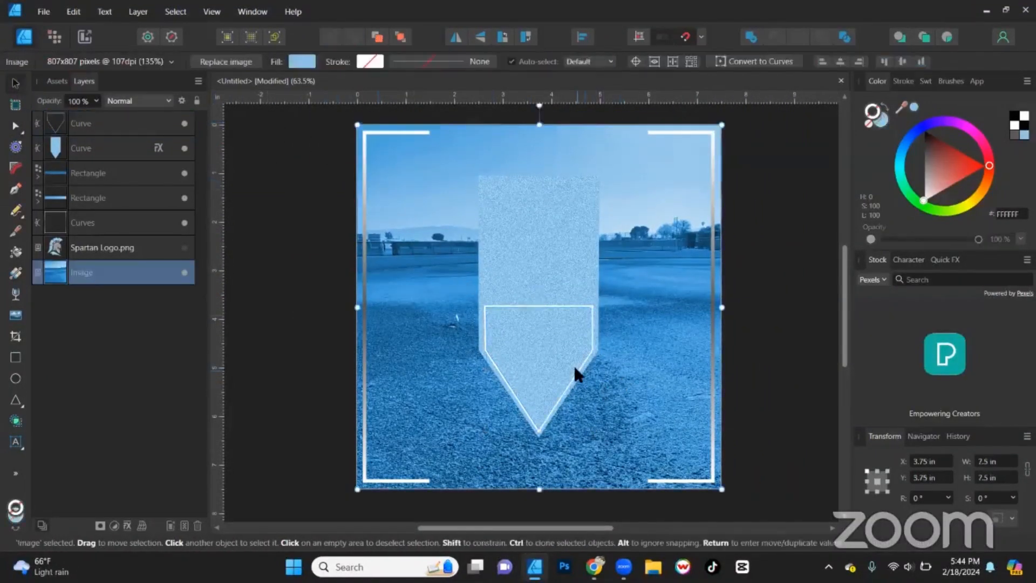
{"action": "scroll", "coordinate": [574, 365], "scroll_direction": "up", "scroll_amount": 3}
{"action": "scroll", "coordinate": [574, 366], "scroll_direction": "up", "scroll_amount": 2}
{"action": "scroll", "coordinate": [402, 309], "scroll_direction": "up", "scroll_amount": 2}
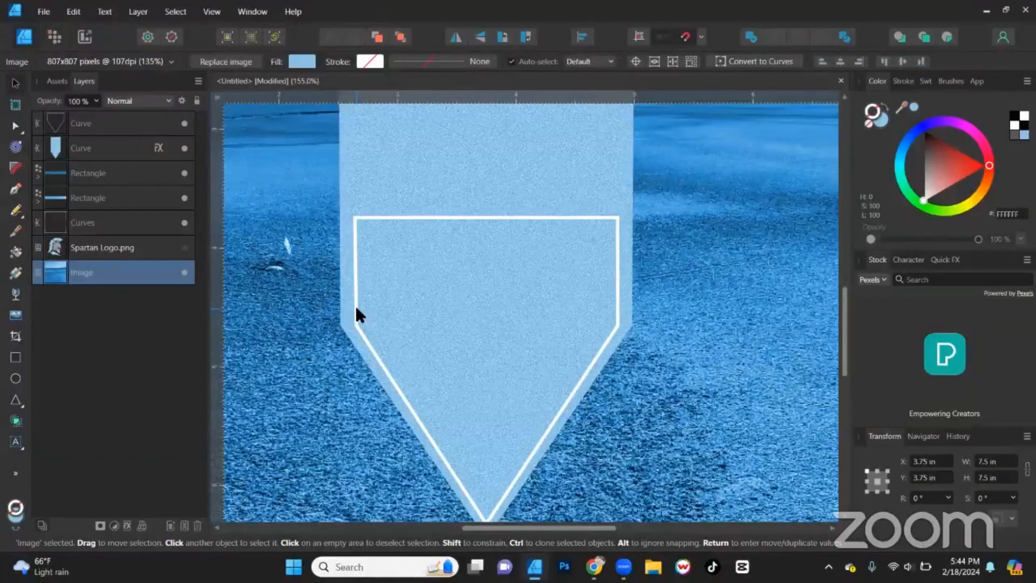
{"action": "left_click", "coordinate": [356, 311]}
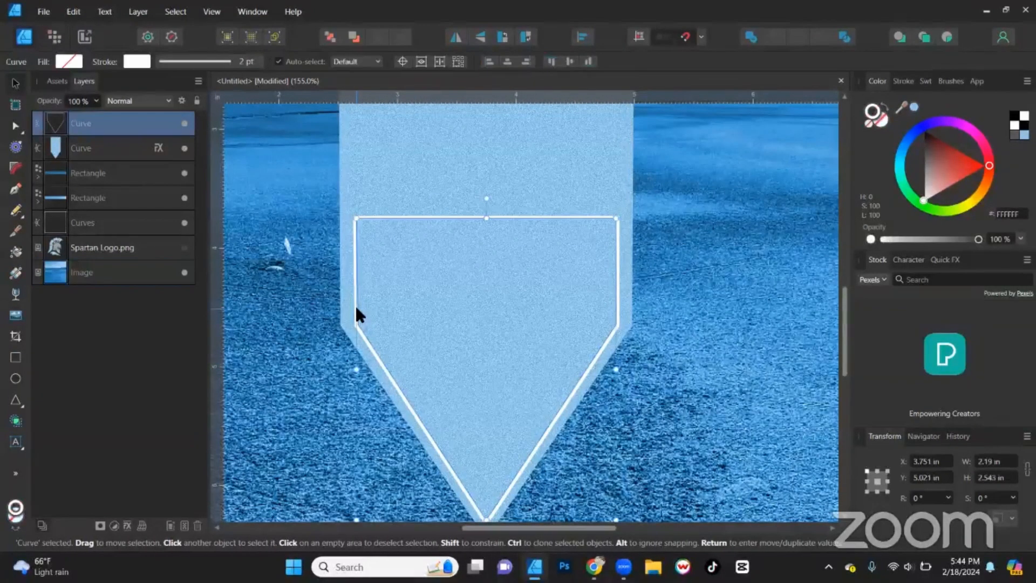
{"action": "left_click", "coordinate": [16, 125]}
{"action": "left_click_drag", "start_coordinate": [344, 192], "coordinate": [395, 365]}
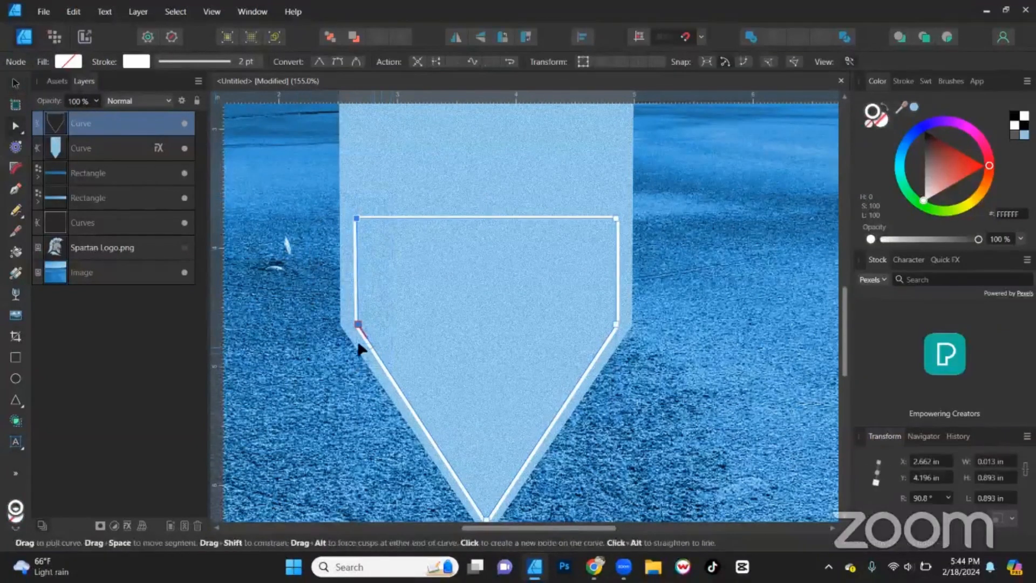
{"action": "left_click_drag", "start_coordinate": [360, 331], "coordinate": [357, 330]}
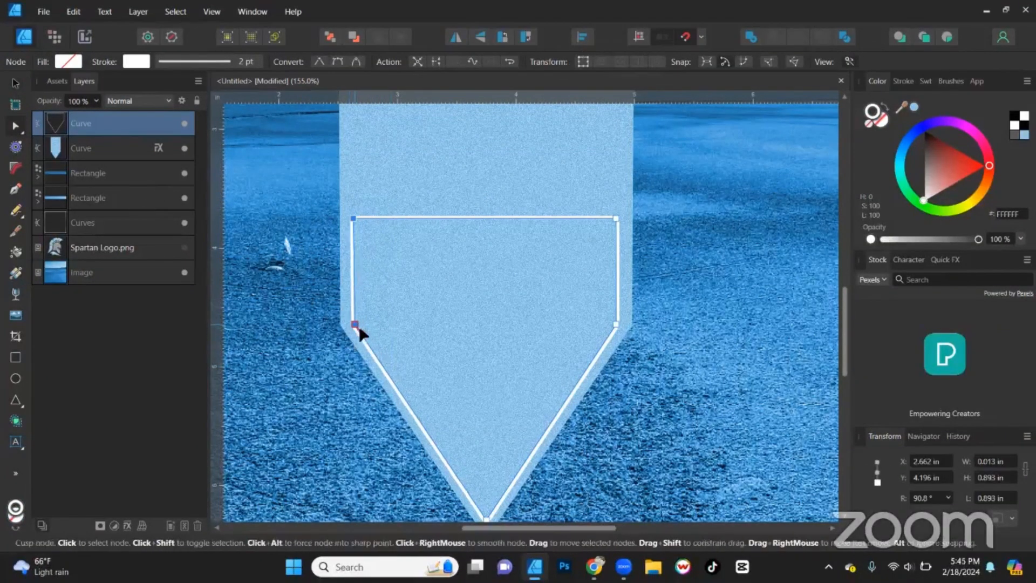
{"action": "left_click_drag", "start_coordinate": [590, 190], "coordinate": [625, 328]}
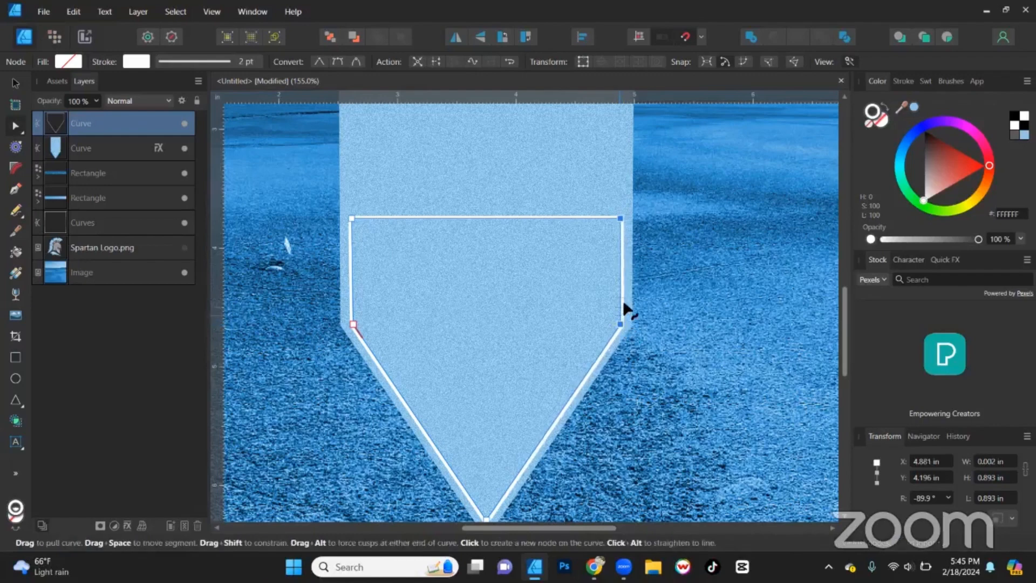
{"action": "key", "text": "ctrl+0"}
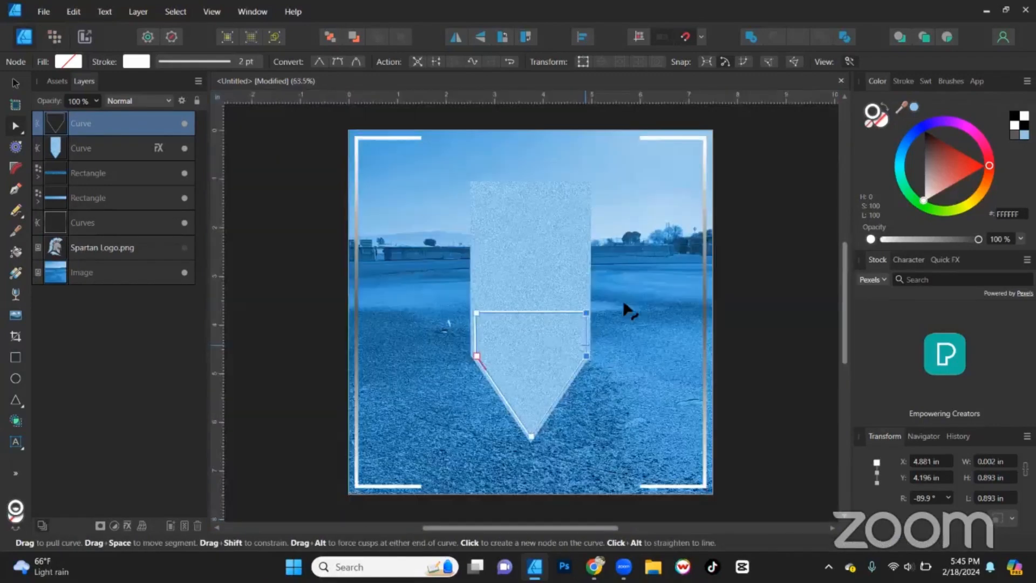
Hide the noise-textured pointed banner and its white outline
{"action": "left_click", "coordinate": [15, 82]}
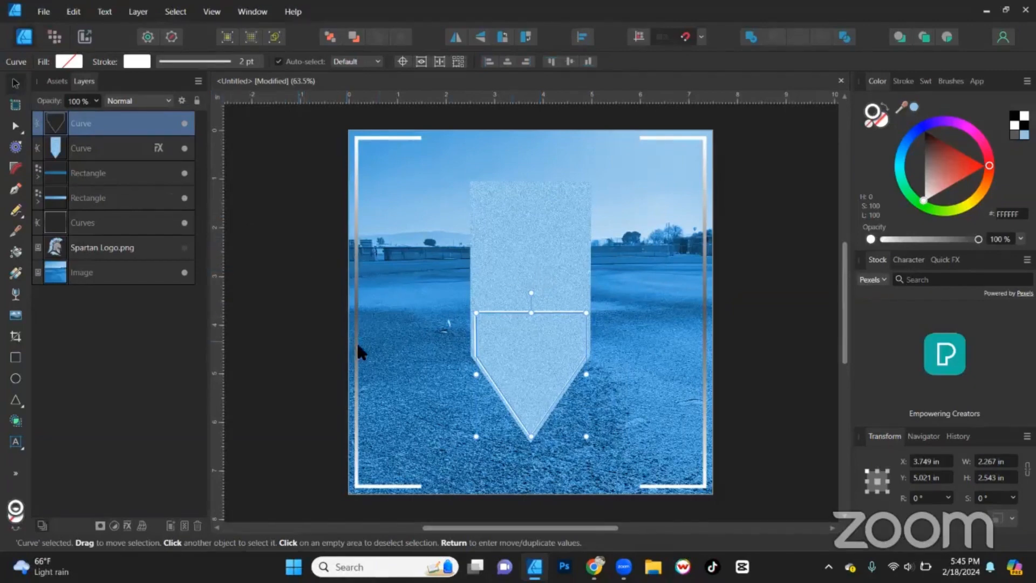
{"action": "left_click", "coordinate": [311, 287]}
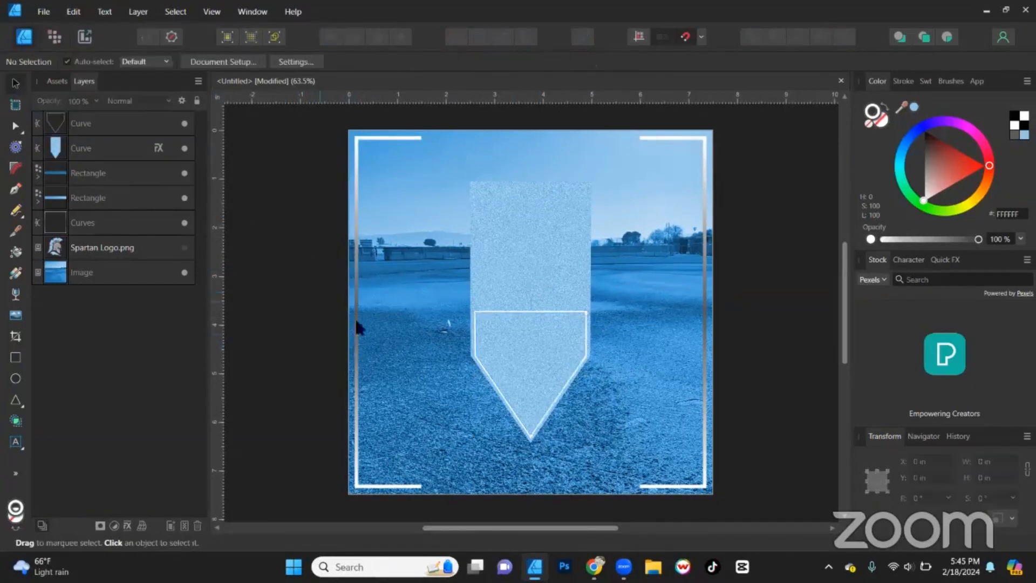
{"action": "left_click", "coordinate": [184, 148]}
{"action": "left_click", "coordinate": [184, 123]}
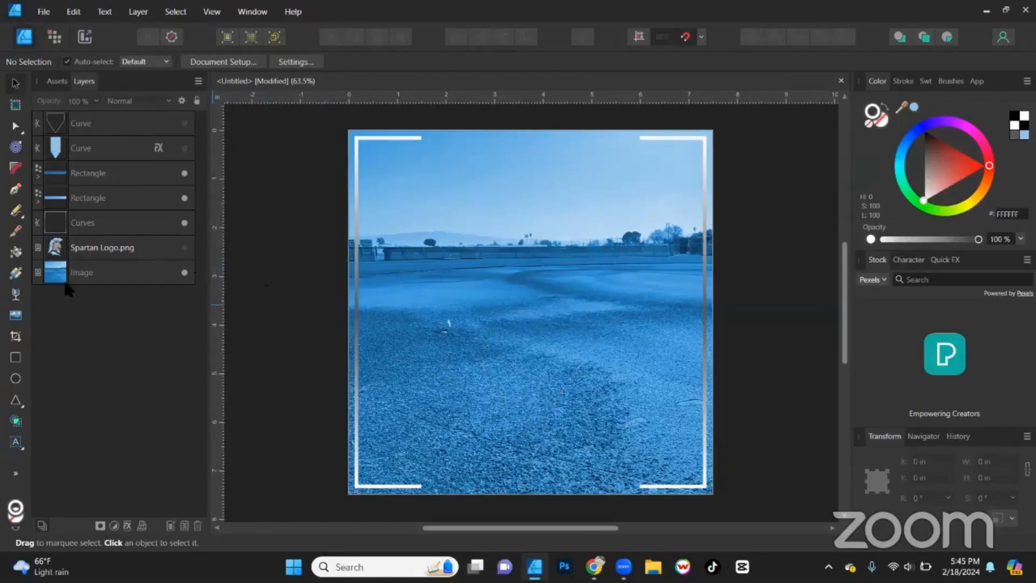
Try a white fill in place of the white stroke on the pointed outline
{"action": "left_click", "coordinate": [15, 441]}
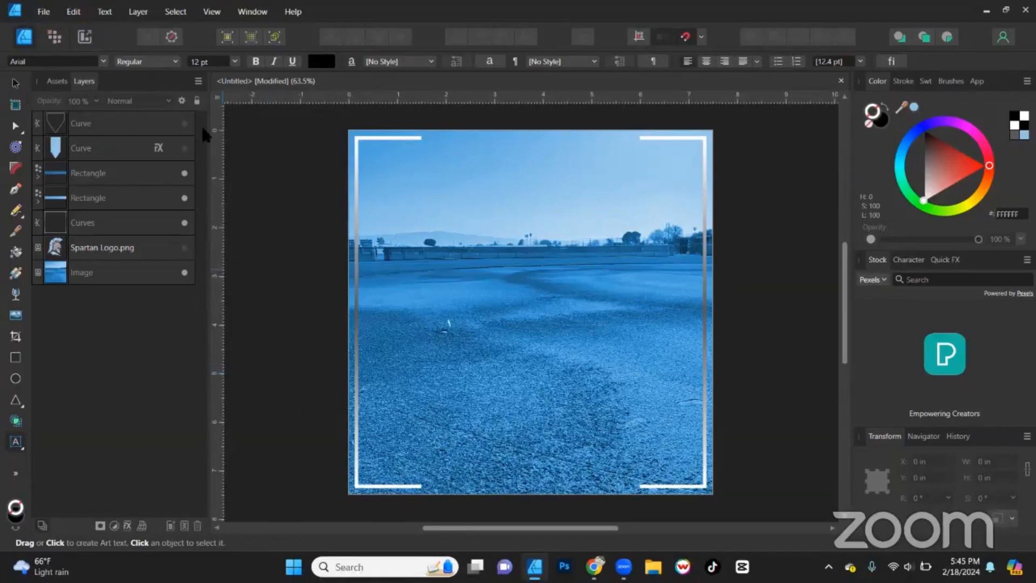
{"action": "left_click", "coordinate": [184, 123]}
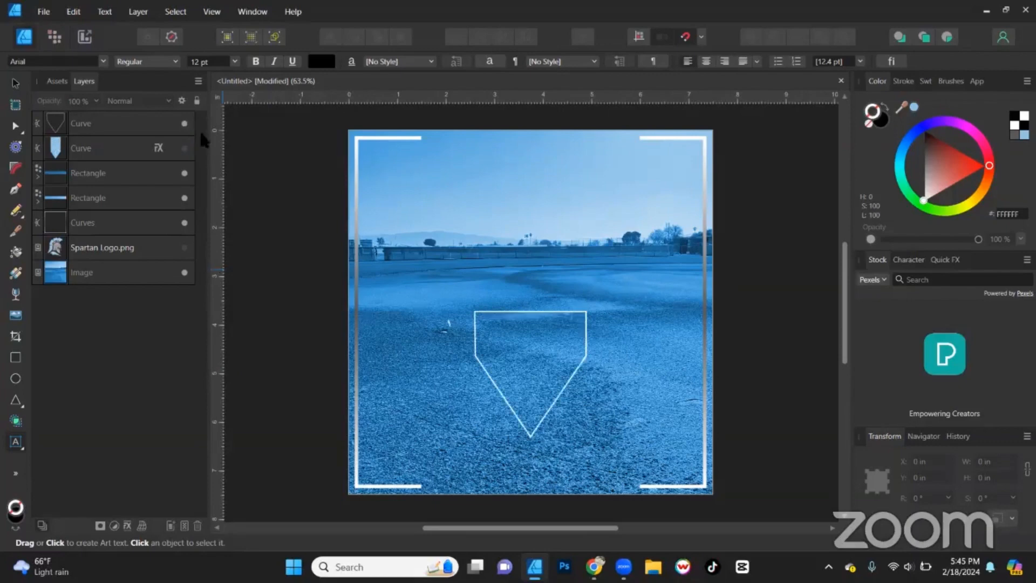
{"action": "left_click", "coordinate": [15, 83]}
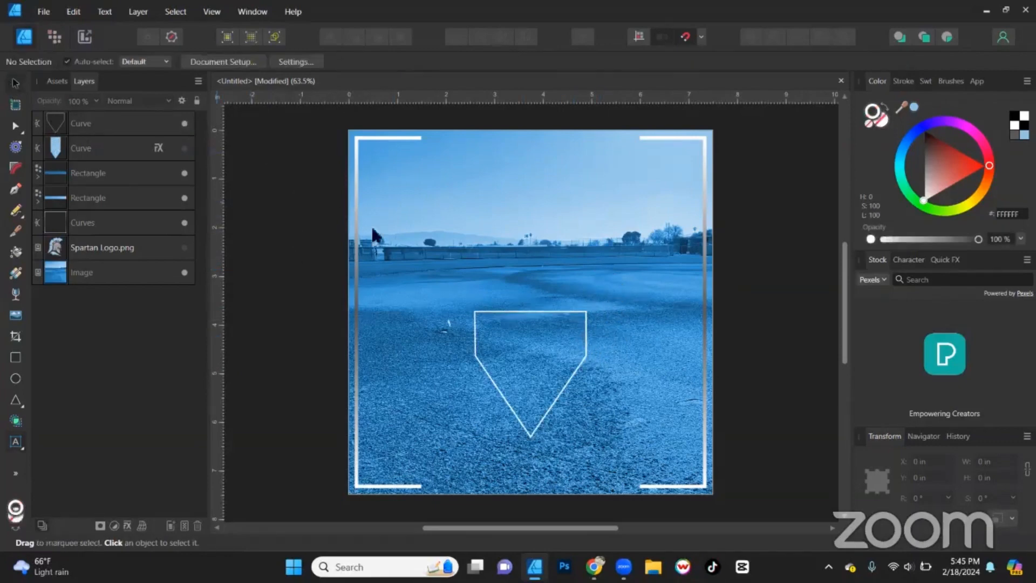
{"action": "left_click", "coordinate": [539, 313]}
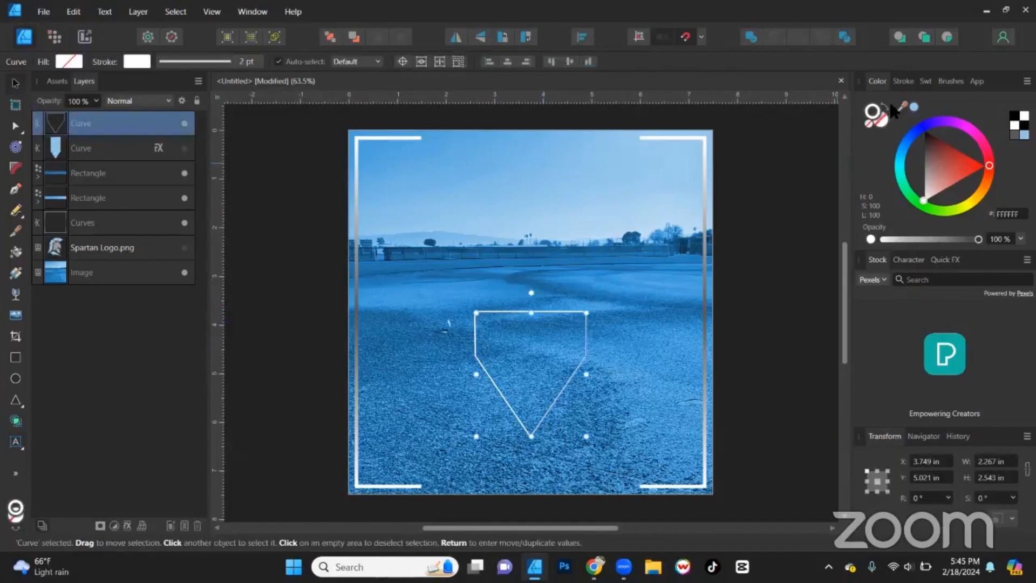
{"action": "left_click", "coordinate": [887, 107]}
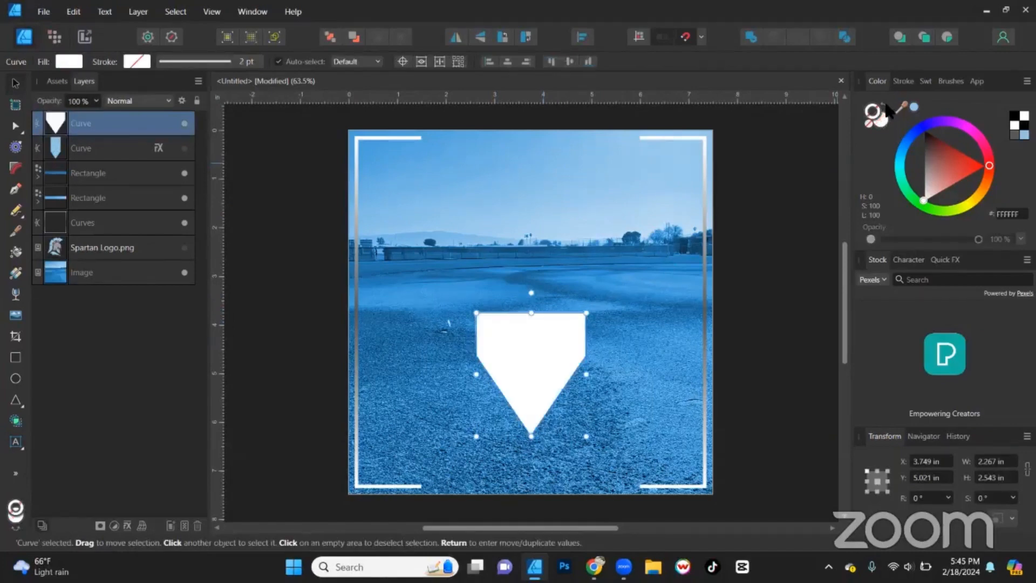
{"action": "left_click", "coordinate": [888, 107]}
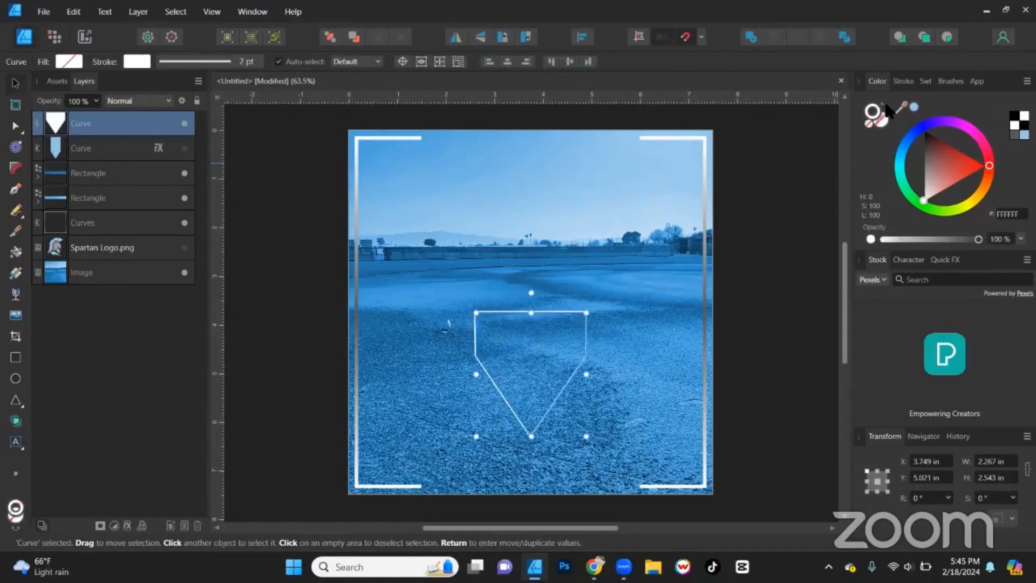
{"action": "left_click", "coordinate": [185, 123]}
{"action": "left_click", "coordinate": [282, 263]}
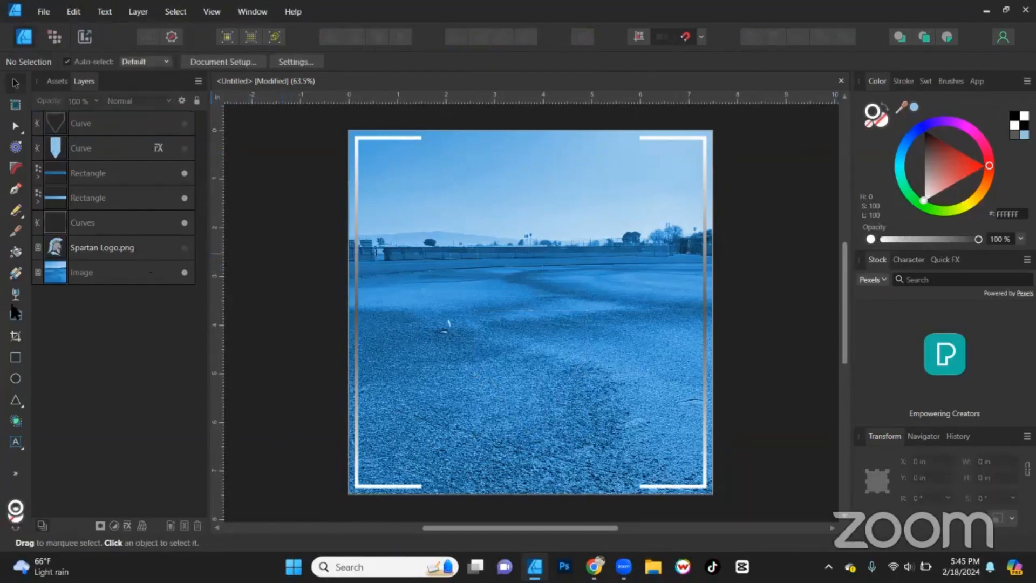
Add art text reading SENIOR NIGHT in capitals across the field at about 118.9 pt
{"action": "left_click", "coordinate": [16, 441]}
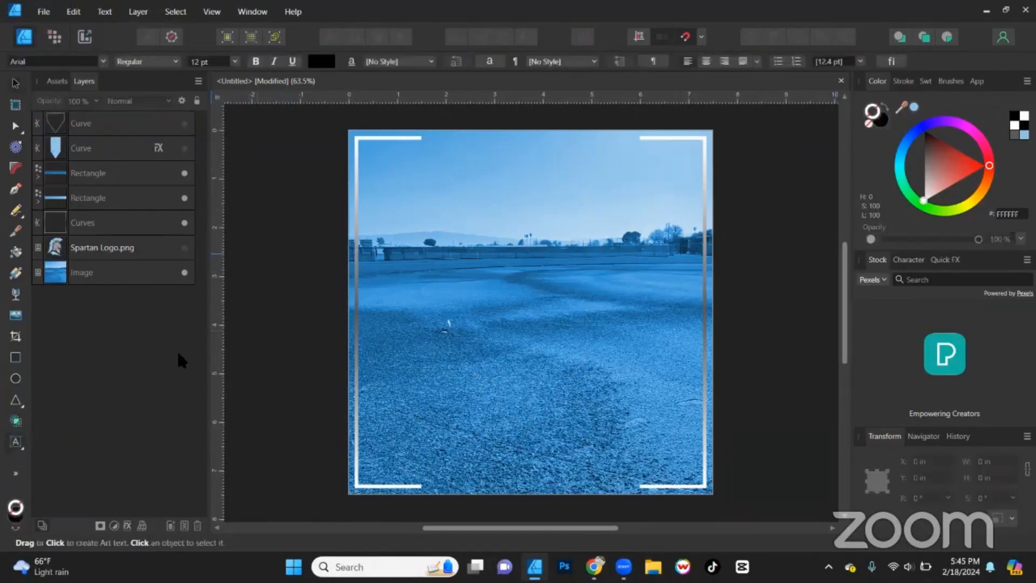
{"action": "left_click_drag", "start_coordinate": [392, 312], "coordinate": [445, 376]}
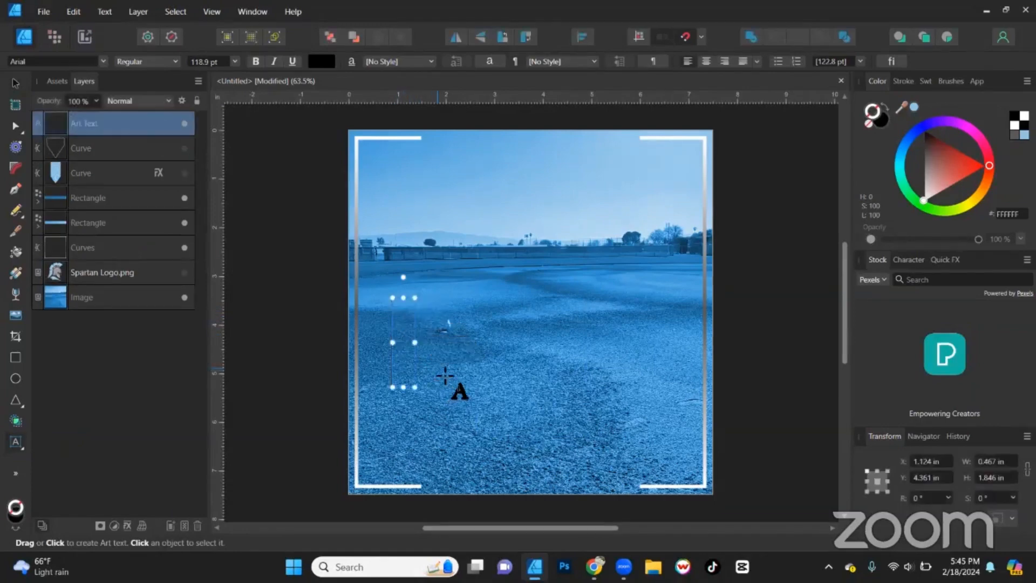
{"action": "type", "text": "senior"}
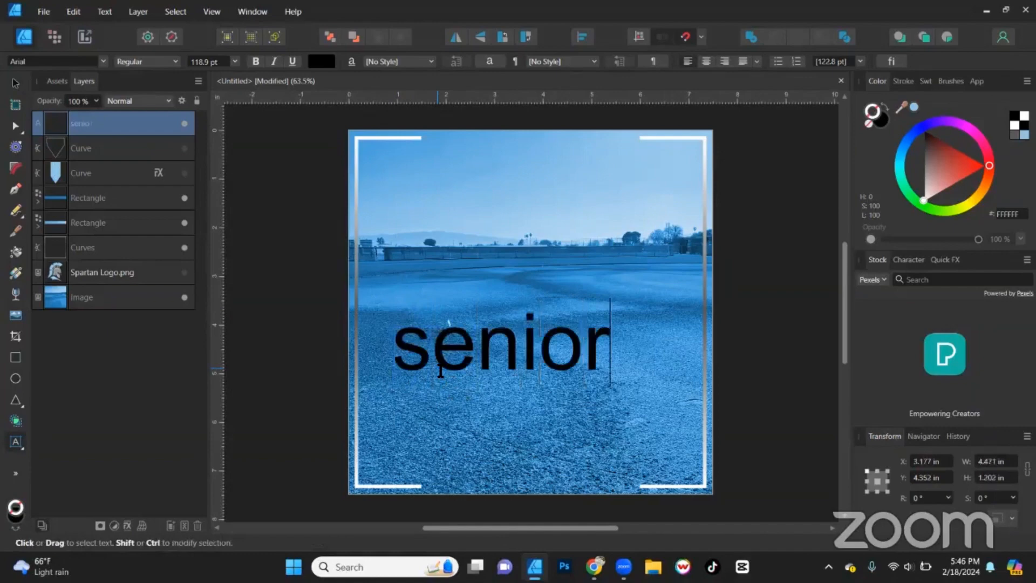
{"action": "double_click", "coordinate": [441, 371]}
{"action": "type", "text": "SE"}
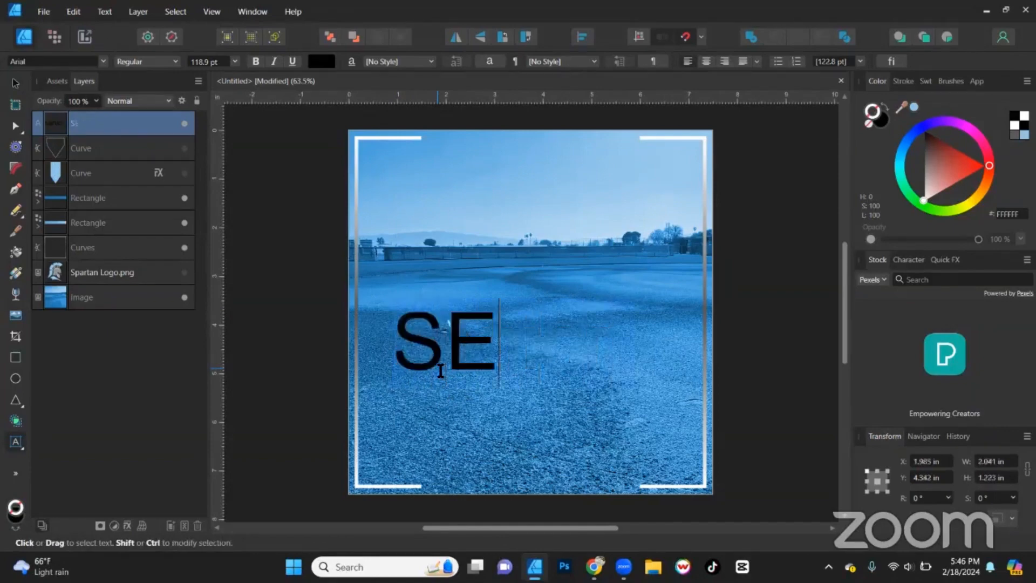
{"action": "type", "text": "NIOR NIGHT"}
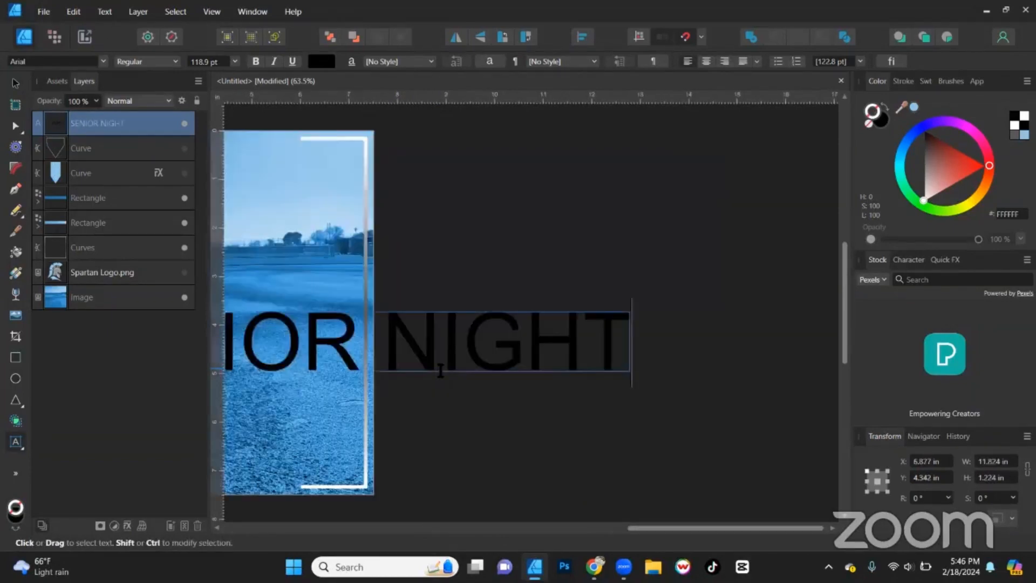
Change the font of the SENIOR NIGHT text to GoGoPosterPunch
{"action": "scroll", "coordinate": [441, 371], "scroll_direction": "left", "scroll_amount": 5}
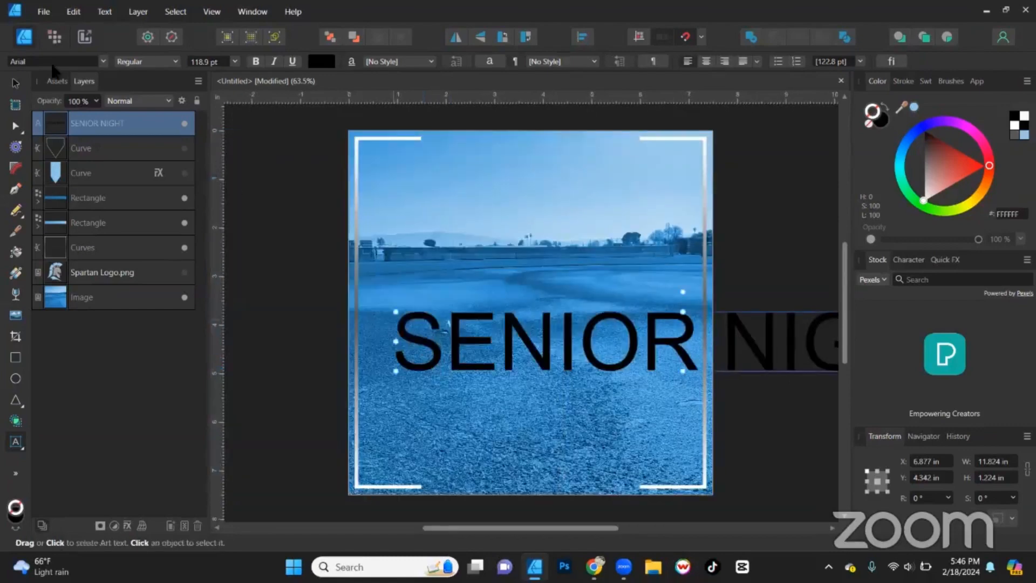
{"action": "left_click", "coordinate": [15, 84]}
{"action": "left_click", "coordinate": [90, 60]}
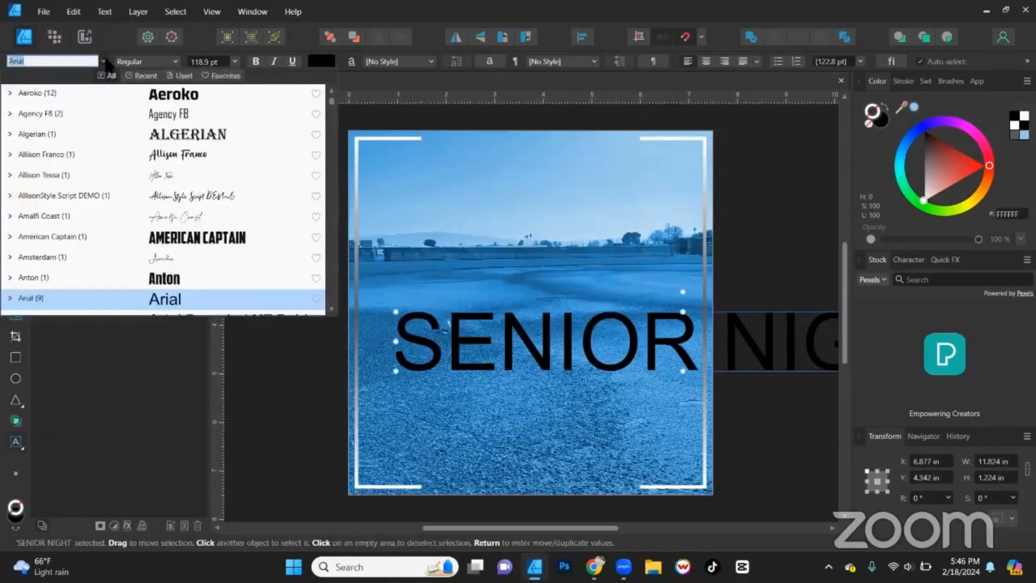
{"action": "left_click", "coordinate": [141, 75]}
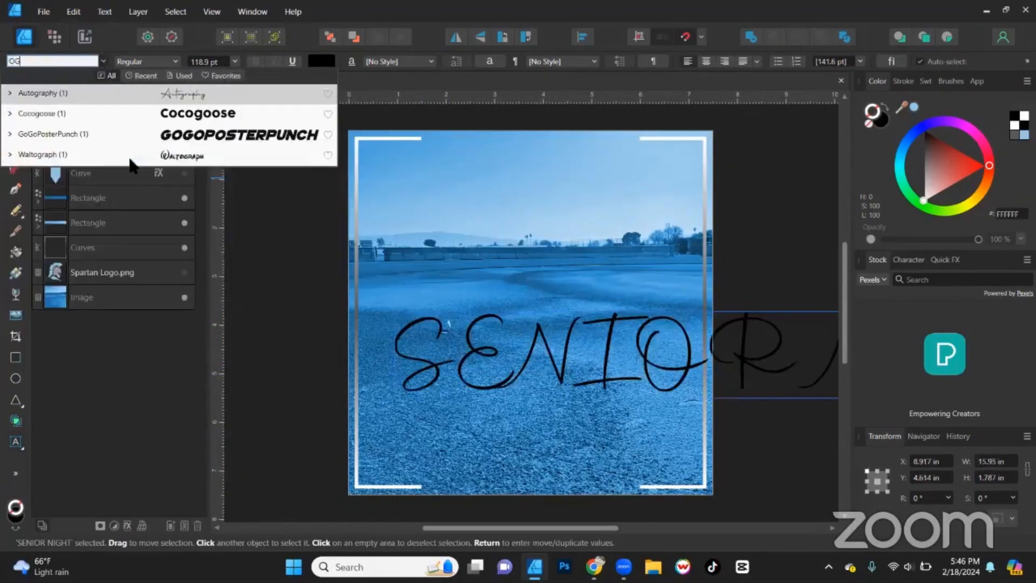
{"action": "left_click", "coordinate": [189, 138]}
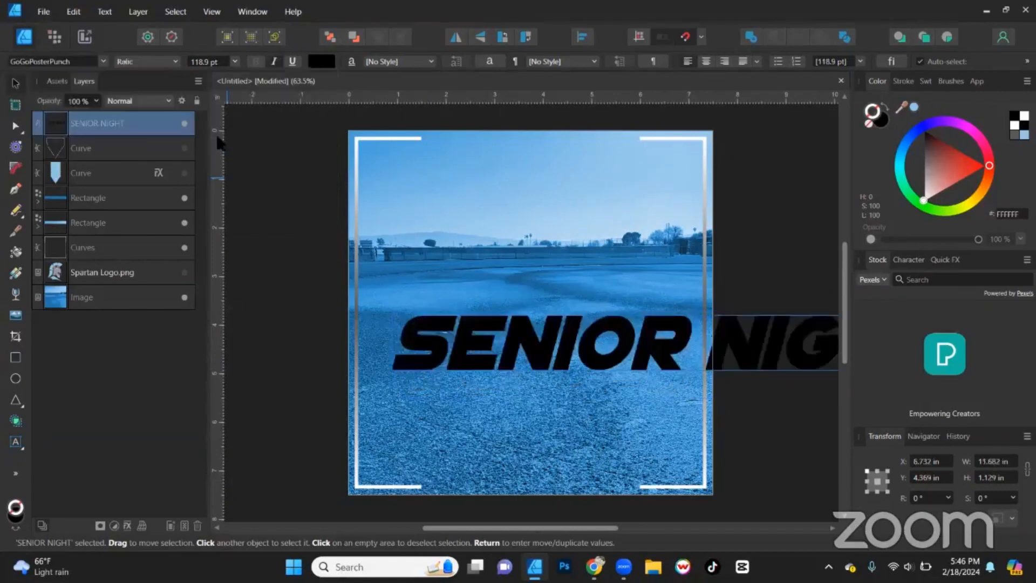
Resize SENIOR NIGHT to about 6.79 by 1.129 in and center it inside the frame at X 3.75 in, Y about 4.181 in
{"action": "scroll", "coordinate": [545, 313], "scroll_direction": "right", "scroll_amount": 2}
{"action": "scroll", "coordinate": [545, 313], "scroll_direction": "right", "scroll_amount": 1}
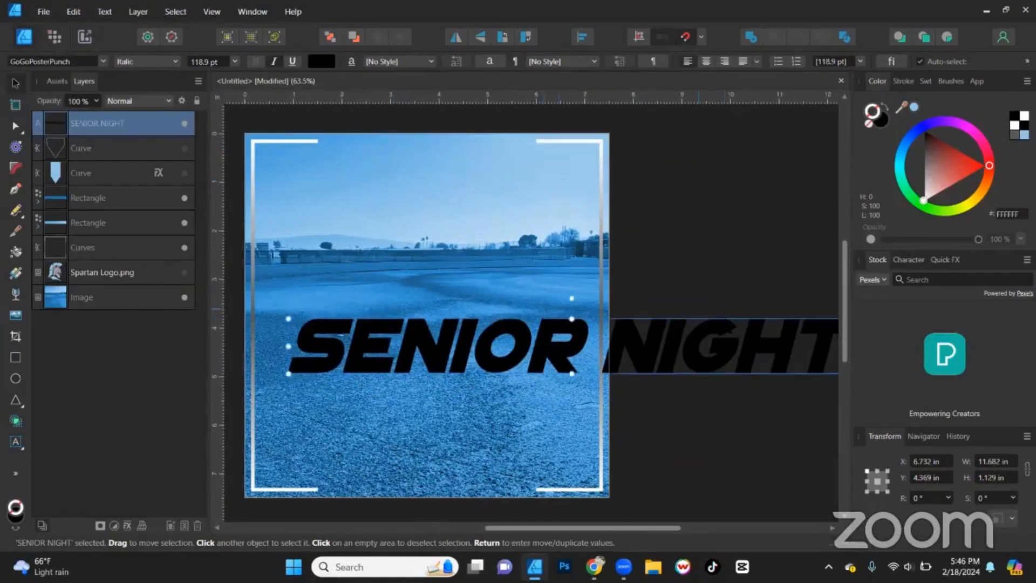
{"action": "left_click_drag", "start_coordinate": [739, 336], "coordinate": [724, 331]}
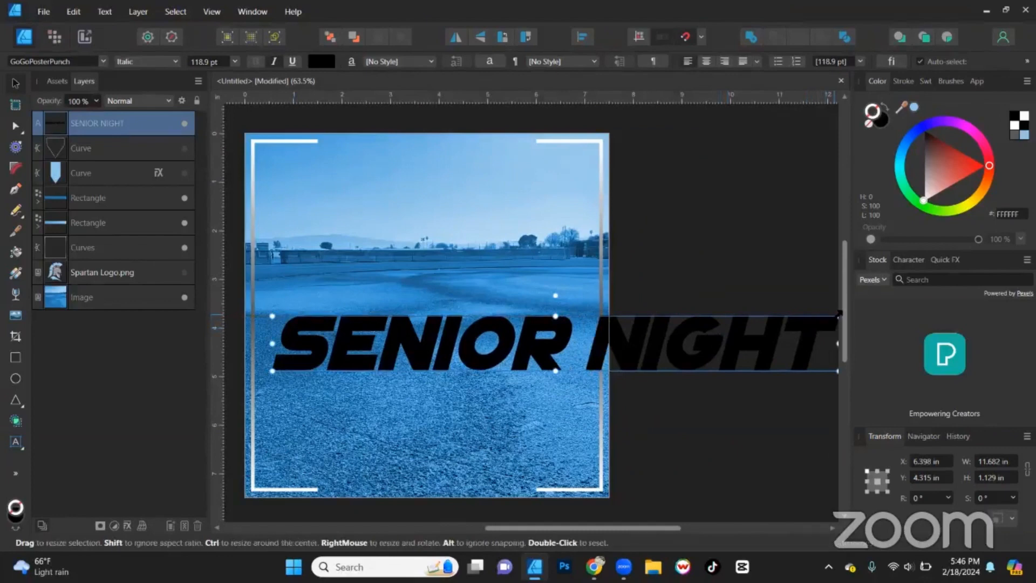
{"action": "left_click_drag", "start_coordinate": [837, 343], "coordinate": [594, 346]}
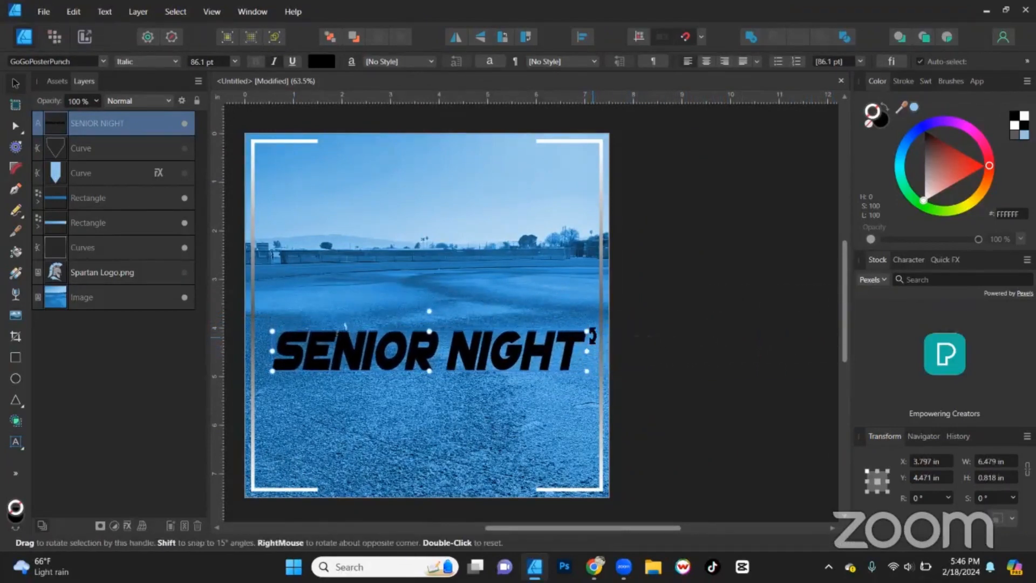
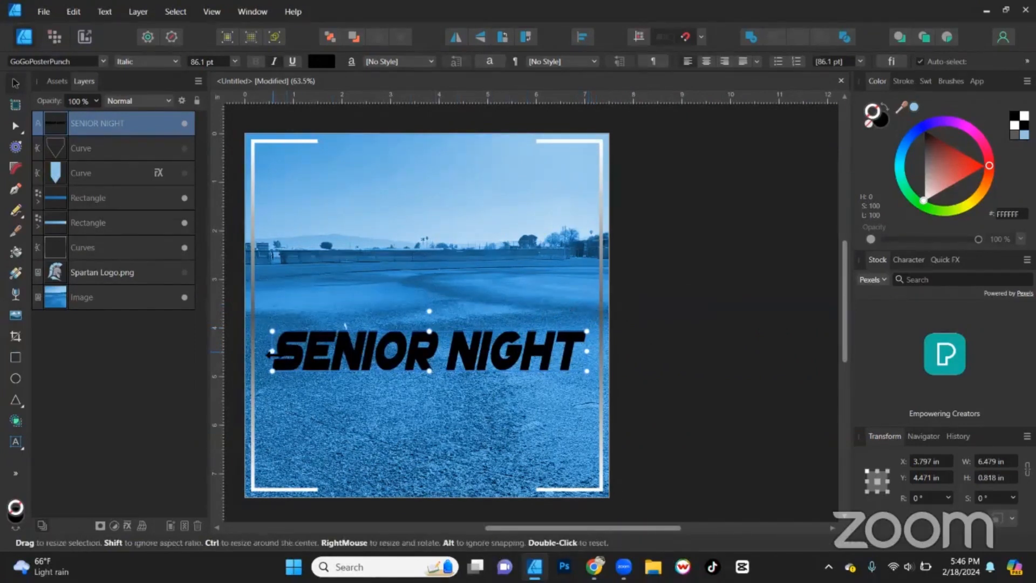
{"action": "left_click_drag", "start_coordinate": [269, 355], "coordinate": [262, 355]}
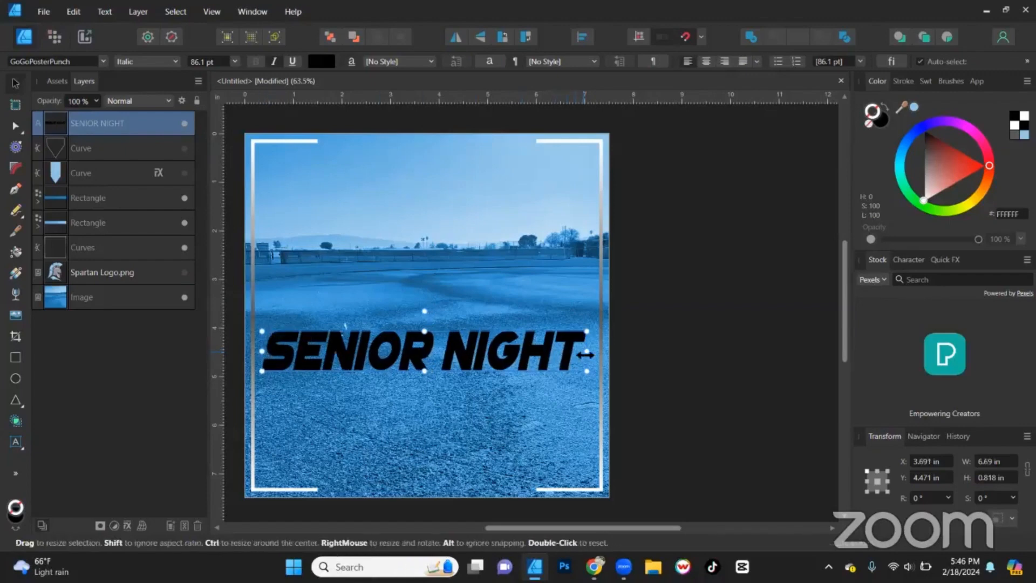
{"action": "left_click_drag", "start_coordinate": [588, 355], "coordinate": [592, 355]}
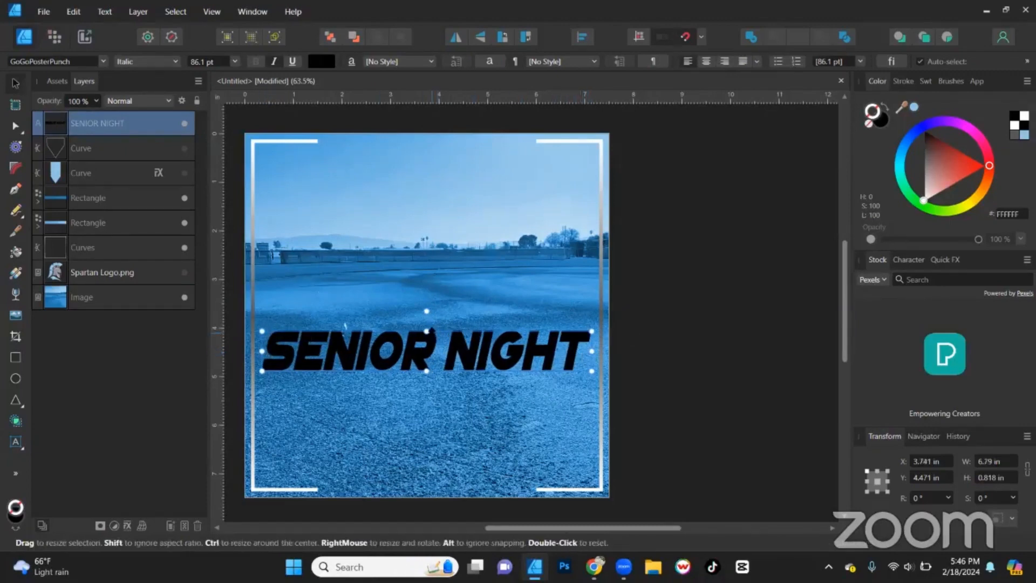
{"action": "left_click_drag", "start_coordinate": [424, 331], "coordinate": [426, 316]}
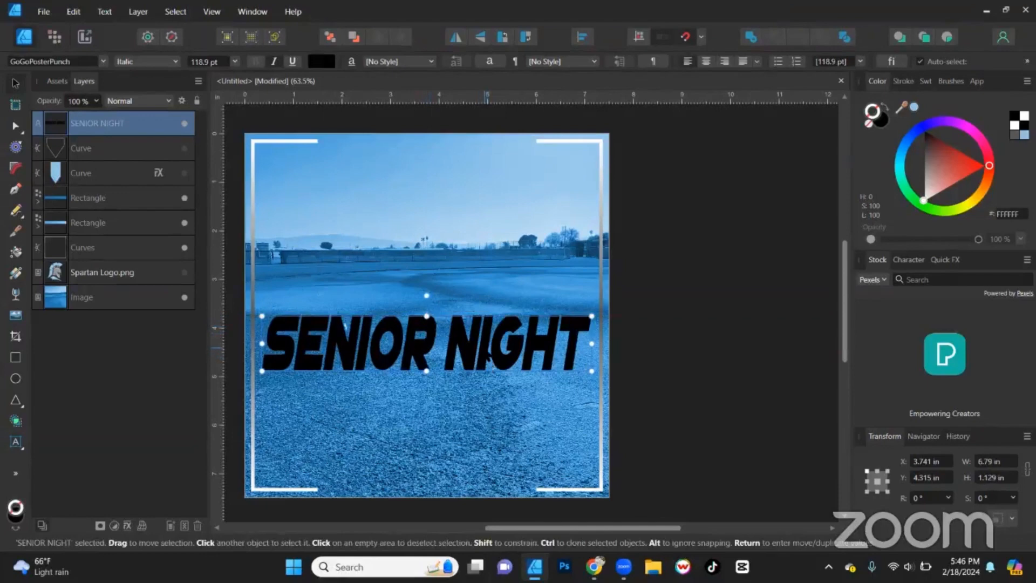
{"action": "left_click_drag", "start_coordinate": [480, 346], "coordinate": [481, 339]}
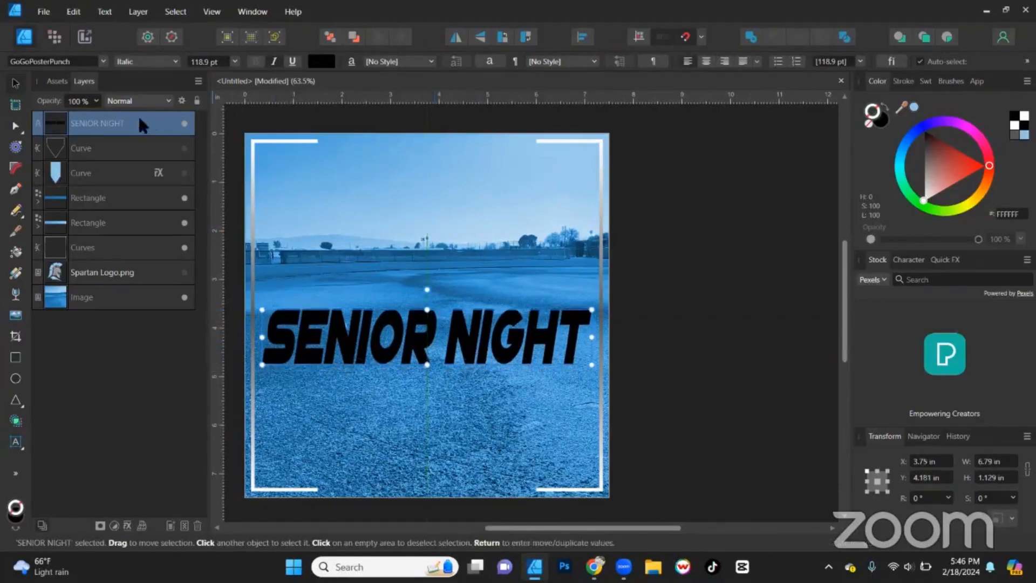
Recolor the SENIOR NIGHT text fill with the sampled light blue 8EC6E8
{"action": "left_click_drag", "start_coordinate": [342, 206], "coordinate": [400, 208]}
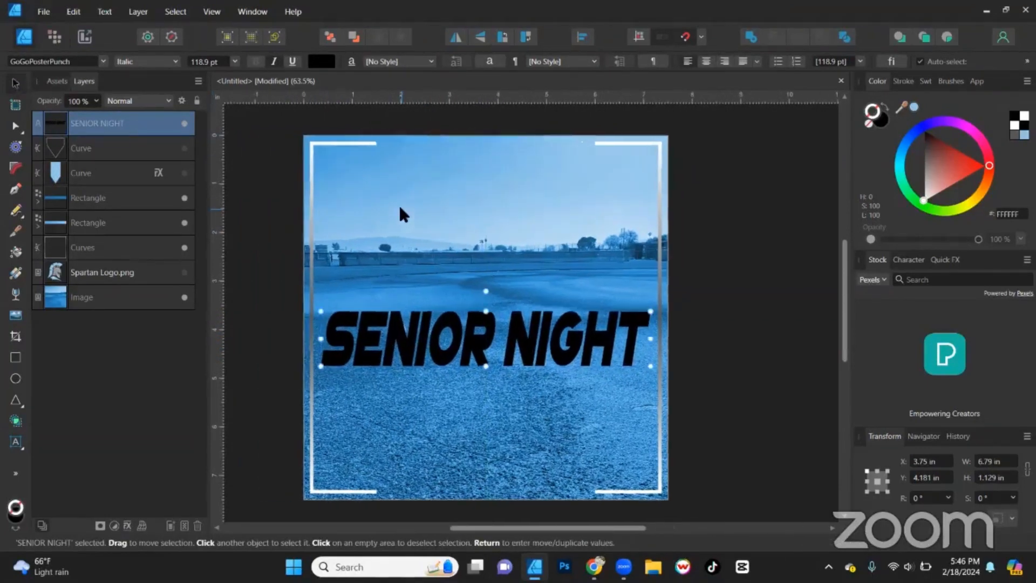
{"action": "left_click", "coordinate": [887, 122]}
{"action": "left_click", "coordinate": [915, 107]}
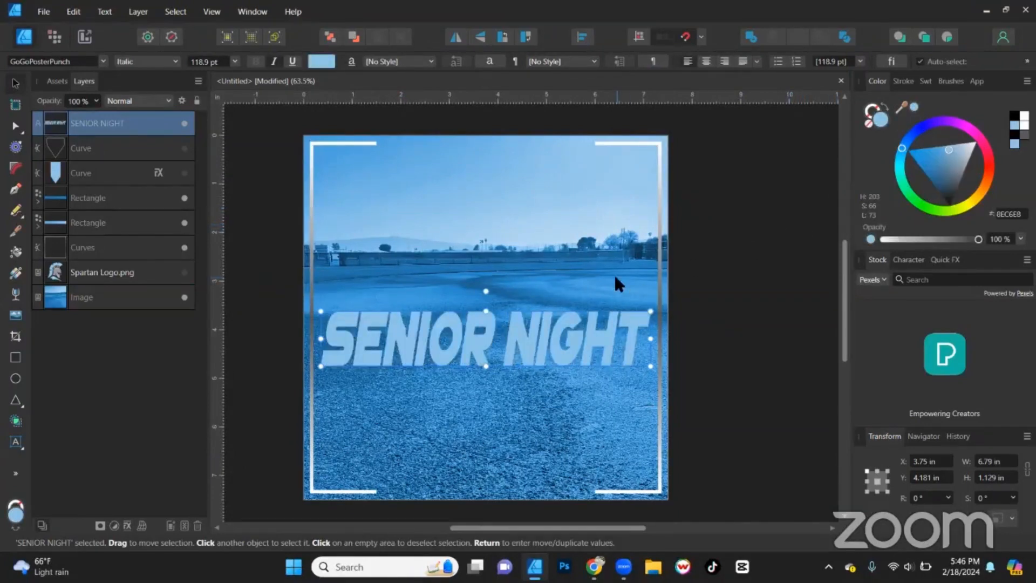
Duplicate the light blue SENIOR NIGHT text in place and hide the lower copy
{"action": "right_click", "coordinate": [108, 128]}
{"action": "left_click", "coordinate": [86, 269]}
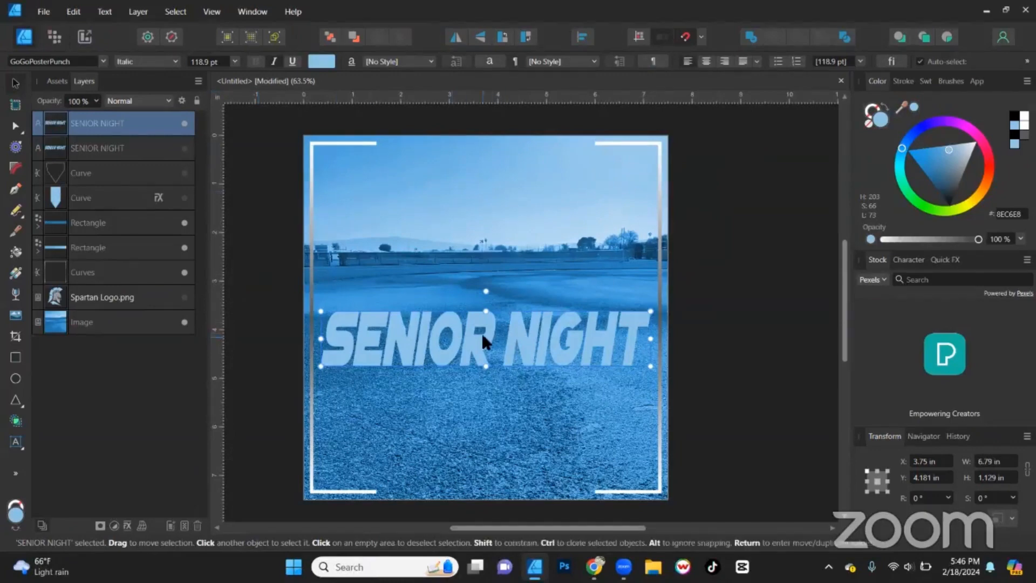
{"action": "key", "text": "t"}
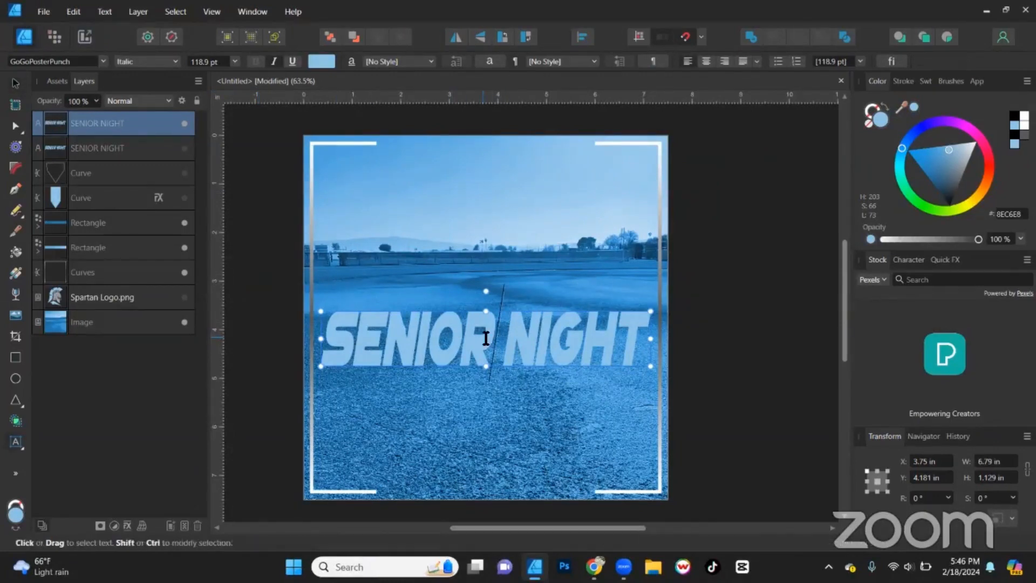
{"action": "left_click", "coordinate": [17, 82]}
{"action": "scroll", "coordinate": [516, 341], "scroll_direction": "up", "scroll_amount": 1}
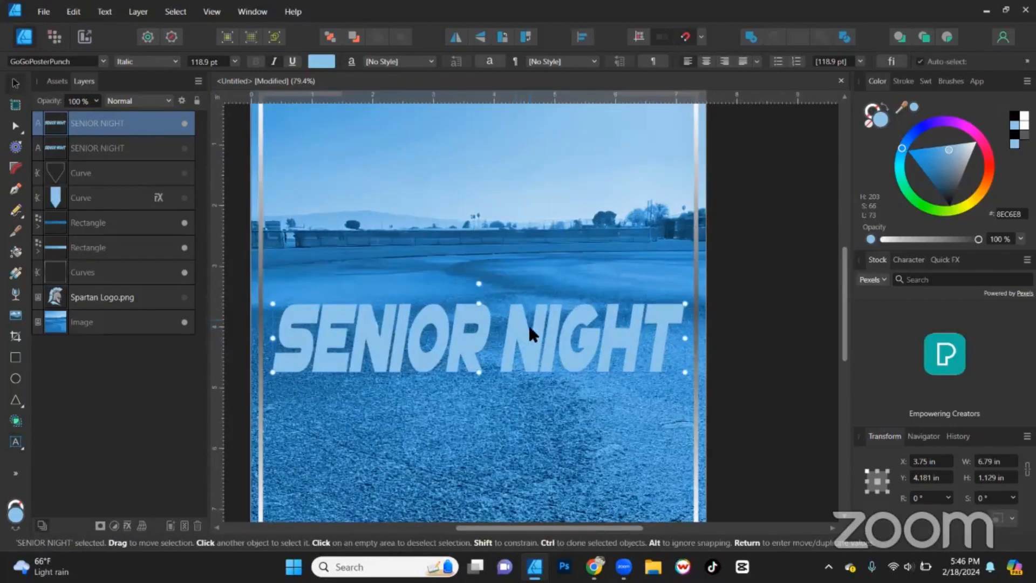
Give the upper SENIOR NIGHT copy a solid black outside outline of 8.5 px and reduce its fill opacity to 0%
{"action": "left_click", "coordinate": [127, 526]}
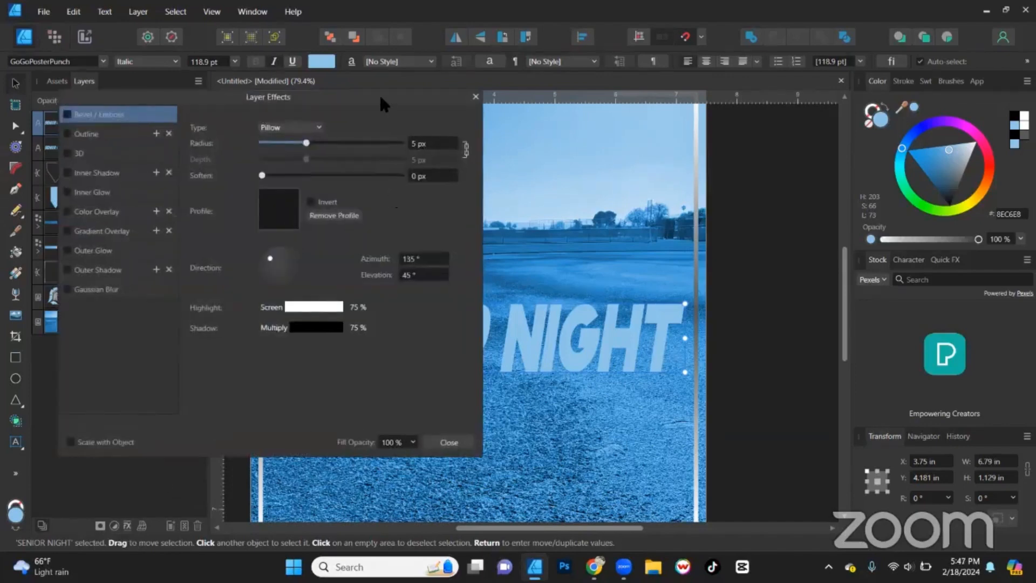
{"action": "left_click_drag", "start_coordinate": [380, 97], "coordinate": [287, 108]}
{"action": "left_click_drag", "start_coordinate": [490, 397], "coordinate": [613, 409]}
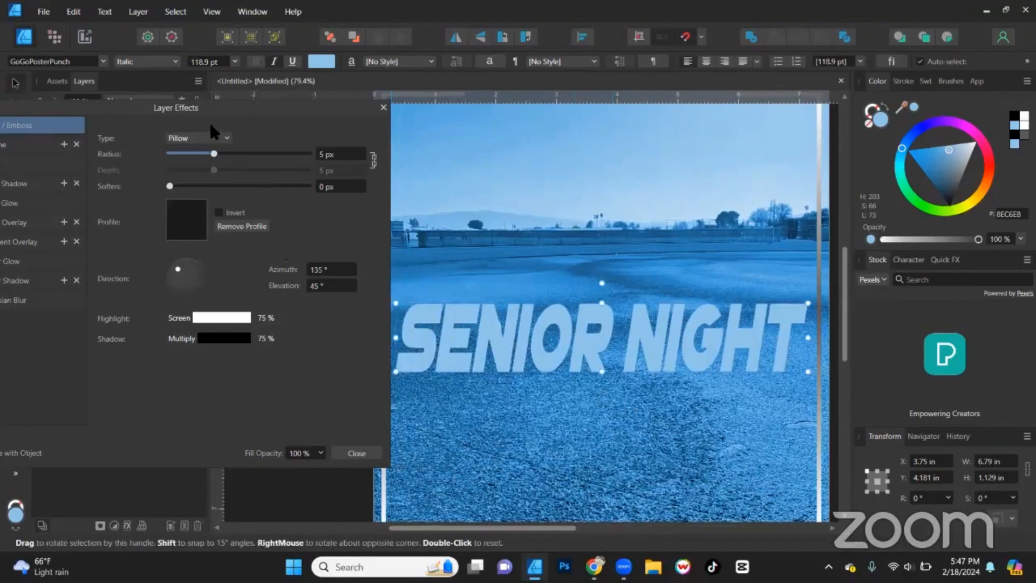
{"action": "scroll", "coordinate": [629, 302], "scroll_direction": "down", "scroll_amount": 1}
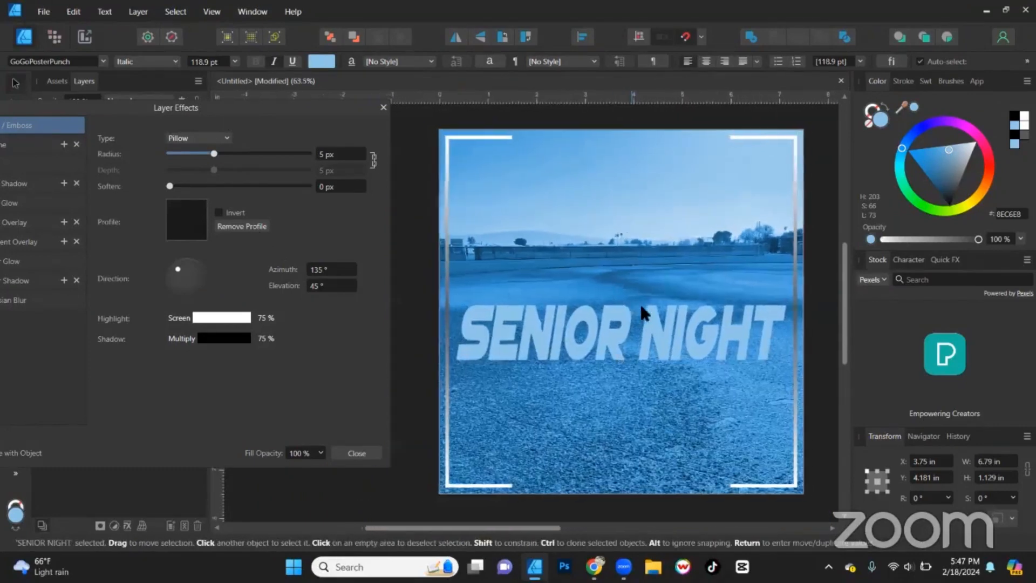
{"action": "left_click_drag", "start_coordinate": [235, 108], "coordinate": [289, 115]}
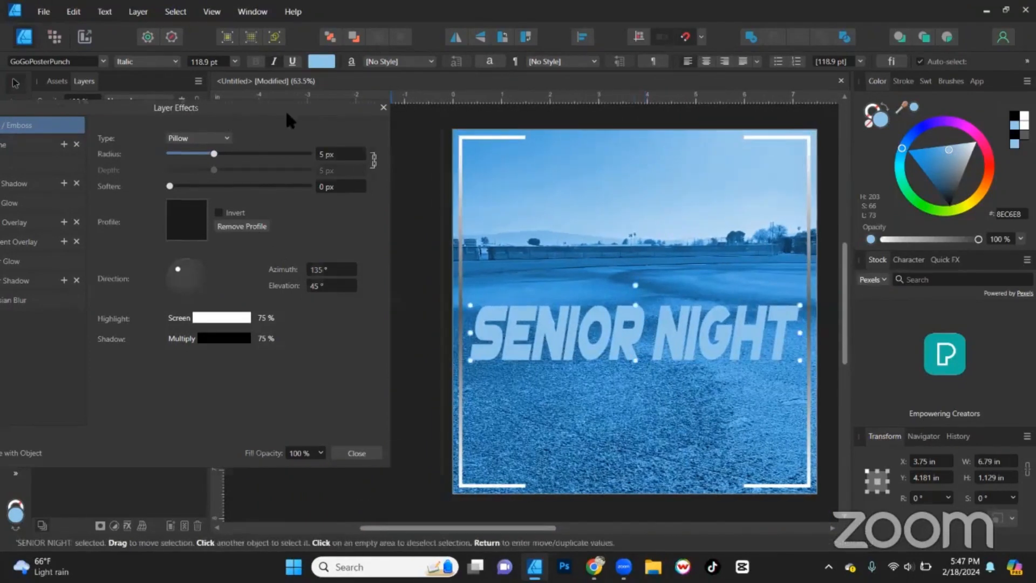
{"action": "left_click", "coordinate": [47, 152]}
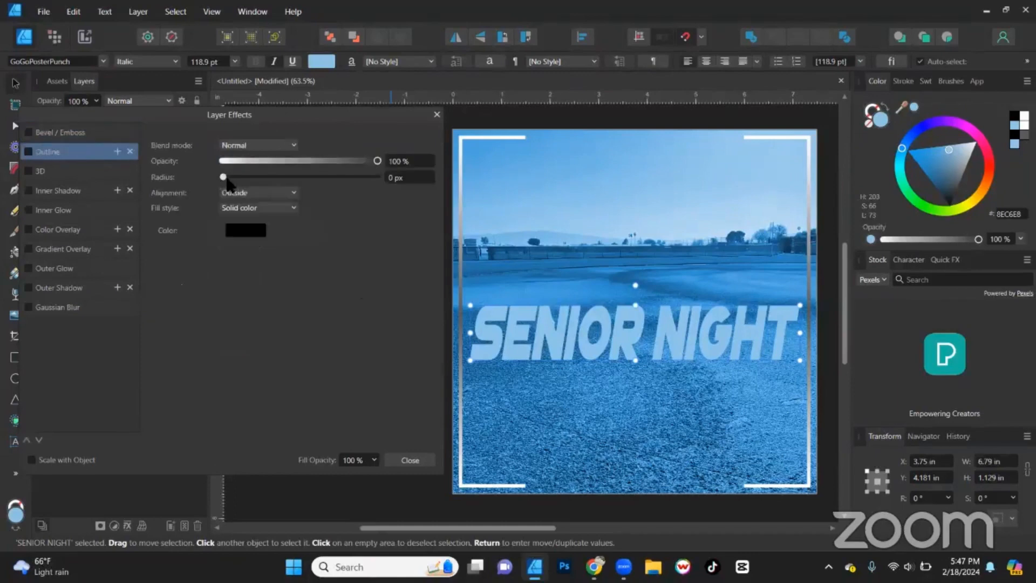
{"action": "left_click_drag", "start_coordinate": [224, 176], "coordinate": [283, 177]}
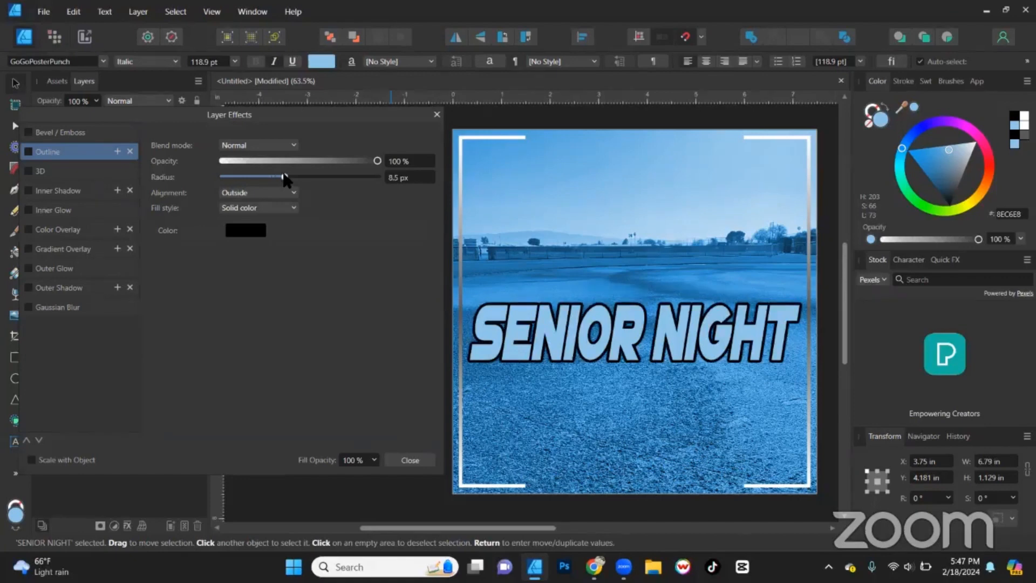
{"action": "left_click_drag", "start_coordinate": [285, 180], "coordinate": [285, 178]}
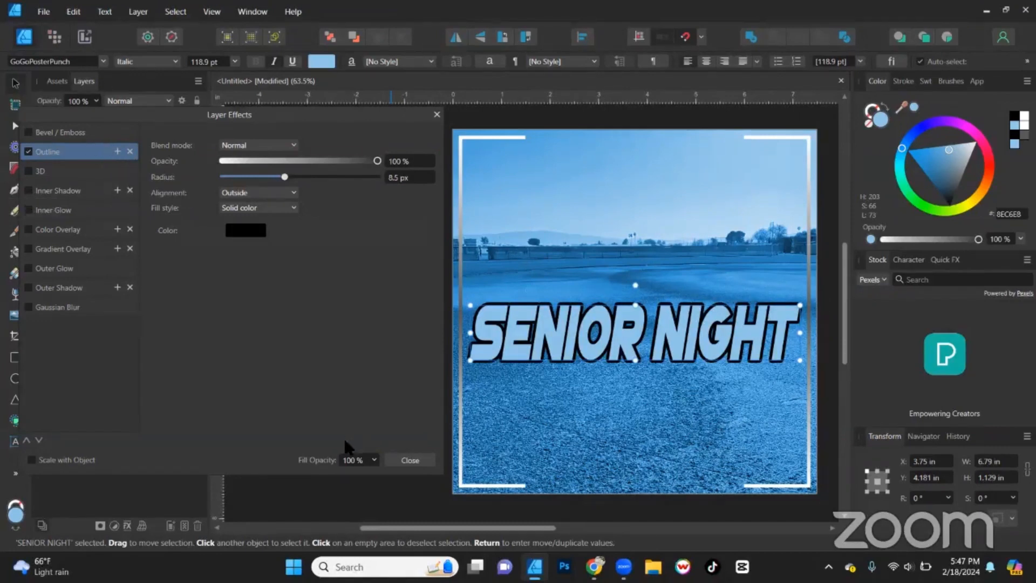
{"action": "left_click", "coordinate": [375, 460]}
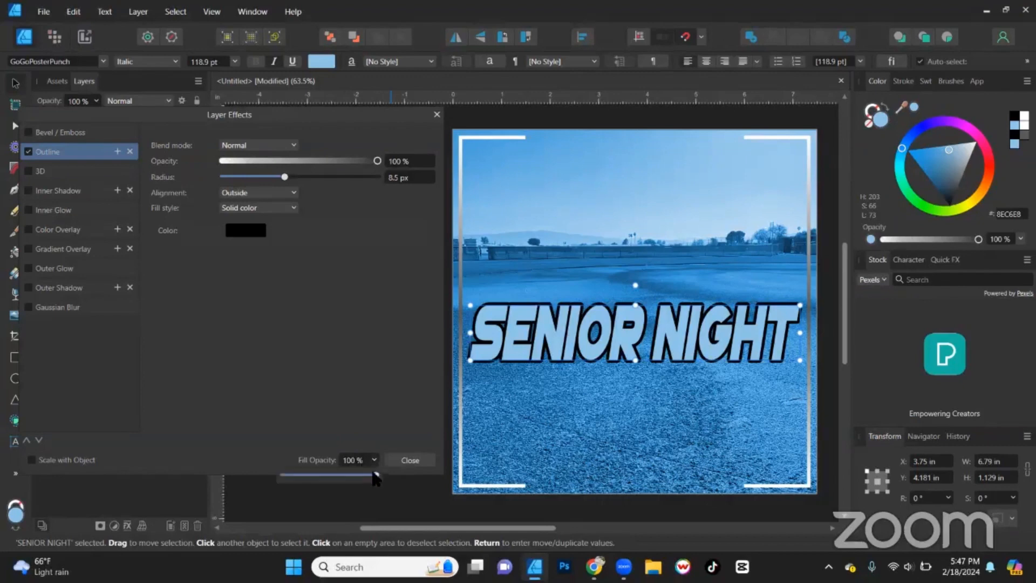
{"action": "left_click_drag", "start_coordinate": [376, 477], "coordinate": [179, 475]}
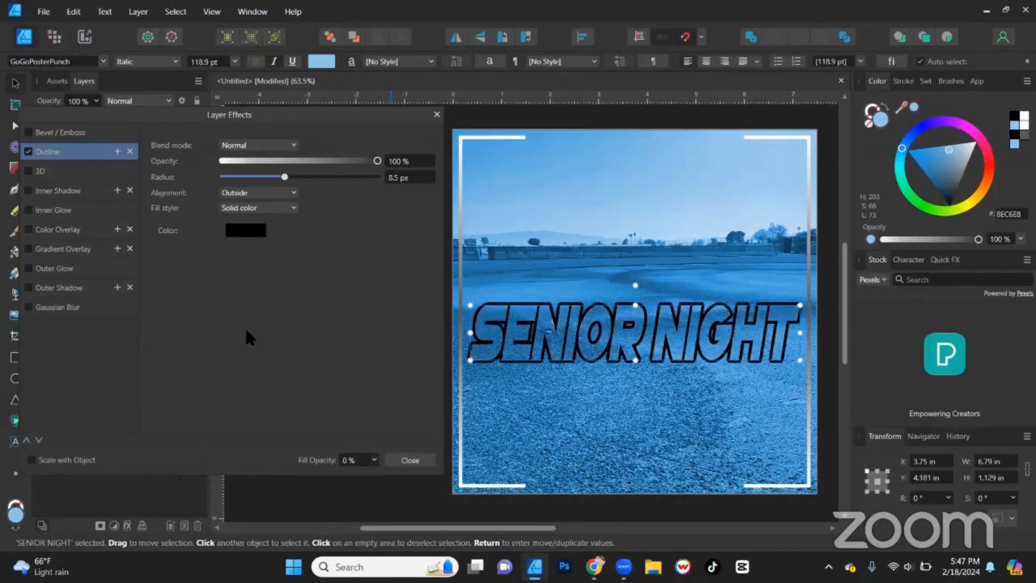
Add a black inner shadow to the upper SENIOR NIGHT text with 100% opacity, 13.7 px radius, 6.7 px offset and 26% intensity
{"action": "left_click", "coordinate": [57, 190]}
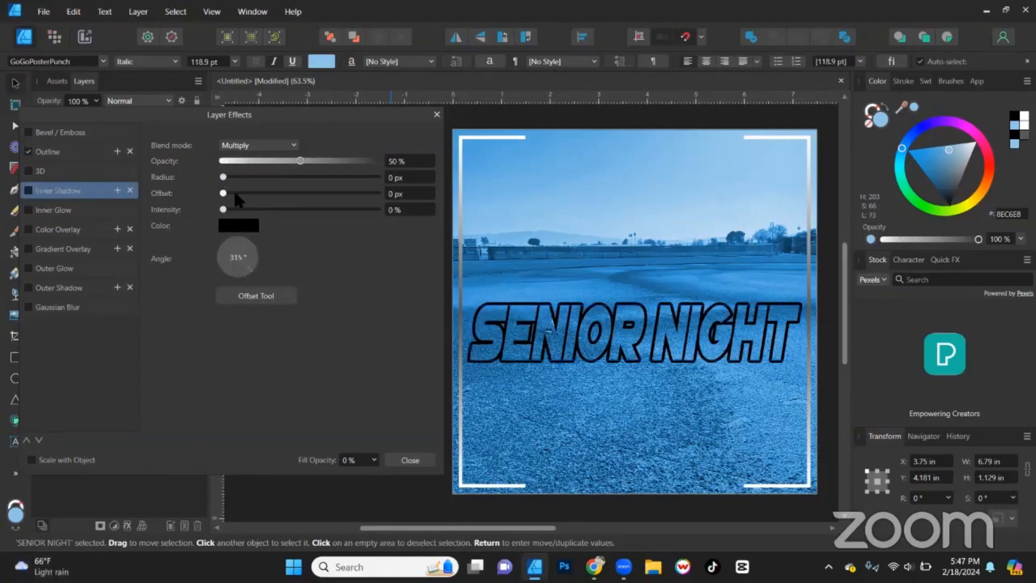
{"action": "left_click_drag", "start_coordinate": [281, 199], "coordinate": [285, 197]}
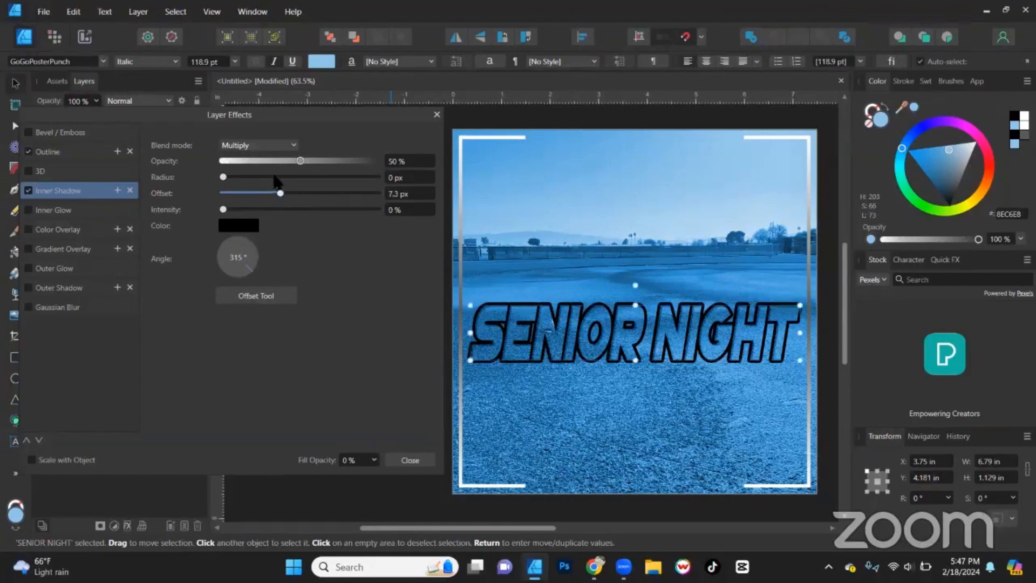
{"action": "scroll", "coordinate": [642, 356], "scroll_direction": "up", "scroll_amount": 2}
{"action": "scroll", "coordinate": [642, 357], "scroll_direction": "up", "scroll_amount": 2}
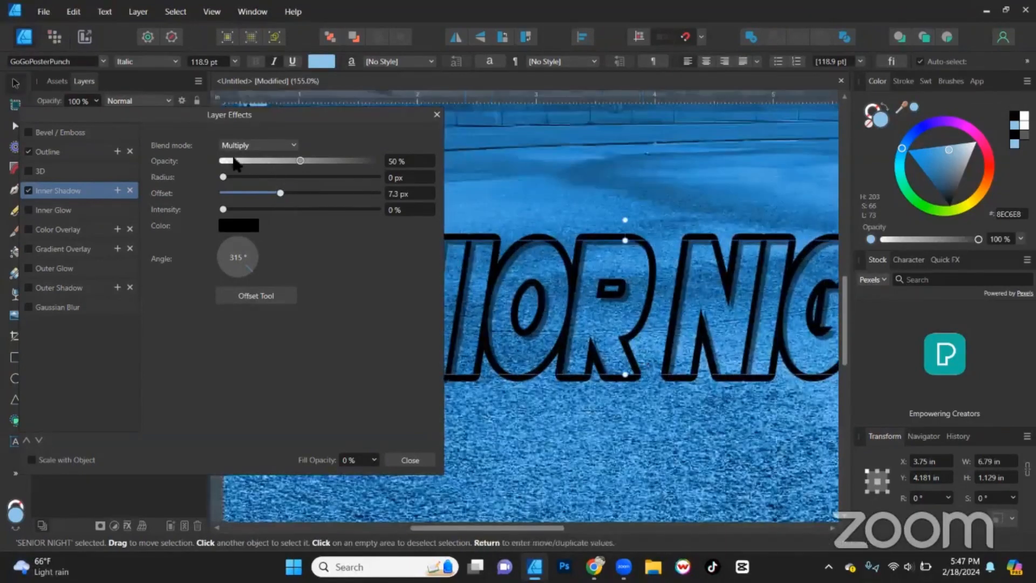
{"action": "left_click_drag", "start_coordinate": [294, 197], "coordinate": [461, 167]}
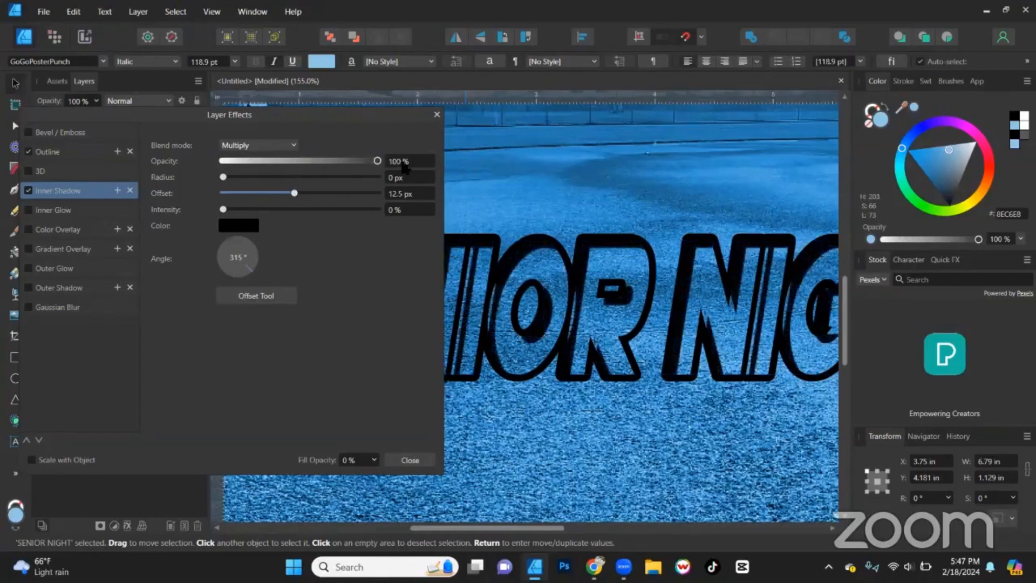
{"action": "mouse_move", "coordinate": [294, 194]}
{"action": "left_mouse_down"}
{"action": "mouse_move", "coordinate": [253, 177]}
{"action": "mouse_move", "coordinate": [296, 178]}
{"action": "left_mouse_up"}
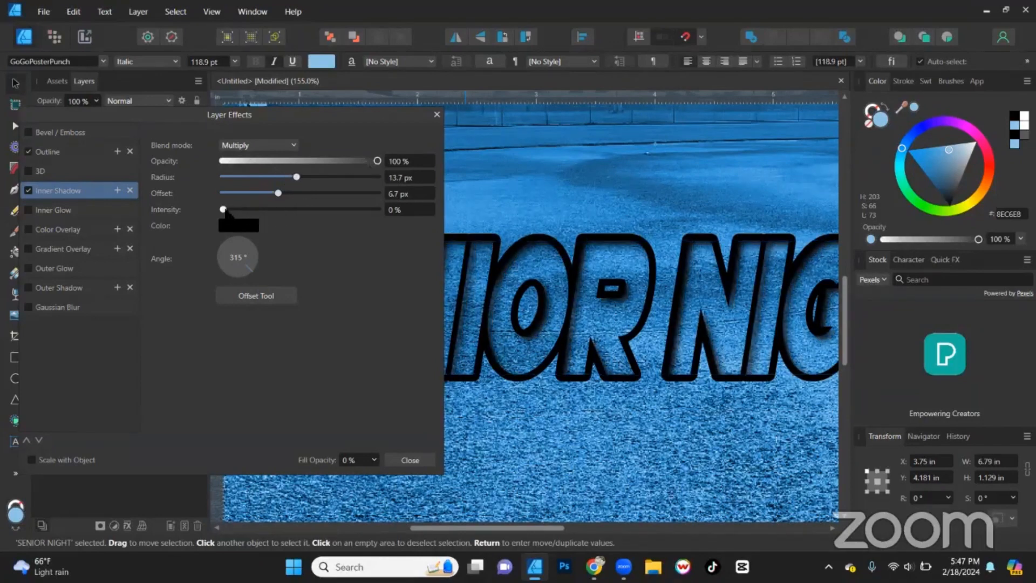
{"action": "left_click_drag", "start_coordinate": [223, 210], "coordinate": [262, 211]}
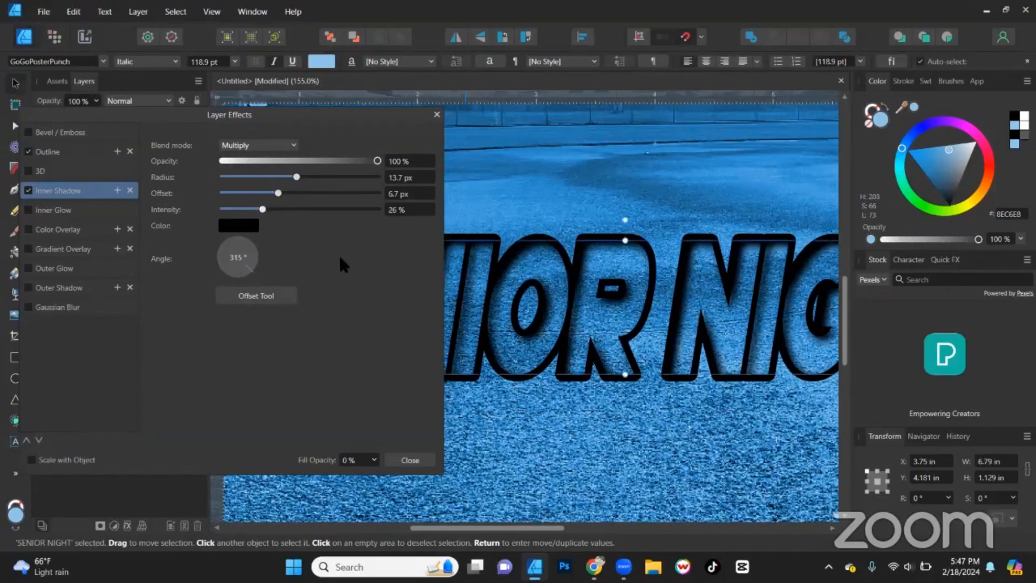
Add an outer shadow to the upper SENIOR NIGHT text with 18 px radius, 11.3 px offset and 41% intensity
{"action": "left_click", "coordinate": [58, 289]}
{"action": "left_click_drag", "start_coordinate": [216, 194], "coordinate": [292, 194]}
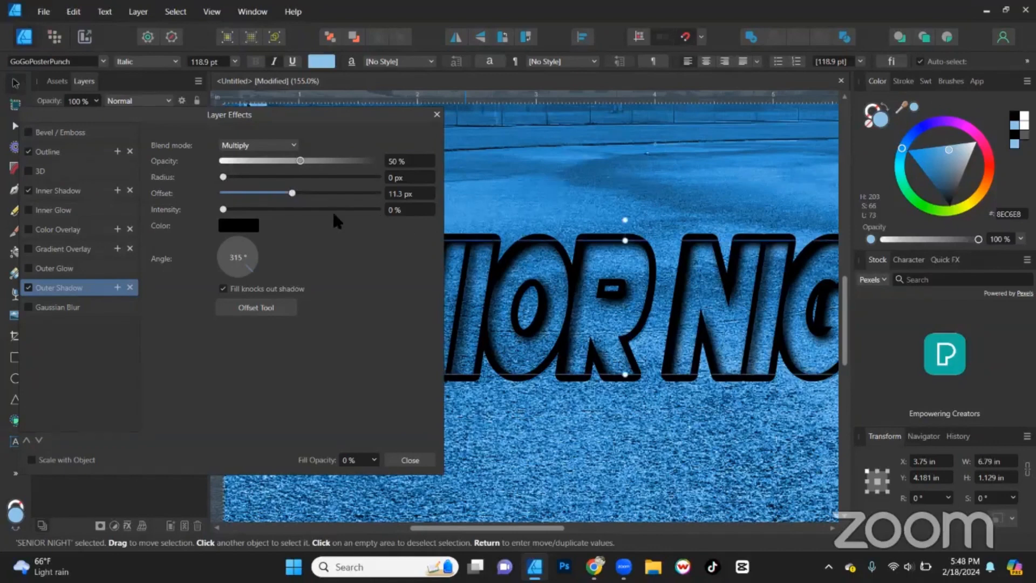
{"action": "left_click_drag", "start_coordinate": [223, 177], "coordinate": [304, 179]}
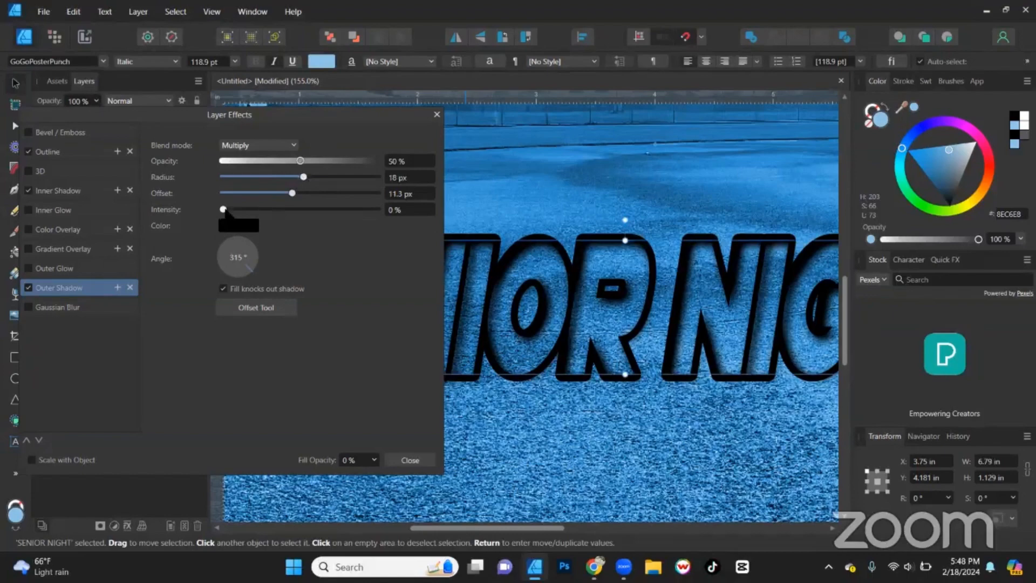
{"action": "left_click_drag", "start_coordinate": [223, 210], "coordinate": [288, 215]}
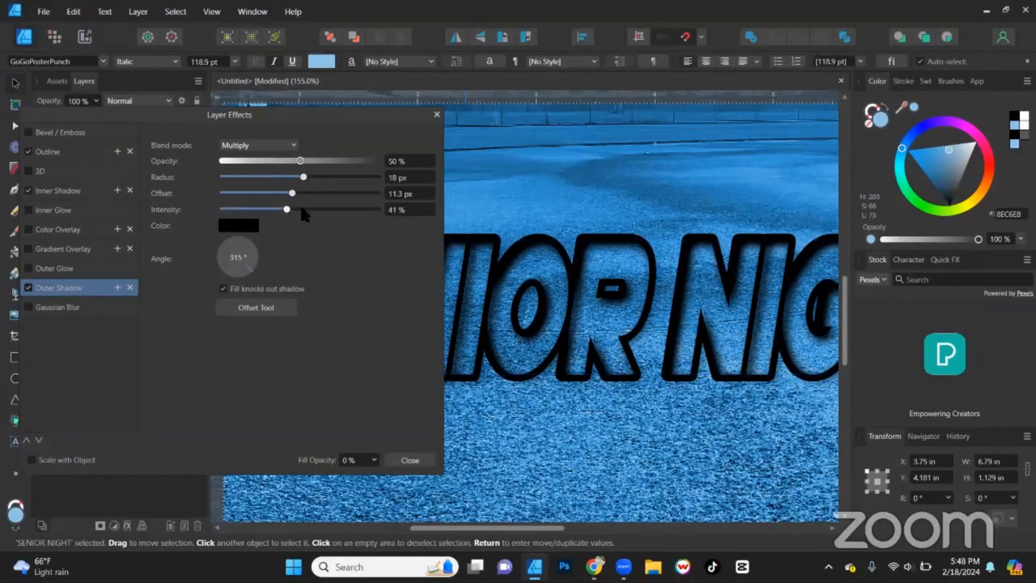
Reduce the outline radius of the upper SENIOR NIGHT text to 7 px and close the layer effects
{"action": "key", "text": "ctrl+0"}
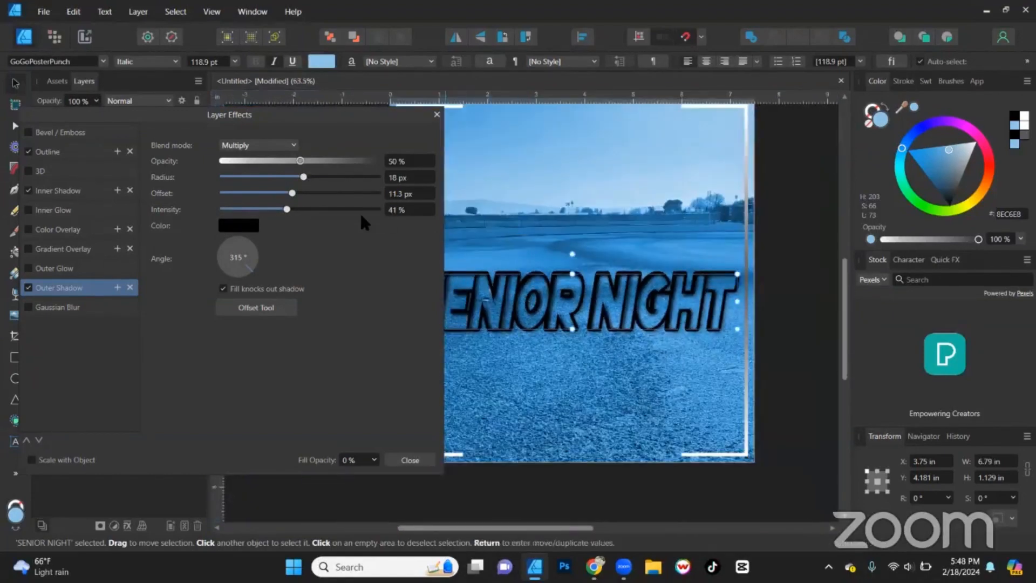
{"action": "left_click", "coordinate": [85, 153]}
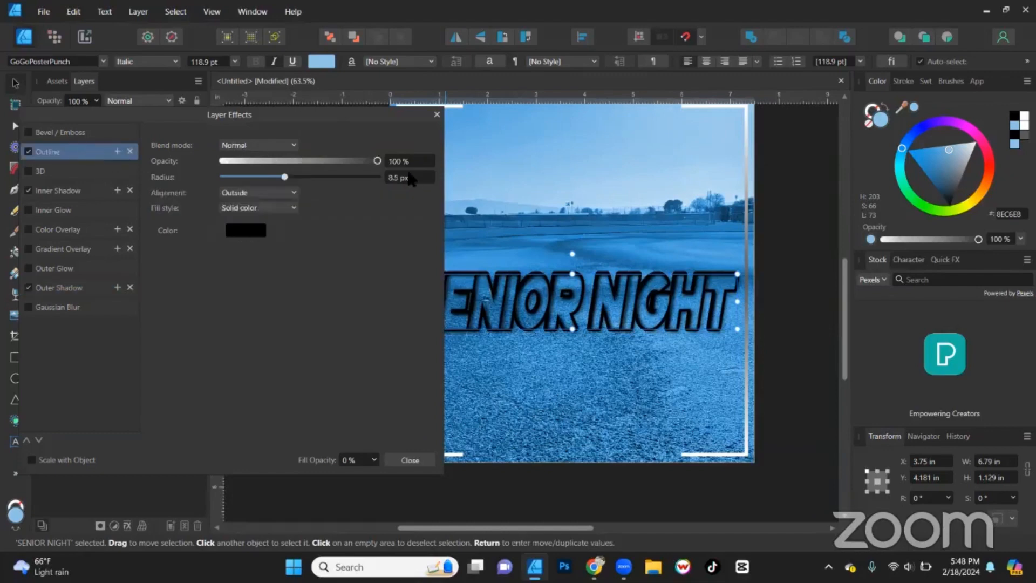
{"action": "left_click", "coordinate": [402, 178]}
{"action": "type", "text": "7"}
{"action": "key", "text": "Return"}
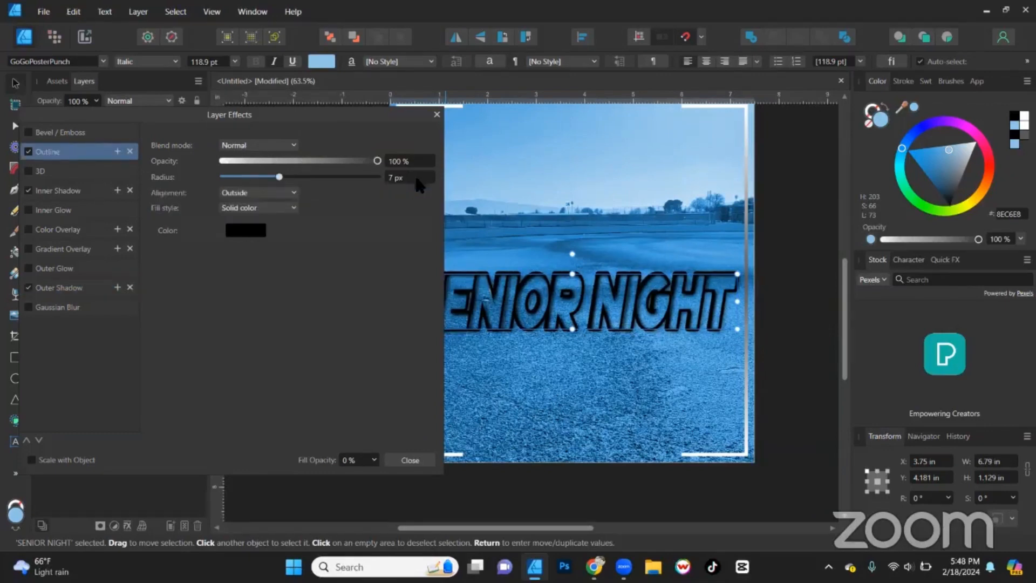
{"action": "scroll", "coordinate": [658, 284], "scroll_direction": "up", "scroll_amount": 4}
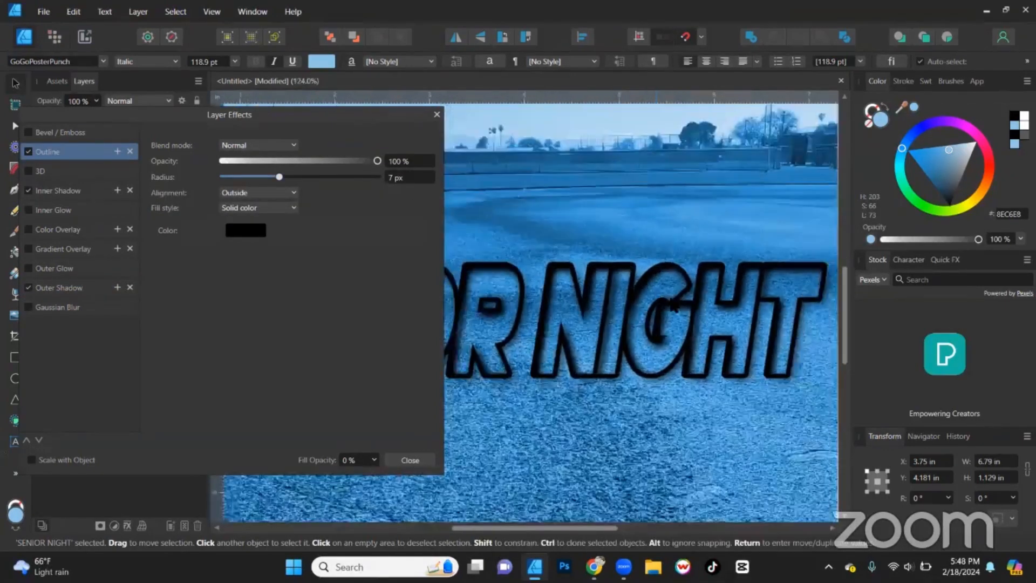
{"action": "scroll", "coordinate": [674, 305], "scroll_direction": "down", "scroll_amount": 3}
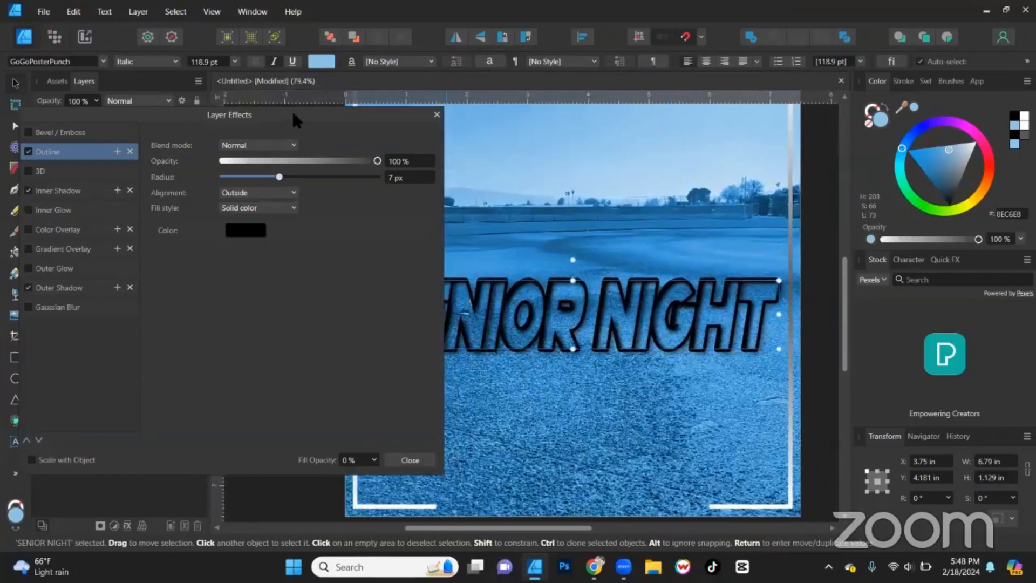
{"action": "left_click", "coordinate": [411, 460]}
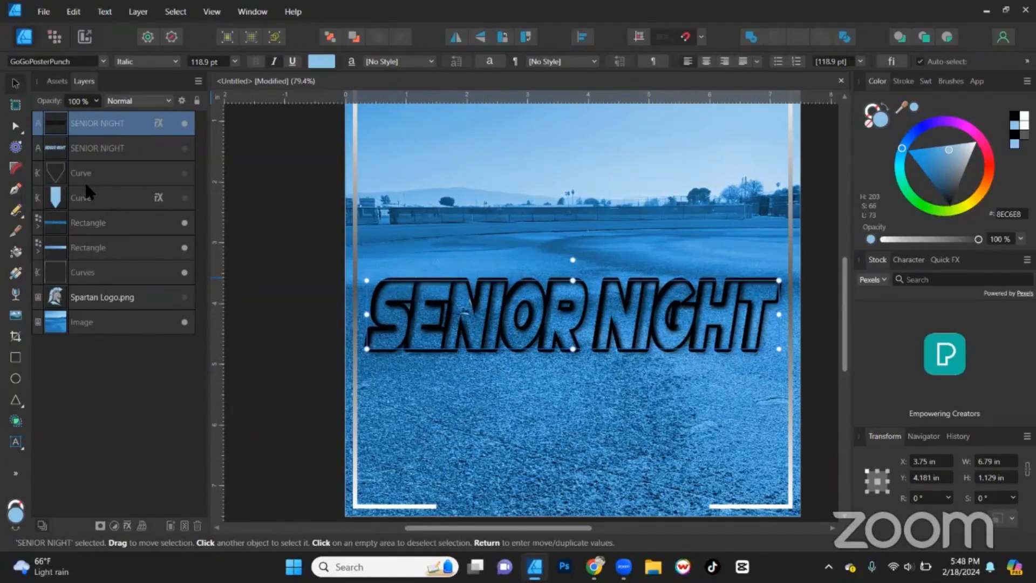
Show the light blue lower SENIOR NIGHT copy behind the outlined text and inspect the combined lettering
{"action": "left_click", "coordinate": [184, 148]}
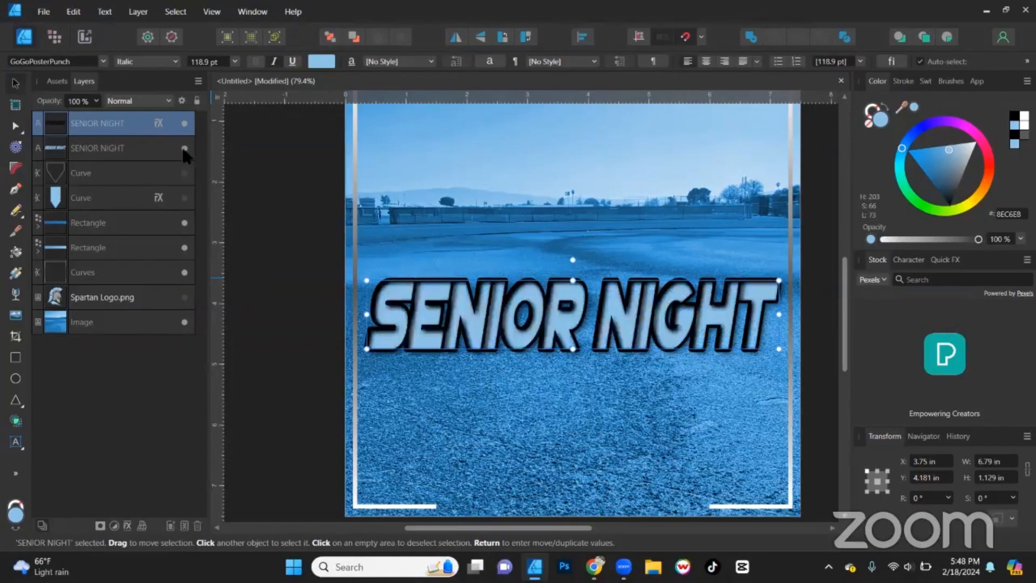
{"action": "scroll", "coordinate": [588, 324], "scroll_direction": "up", "scroll_amount": 4}
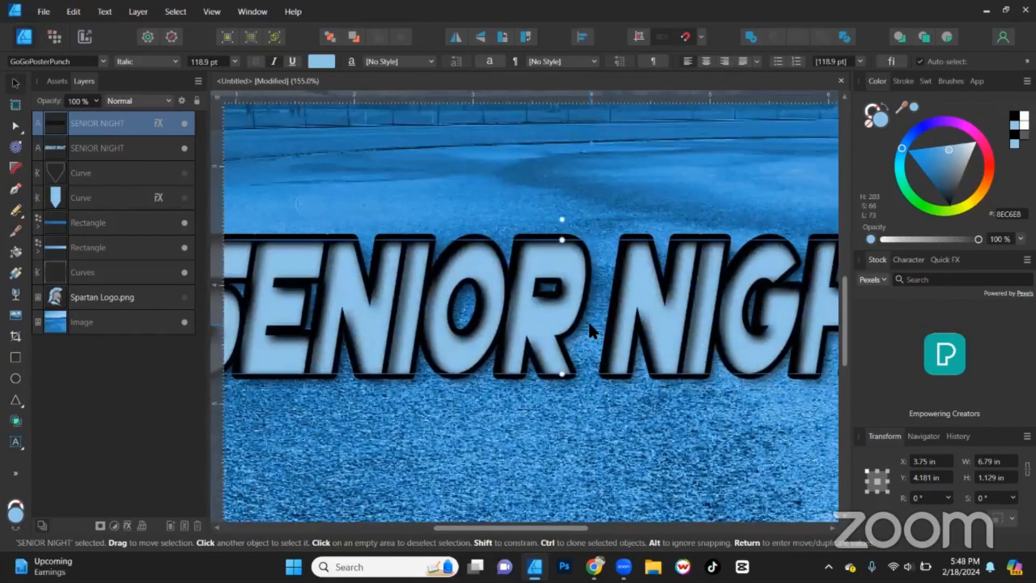
{"action": "scroll", "coordinate": [589, 325], "scroll_direction": "down", "scroll_amount": 2}
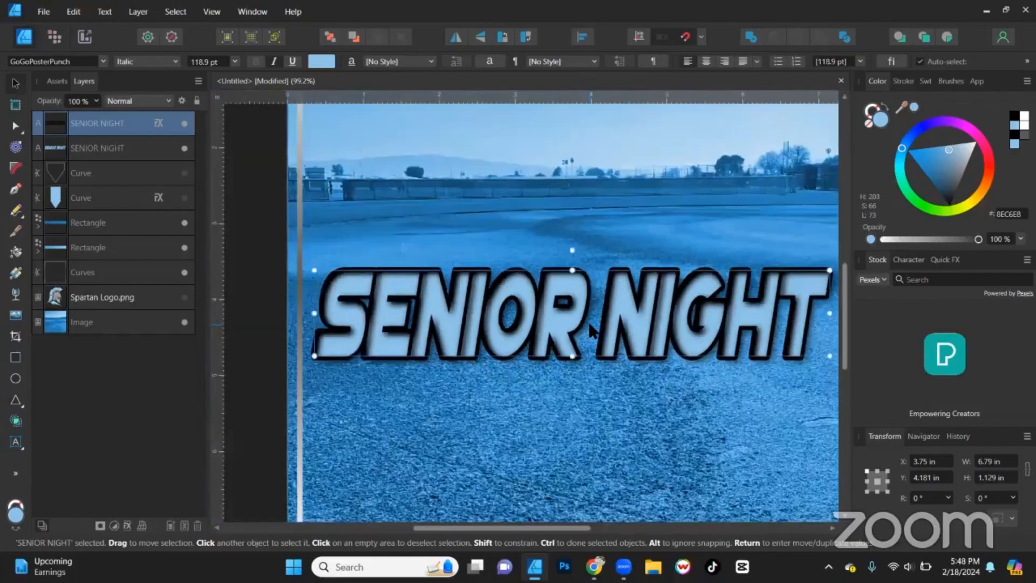
{"action": "scroll", "coordinate": [590, 328], "scroll_direction": "down", "scroll_amount": 1}
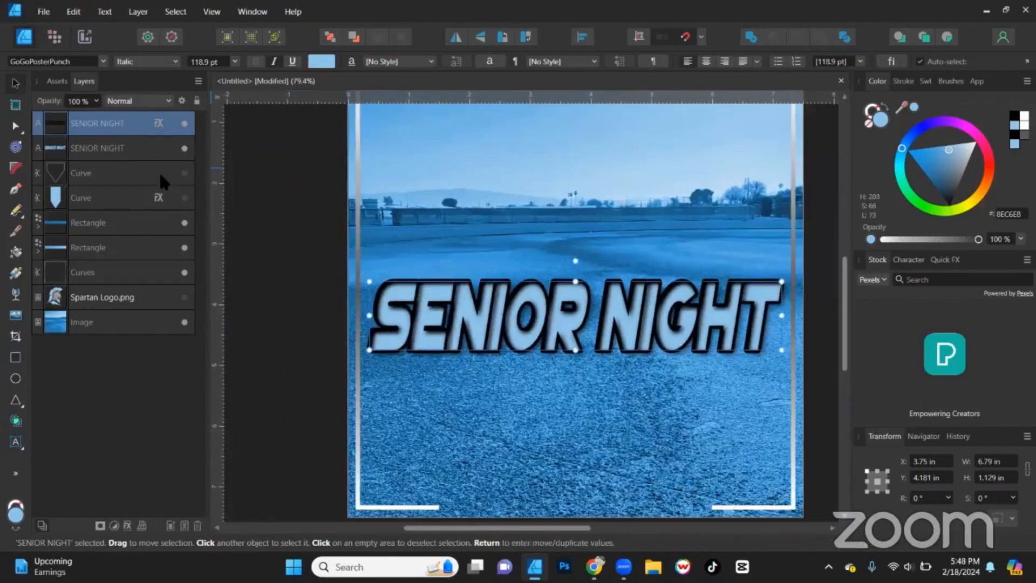
Show the pointed banner and its white outline again, and hide the light blue lower SENIOR NIGHT copy
{"action": "left_click", "coordinate": [184, 173]}
{"action": "left_click", "coordinate": [185, 197]}
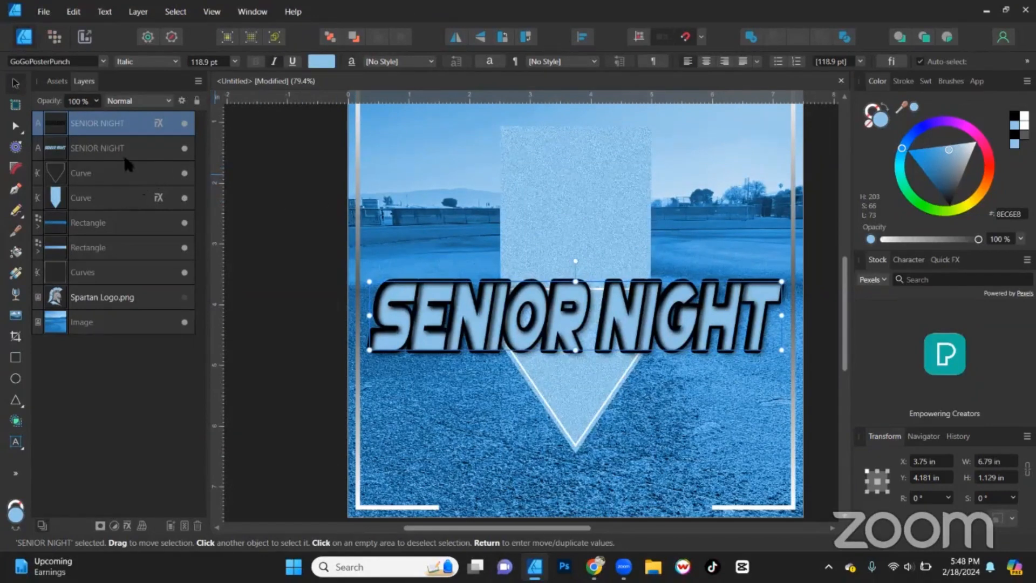
{"action": "left_click", "coordinate": [185, 147]}
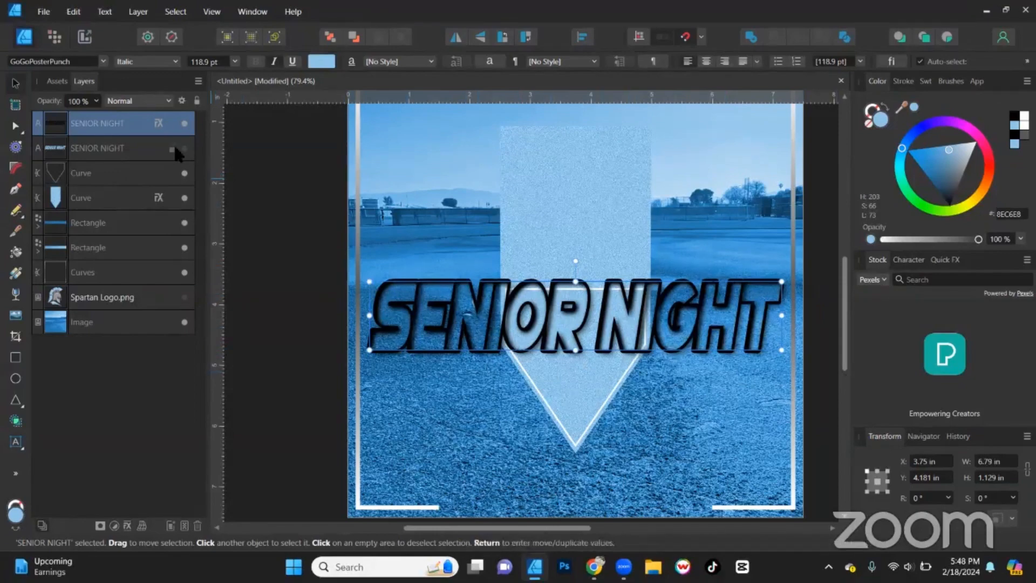
Show the light blue lower SENIOR NIGHT copy behind the outlined text and deselect the lettering
{"action": "left_click", "coordinate": [184, 149]}
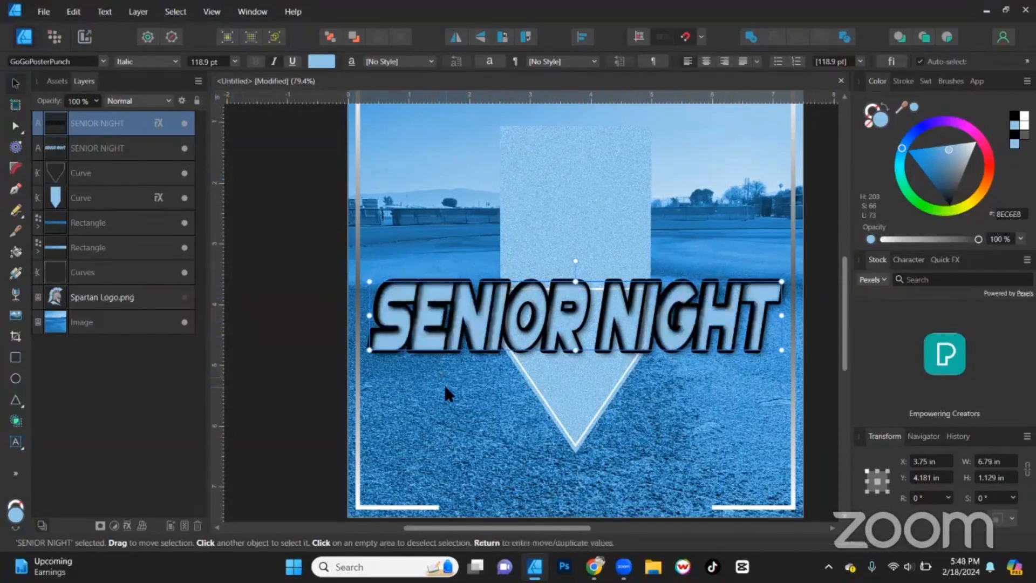
{"action": "scroll", "coordinate": [443, 383], "scroll_direction": "down", "scroll_amount": 1}
{"action": "left_click", "coordinate": [280, 364]}
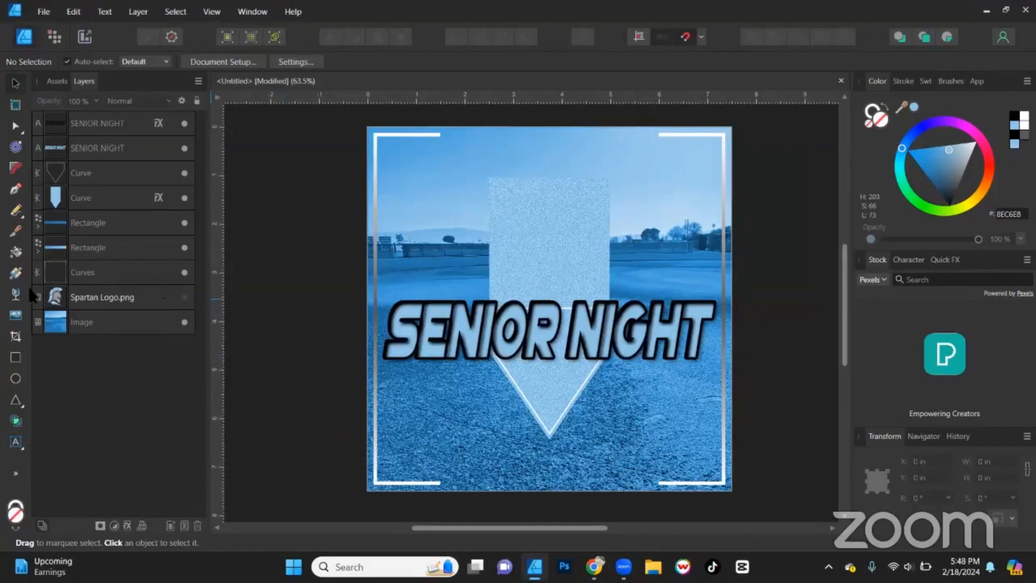
Start placing an image and browse the Downloads folder for a player cutout PNG, previewing 8sb2 and 15sb2
{"action": "left_click", "coordinate": [12, 318]}
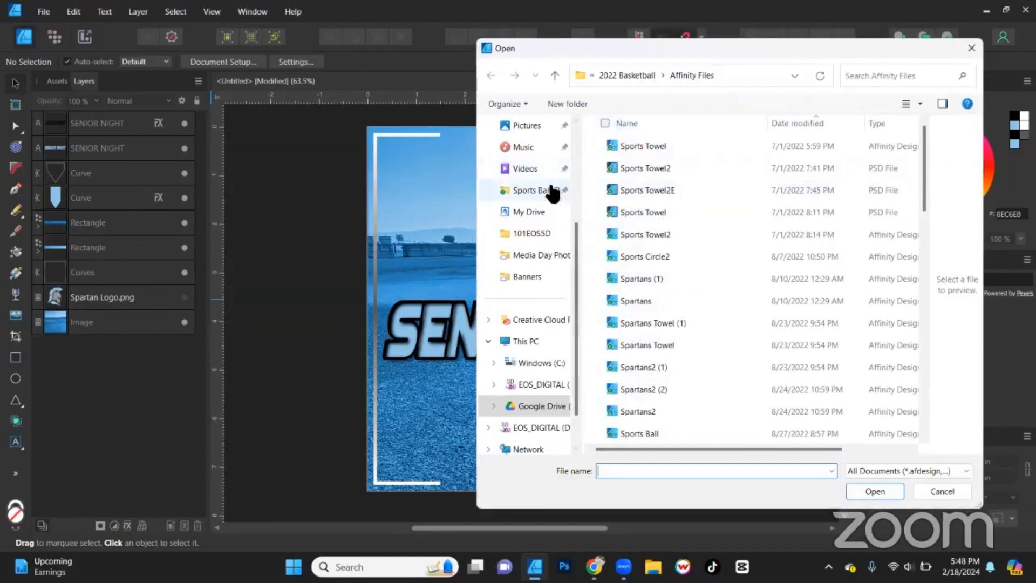
{"action": "scroll", "coordinate": [540, 194], "scroll_direction": "up", "scroll_amount": 3}
{"action": "left_click", "coordinate": [534, 237]}
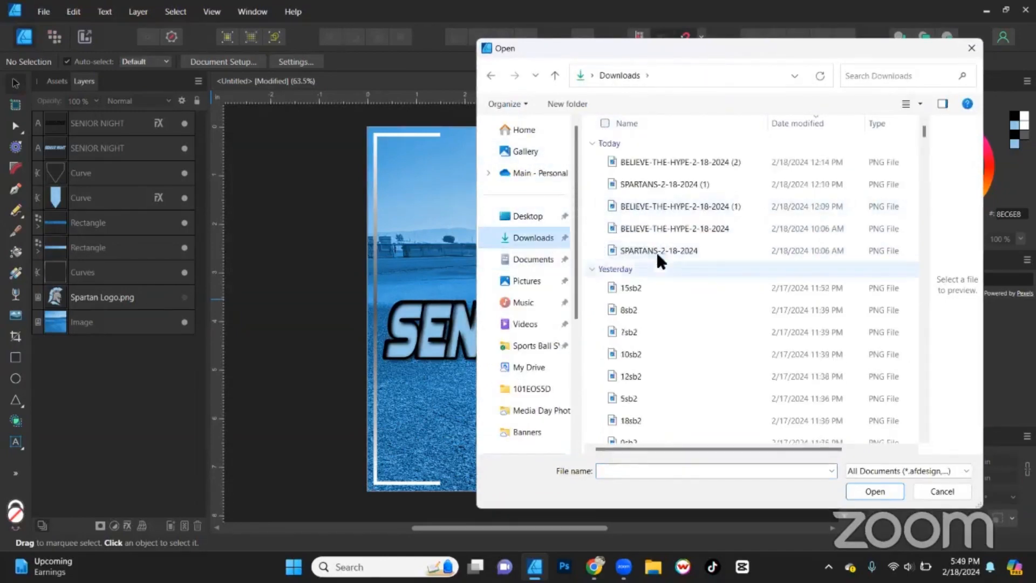
{"action": "left_click", "coordinate": [647, 308]}
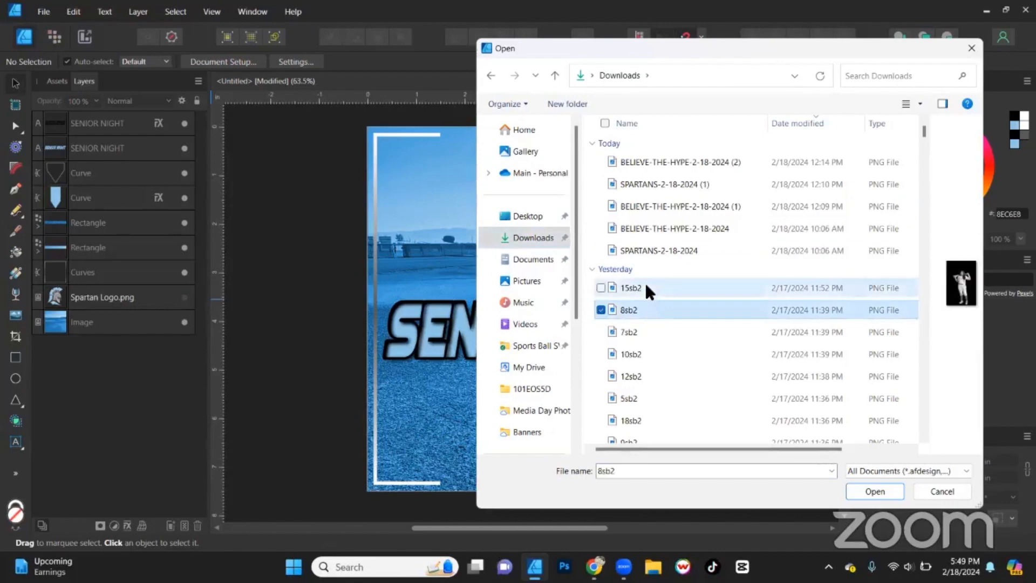
{"action": "left_click", "coordinate": [648, 288]}
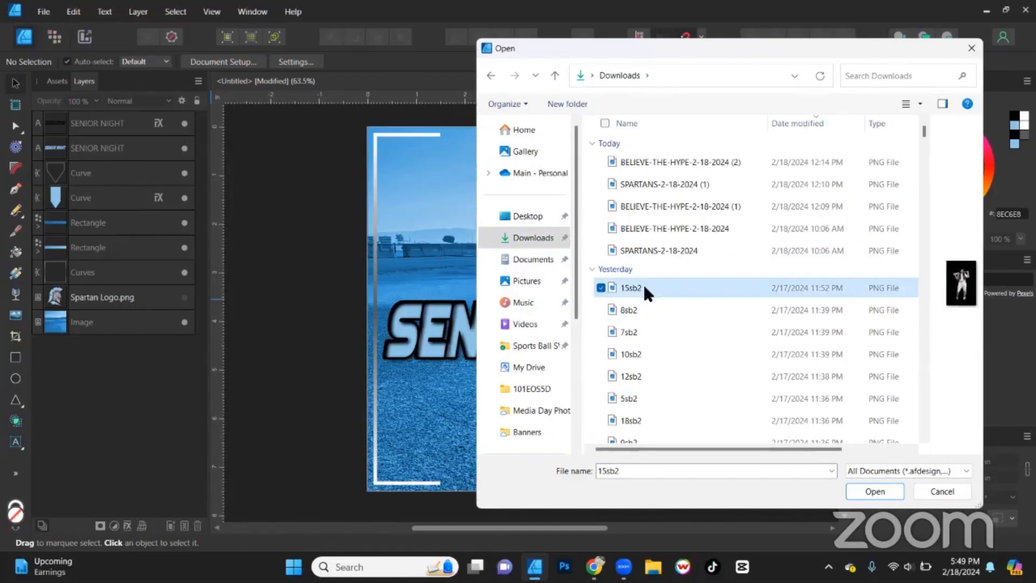
{"action": "scroll", "coordinate": [650, 332], "scroll_direction": "down", "scroll_amount": 1}
{"action": "scroll", "coordinate": [649, 325], "scroll_direction": "down", "scroll_amount": 1}
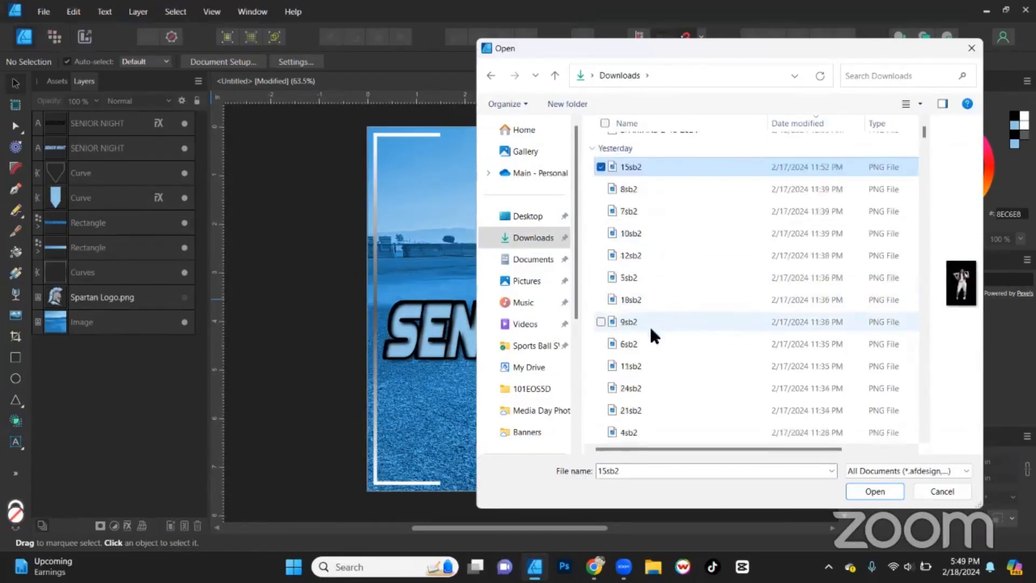
{"action": "scroll", "coordinate": [644, 396], "scroll_direction": "down", "scroll_amount": 3}
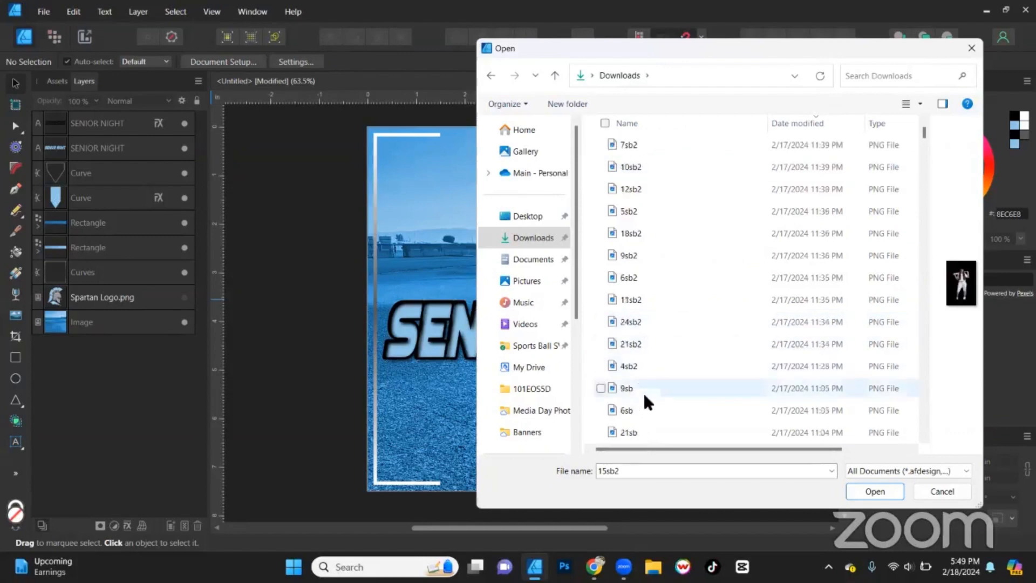
{"action": "scroll", "coordinate": [640, 373], "scroll_direction": "down", "scroll_amount": 1}
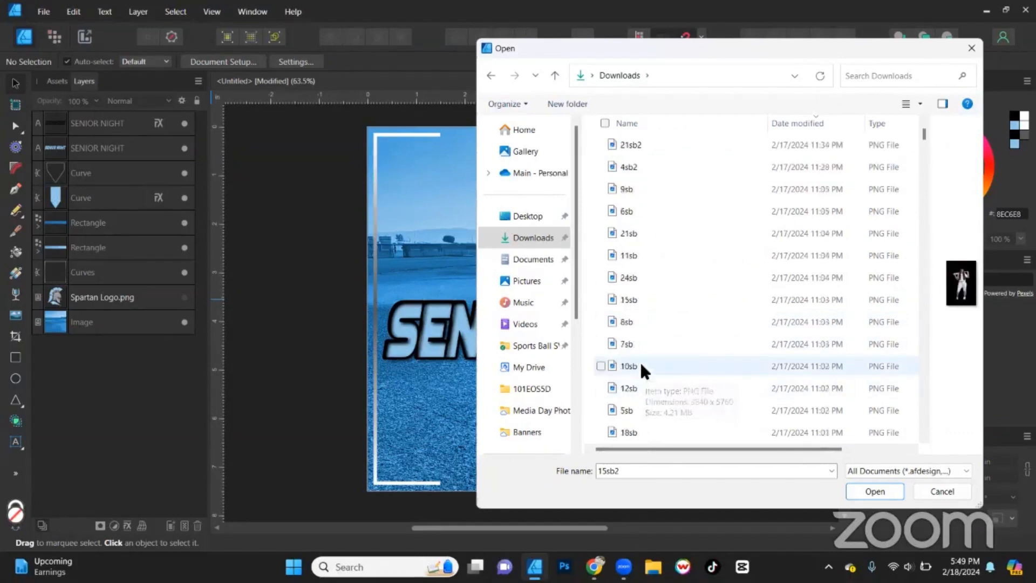
Place the 15sb player photo over the home-plate banner and enlarge it to about 4.8 in wide
{"action": "left_click", "coordinate": [635, 300]}
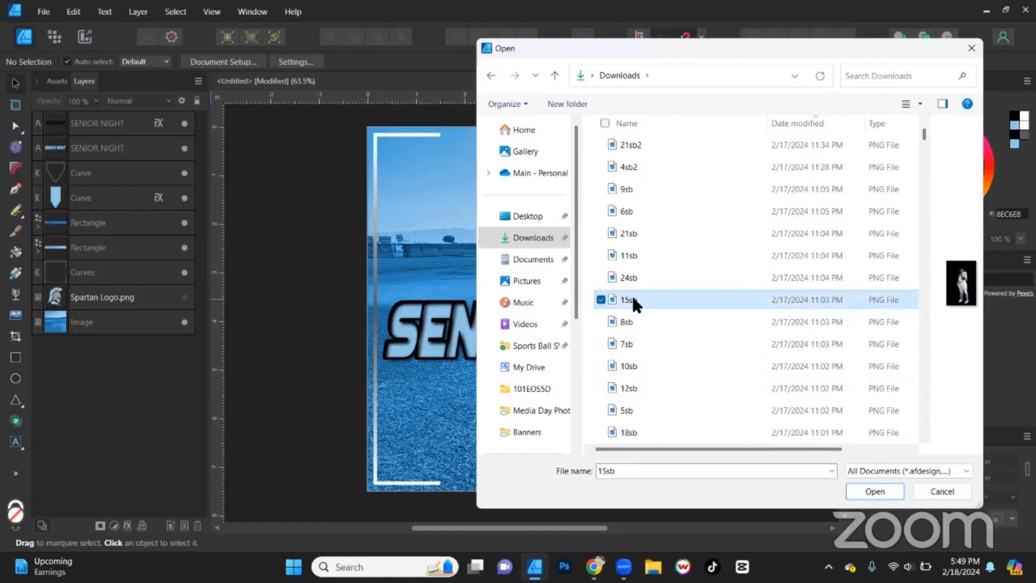
{"action": "double_click", "coordinate": [633, 300]}
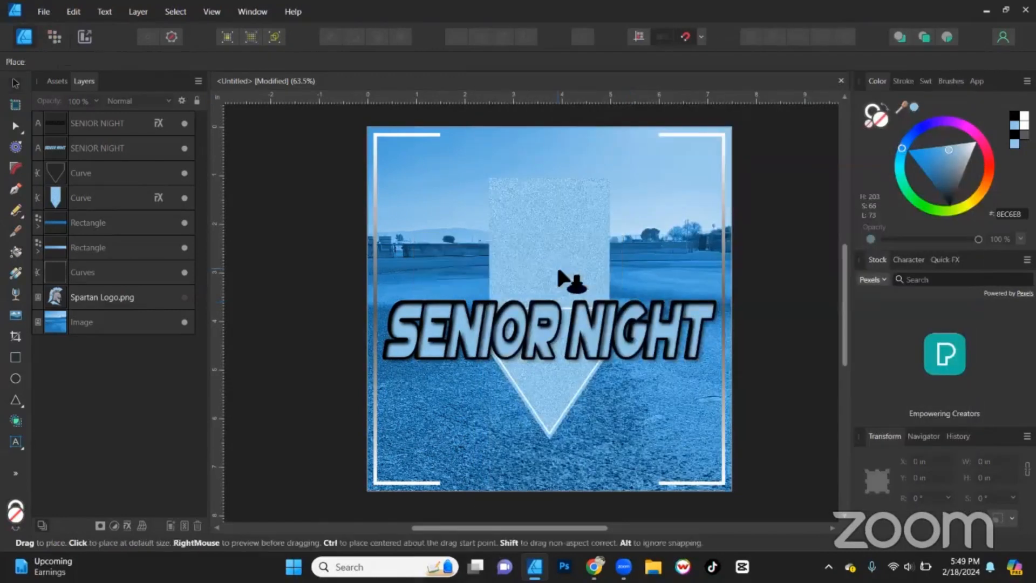
{"action": "left_click_drag", "start_coordinate": [478, 178], "coordinate": [651, 477]}
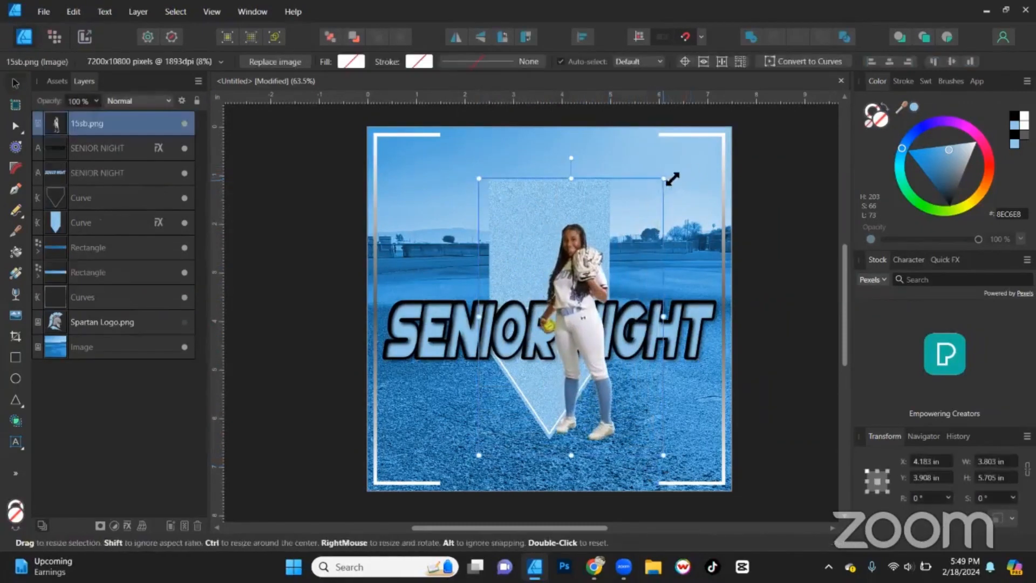
{"action": "left_click_drag", "start_coordinate": [672, 178], "coordinate": [711, 106]}
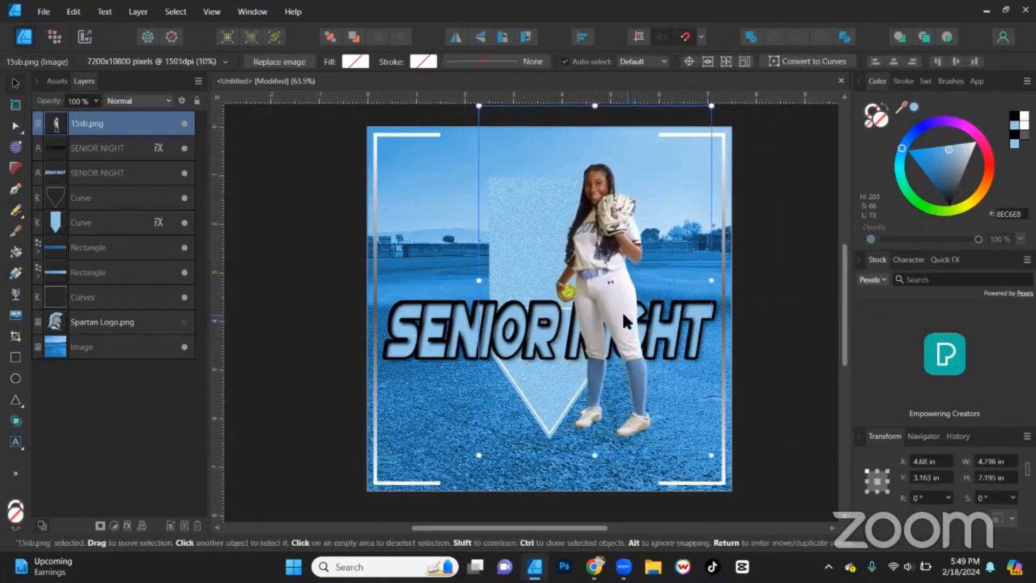
{"action": "left_click_drag", "start_coordinate": [624, 315], "coordinate": [567, 303]}
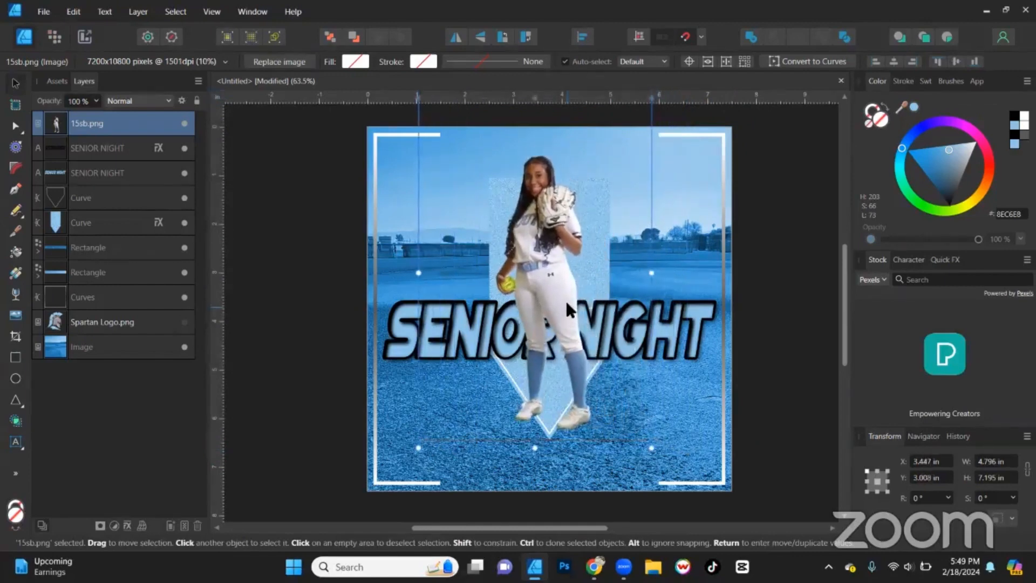
Hide the player photo and stretch both home-plate banner curves downward together
{"action": "scroll", "coordinate": [569, 295], "scroll_direction": "down", "scroll_amount": 1}
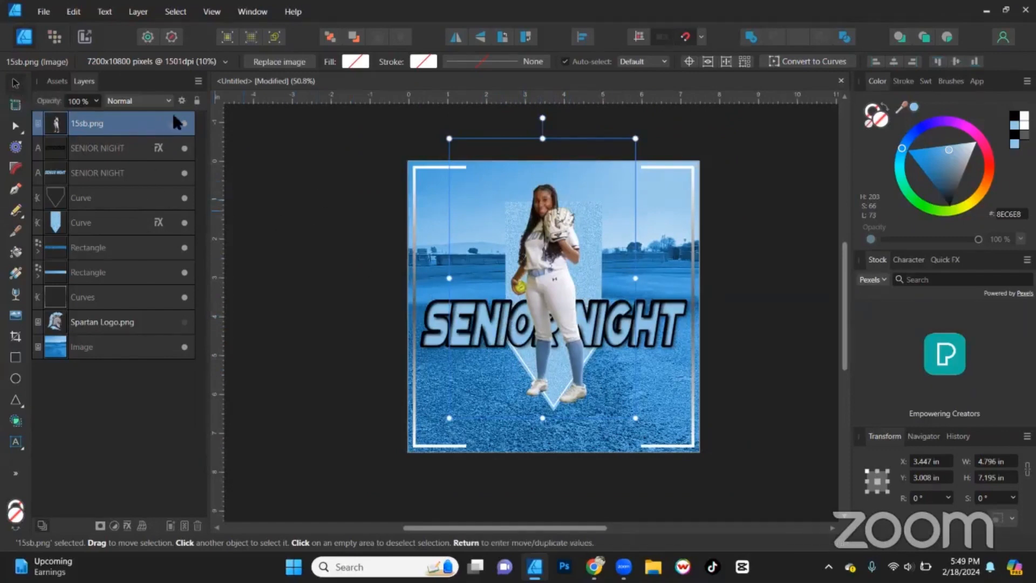
{"action": "left_click", "coordinate": [184, 124]}
{"action": "left_click", "coordinate": [280, 185]}
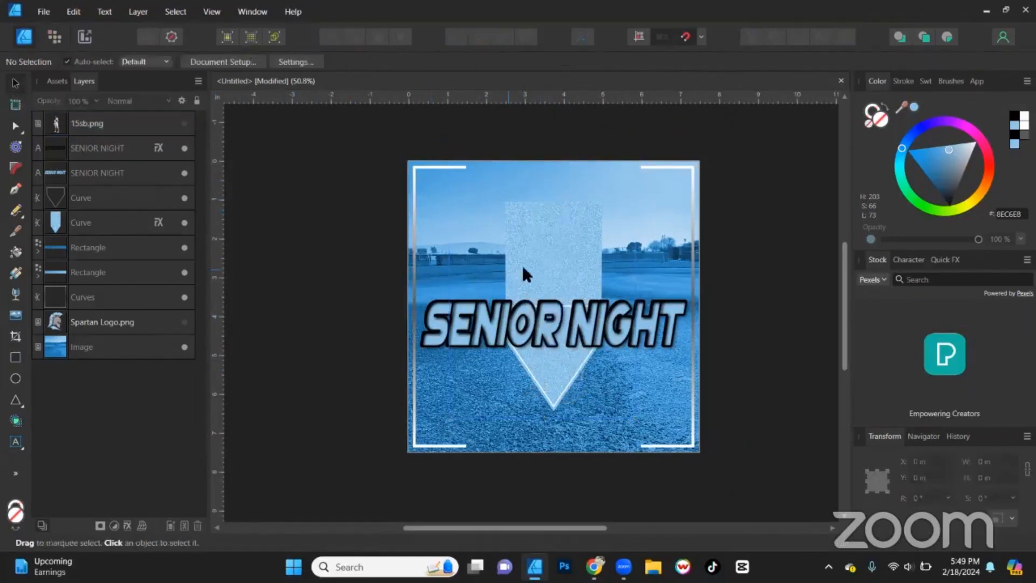
{"action": "left_click", "coordinate": [102, 200]}
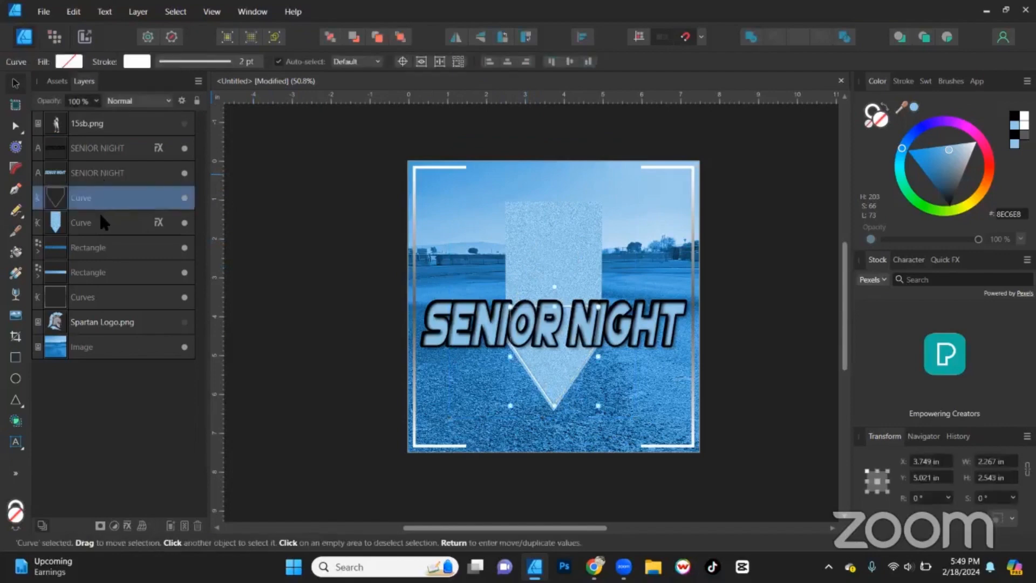
{"action": "left_click", "coordinate": [105, 219], "text": "shift"}
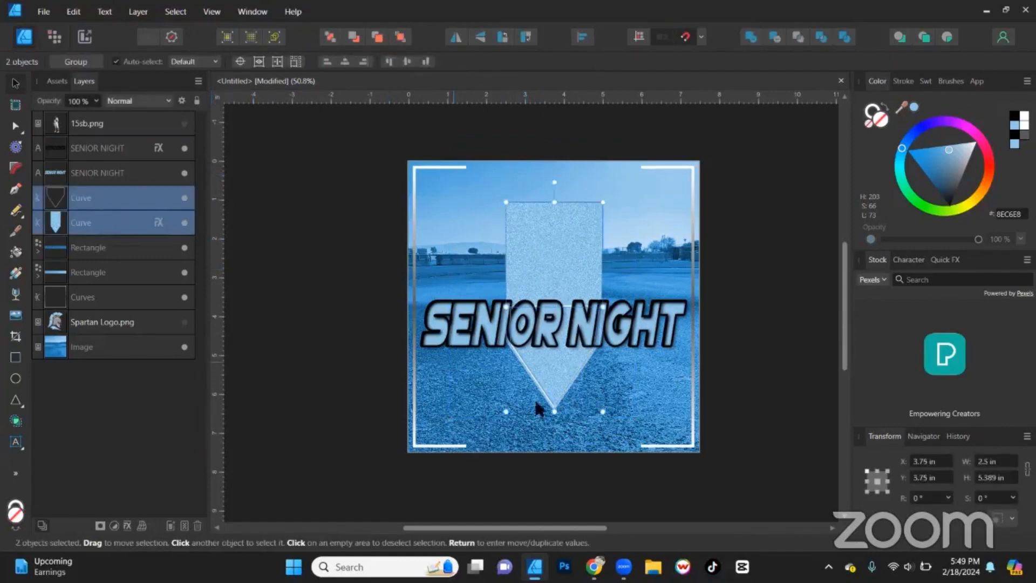
{"action": "mouse_move", "coordinate": [603, 412]}
{"action": "left_mouse_down"}
{"action": "mouse_move", "coordinate": [602, 442]}
{"action": "mouse_move", "coordinate": [602, 431]}
{"action": "left_mouse_up"}
Scale both SENIOR NIGHT text layers down together to about 6.04 in wide
{"action": "left_click_drag", "start_coordinate": [360, 267], "coordinate": [655, 325]}
{"action": "left_click_drag", "start_coordinate": [591, 317], "coordinate": [605, 314]}
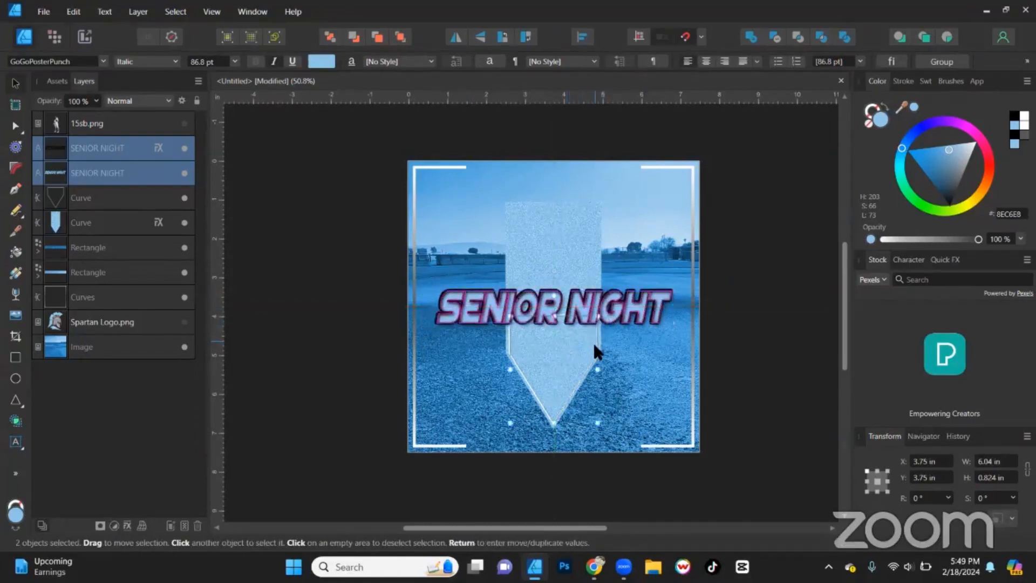
Lower the top edge of the white home-plate outline to just below the SENIOR NIGHT text, at about 4.39 in
{"action": "left_click", "coordinate": [594, 341]}
{"action": "scroll", "coordinate": [594, 346], "scroll_direction": "up", "scroll_amount": 1}
{"action": "scroll", "coordinate": [595, 346], "scroll_direction": "up", "scroll_amount": 2}
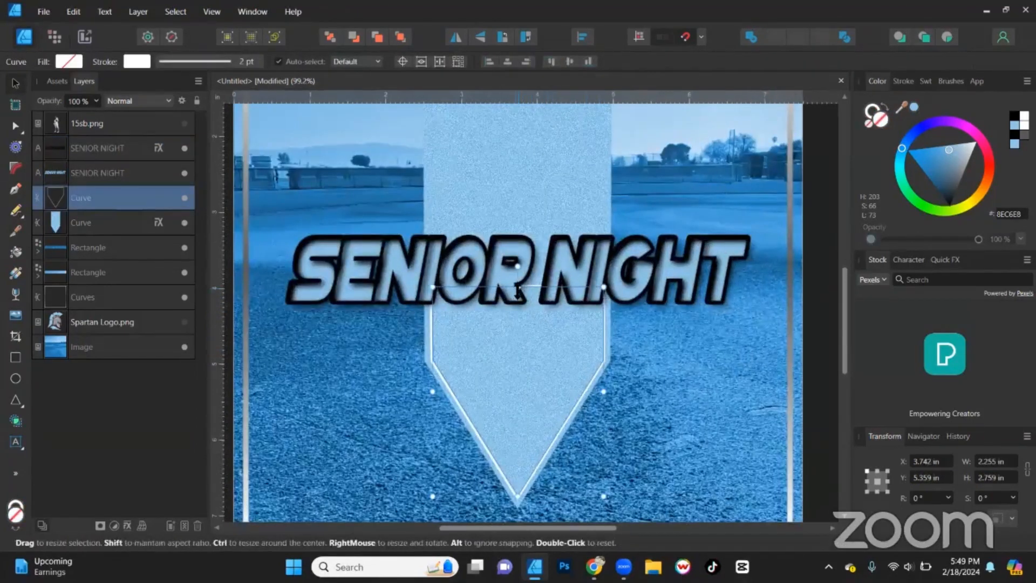
{"action": "left_click_drag", "start_coordinate": [519, 287], "coordinate": [520, 295]}
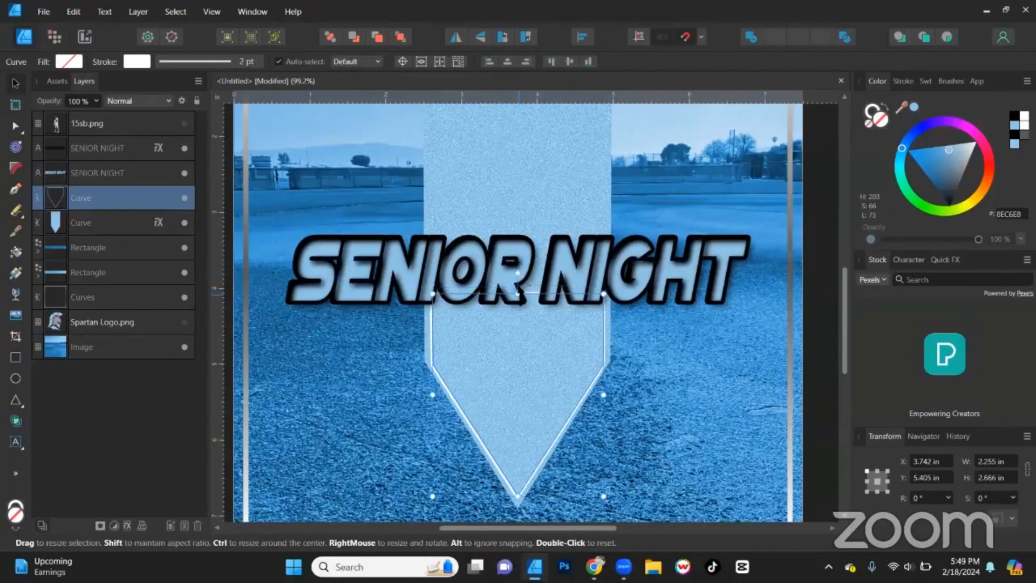
{"action": "left_click", "coordinate": [15, 126]}
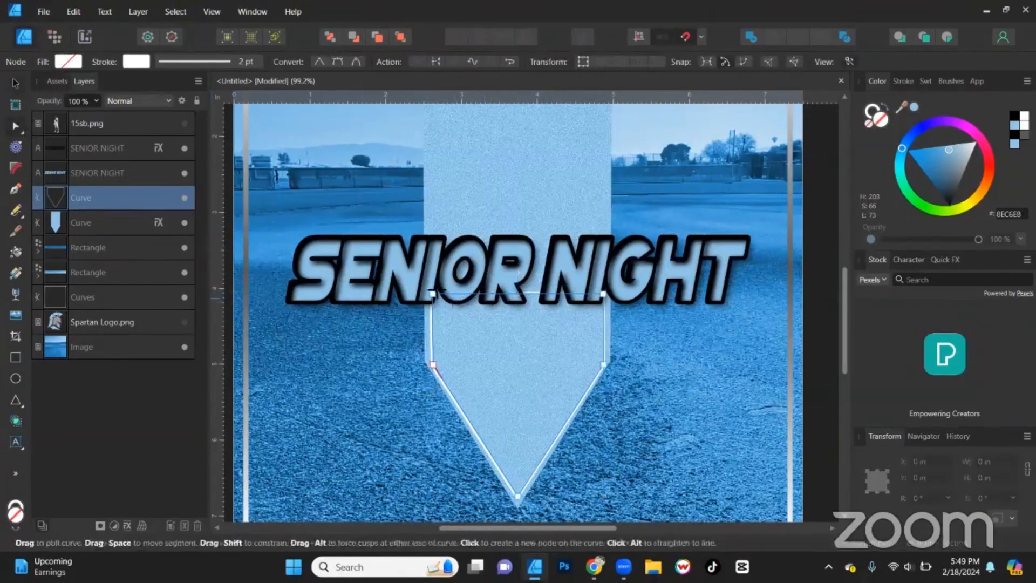
{"action": "left_click_drag", "start_coordinate": [413, 278], "coordinate": [652, 332]}
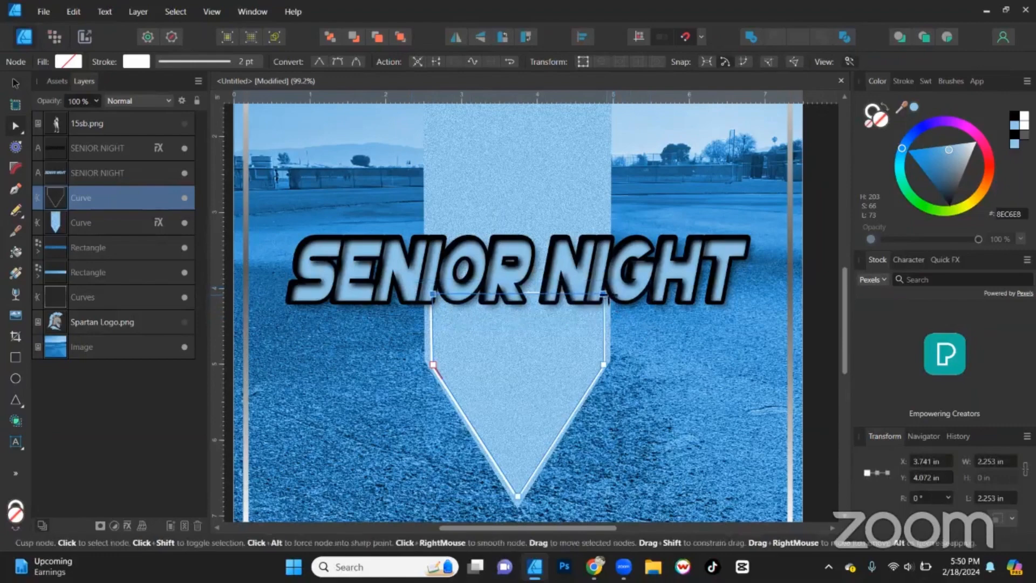
{"action": "left_click_drag", "start_coordinate": [603, 295], "coordinate": [604, 318]}
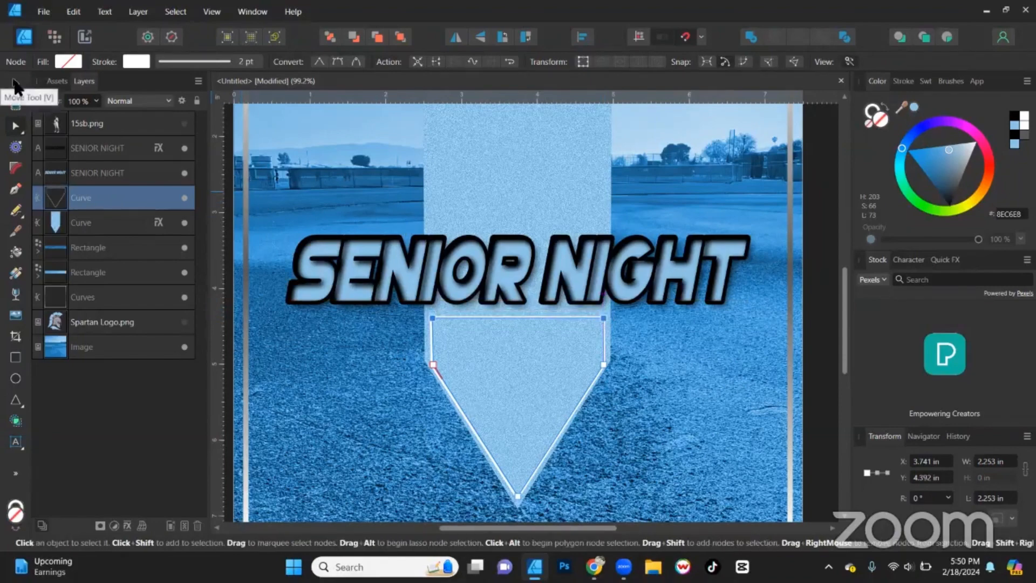
Enlarge both SENIOR NIGHT text layers together to about 6.6 in wide and 1.04 in high
{"action": "left_click", "coordinate": [110, 153]}
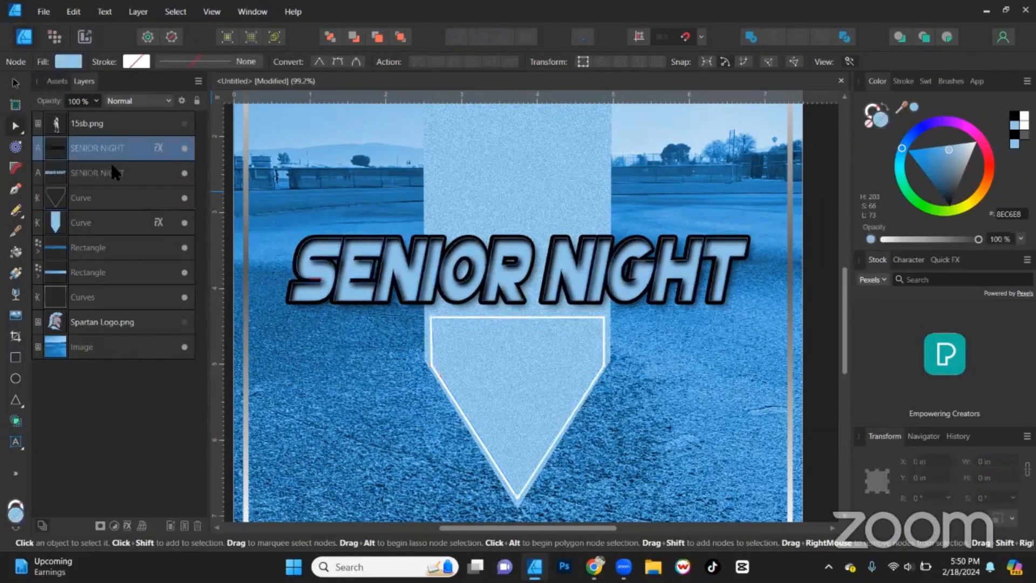
{"action": "left_click", "coordinate": [113, 174], "text": "shift"}
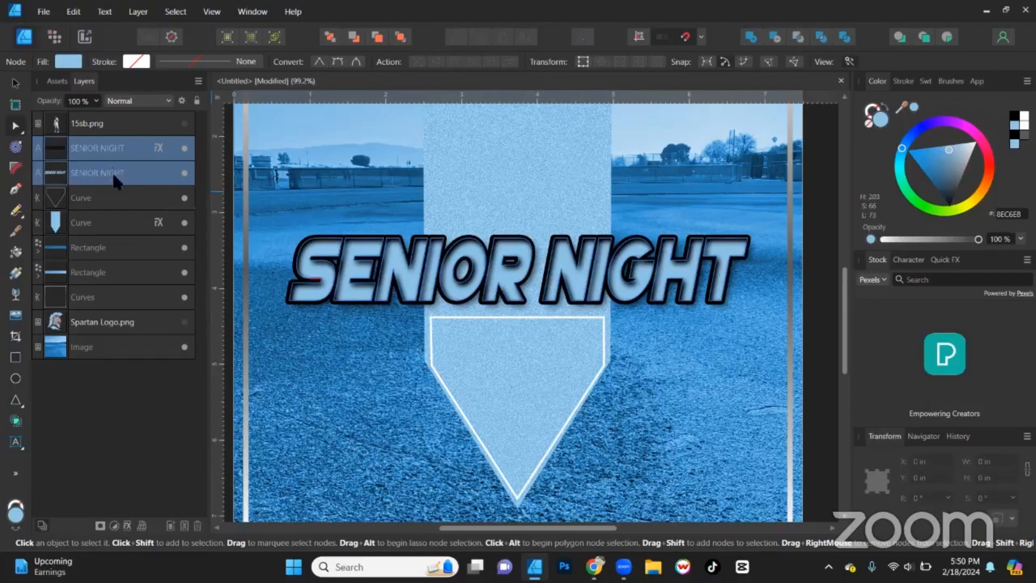
{"action": "left_click", "coordinate": [16, 83]}
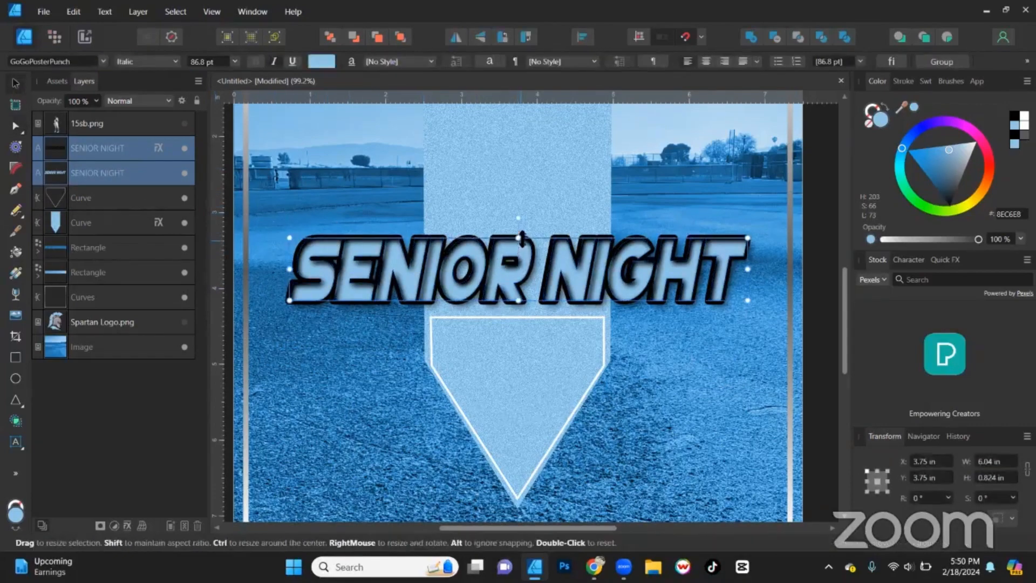
{"action": "left_click_drag", "start_coordinate": [522, 237], "coordinate": [519, 221]}
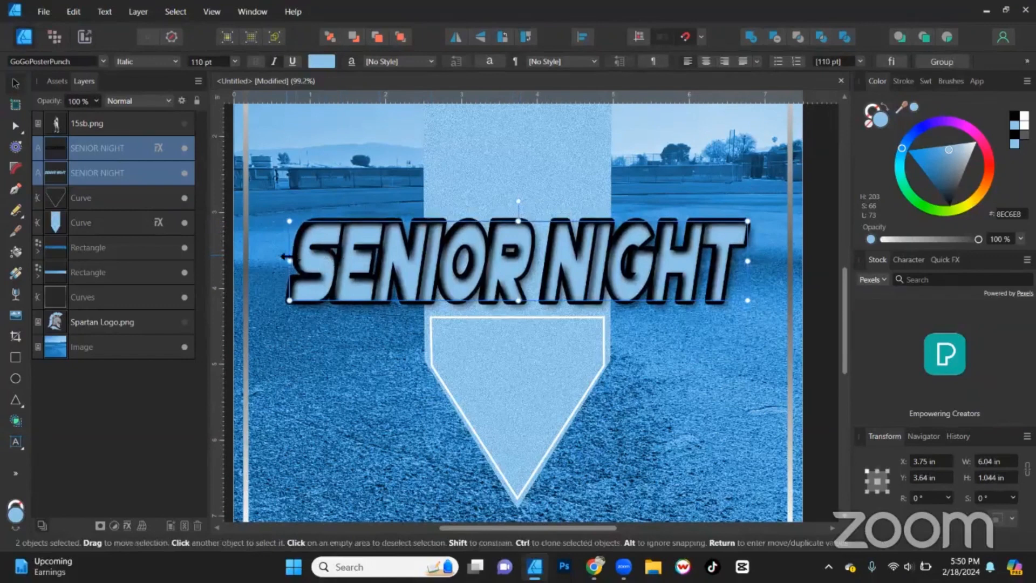
{"action": "left_click_drag", "start_coordinate": [282, 261], "coordinate": [261, 261]}
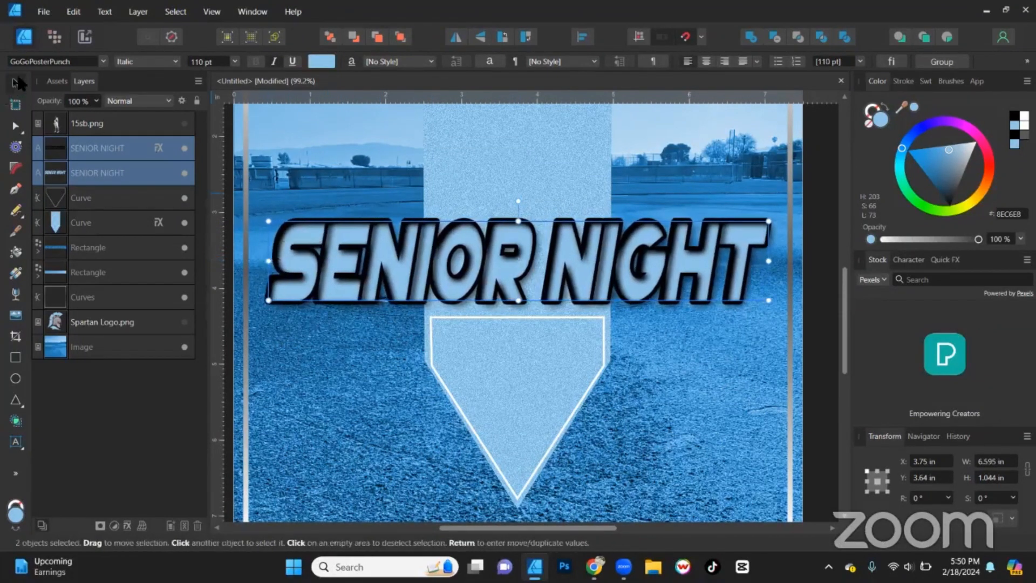
Show the player photo again and move its layer back one level, between the two SENIOR NIGHT text layers
{"action": "scroll", "coordinate": [394, 246], "scroll_direction": "down", "scroll_amount": 2, "text": "ctrl"}
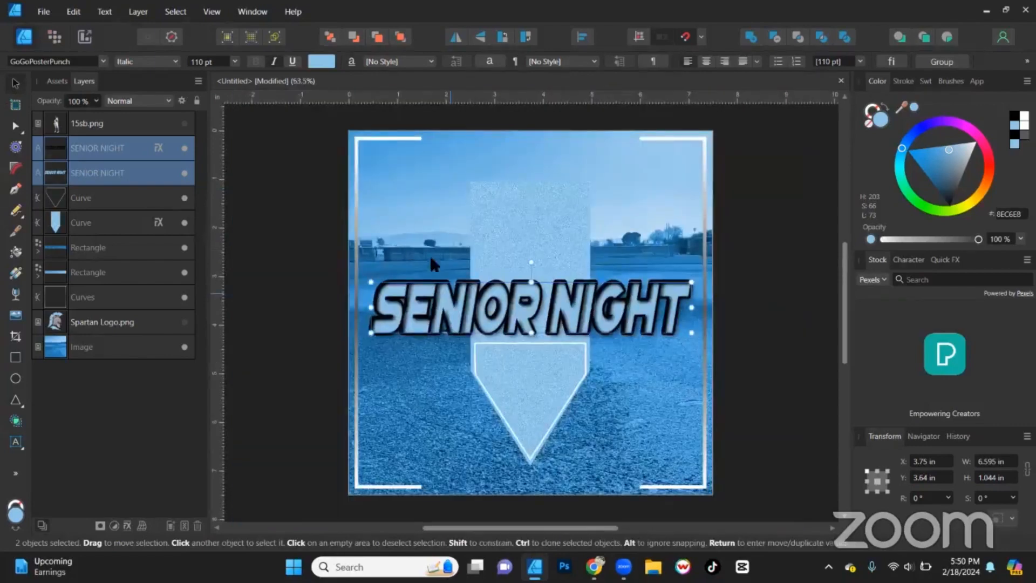
{"action": "left_click", "coordinate": [185, 124]}
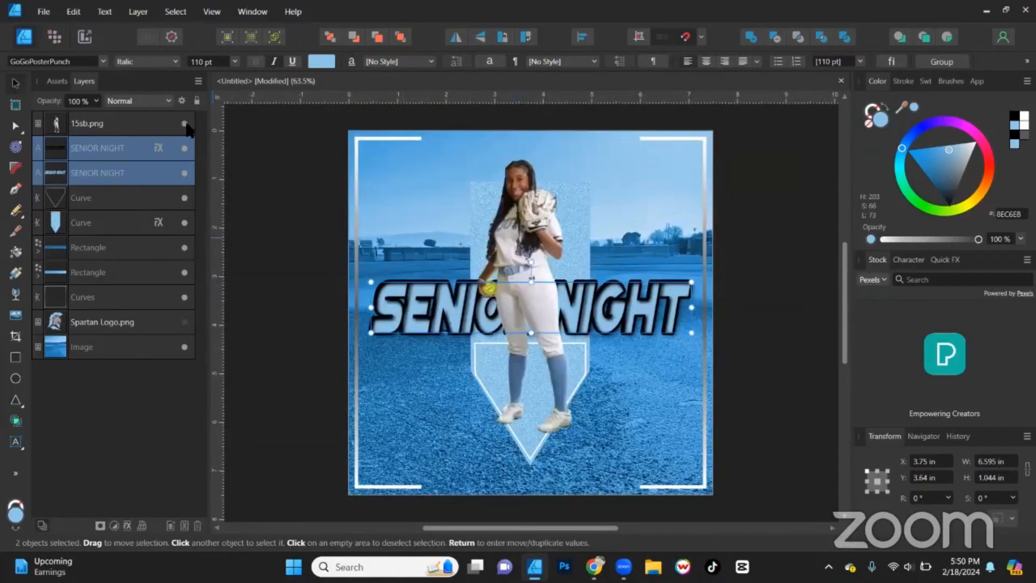
{"action": "left_click", "coordinate": [319, 200]}
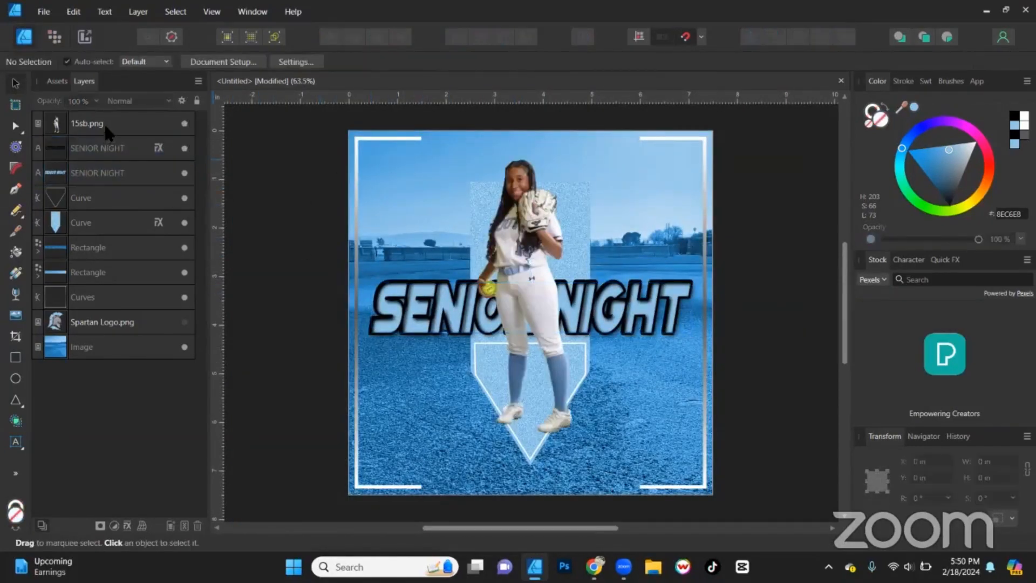
{"action": "left_click", "coordinate": [104, 122]}
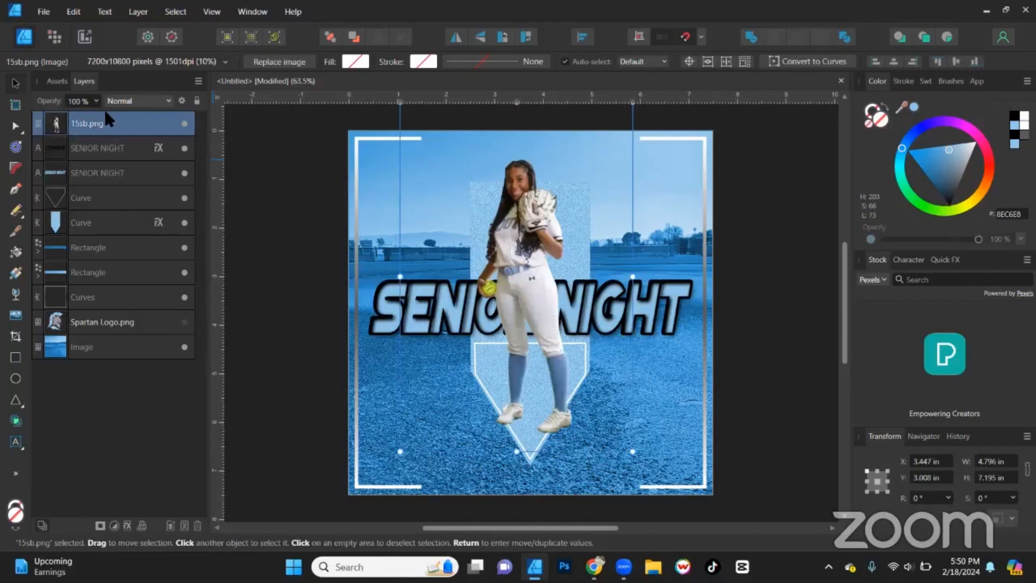
{"action": "left_click", "coordinate": [355, 38]}
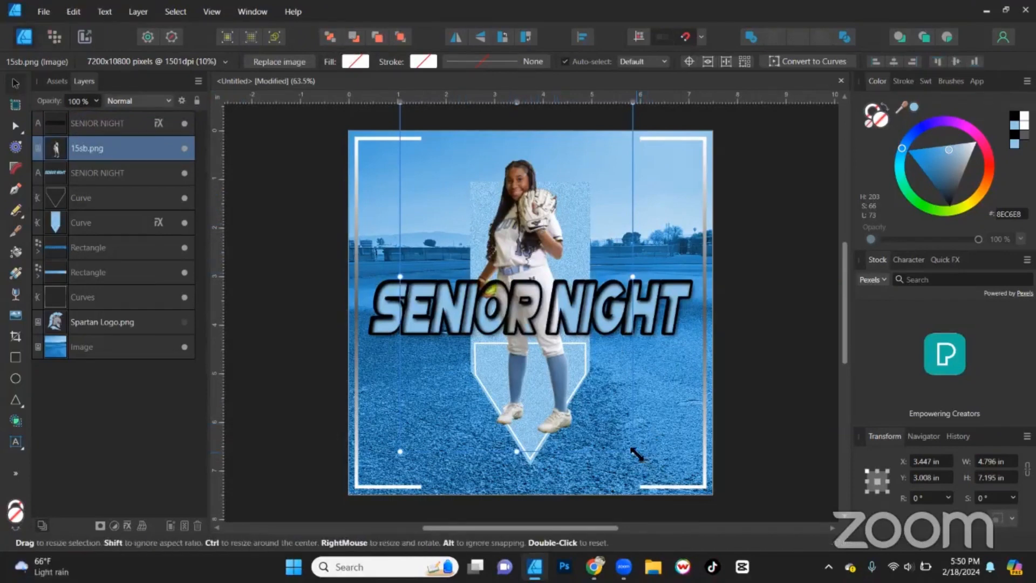
Enlarge the player photo to about 5.92 in wide and reposition it centrally over the banner
{"action": "left_click_drag", "start_coordinate": [633, 451], "coordinate": [675, 513]}
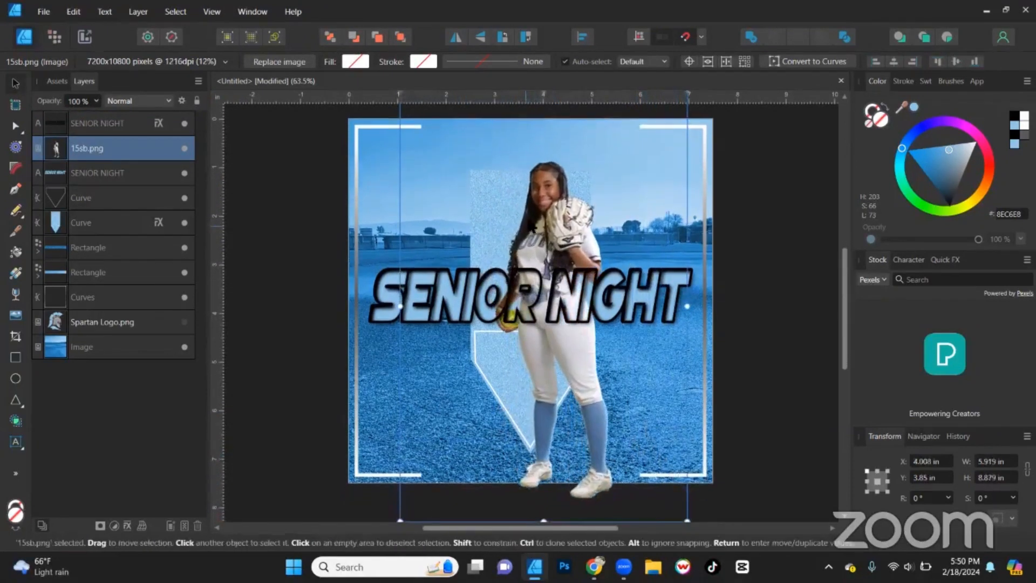
{"action": "scroll", "coordinate": [540, 352], "scroll_direction": "up", "scroll_amount": 3}
{"action": "left_click_drag", "start_coordinate": [569, 417], "coordinate": [543, 377]}
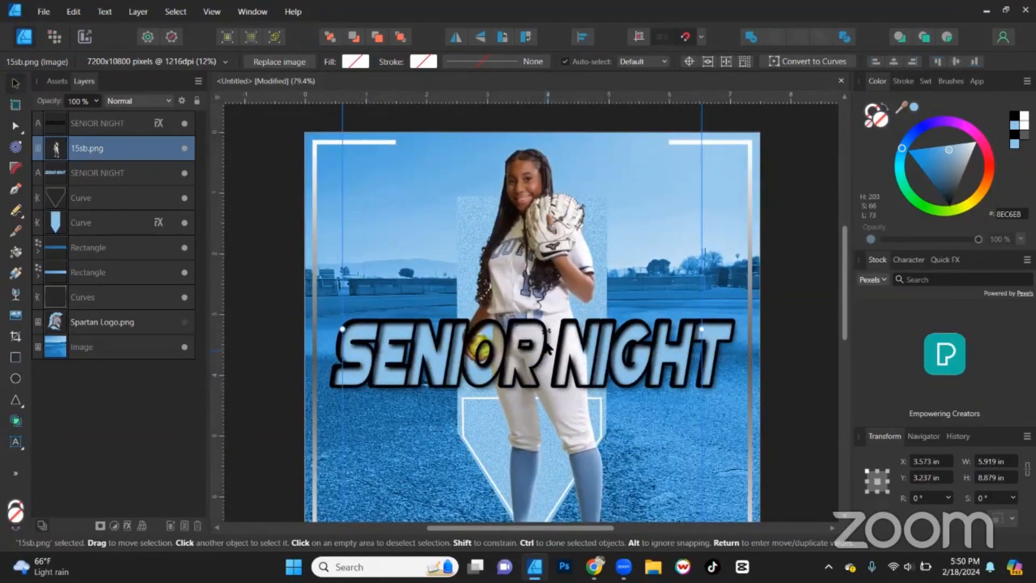
{"action": "mouse_move", "coordinate": [559, 287]}
{"action": "left_mouse_down"}
{"action": "mouse_move", "coordinate": [549, 286]}
{"action": "mouse_move", "coordinate": [559, 286]}
{"action": "left_mouse_up"}
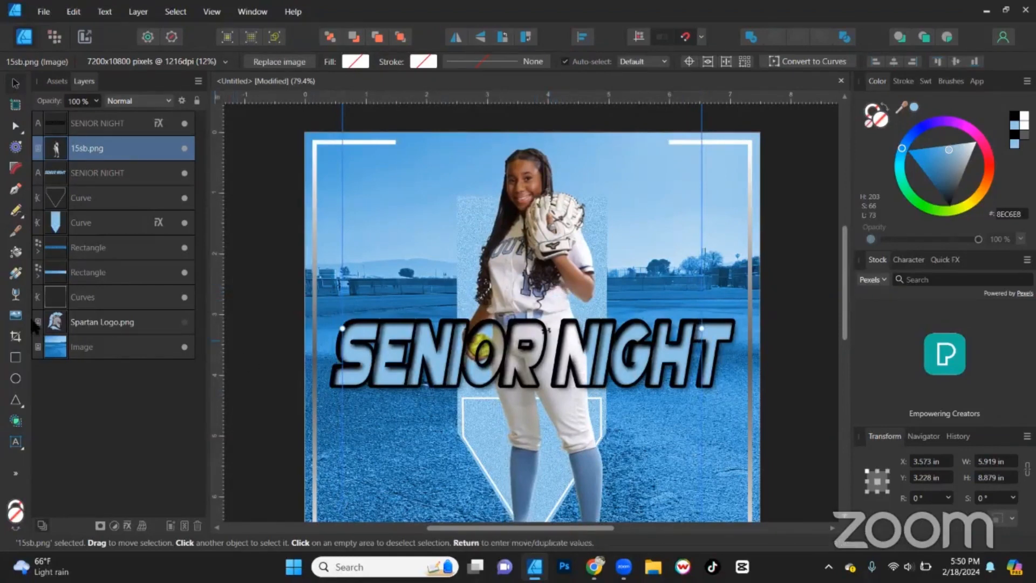
Try to fade out the player's legs below the SENIOR NIGHT text with a vertical linear transparency gradient
{"action": "scroll", "coordinate": [499, 338], "scroll_direction": "down", "scroll_amount": 1}
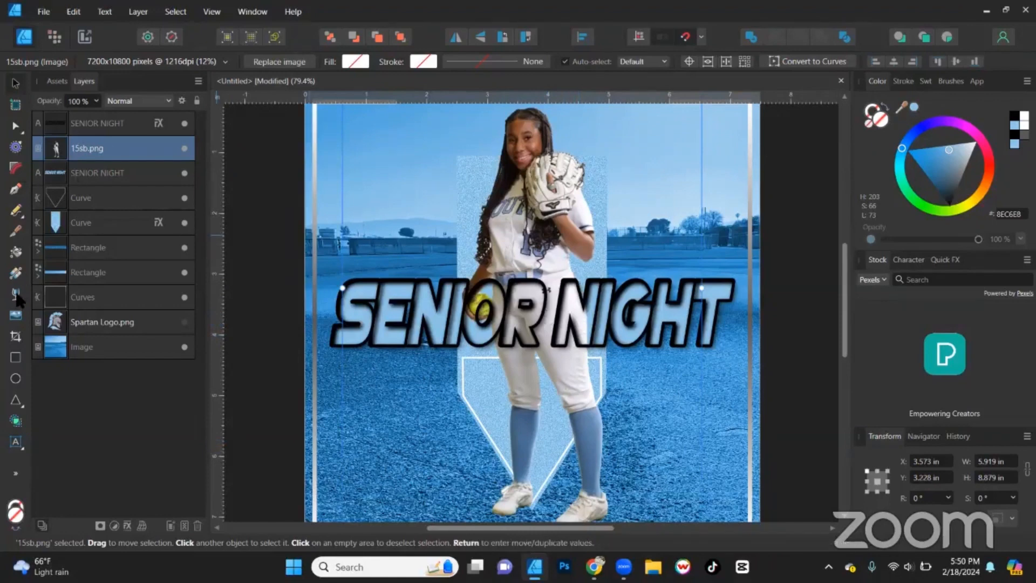
{"action": "left_click", "coordinate": [15, 294]}
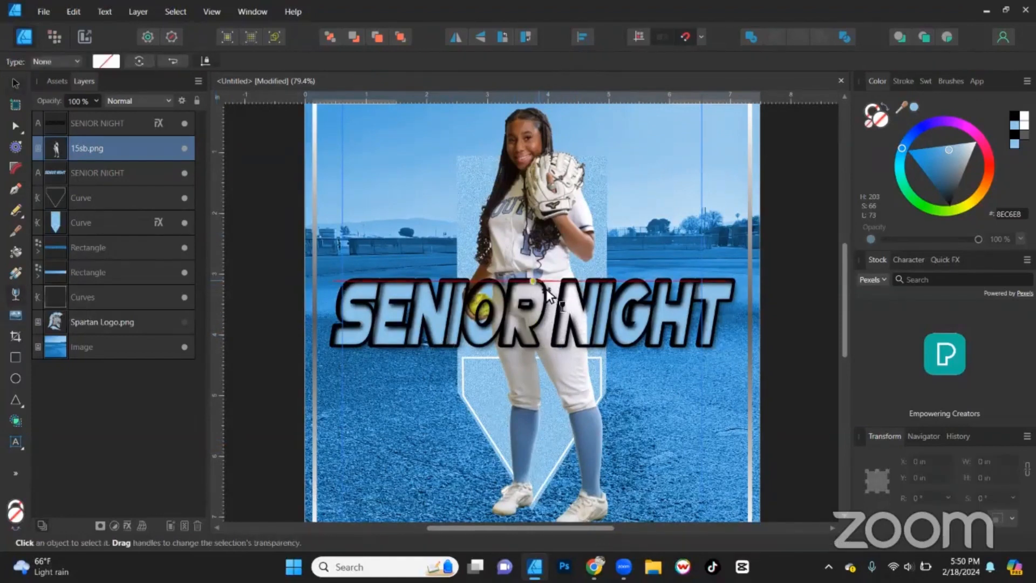
{"action": "left_click_drag", "start_coordinate": [546, 307], "coordinate": [545, 365]}
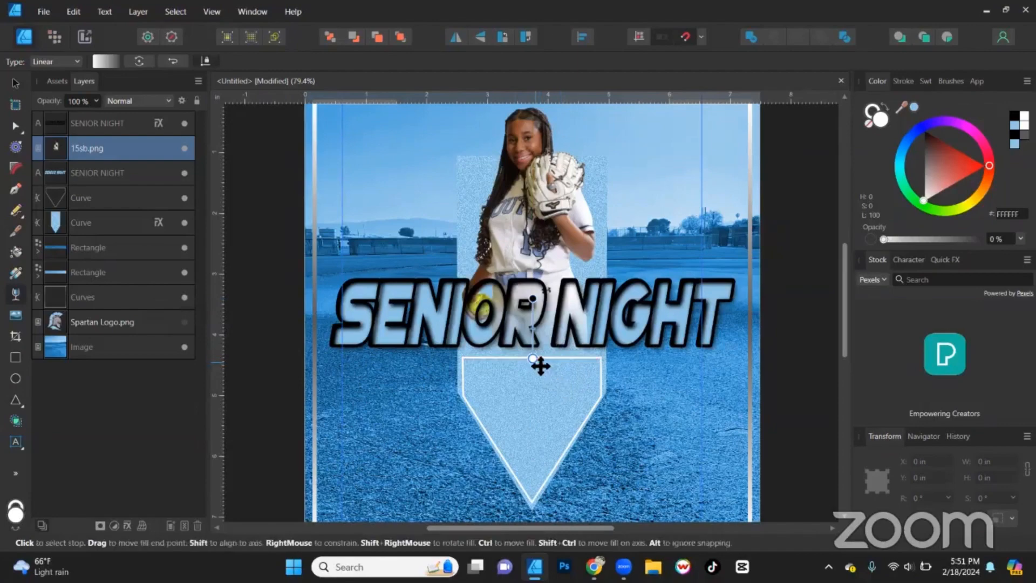
{"action": "key", "text": "ctrl+z"}
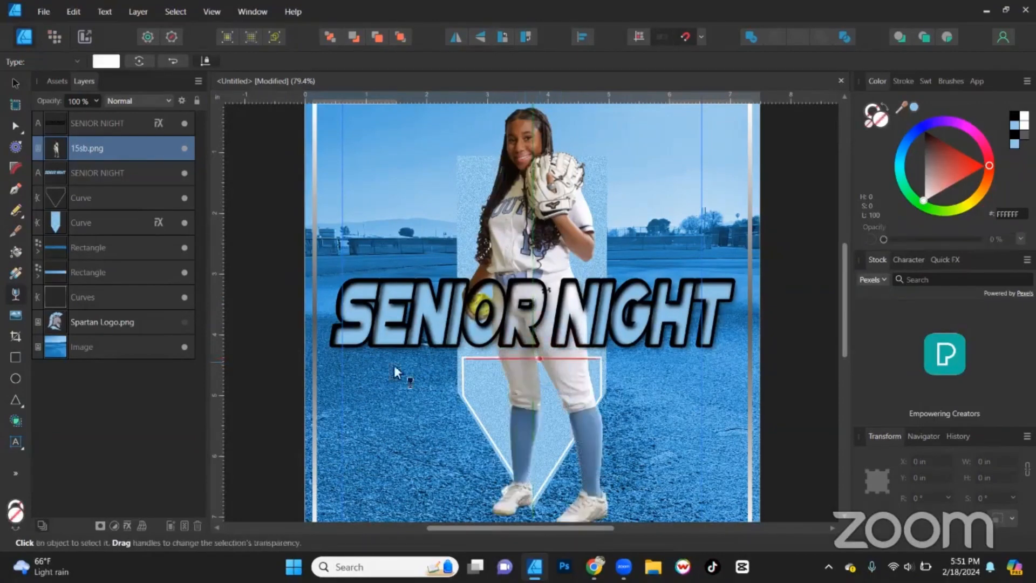
Crop the lower part of the player photo up to the top edge of the white home-plate outline
{"action": "left_click", "coordinate": [15, 338]}
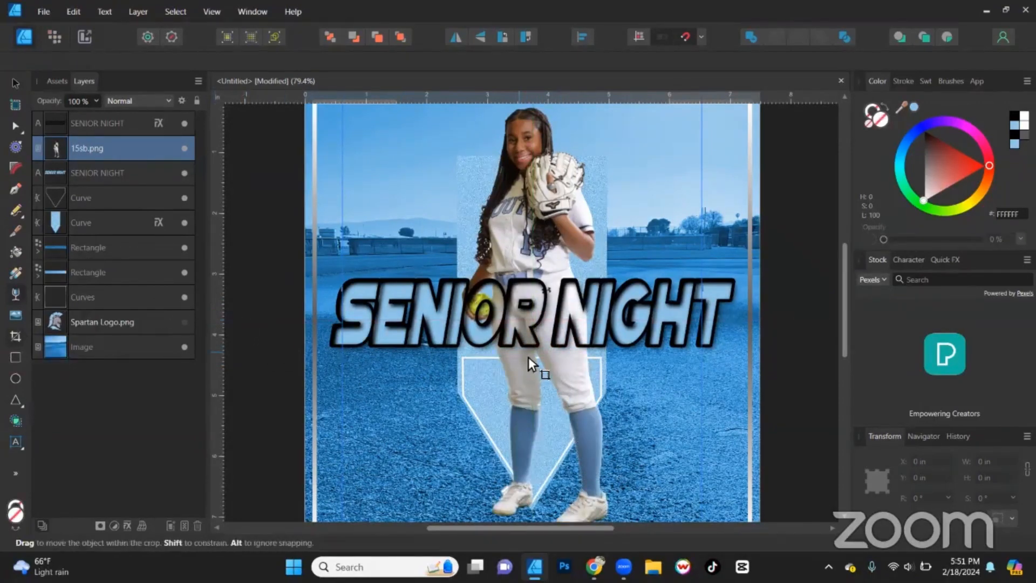
{"action": "scroll", "coordinate": [529, 356], "scroll_direction": "down", "scroll_amount": 1}
{"action": "scroll", "coordinate": [529, 355], "scroll_direction": "down", "scroll_amount": 2}
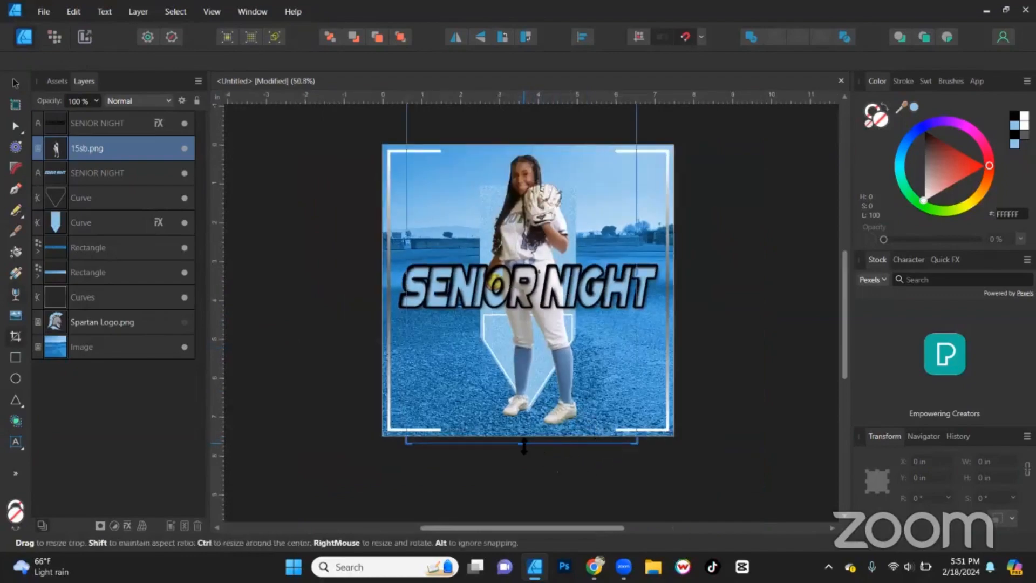
{"action": "left_click_drag", "start_coordinate": [528, 436], "coordinate": [522, 316]}
{"action": "scroll", "coordinate": [530, 326], "scroll_direction": "up", "scroll_amount": 1}
{"action": "scroll", "coordinate": [530, 326], "scroll_direction": "up", "scroll_amount": 3}
{"action": "scroll", "coordinate": [531, 326], "scroll_direction": "up", "scroll_amount": 2}
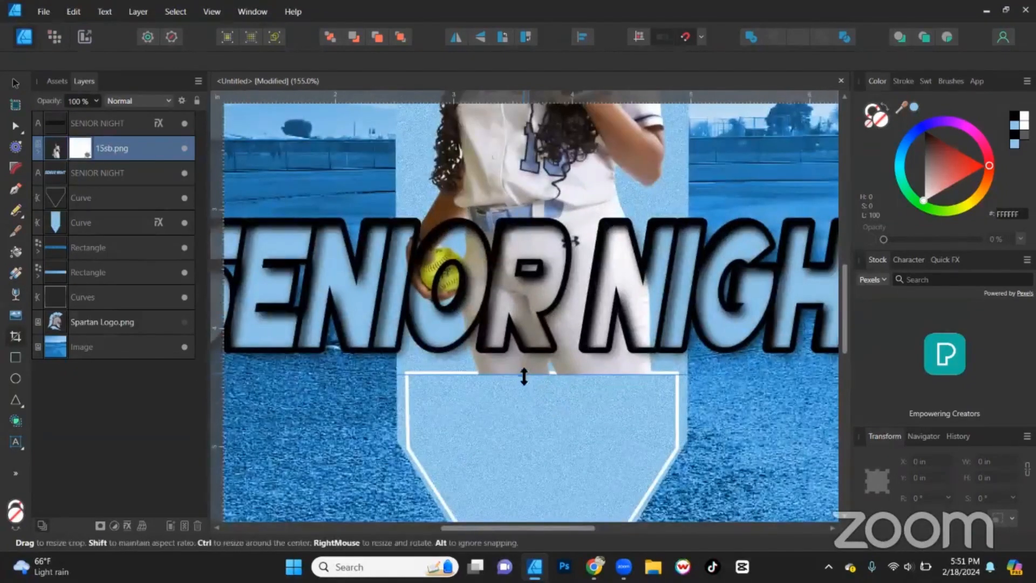
Tighten the player photo's bottom crop onto the home-plate outline's top line and bring the outline layer in front of the photo
{"action": "scroll", "coordinate": [523, 380], "scroll_direction": "up", "scroll_amount": 6}
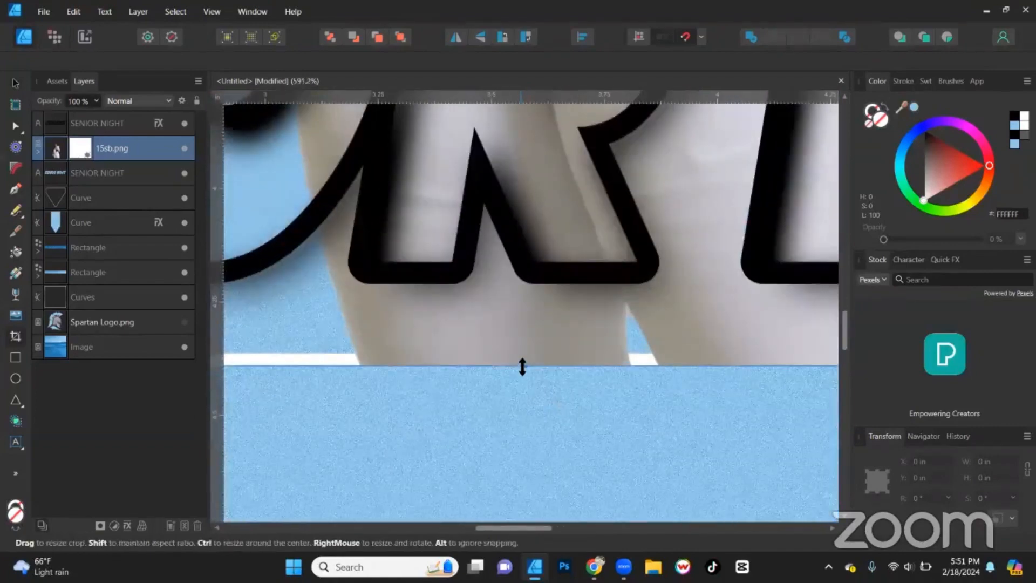
{"action": "left_click_drag", "start_coordinate": [524, 371], "coordinate": [527, 363]}
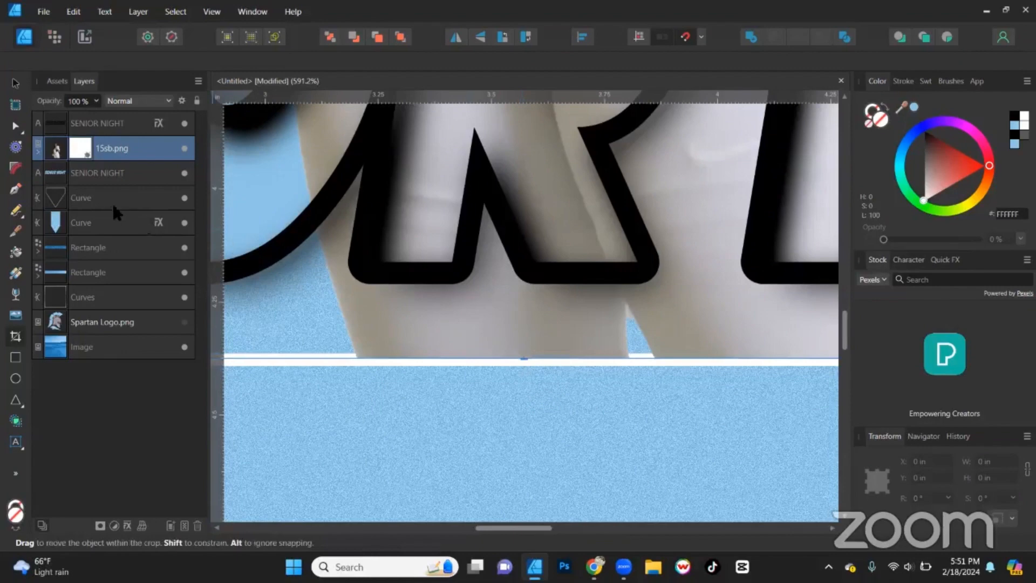
{"action": "left_click", "coordinate": [78, 197]}
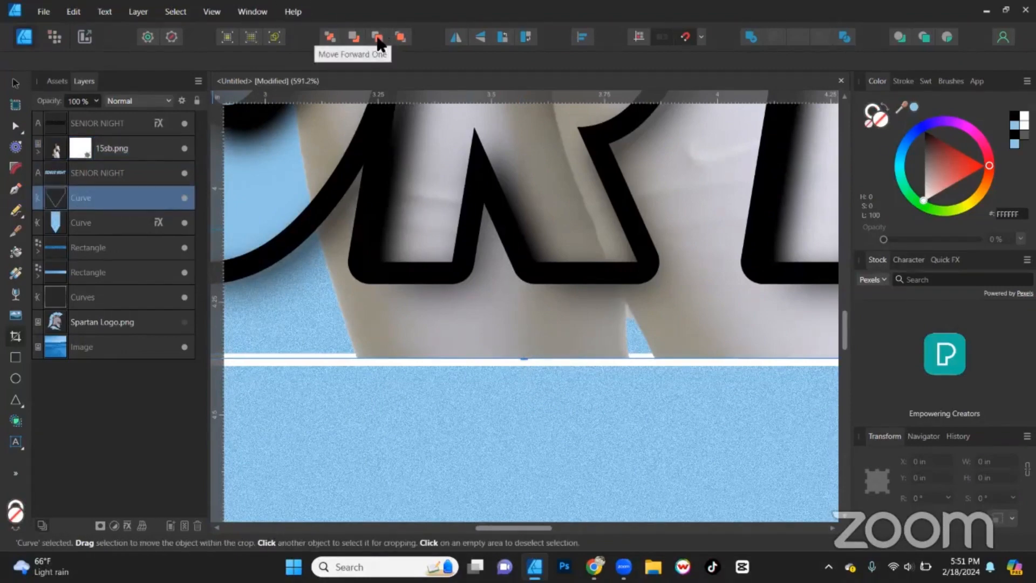
{"action": "left_click", "coordinate": [378, 38]}
{"action": "left_click", "coordinate": [377, 37]}
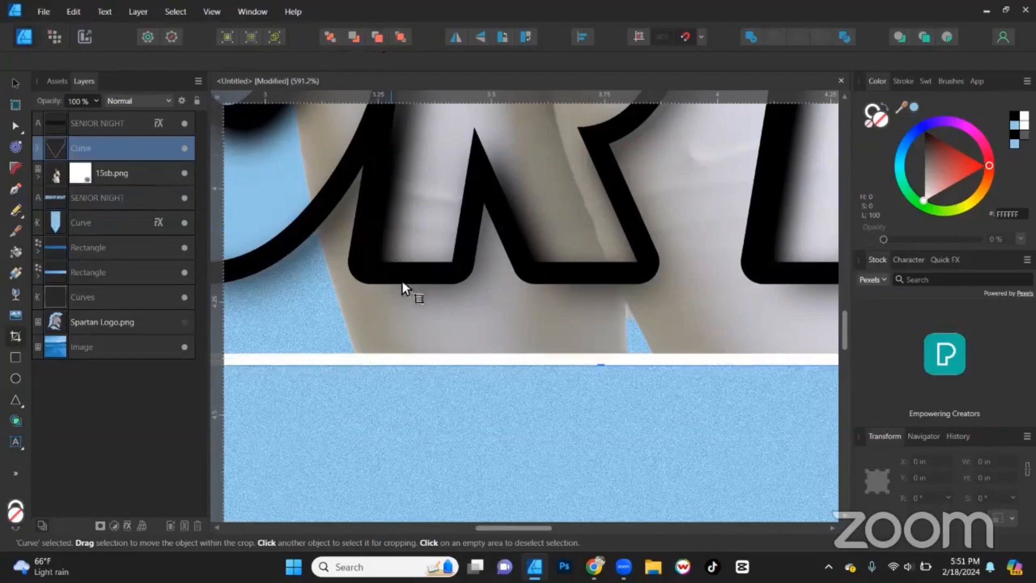
{"action": "scroll", "coordinate": [604, 388], "scroll_direction": "down", "scroll_amount": 5}
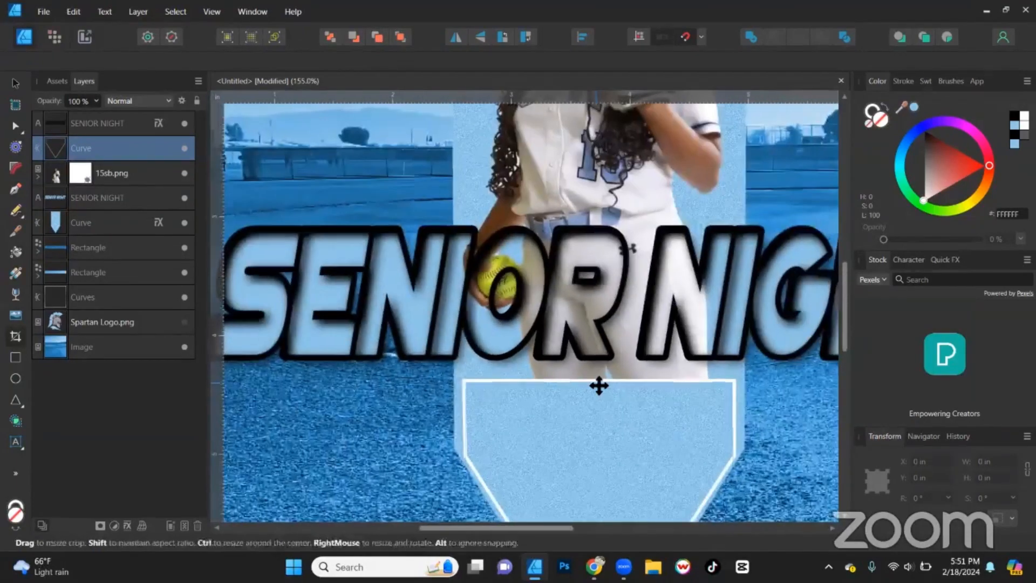
{"action": "scroll", "coordinate": [598, 384], "scroll_direction": "down", "scroll_amount": 3}
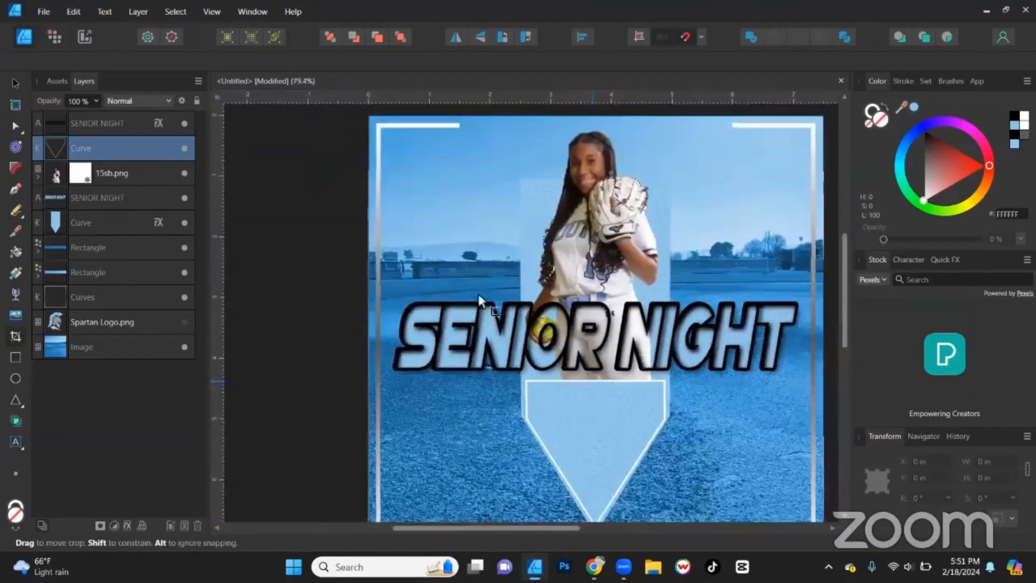
{"action": "left_click", "coordinate": [21, 82]}
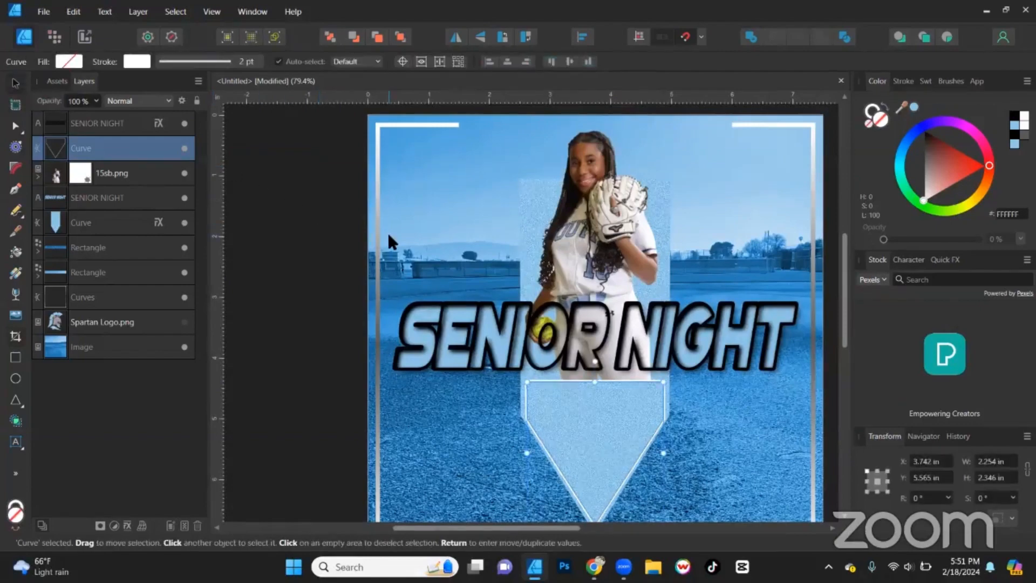
Temporarily hide the lower SENIOR NIGHT text layer to check the fill it adds behind the player, and show it again
{"action": "scroll", "coordinate": [387, 232], "scroll_direction": "down", "scroll_amount": 2}
{"action": "scroll", "coordinate": [502, 328], "scroll_direction": "up", "scroll_amount": 1}
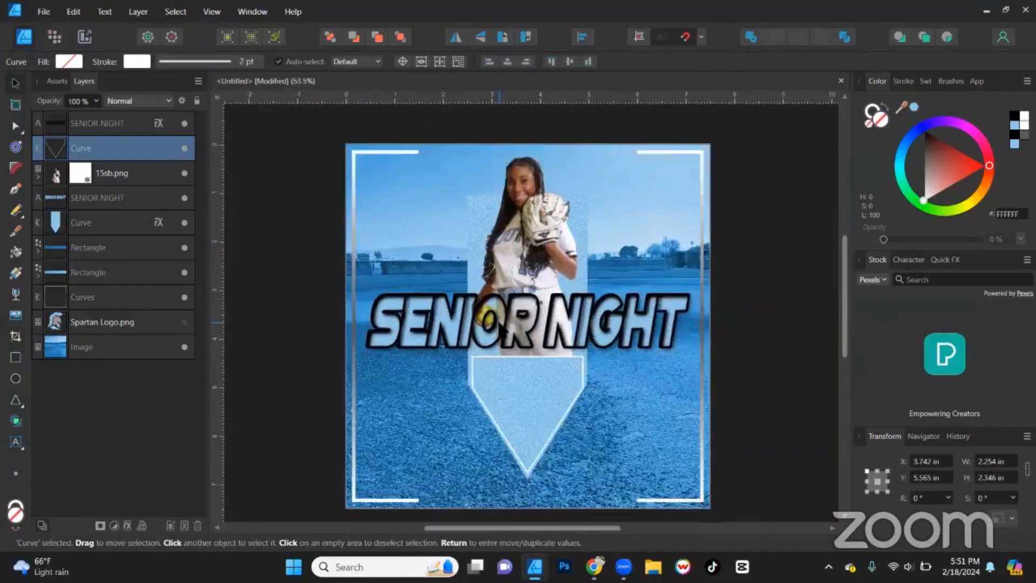
{"action": "scroll", "coordinate": [499, 327], "scroll_direction": "up", "scroll_amount": 1}
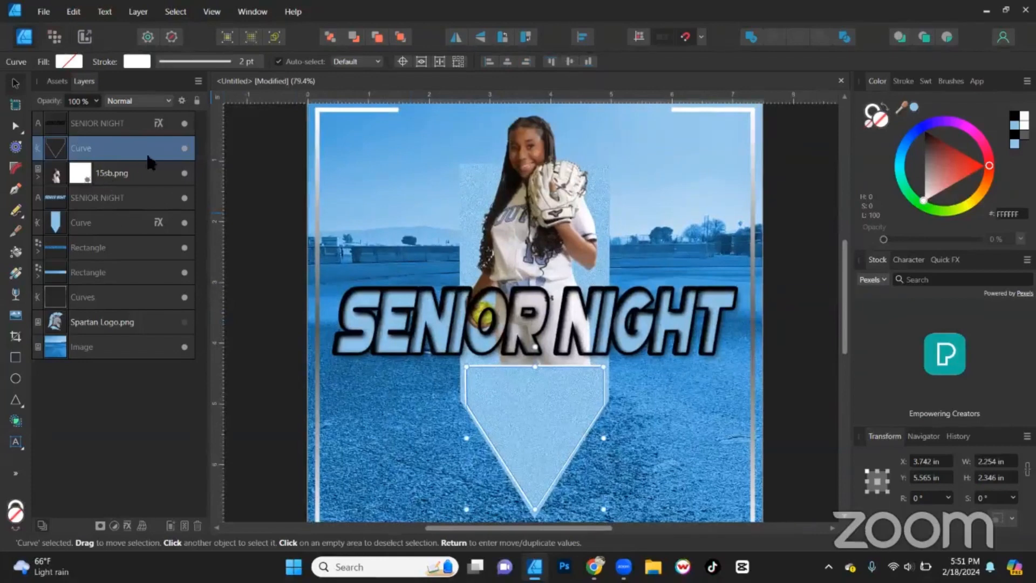
{"action": "left_click", "coordinate": [184, 197]}
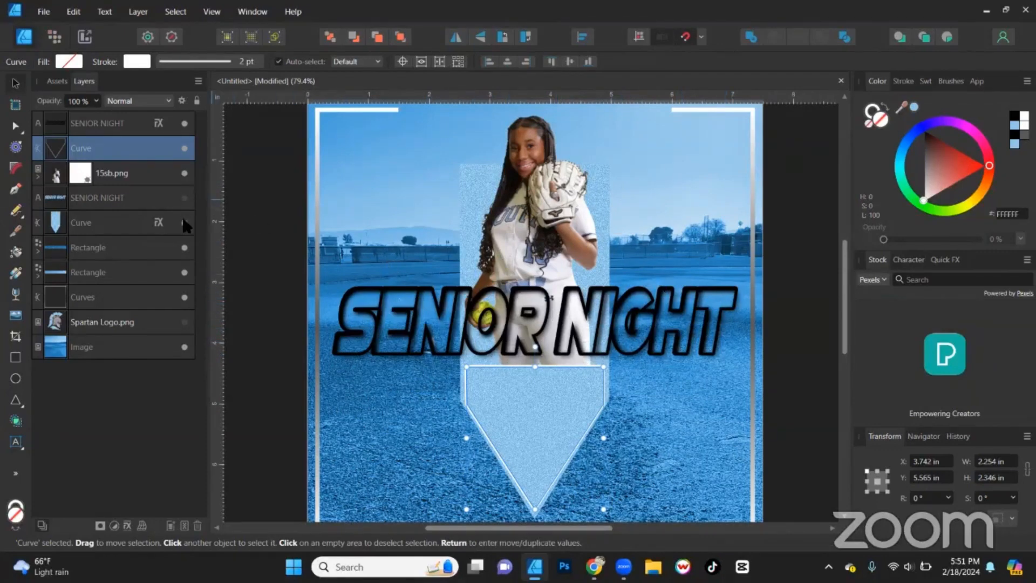
{"action": "left_click", "coordinate": [185, 198]}
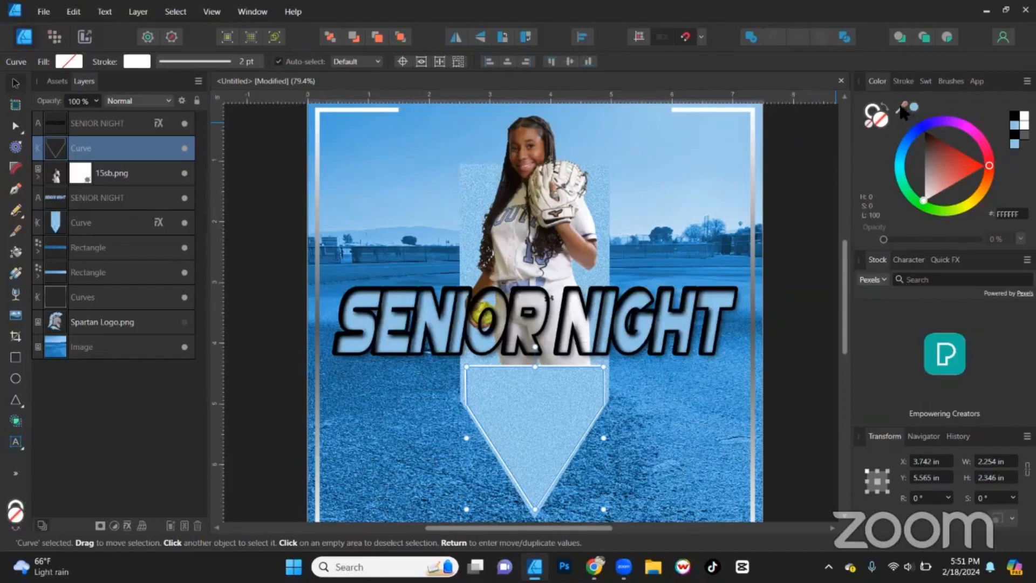
Sample the light blue 80A0CB from the player's uniform and apply it as the fill of the lower SENIOR NIGHT text
{"action": "left_click_drag", "start_coordinate": [905, 112], "coordinate": [524, 284]}
{"action": "left_click", "coordinate": [914, 107]}
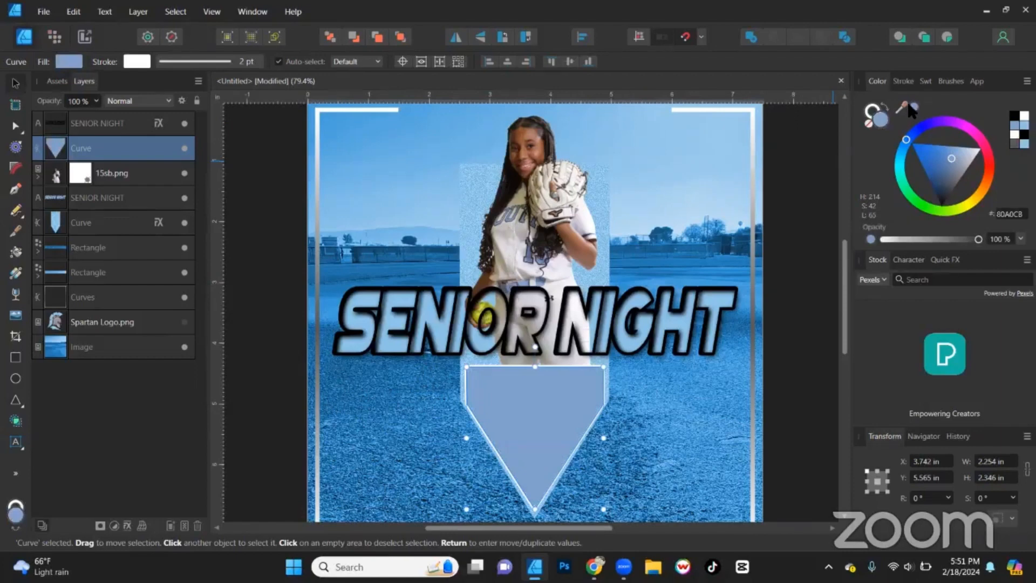
{"action": "key", "text": "ctrl+z"}
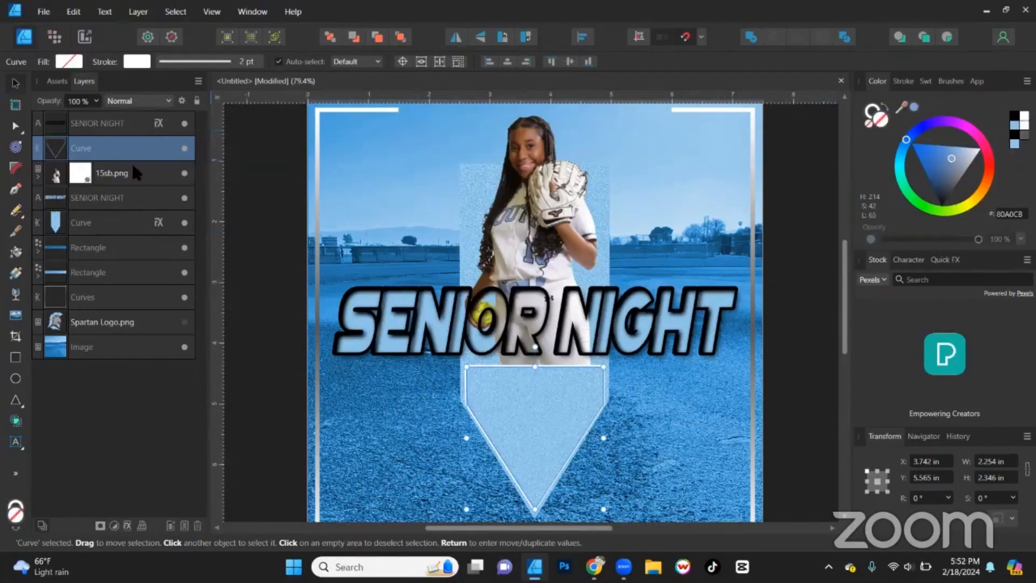
{"action": "left_click", "coordinate": [102, 199]}
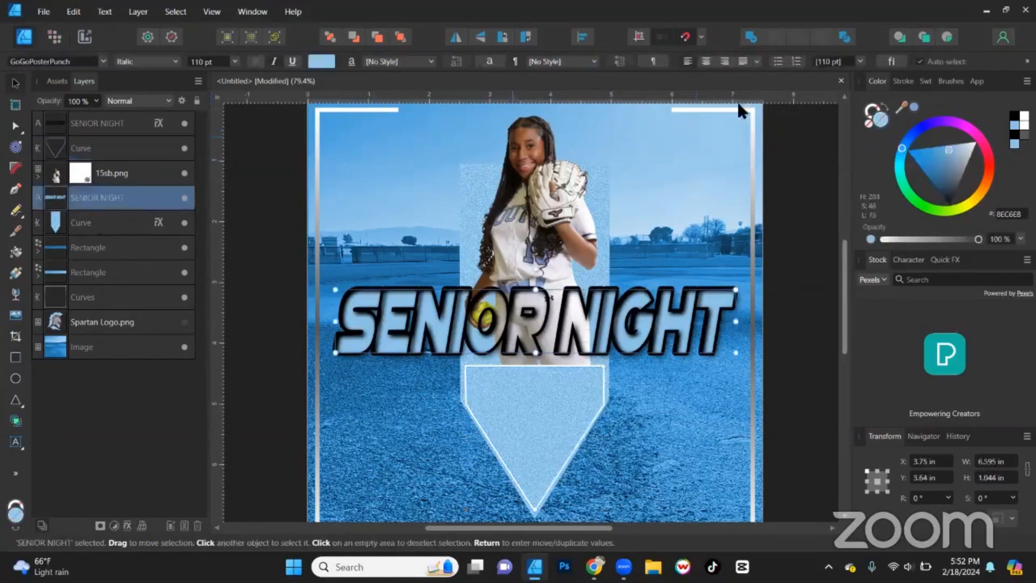
{"action": "left_click", "coordinate": [914, 110]}
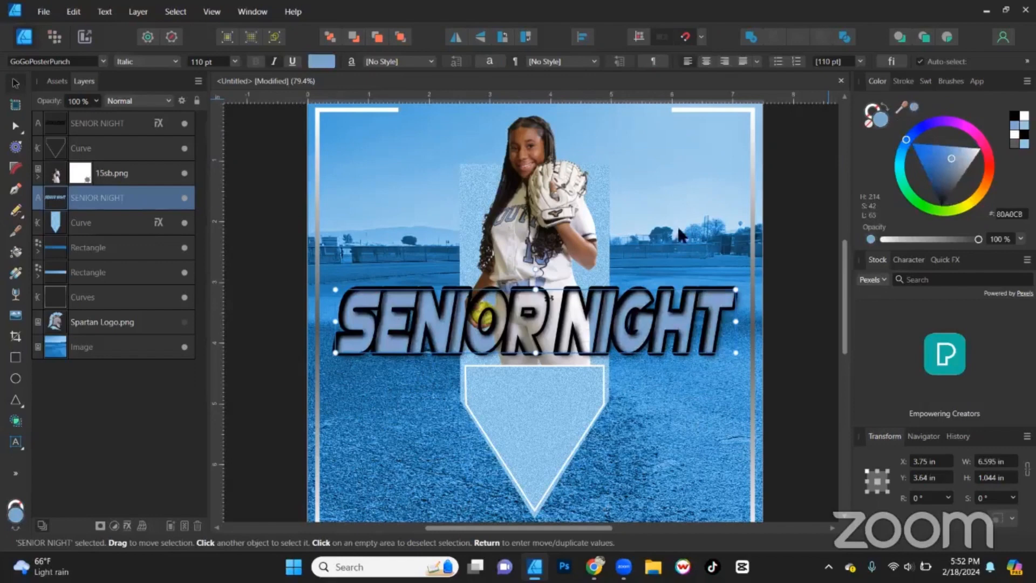
Set the home-plate banner's Color Overlay effect to the sampled blue 80A0CB with the noise at maximum
{"action": "left_click", "coordinate": [74, 229]}
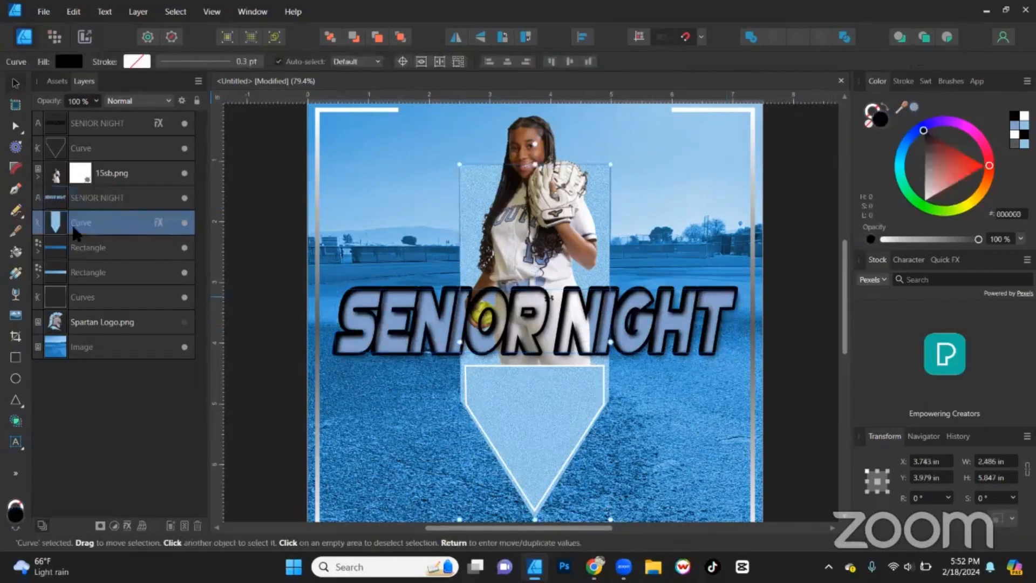
{"action": "left_click", "coordinate": [159, 218]}
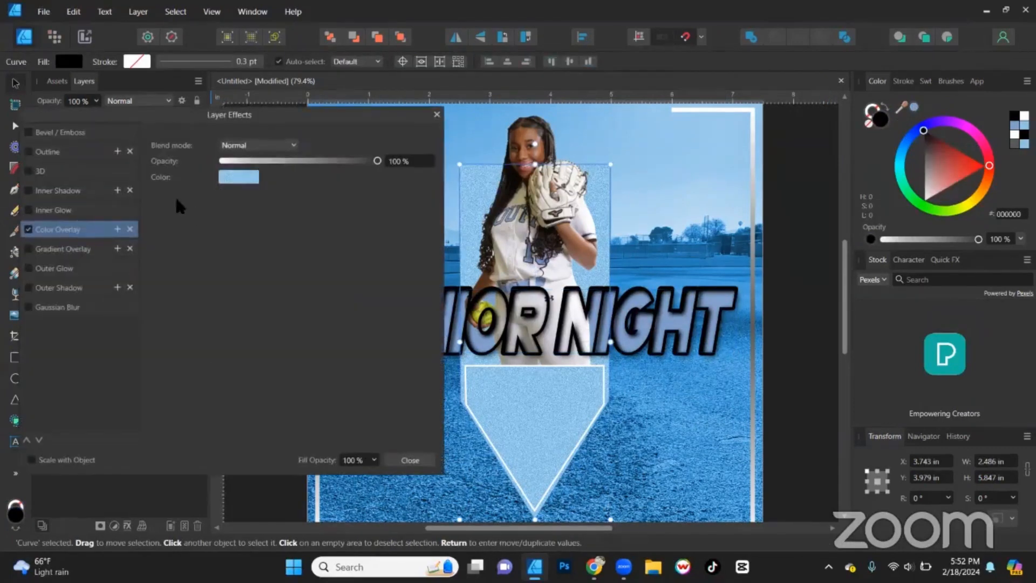
{"action": "left_click", "coordinate": [236, 178]}
{"action": "left_click_drag", "start_coordinate": [301, 200], "coordinate": [1013, 124]}
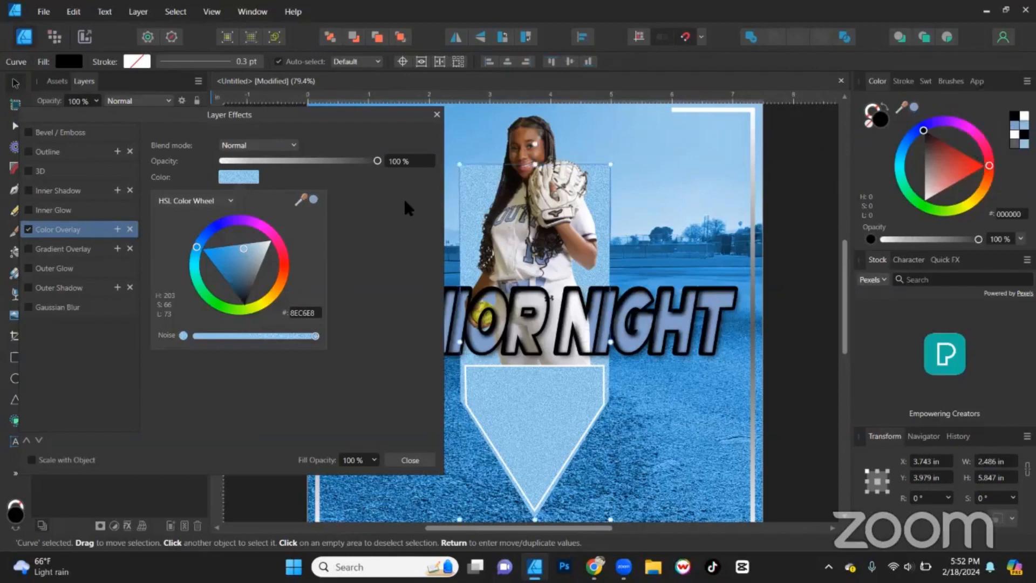
{"action": "left_click", "coordinate": [314, 199]}
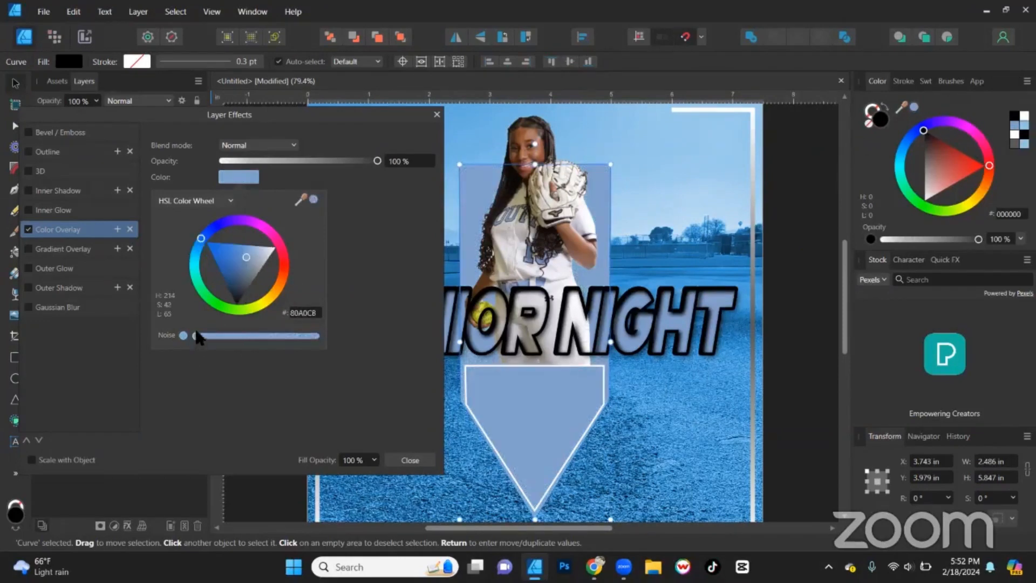
{"action": "left_click", "coordinate": [337, 343]}
{"action": "left_click", "coordinate": [239, 177]}
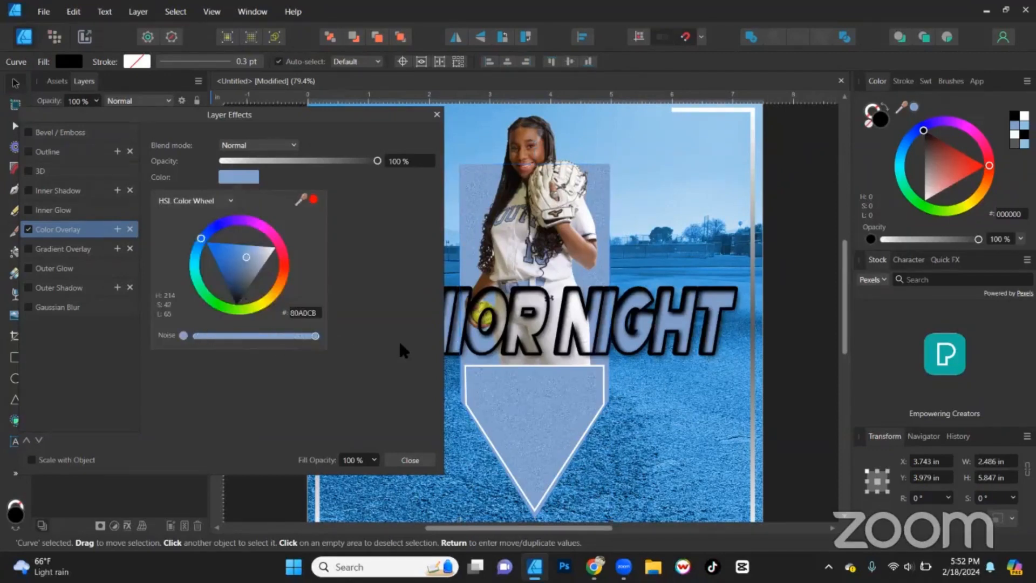
{"action": "left_click", "coordinate": [420, 462]}
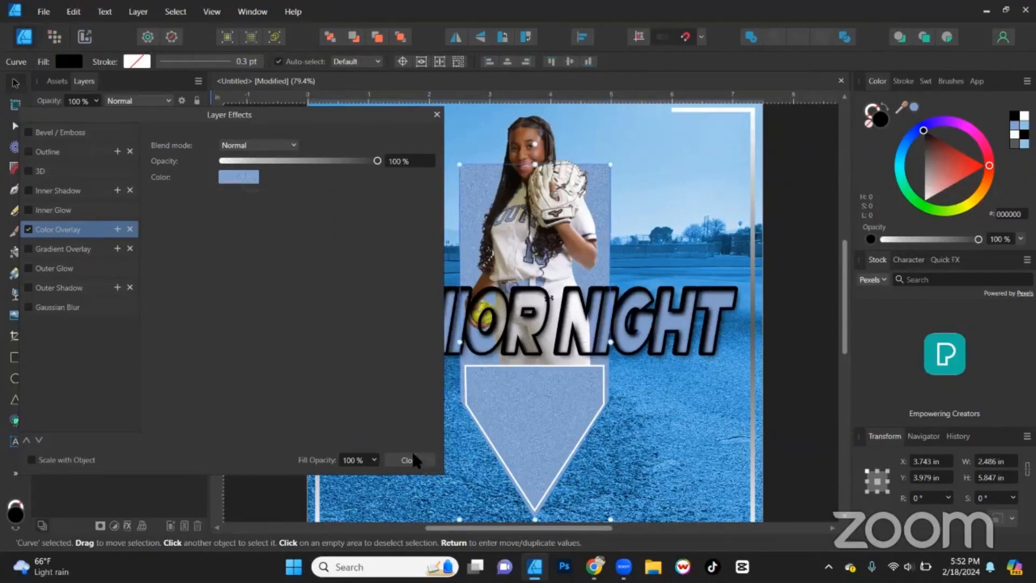
{"action": "left_click", "coordinate": [414, 460]}
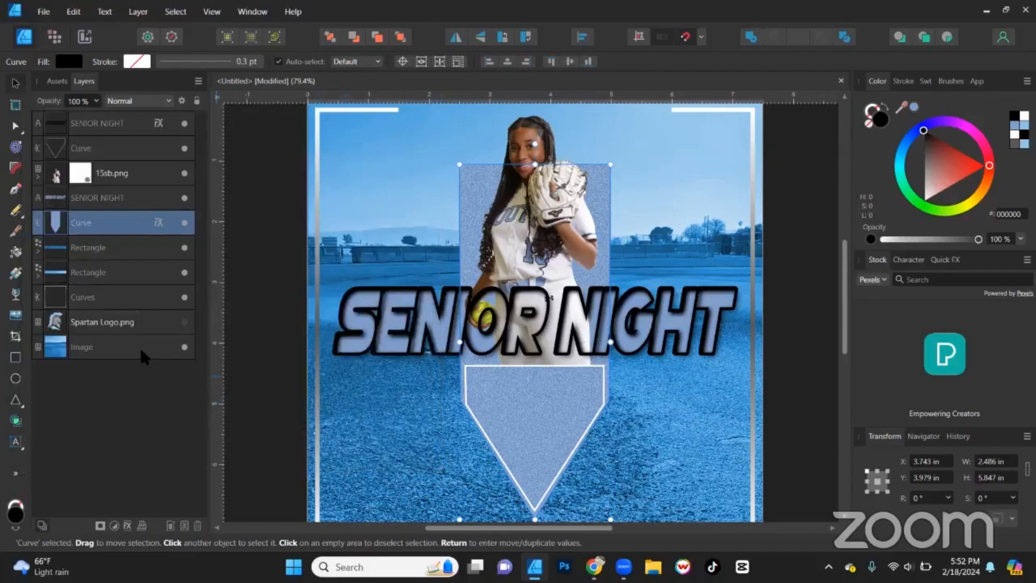
Apply the sampled blue 80A0CB to the background image and to the image clipped inside the upper Rectangle layer
{"action": "left_click", "coordinate": [106, 353]}
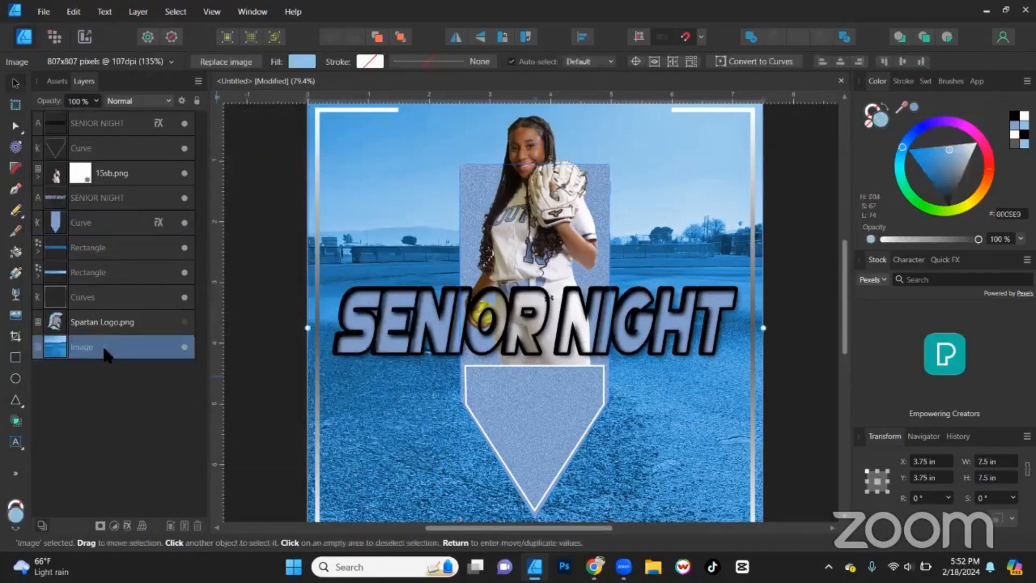
{"action": "left_click", "coordinate": [912, 109]}
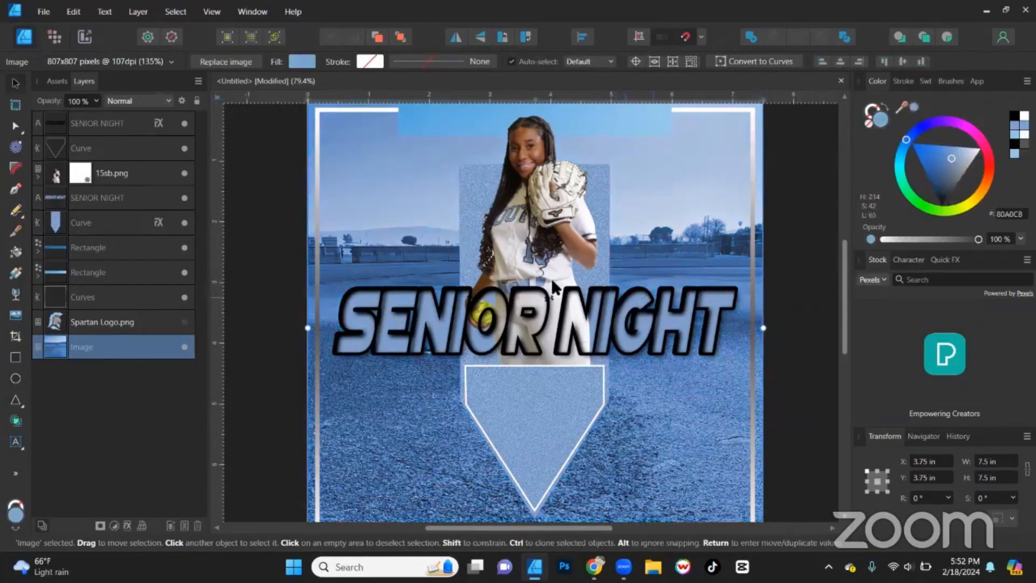
{"action": "left_click", "coordinate": [38, 251]}
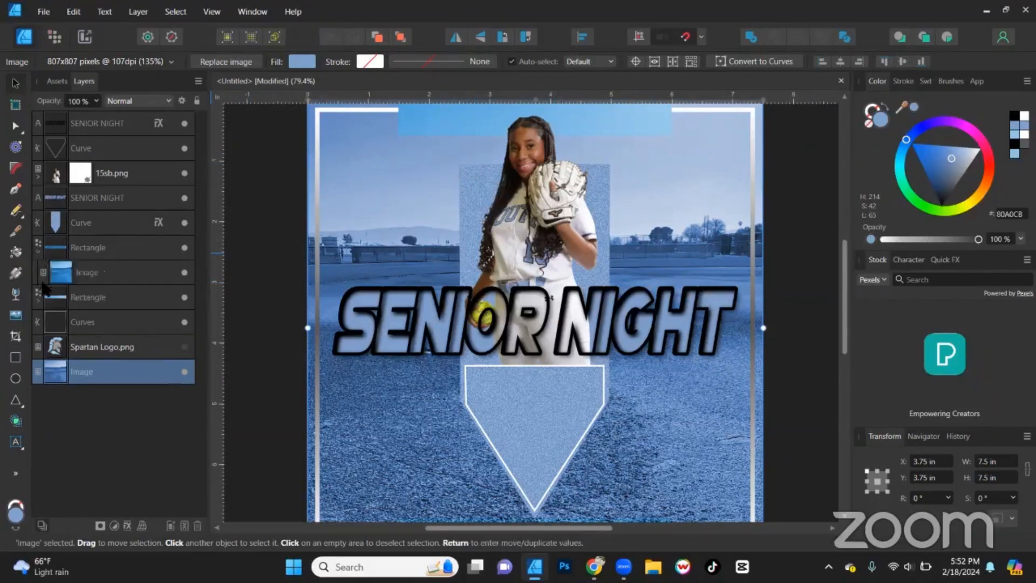
{"action": "left_click", "coordinate": [102, 275]}
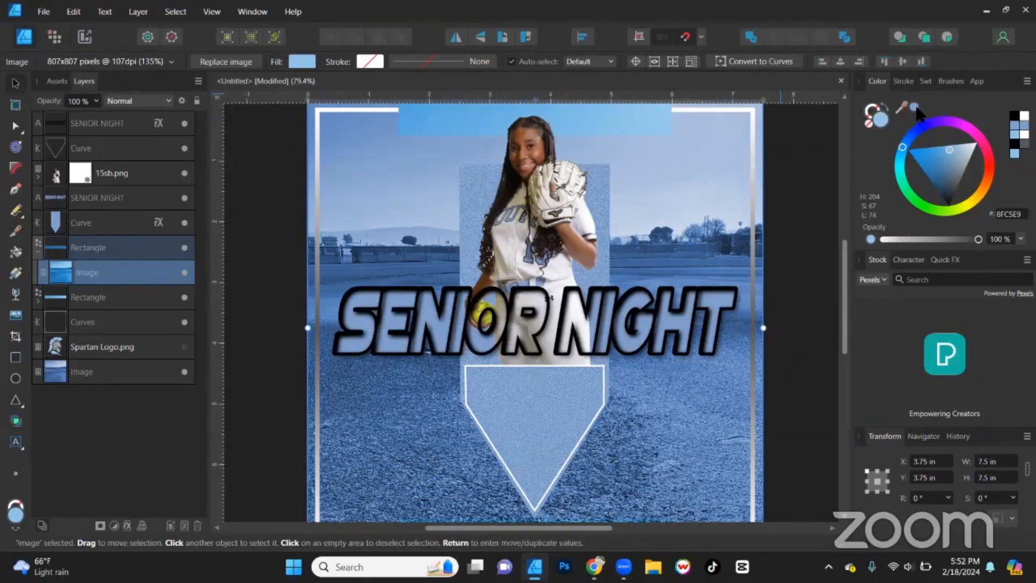
{"action": "scroll", "coordinate": [780, 169], "scroll_direction": "down", "scroll_amount": 4}
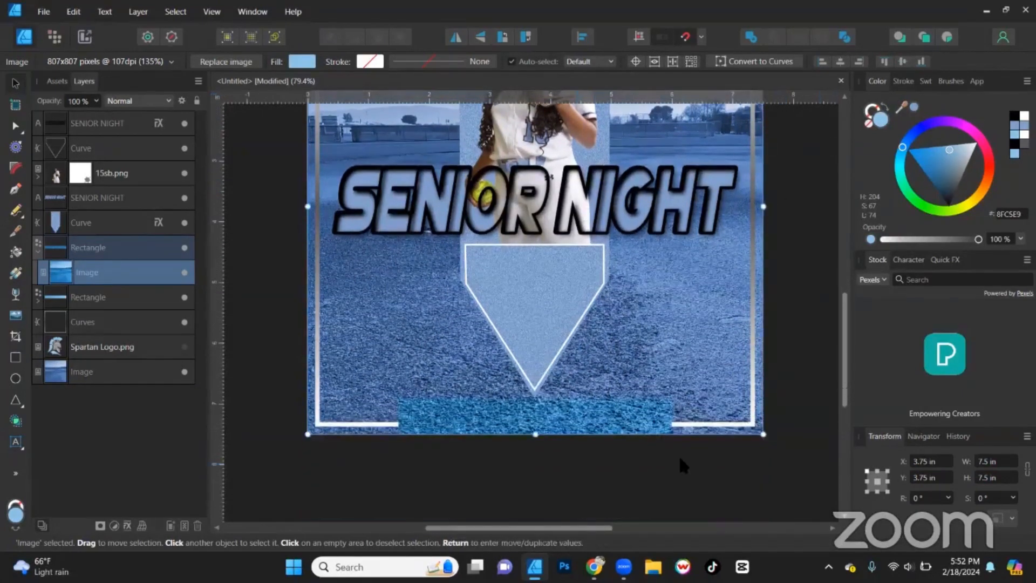
{"action": "left_click", "coordinate": [915, 107]}
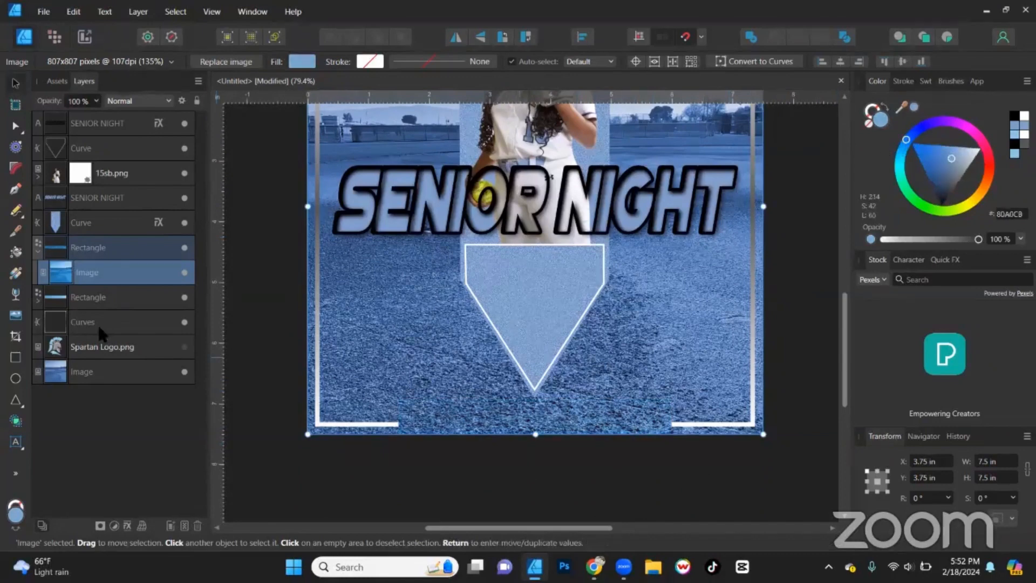
Recolor the image clipped inside the lower Rectangle layer with the sampled blue 80A0CB
{"action": "left_click", "coordinate": [37, 301]}
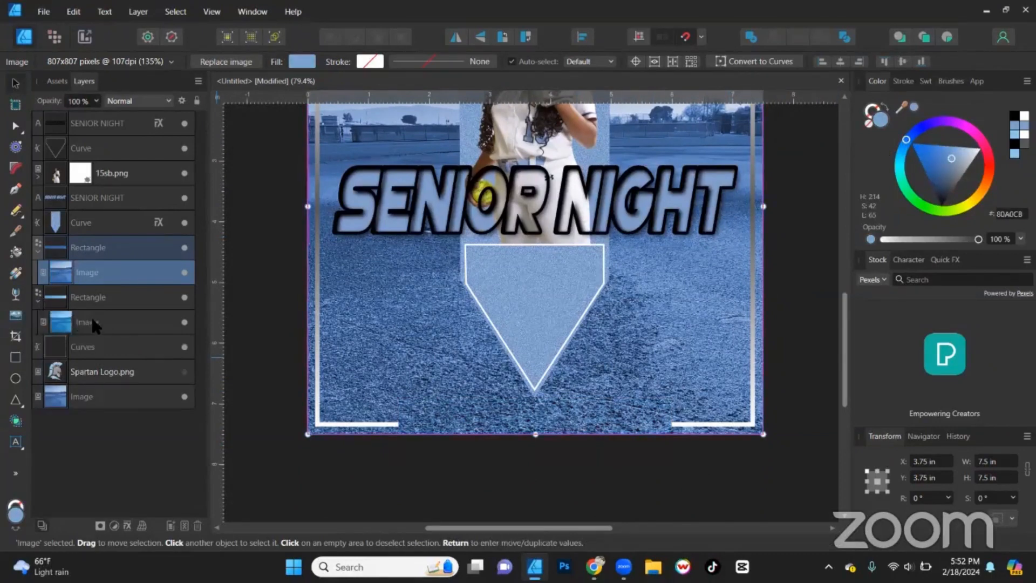
{"action": "left_click", "coordinate": [87, 323]}
{"action": "scroll", "coordinate": [857, 140], "scroll_direction": "up", "scroll_amount": 5}
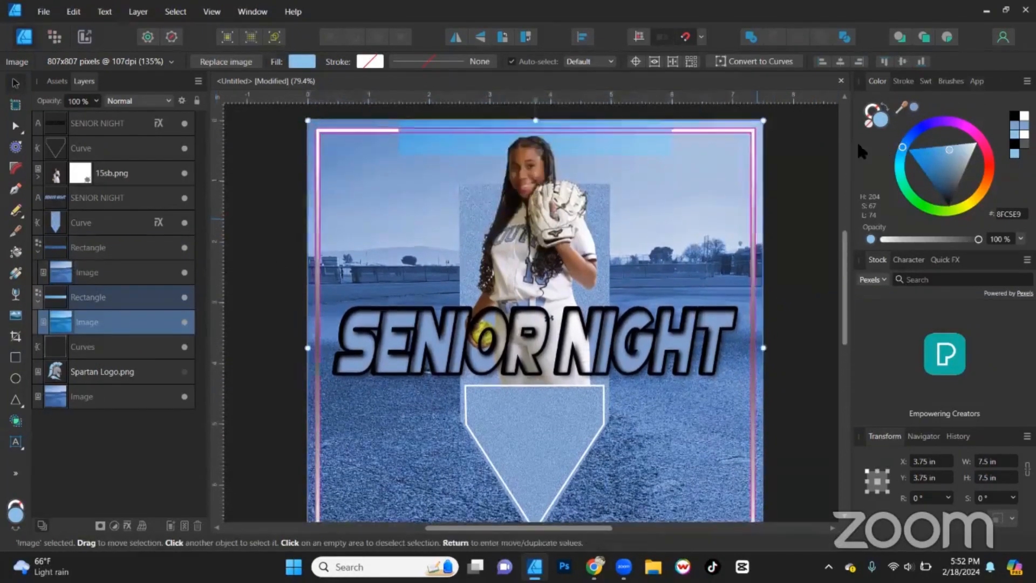
{"action": "left_click", "coordinate": [915, 102]}
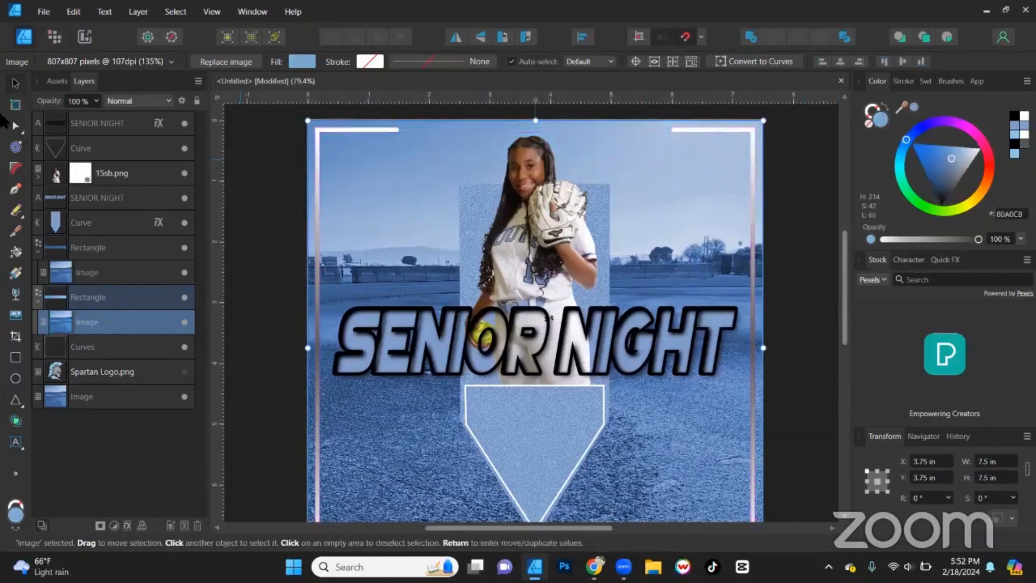
{"action": "left_click", "coordinate": [96, 122]}
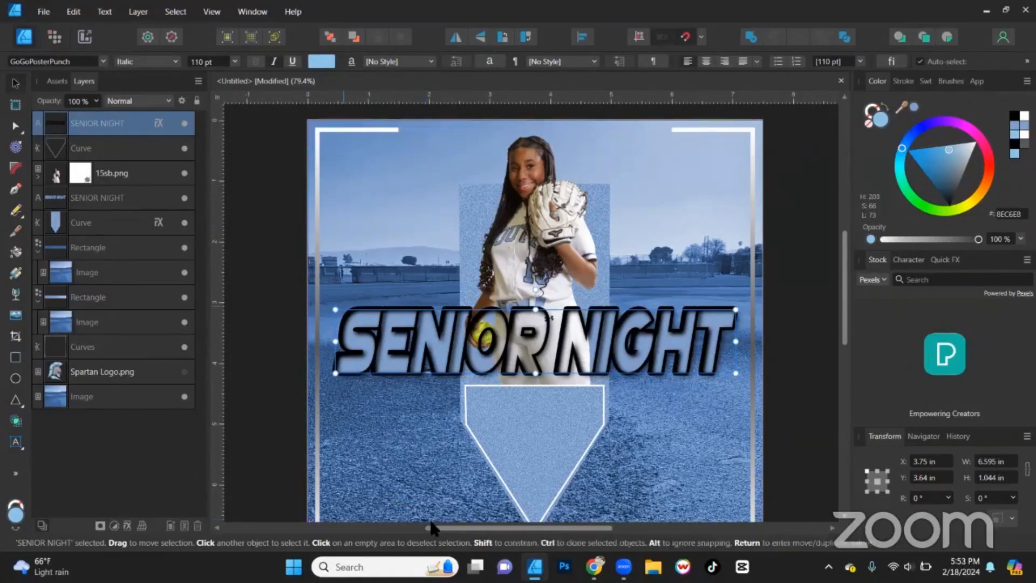
{"action": "left_click", "coordinate": [789, 291]}
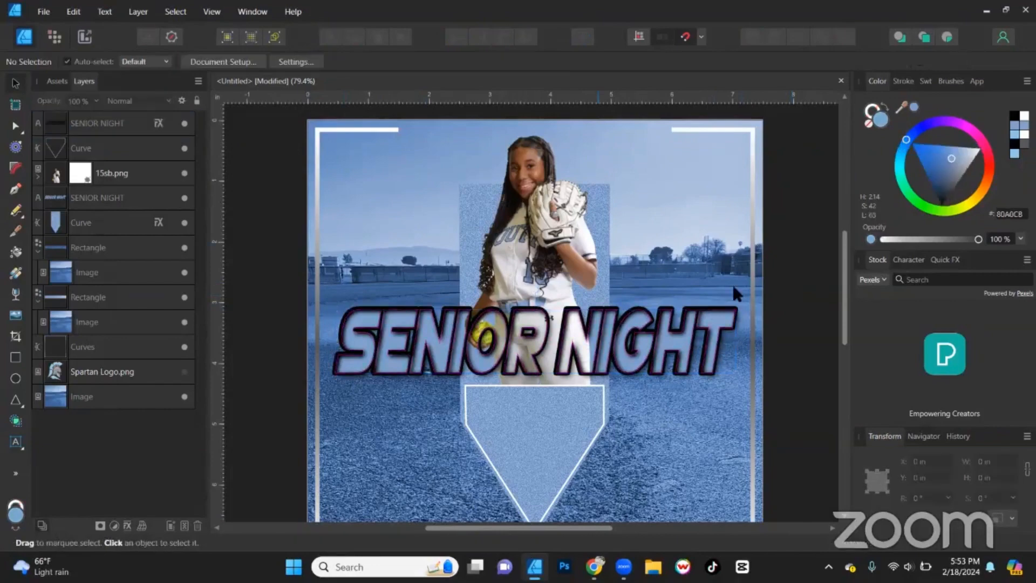
{"action": "key", "text": "ctrl+minus"}
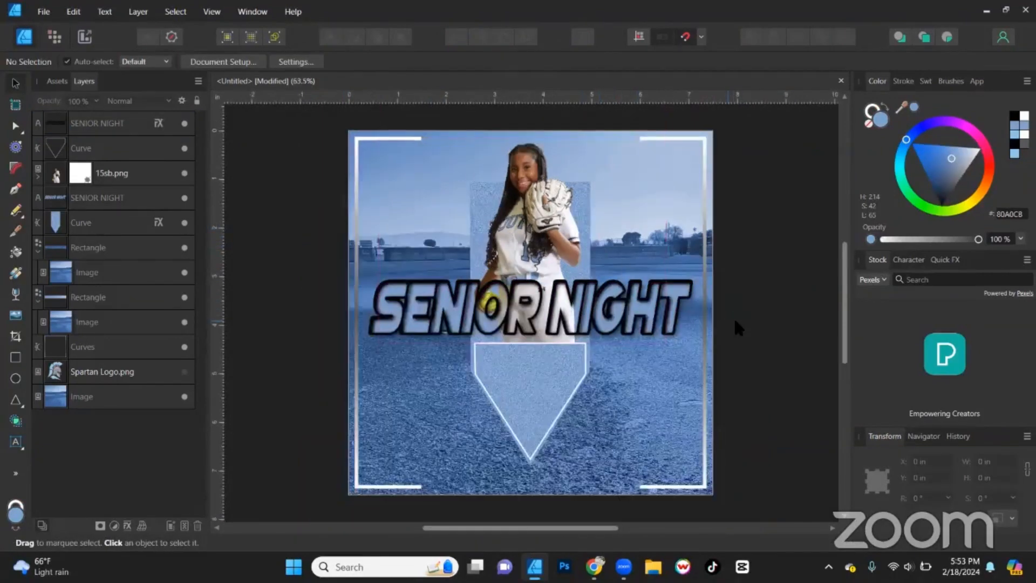
Copy the lower SENIOR NIGHT text, move the text down over the home-plate banner, and fill it white FFFFFF
{"action": "left_click", "coordinate": [108, 197]}
{"action": "right_click", "coordinate": [114, 188]}
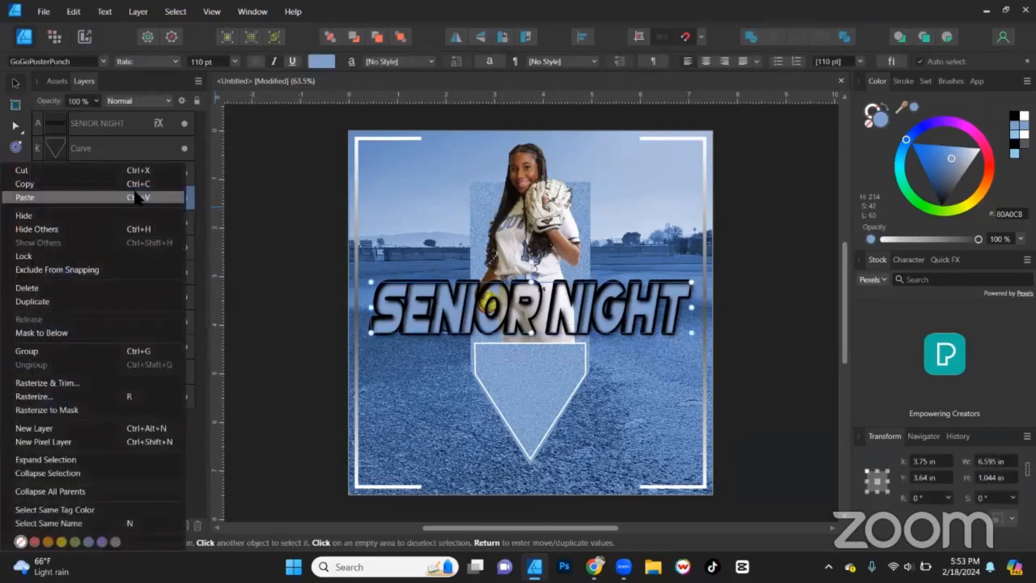
{"action": "left_click", "coordinate": [135, 184]}
{"action": "left_click_drag", "start_coordinate": [512, 309], "coordinate": [520, 381]}
{"action": "left_click_drag", "start_coordinate": [943, 156], "coordinate": [980, 148]}
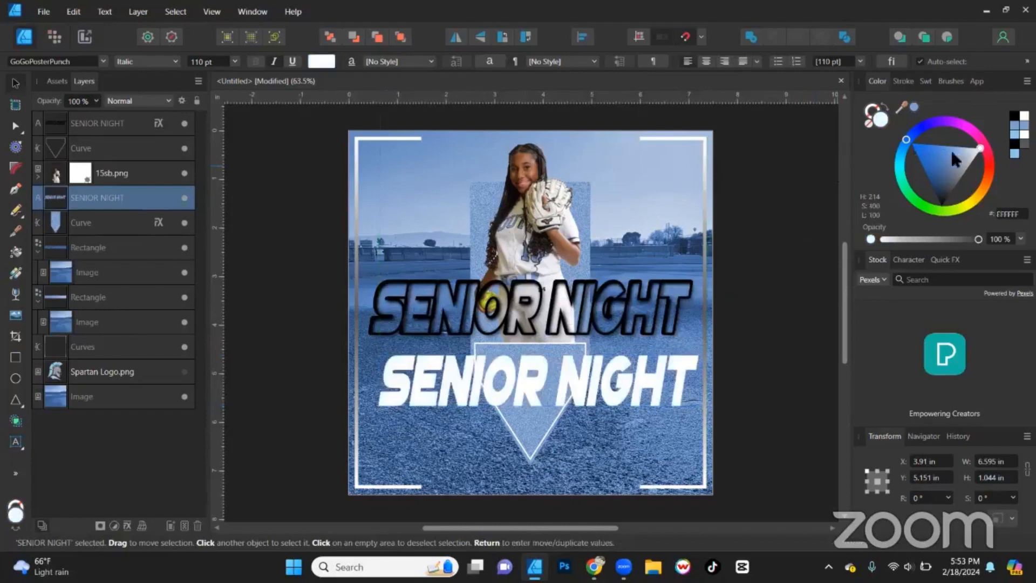
Replace the wording of the white SENIOR NIGHT text with MAR 15
{"action": "double_click", "coordinate": [570, 378]}
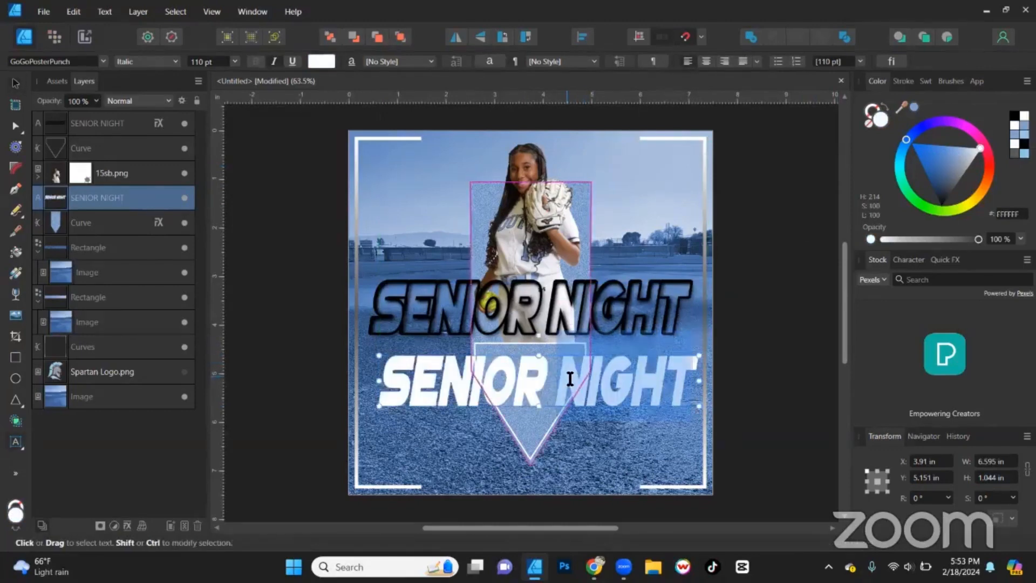
{"action": "key", "text": "ctrl+a"}
{"action": "type", "text": "MAR"}
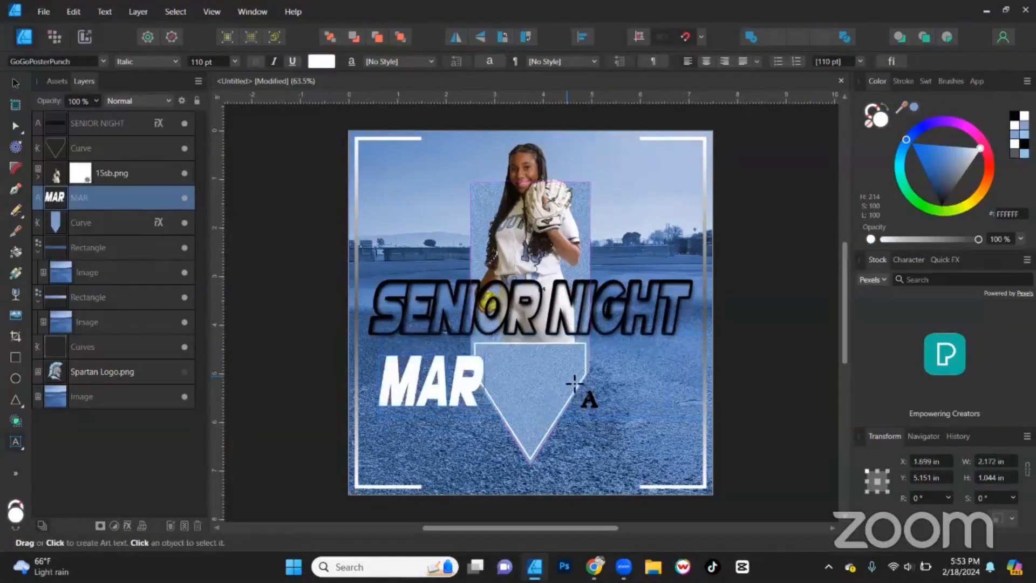
{"action": "type", "text": " 15"}
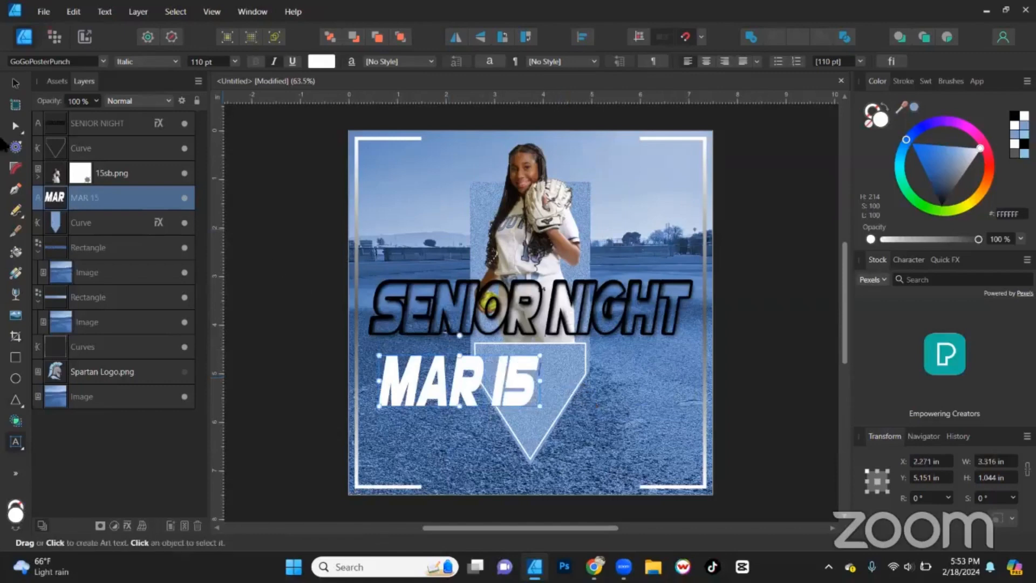
Scale the MAR 15 text down to about 58.5 pt and center it inside the upper part of the home plate
{"action": "left_click", "coordinate": [16, 82]}
{"action": "left_click_drag", "start_coordinate": [379, 406], "coordinate": [441, 384]}
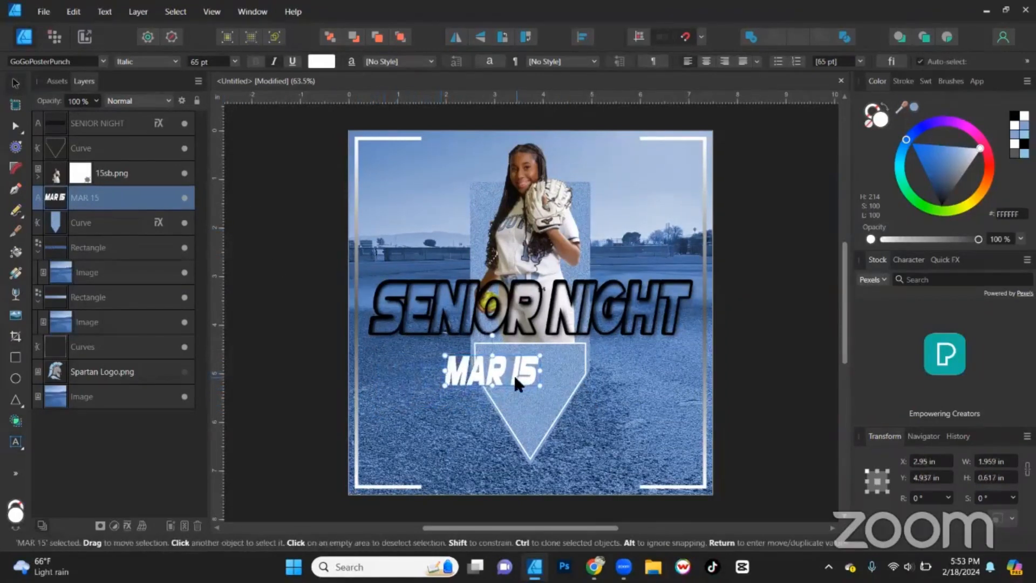
{"action": "left_click_drag", "start_coordinate": [514, 374], "coordinate": [541, 368]}
{"action": "scroll", "coordinate": [541, 368], "scroll_direction": "up", "scroll_amount": 3}
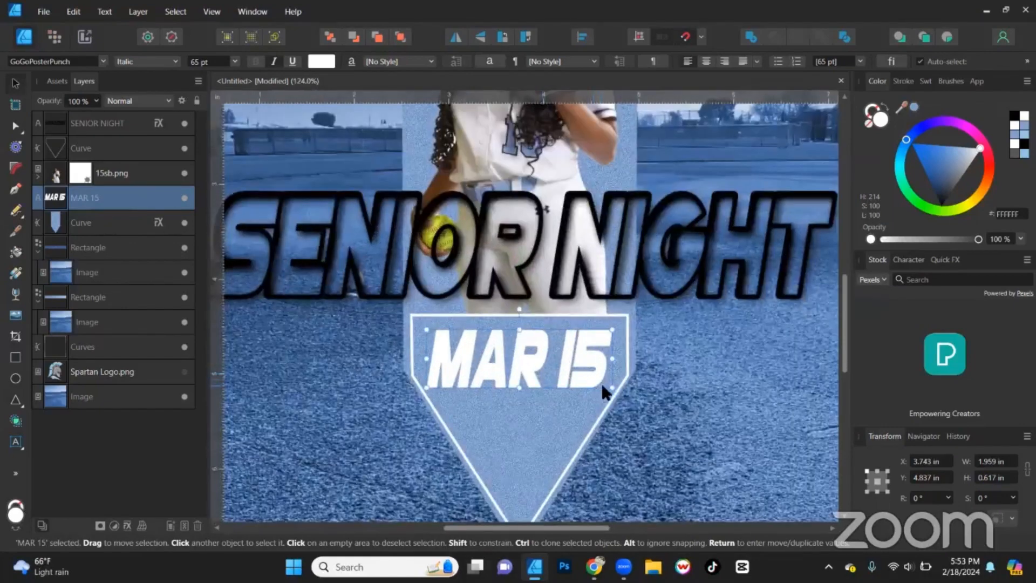
{"action": "left_click_drag", "start_coordinate": [603, 387], "coordinate": [562, 352]}
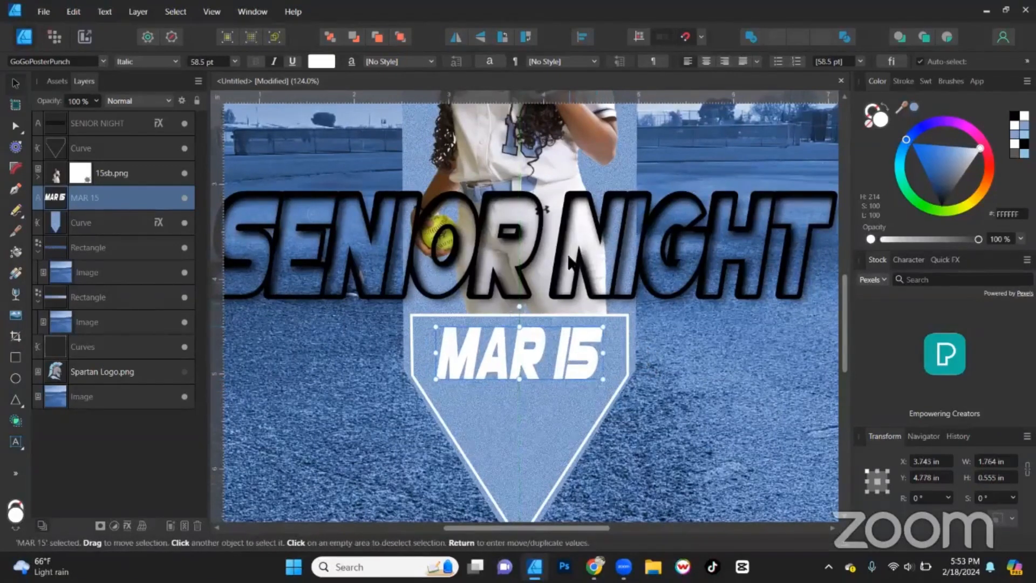
Duplicate the outlined SENIOR NIGHT text, change the copy to read 9:00AM, and move it down over the home plate
{"action": "left_click", "coordinate": [571, 217]}
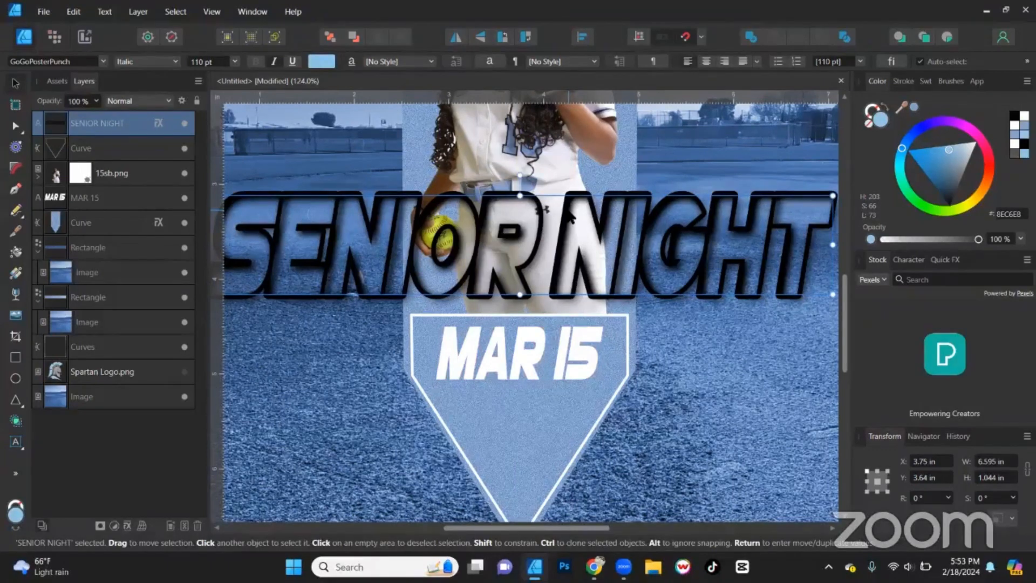
{"action": "key", "text": "ctrl+j"}
{"action": "double_click", "coordinate": [563, 237]}
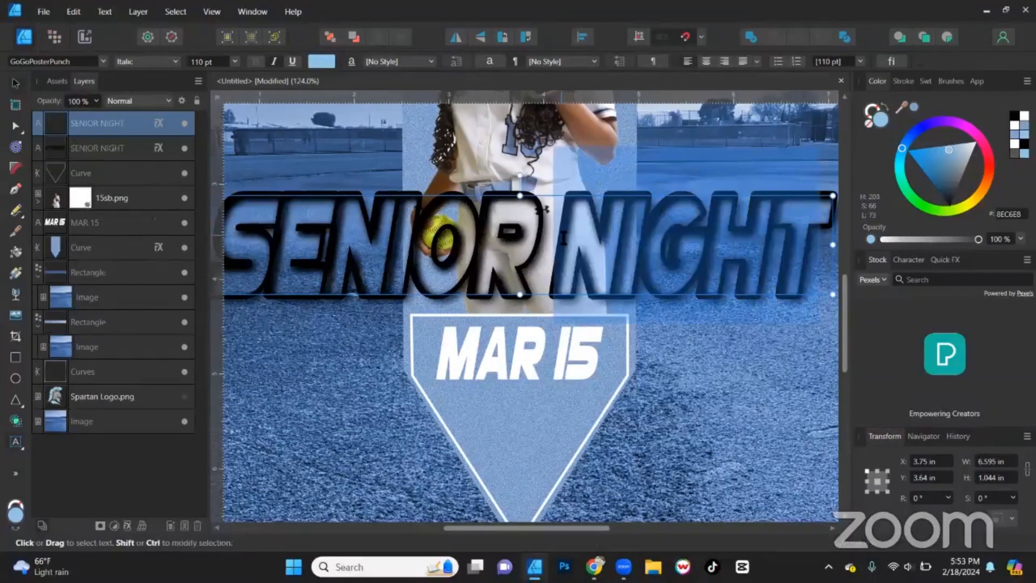
{"action": "type", "text": "4"}
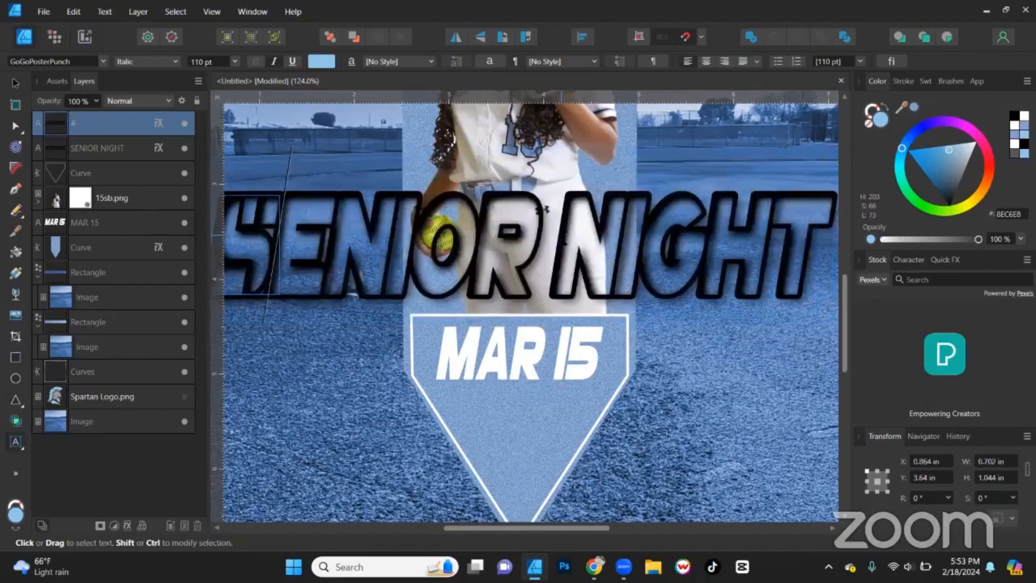
{"action": "key", "text": "BackSpace"}
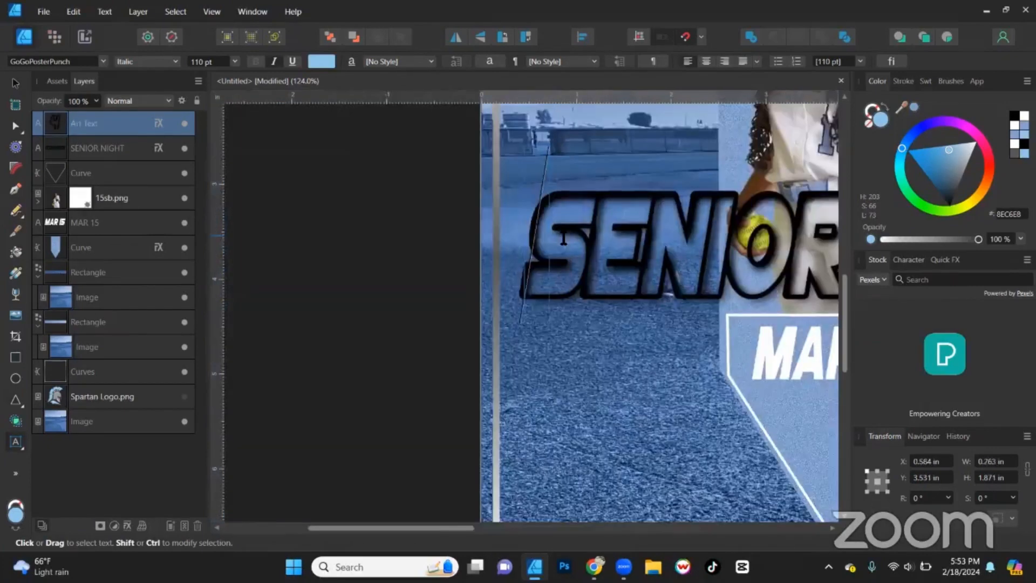
{"action": "type", "text": "9"}
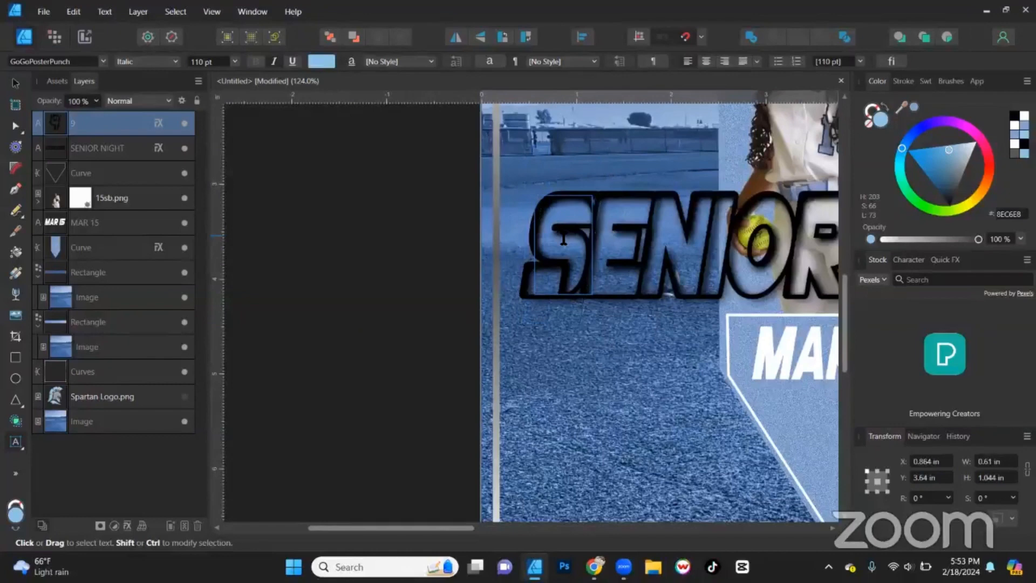
{"action": "type", "text": ":00AM"}
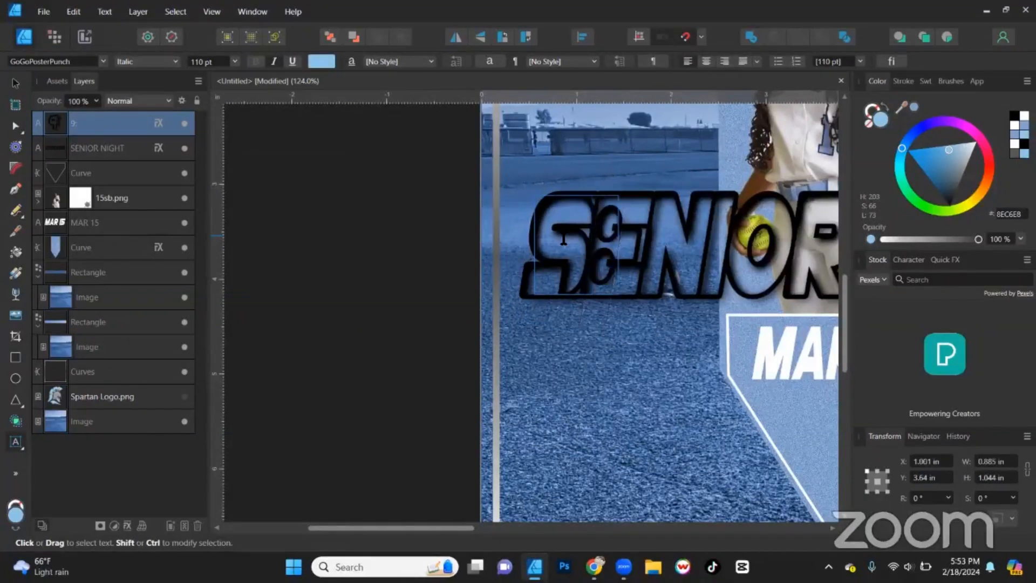
{"action": "key", "text": "Escape"}
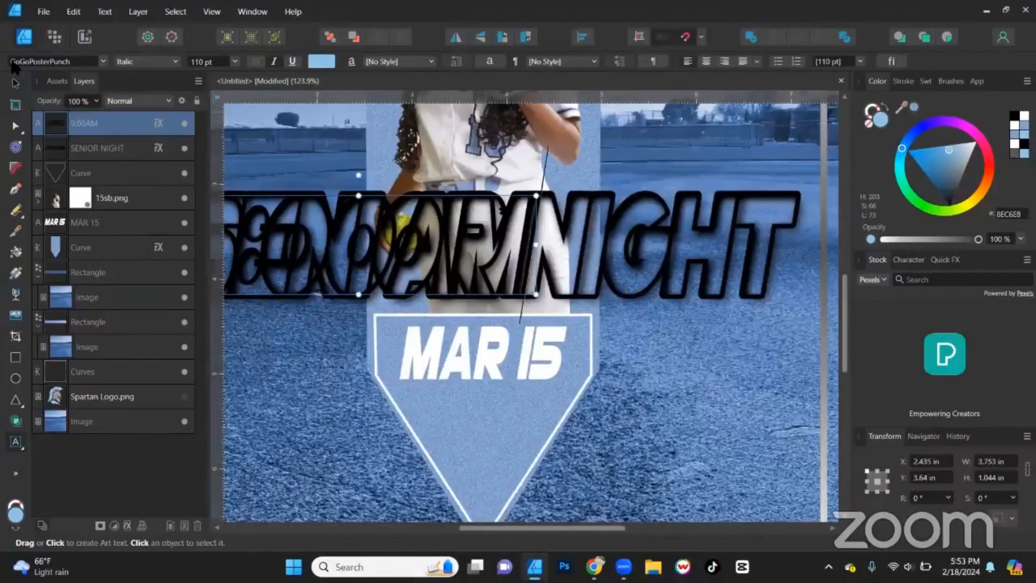
{"action": "left_click_drag", "start_coordinate": [342, 291], "coordinate": [436, 392]}
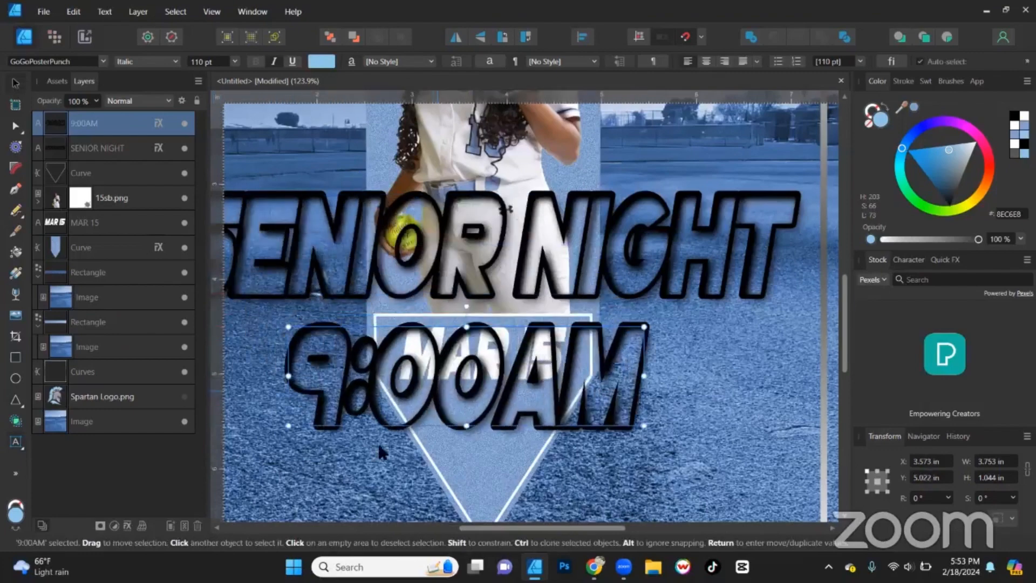
{"action": "left_click_drag", "start_coordinate": [285, 431], "coordinate": [282, 381]}
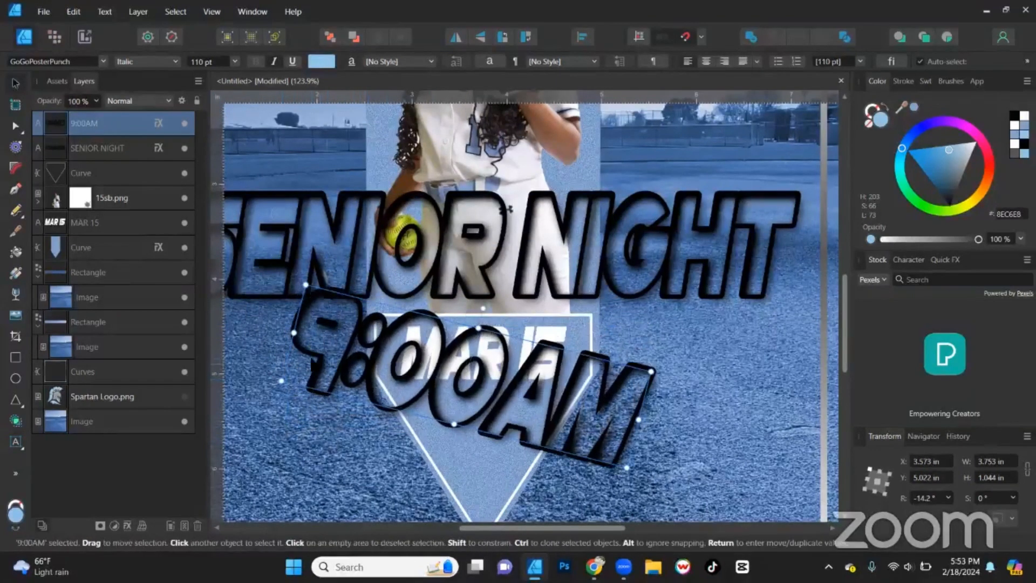
{"action": "key", "text": "ctrl+z"}
{"action": "left_click_drag", "start_coordinate": [289, 426], "coordinate": [489, 343]}
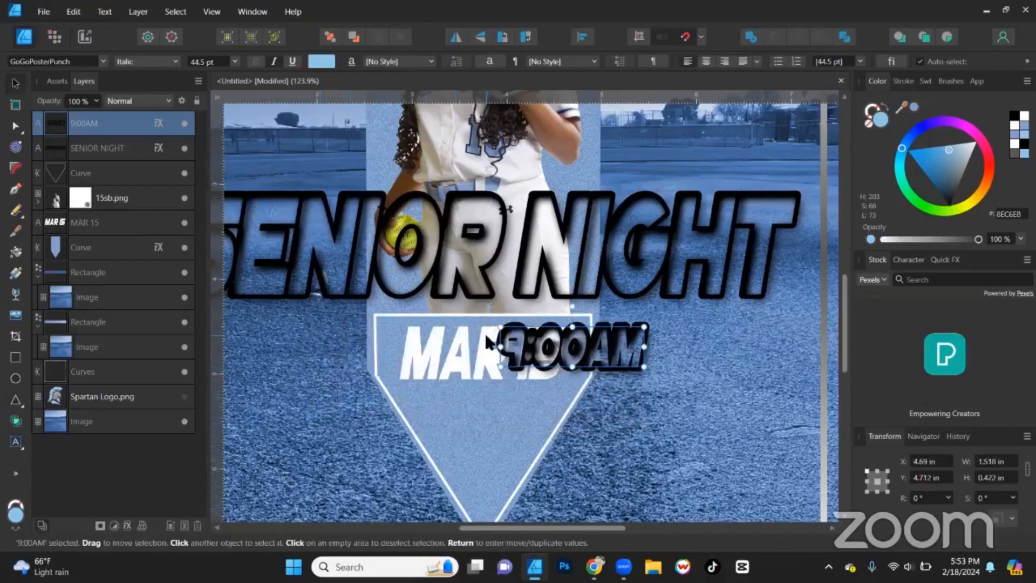
{"action": "key", "text": "ctrl+z"}
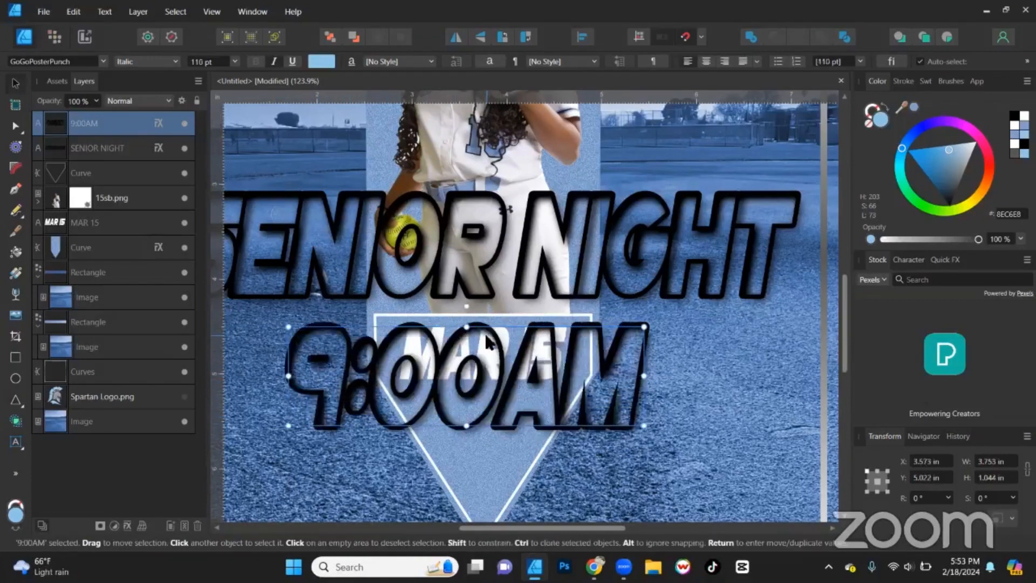
Turn on Scale with Object for the 9:00AM text's layer effects and set its outline color to white FFFFFF
{"action": "left_click", "coordinate": [903, 82]}
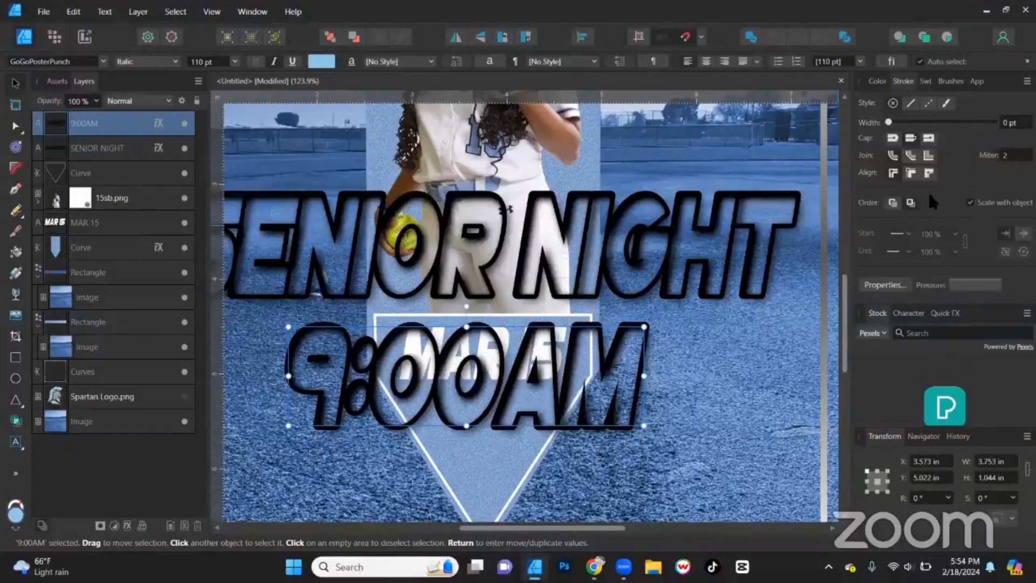
{"action": "left_click", "coordinate": [158, 122]}
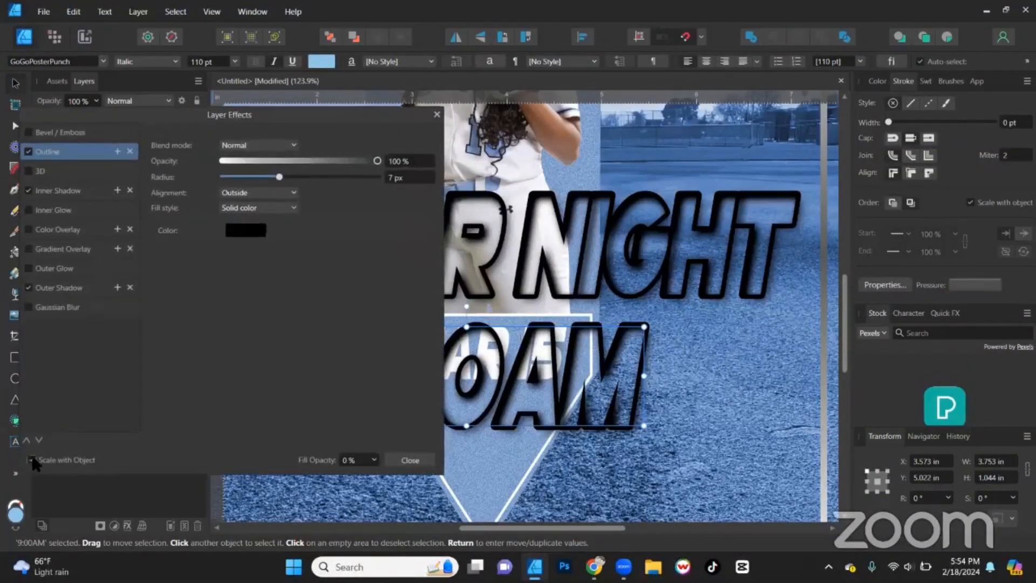
{"action": "left_click", "coordinate": [241, 240]}
{"action": "left_click", "coordinate": [225, 352]}
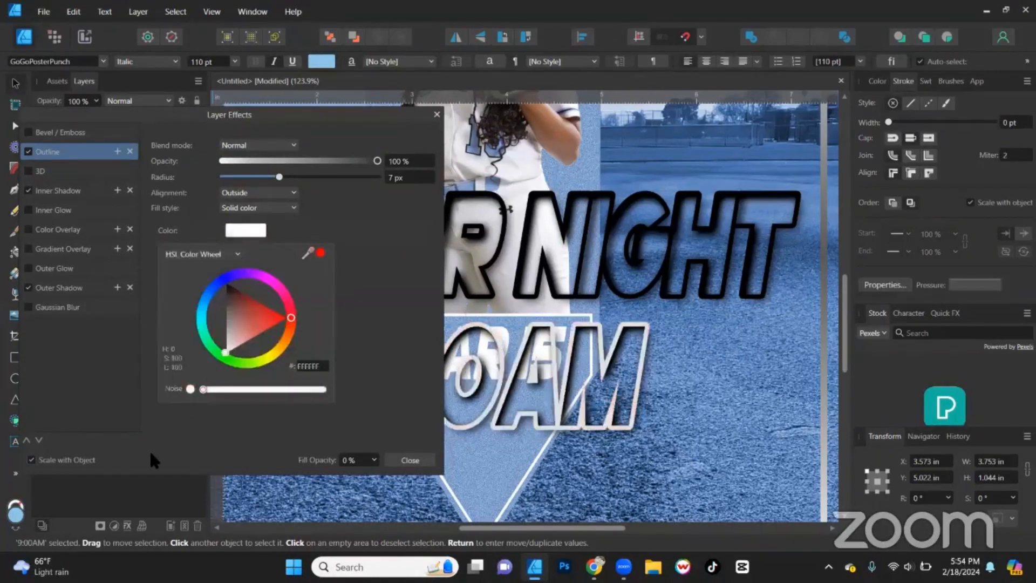
{"action": "left_click", "coordinate": [409, 461]}
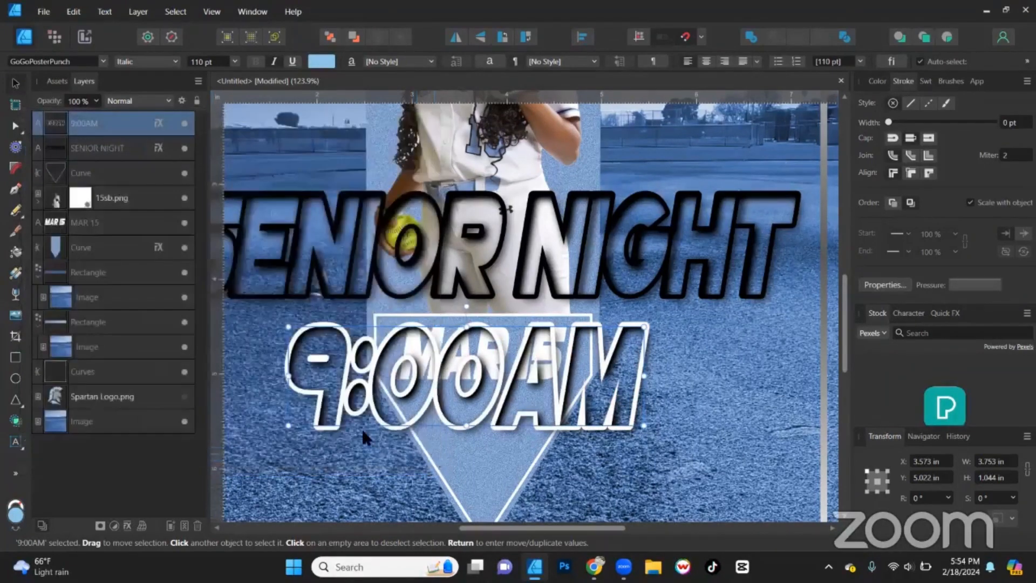
Scale the 9:00AM text down to about 40.8 pt and center it directly beneath MAR 15 in the home plate
{"action": "left_click_drag", "start_coordinate": [288, 428], "coordinate": [513, 351]}
{"action": "left_click_drag", "start_coordinate": [577, 359], "coordinate": [503, 417]}
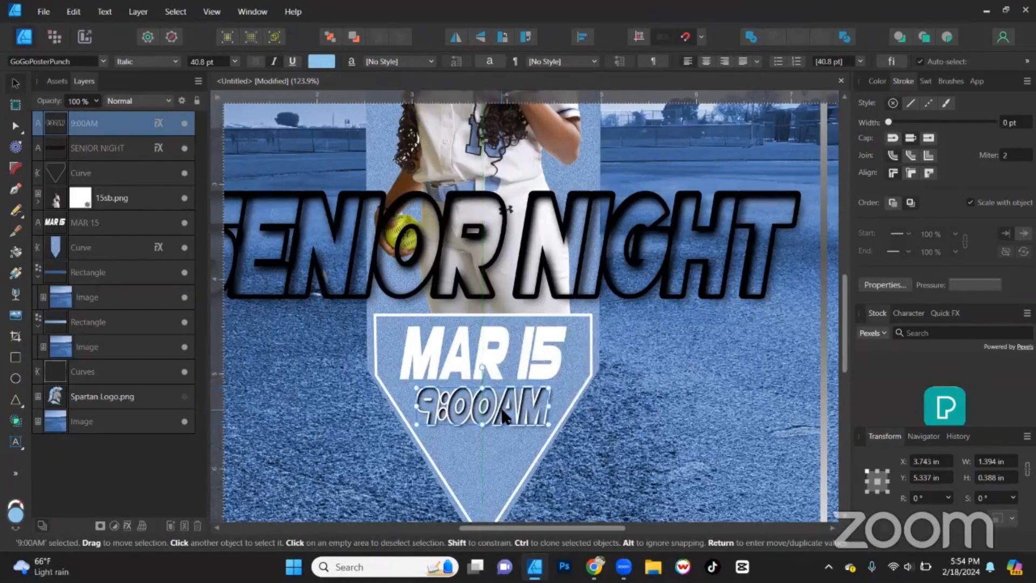
Set the outline effect color of the SENIOR NIGHT text to white FFFFFF
{"action": "left_click", "coordinate": [152, 148]}
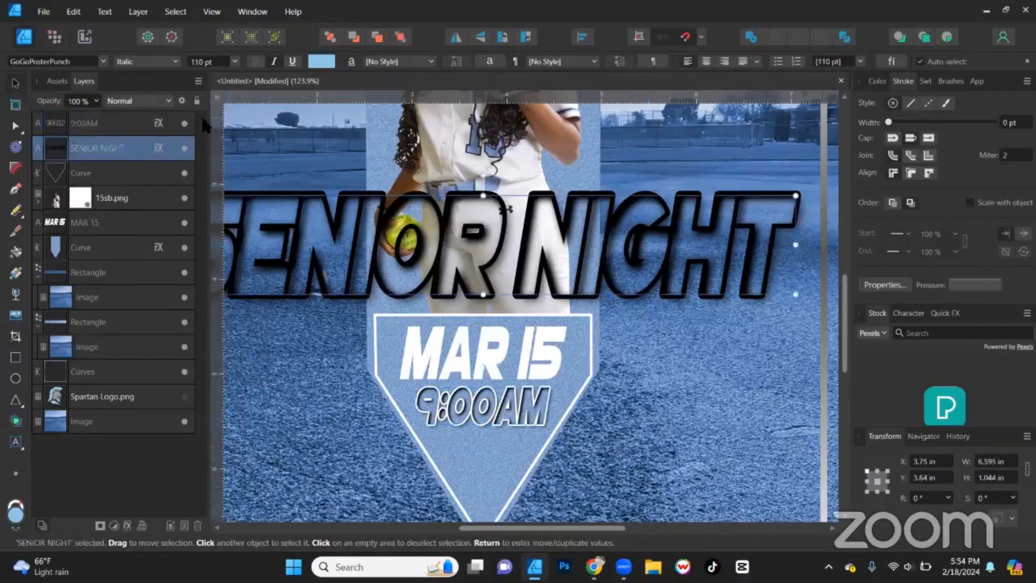
{"action": "left_click", "coordinate": [155, 147]}
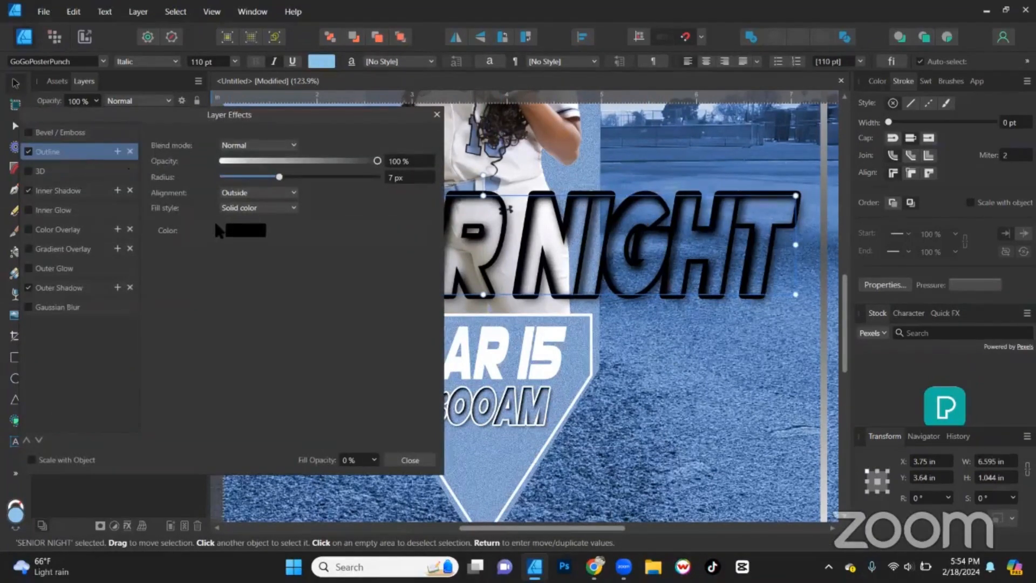
{"action": "left_click", "coordinate": [242, 231]}
{"action": "left_click_drag", "start_coordinate": [256, 333], "coordinate": [198, 401]}
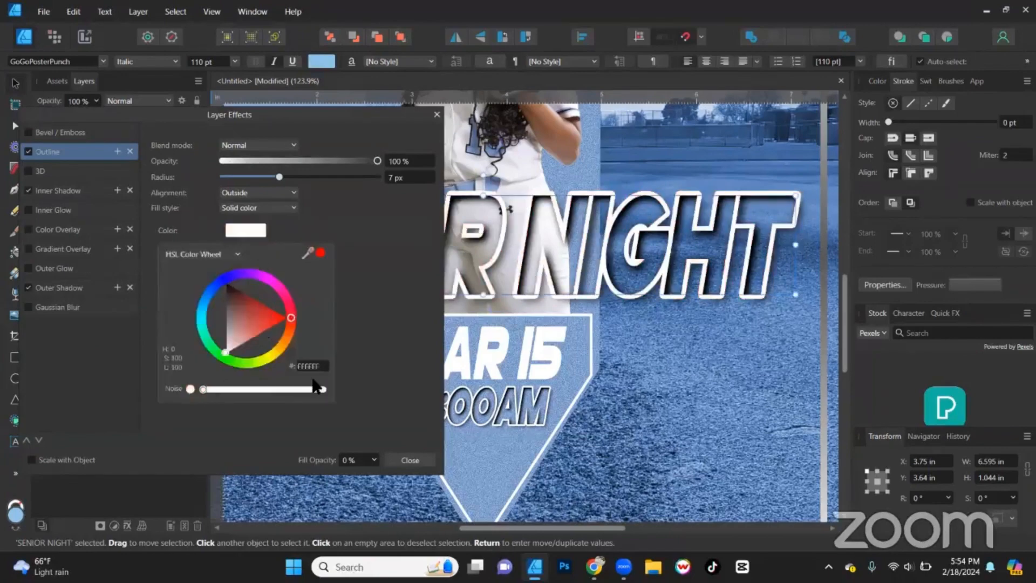
{"action": "left_click", "coordinate": [422, 461]}
{"action": "left_click", "coordinate": [415, 460]}
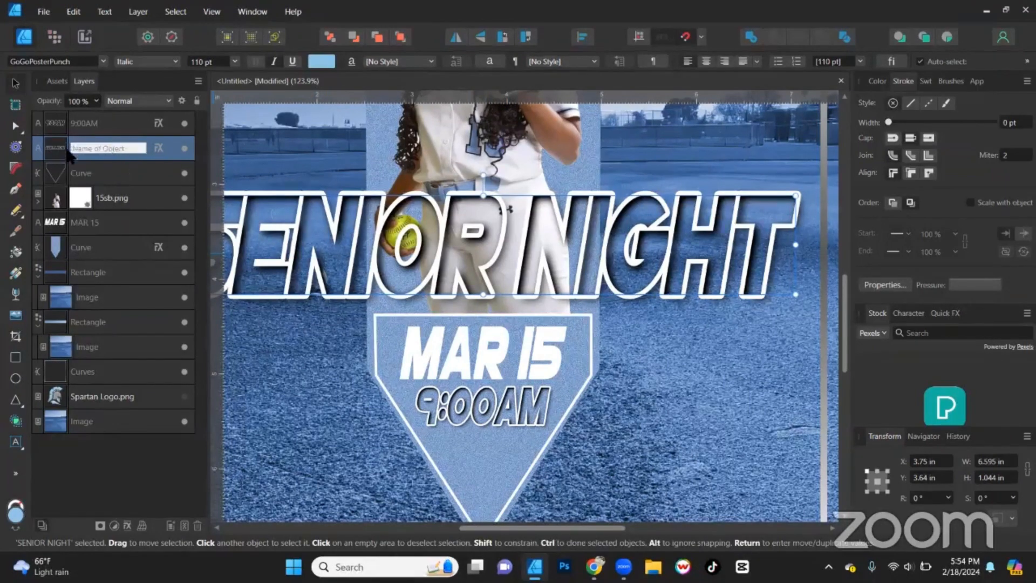
Duplicate the SENIOR NIGHT text and turn off Outline, Inner Shadow and Outer Shadow on the lower copy
{"action": "key", "text": "ctrl+j"}
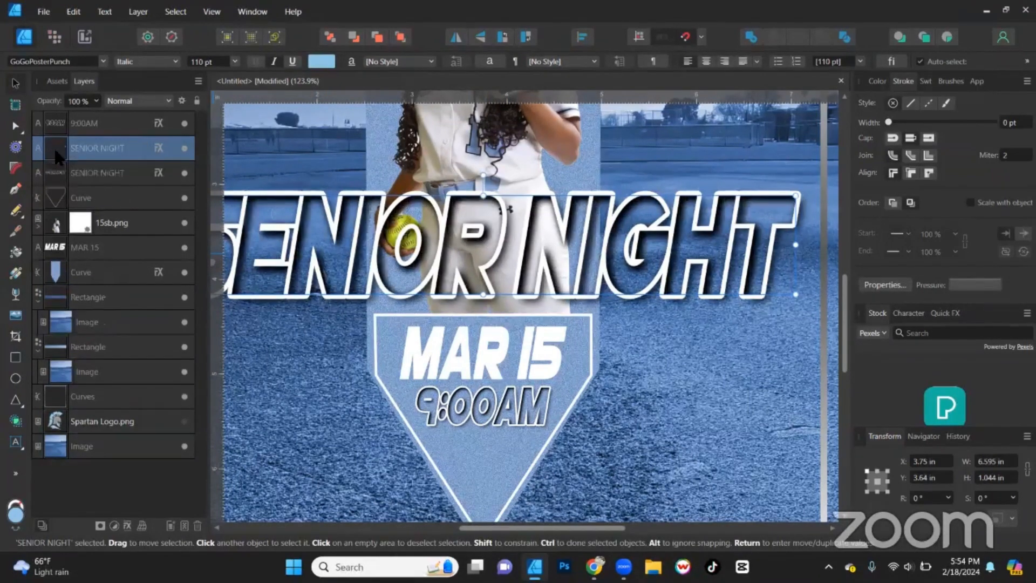
{"action": "left_click", "coordinate": [156, 174]}
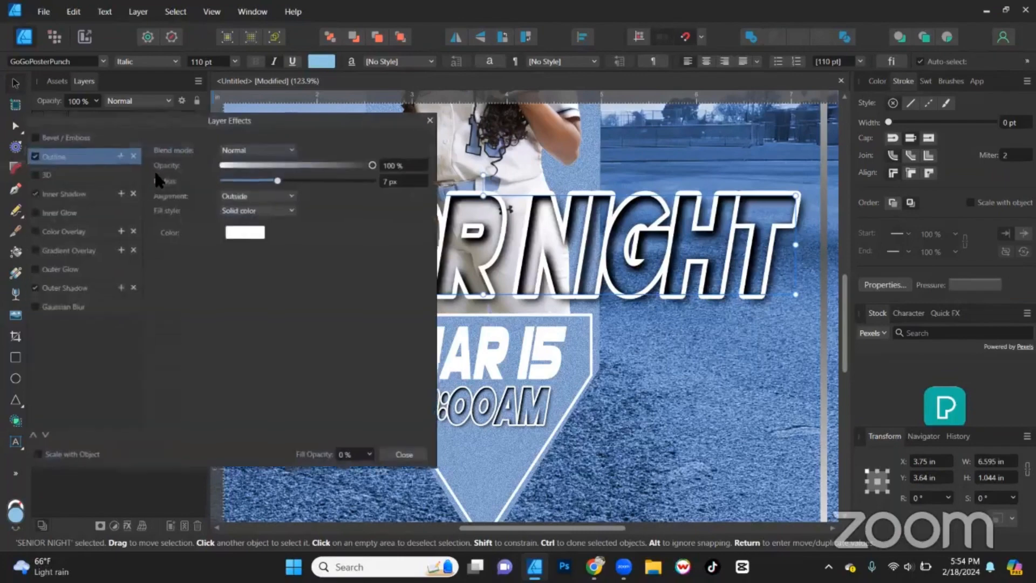
{"action": "left_click", "coordinate": [28, 152]}
{"action": "left_click", "coordinate": [29, 191]}
{"action": "left_click", "coordinate": [28, 288]}
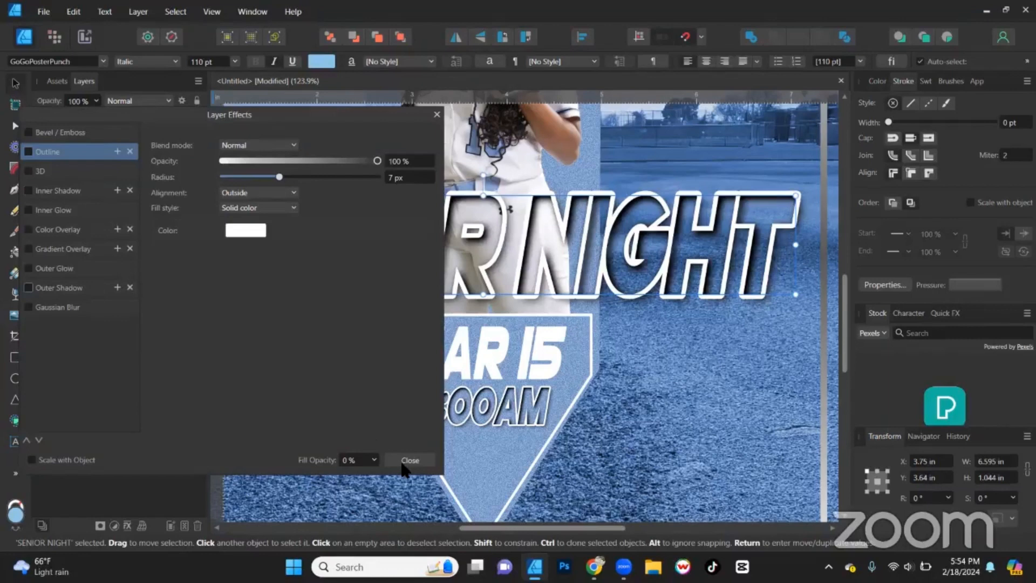
Raise the lower SENIOR NIGHT copy's fill opacity to 100% and bring up its fill color settings
{"action": "left_click", "coordinate": [374, 462]}
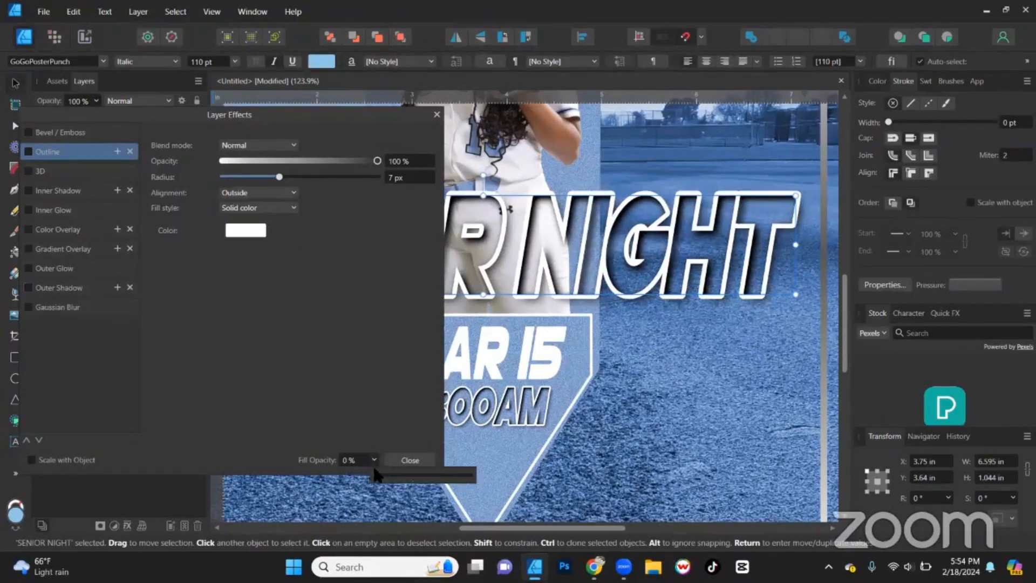
{"action": "left_click_drag", "start_coordinate": [376, 475], "coordinate": [497, 467]}
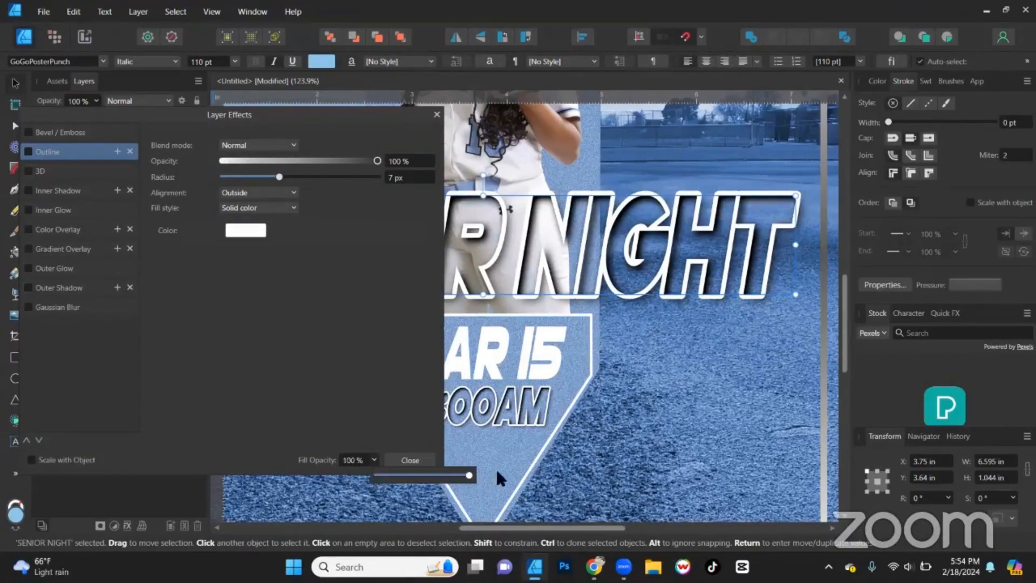
{"action": "left_click", "coordinate": [410, 460]}
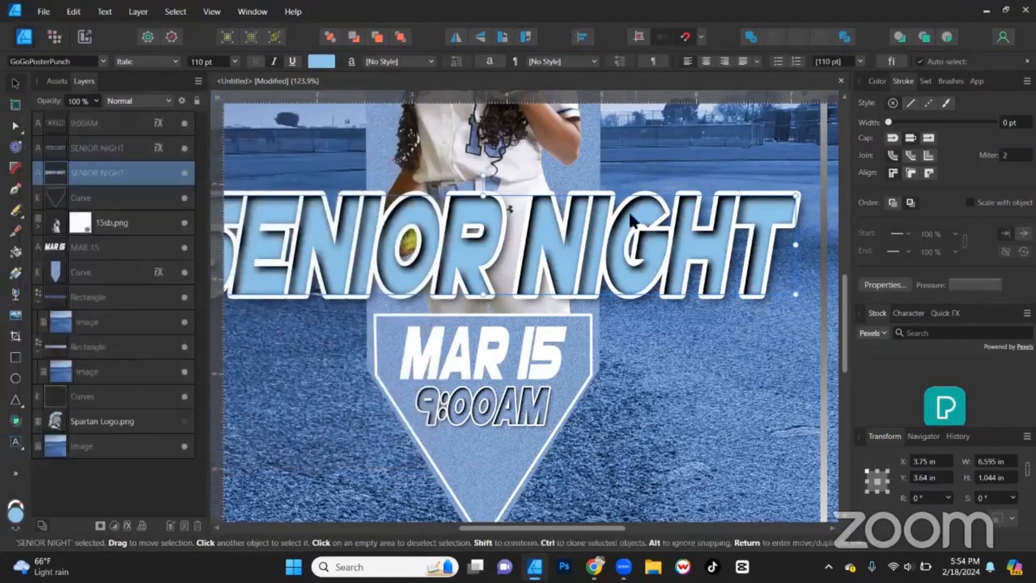
{"action": "left_click", "coordinate": [875, 81]}
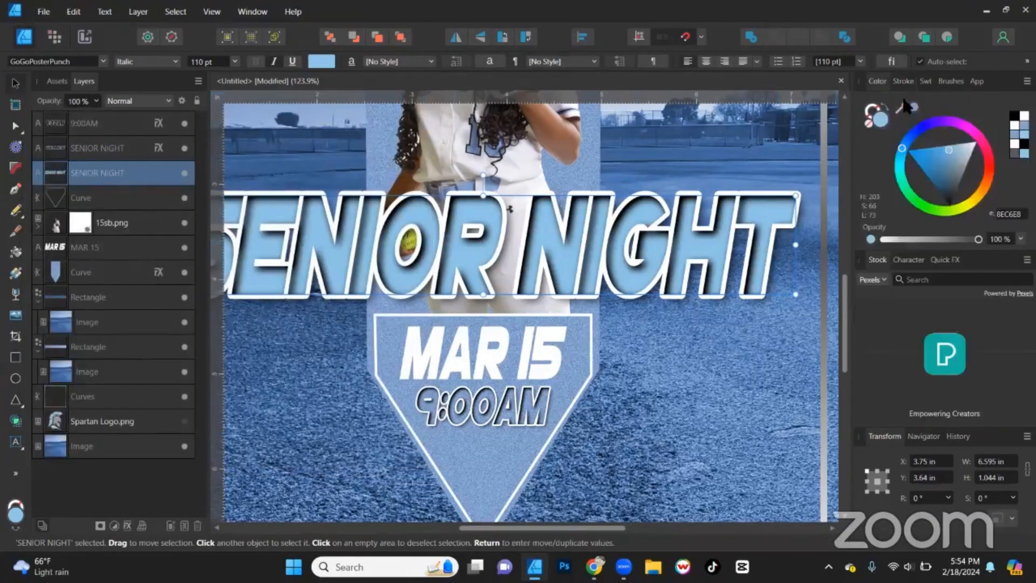
Fill the lower SENIOR NIGHT copy with the previously sampled uniform blue, 80A0C8
{"action": "left_click", "coordinate": [906, 140]}
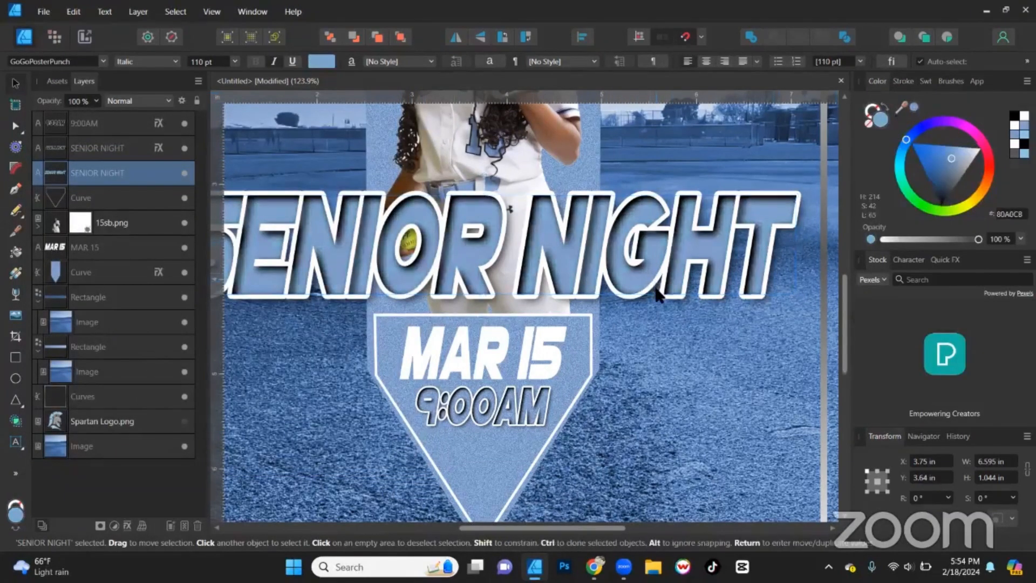
{"action": "scroll", "coordinate": [655, 291], "scroll_direction": "down", "scroll_amount": 3}
{"action": "scroll", "coordinate": [672, 262], "scroll_direction": "up", "scroll_amount": 3}
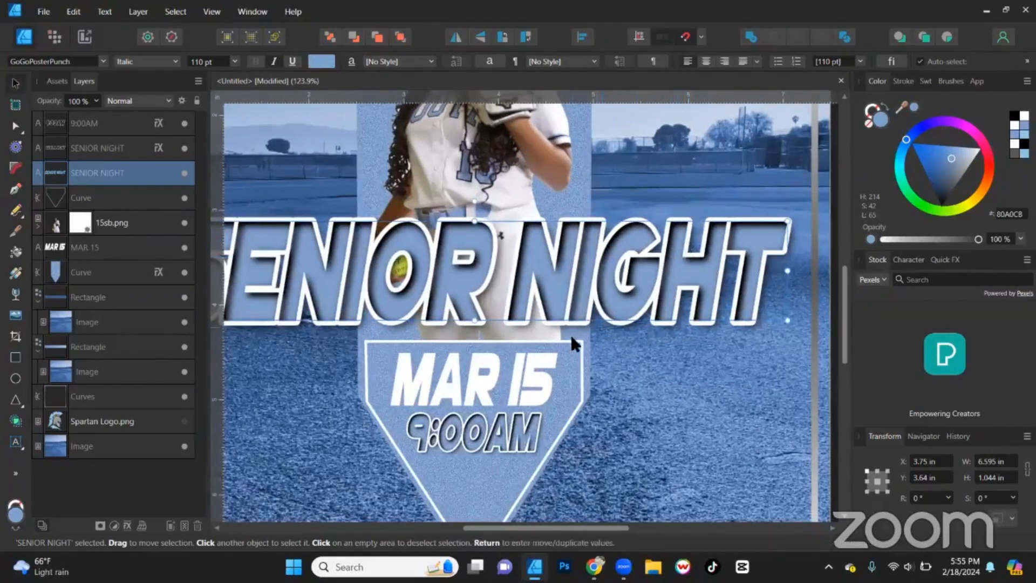
{"action": "scroll", "coordinate": [570, 333], "scroll_direction": "down", "scroll_amount": 3}
Duplicate the MAR 15 text in the home plate and change the copy's wording to HOME
{"action": "left_click", "coordinate": [505, 368]}
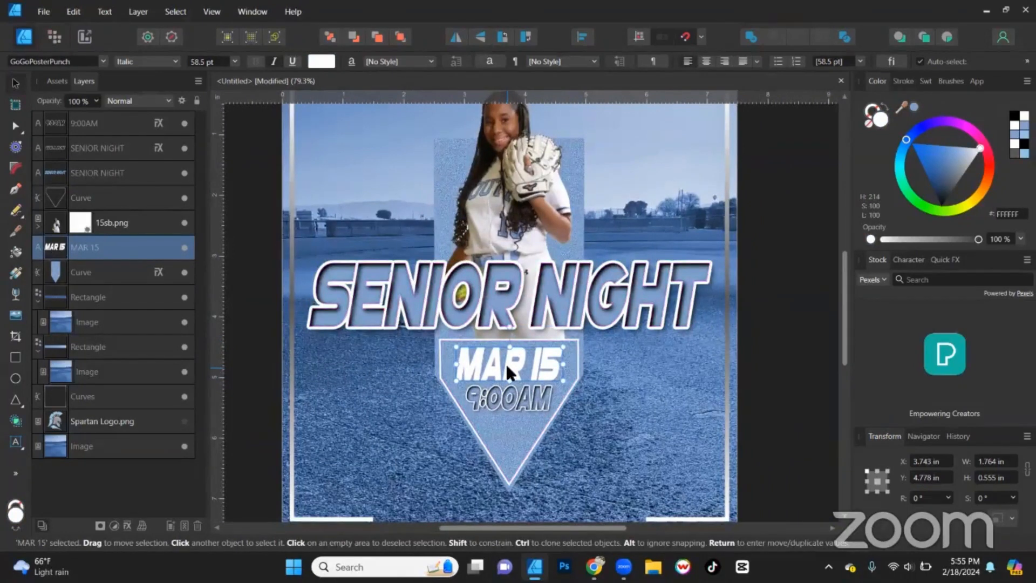
{"action": "key", "text": "ctrl+j"}
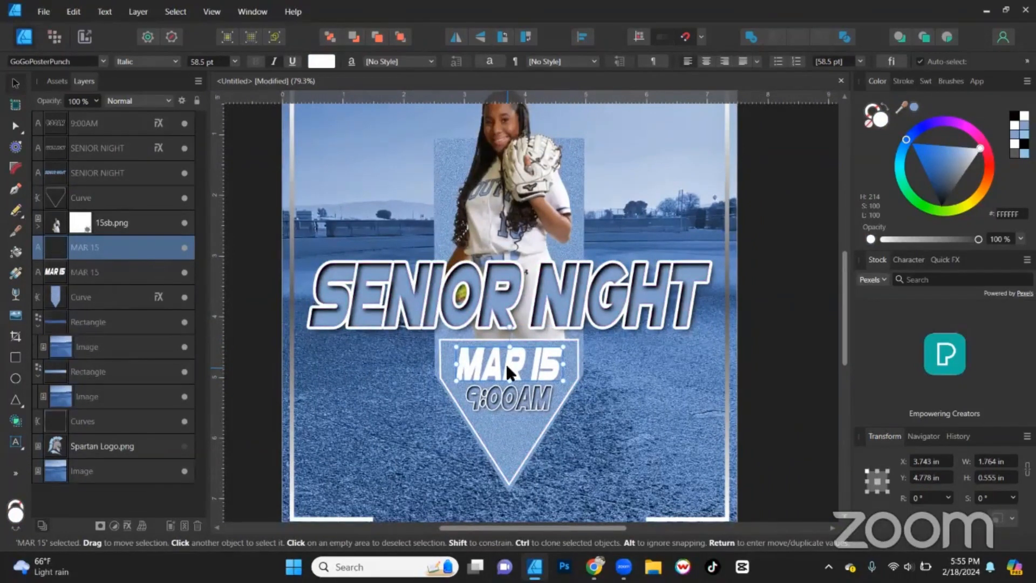
{"action": "double_click", "coordinate": [508, 368]}
{"action": "double_click", "coordinate": [508, 367]}
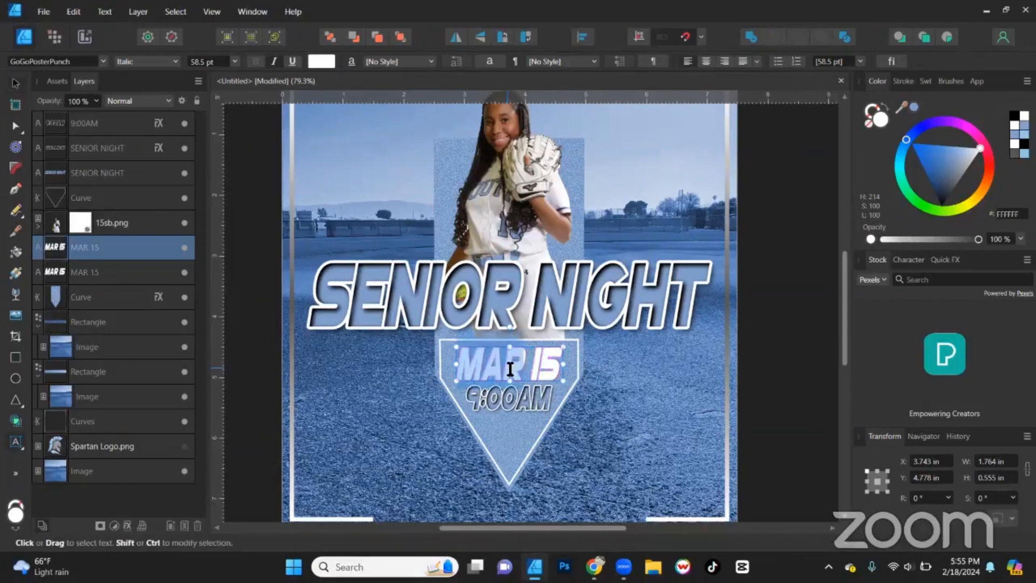
{"action": "type", "text": "HOME"}
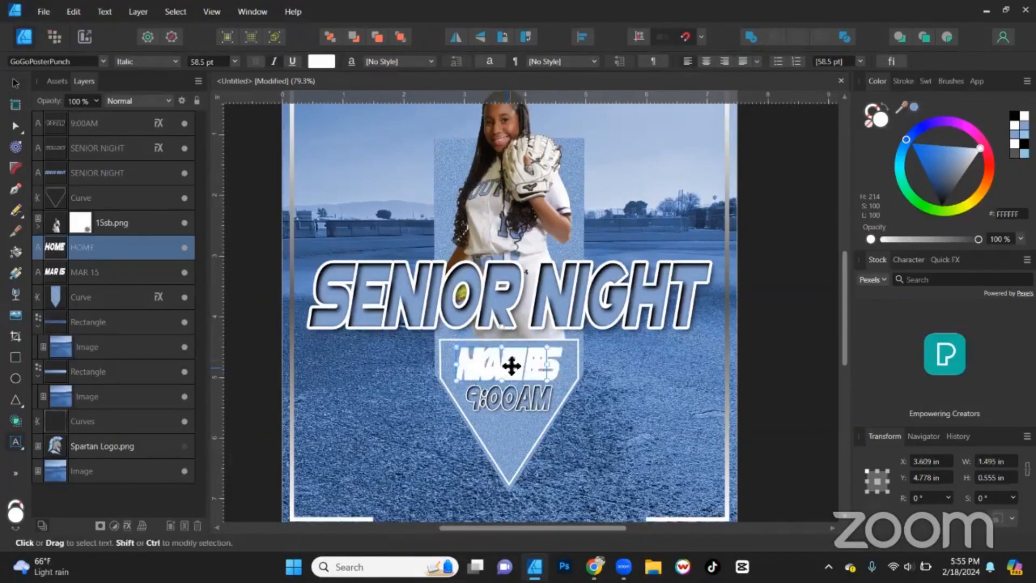
{"action": "left_click", "coordinate": [16, 84]}
Move HOME below 9:00AM, scale it down to about 34.5 pt and center it in the home plate
{"action": "scroll", "coordinate": [493, 372], "scroll_direction": "down", "scroll_amount": 1}
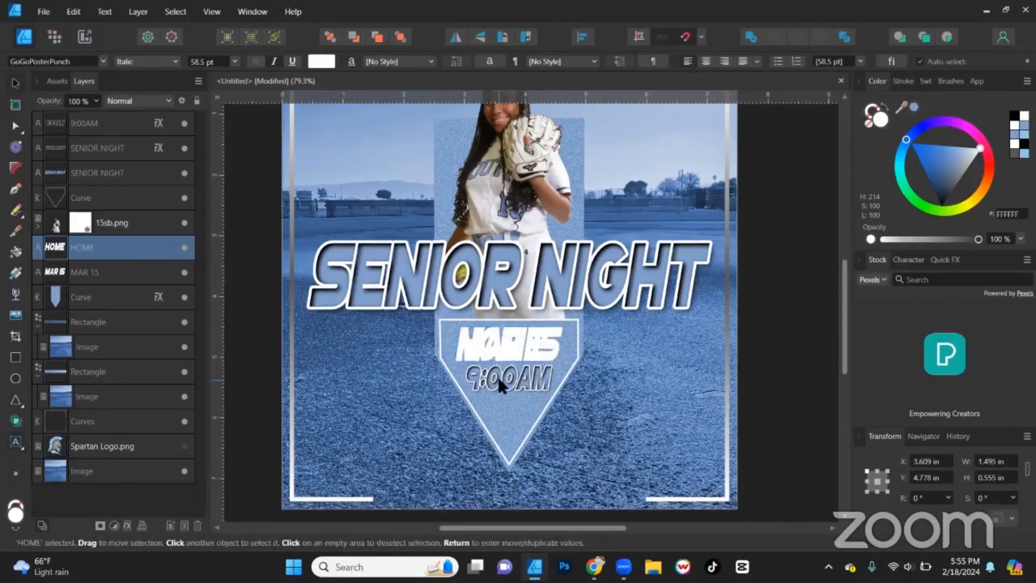
{"action": "left_click_drag", "start_coordinate": [523, 341], "coordinate": [528, 403]}
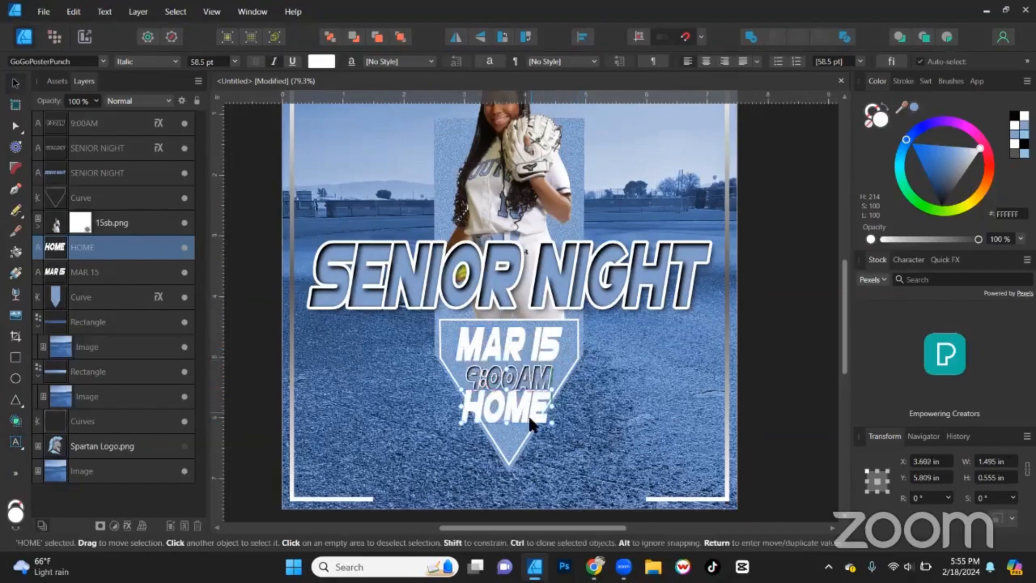
{"action": "scroll", "coordinate": [529, 417], "scroll_direction": "up", "scroll_amount": 4}
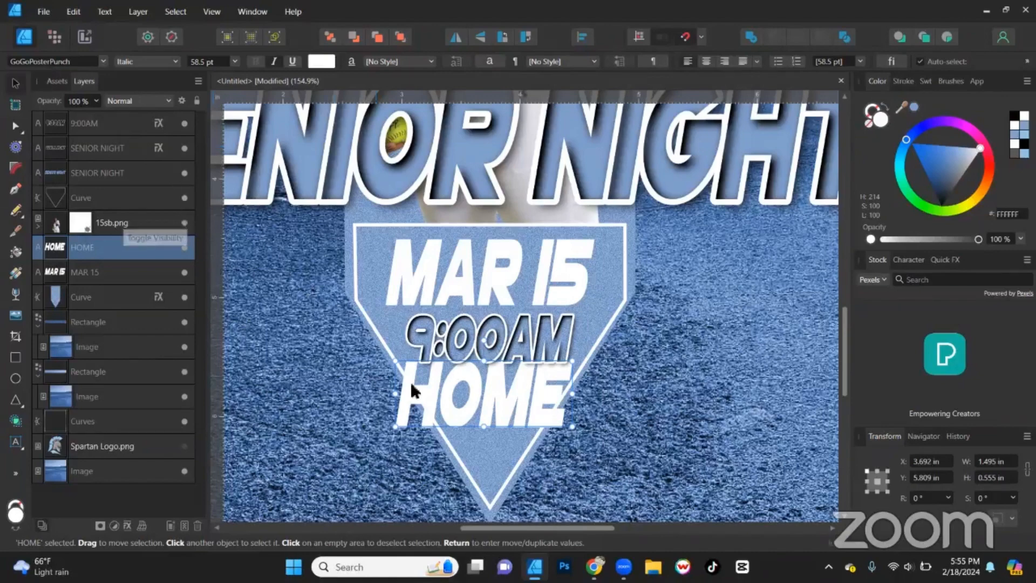
{"action": "left_click_drag", "start_coordinate": [576, 363], "coordinate": [510, 417]}
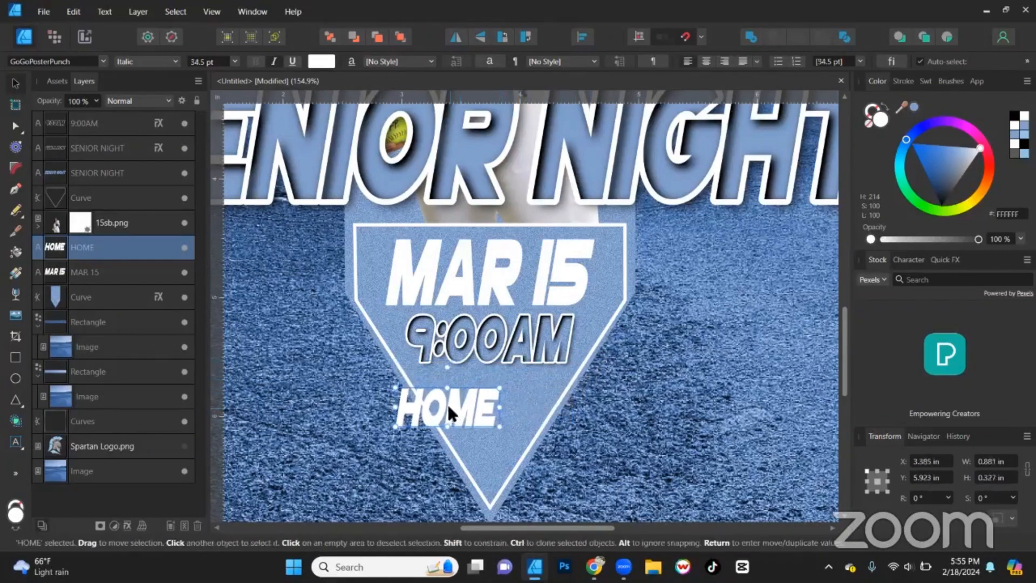
{"action": "left_click_drag", "start_coordinate": [448, 403], "coordinate": [493, 399]}
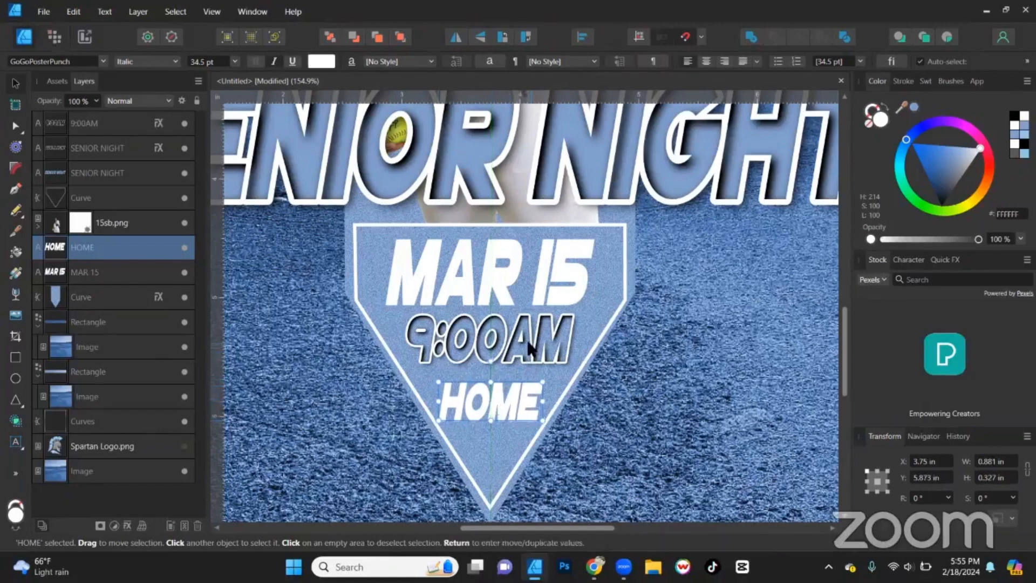
Space the MAR 15, 9:00AM and HOME texts evenly in the vertical direction within their selection bounds
{"action": "left_click", "coordinate": [527, 353], "text": "shift"}
{"action": "left_click", "coordinate": [543, 267], "text": "shift"}
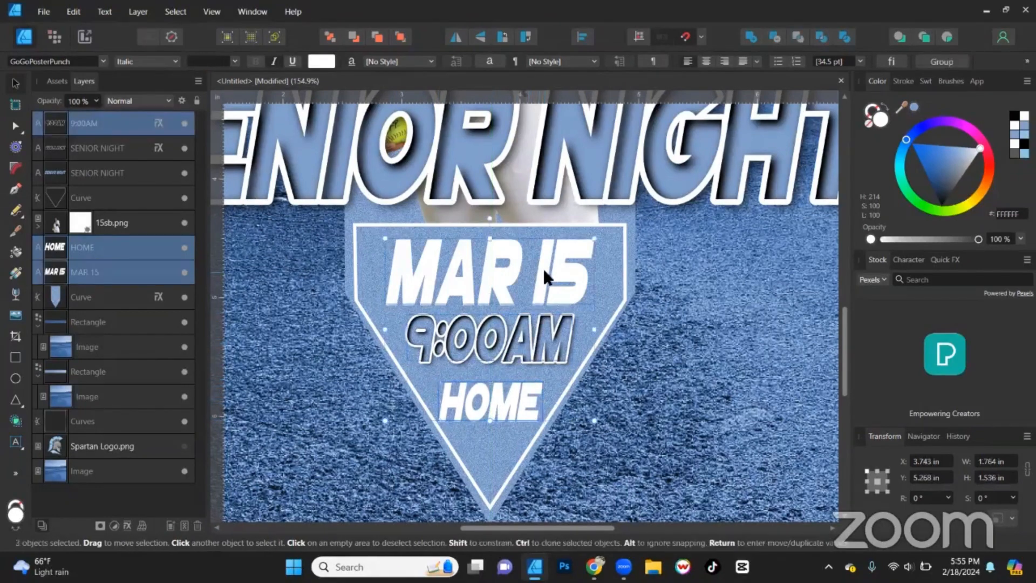
{"action": "left_click", "coordinate": [578, 31]}
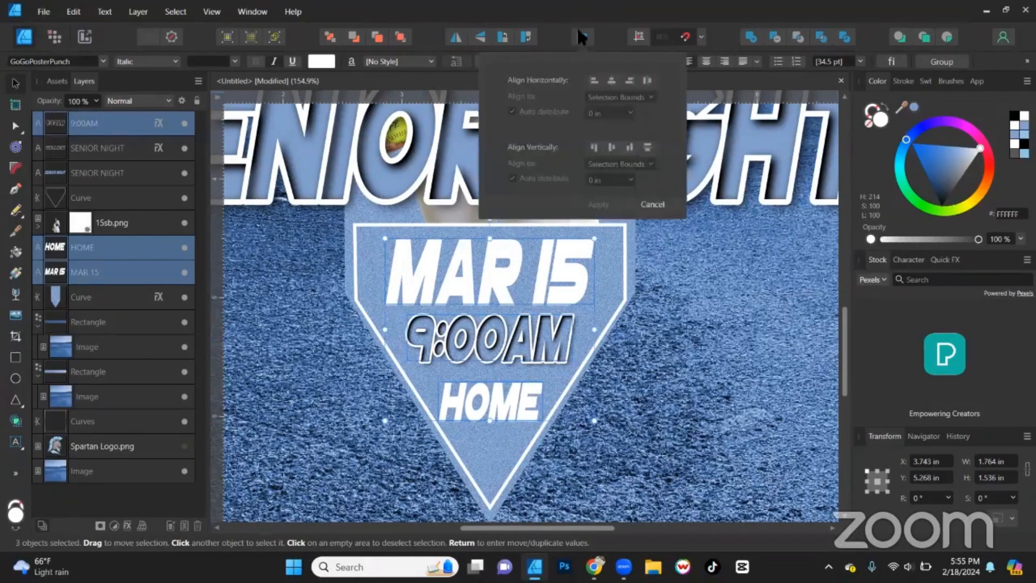
{"action": "left_click", "coordinate": [648, 148]}
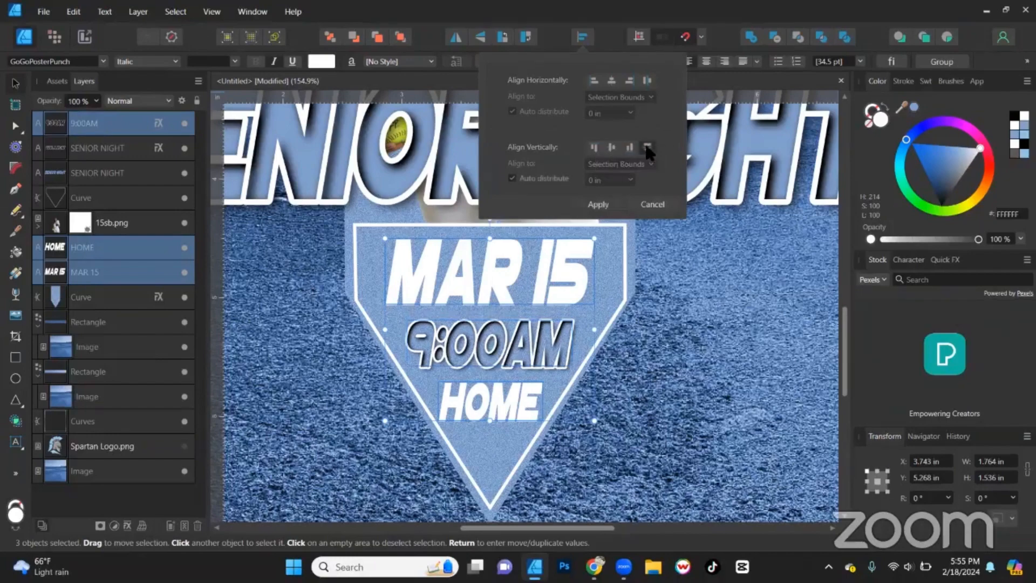
{"action": "left_click", "coordinate": [600, 205]}
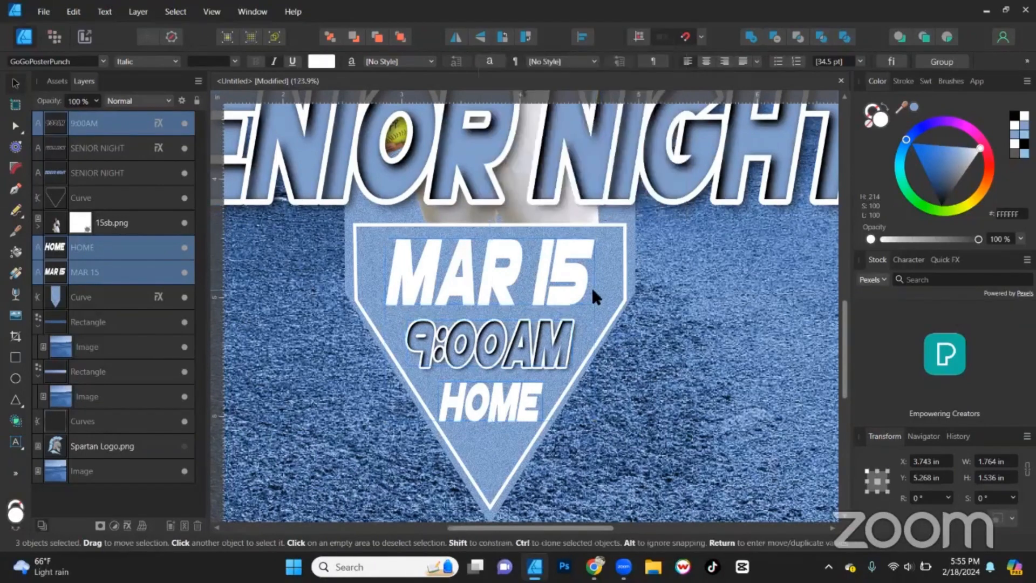
{"action": "scroll", "coordinate": [592, 286], "scroll_direction": "down", "scroll_amount": 5}
{"action": "scroll", "coordinate": [582, 316], "scroll_direction": "up", "scroll_amount": 2}
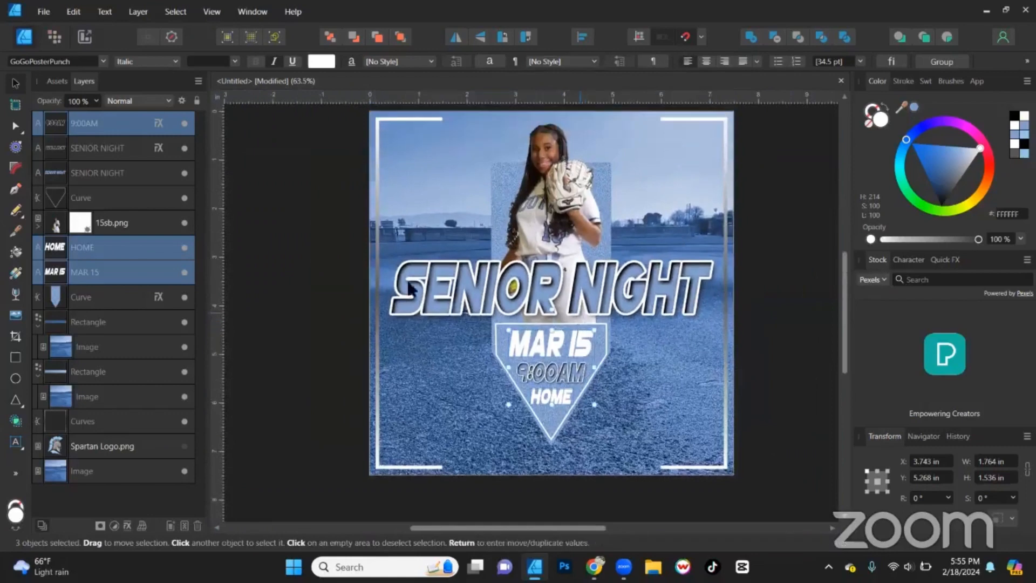
{"action": "left_click", "coordinate": [328, 270]}
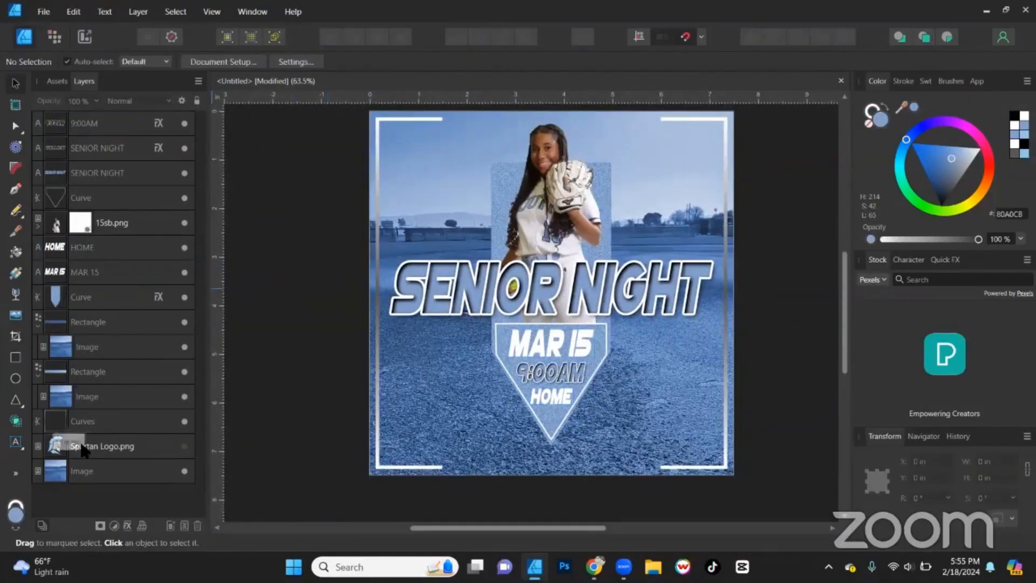
Make the Spartan logo visible, shrink it to about 1.2 by 1.37 in and place it inside the frame's lower-left corner
{"action": "left_click", "coordinate": [185, 446]}
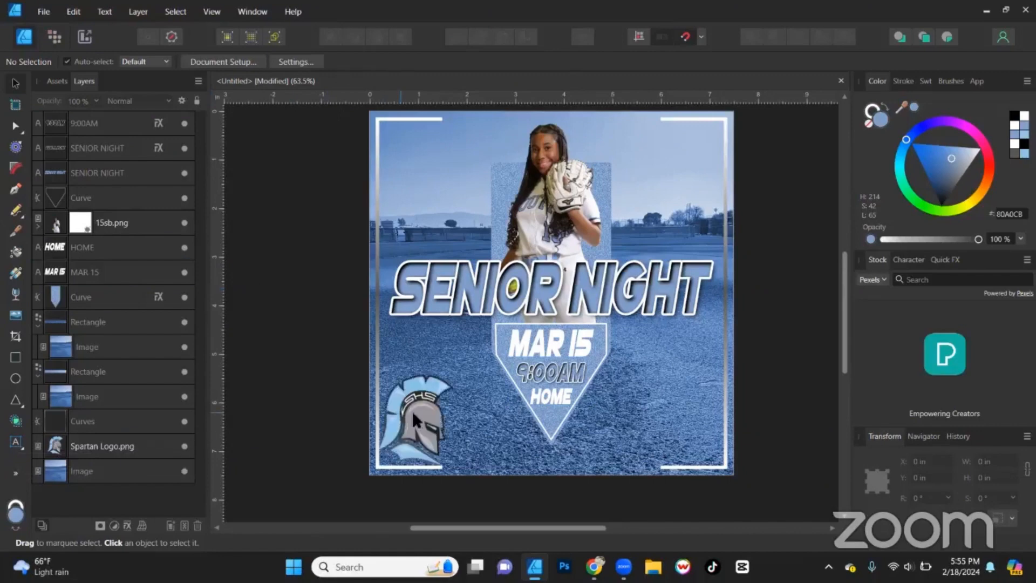
{"action": "left_click", "coordinate": [428, 400]}
{"action": "left_click_drag", "start_coordinate": [462, 373], "coordinate": [440, 419]}
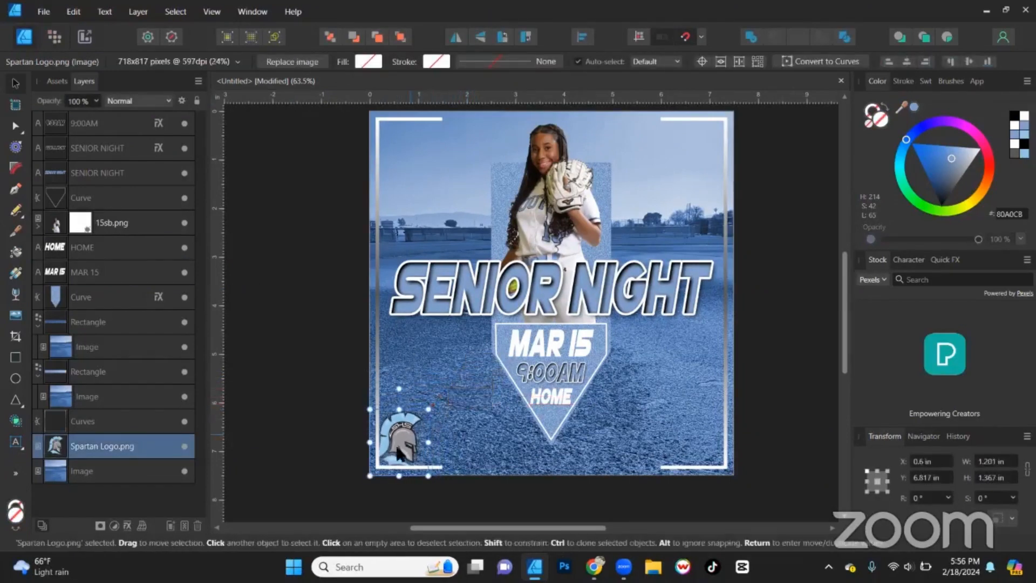
{"action": "left_click_drag", "start_coordinate": [398, 453], "coordinate": [406, 448]}
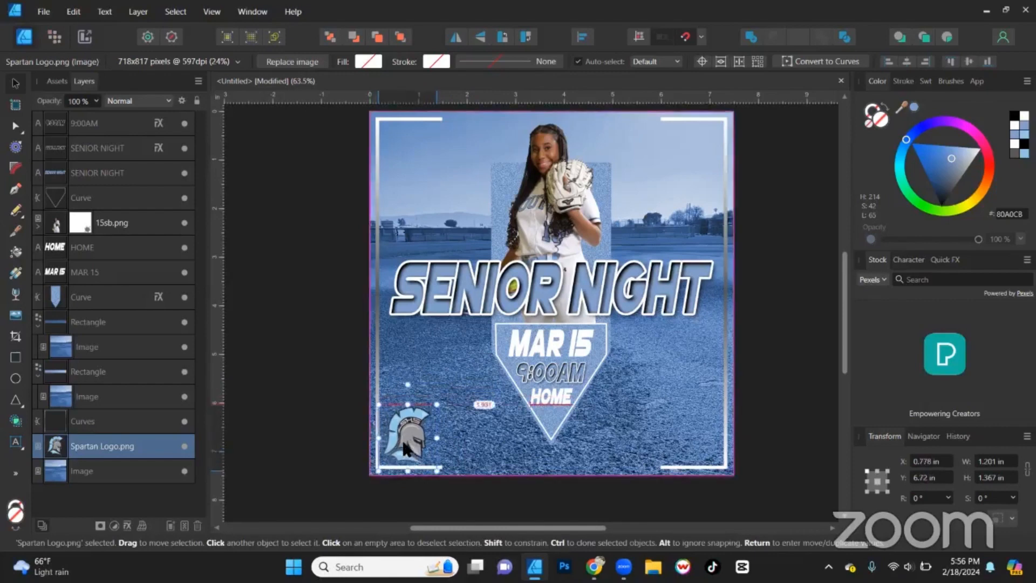
Add the red N star logo from the assets and shrink it to about 1.42 in wide over the Spartan logo
{"action": "left_click", "coordinate": [56, 81]}
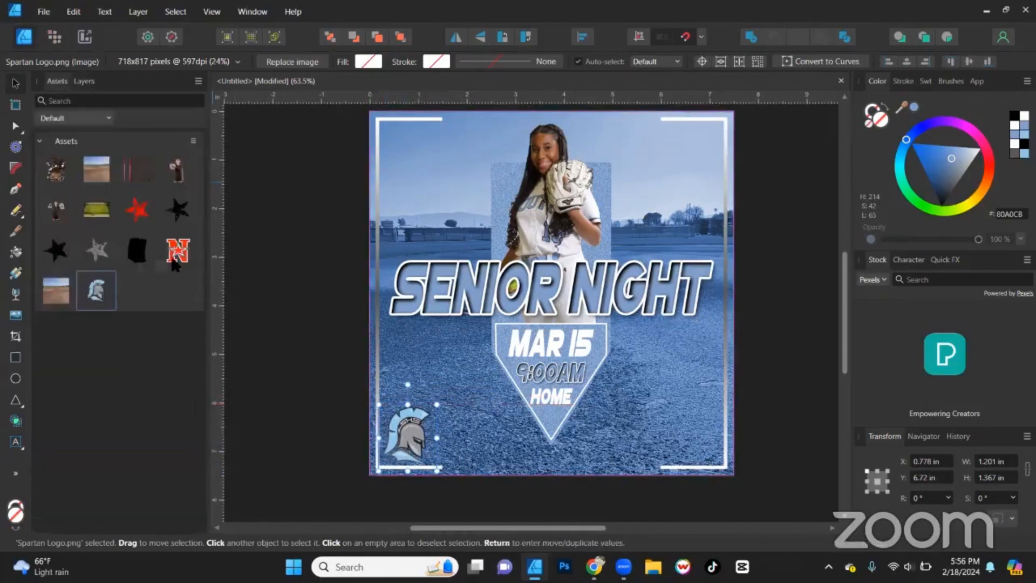
{"action": "left_click_drag", "start_coordinate": [177, 249], "coordinate": [625, 340]}
{"action": "scroll", "coordinate": [625, 340], "scroll_direction": "down", "scroll_amount": 2}
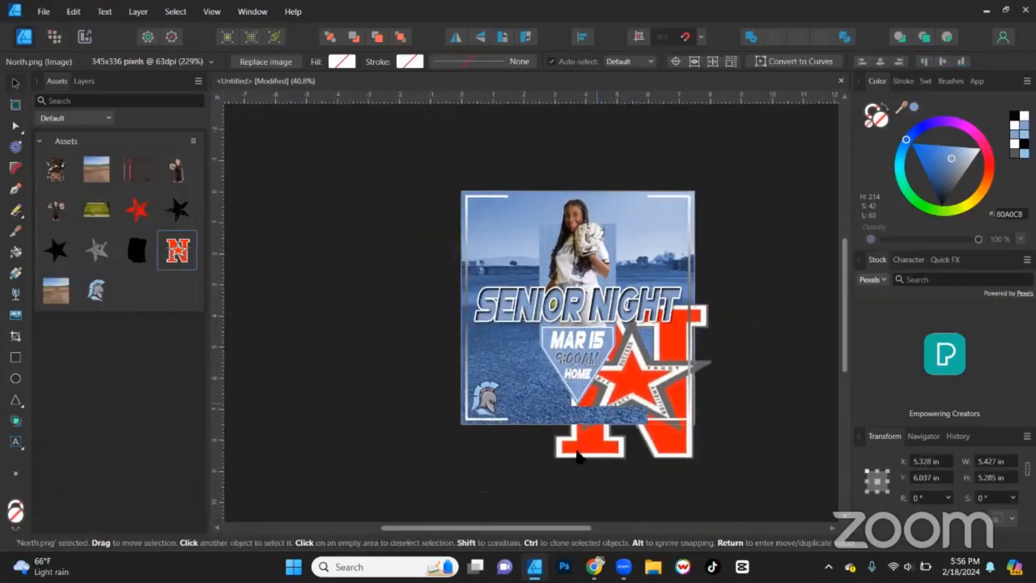
{"action": "left_click_drag", "start_coordinate": [544, 462], "coordinate": [331, 400]}
{"action": "scroll", "coordinate": [667, 394], "scroll_direction": "up", "scroll_amount": 3}
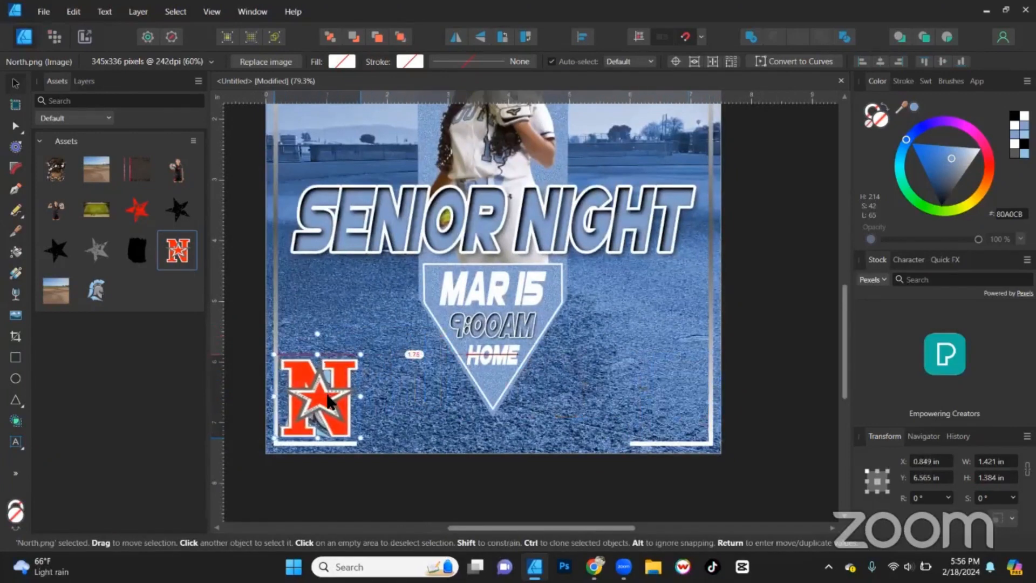
Shrink the N star logo to about 1.12 by 1.09 in and move it into the frame's lower-right corner
{"action": "left_click_drag", "start_coordinate": [360, 362], "coordinate": [344, 376]}
{"action": "left_click_drag", "start_coordinate": [293, 423], "coordinate": [663, 422]}
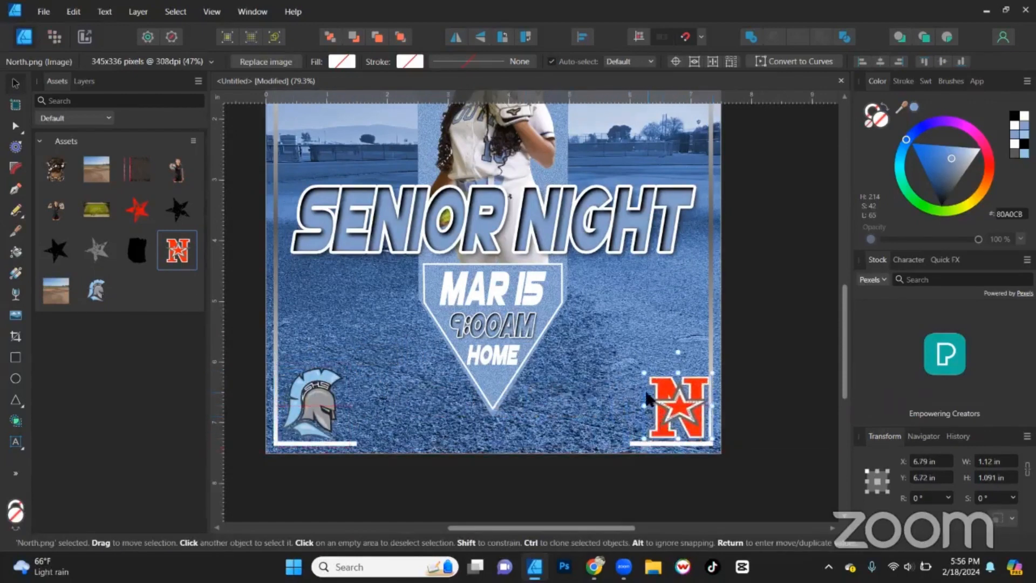
{"action": "scroll", "coordinate": [331, 290], "scroll_direction": "up", "scroll_amount": 1}
{"action": "scroll", "coordinate": [360, 276], "scroll_direction": "down", "scroll_amount": 3}
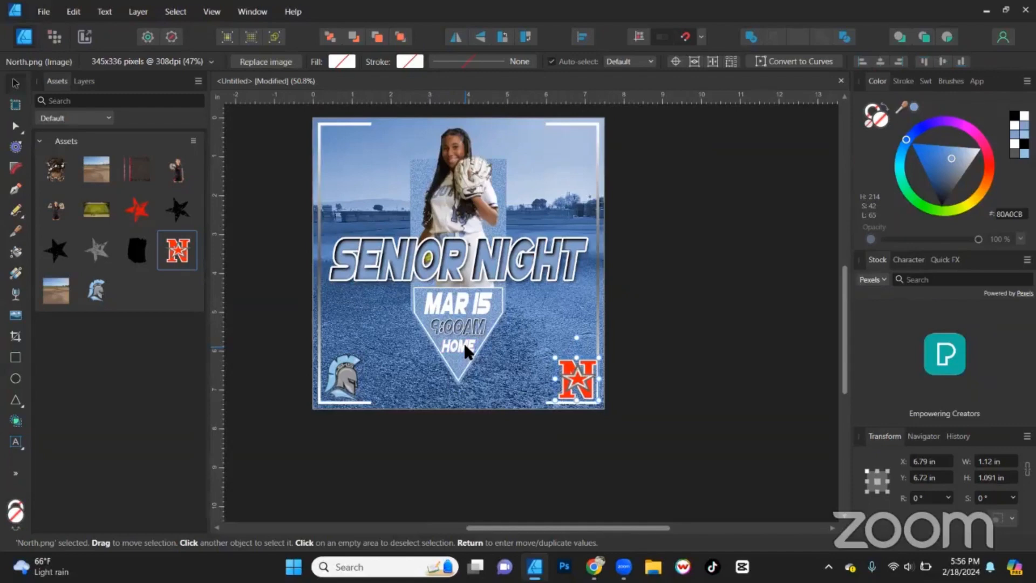
Place a copy of the MAR 15 text below the home plate and change its wording to SPARTANS SOFTBALL
{"action": "left_click", "coordinate": [458, 301]}
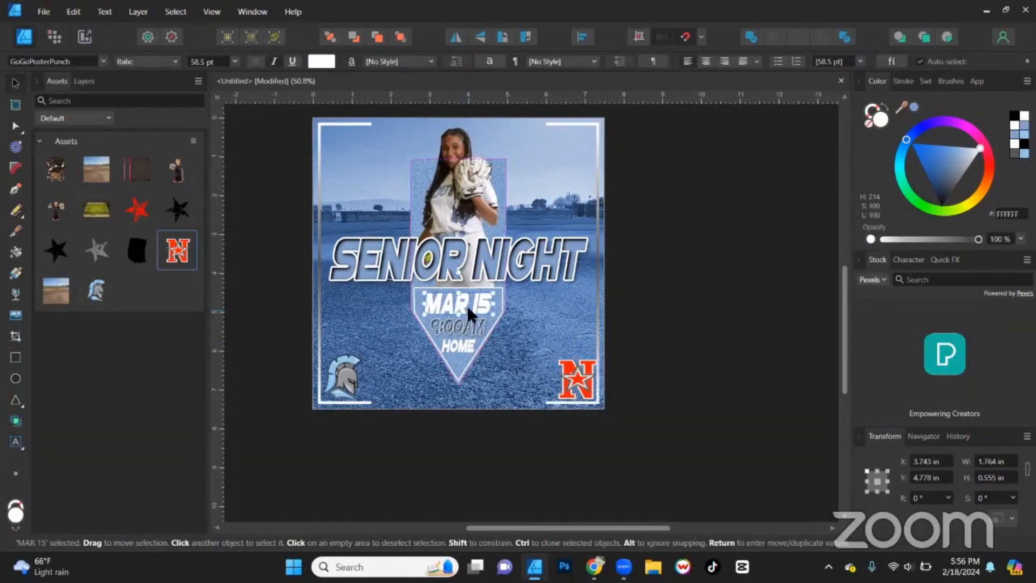
{"action": "left_click_drag", "start_coordinate": [461, 300], "coordinate": [458, 394]}
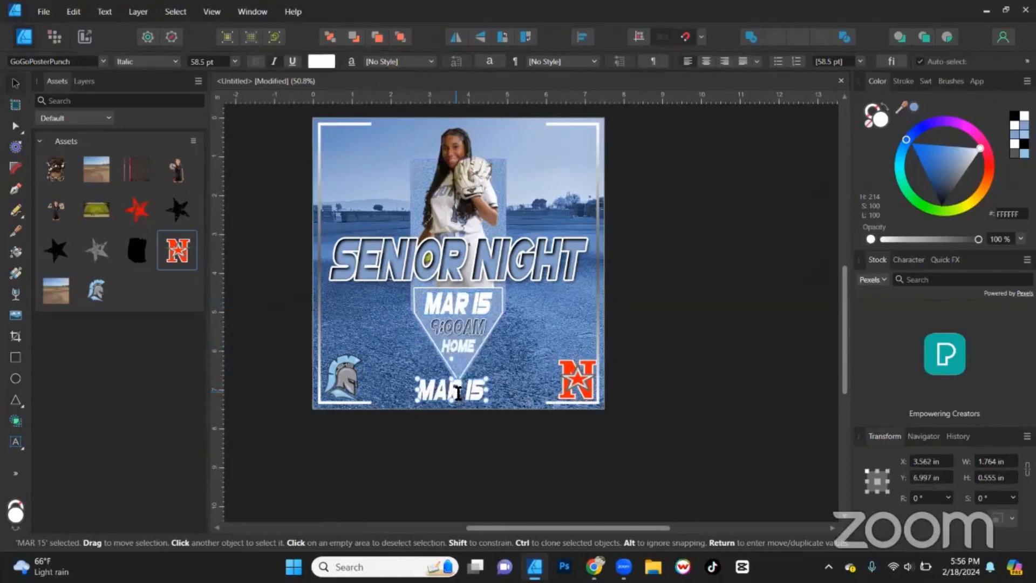
{"action": "triple_click", "coordinate": [458, 393]}
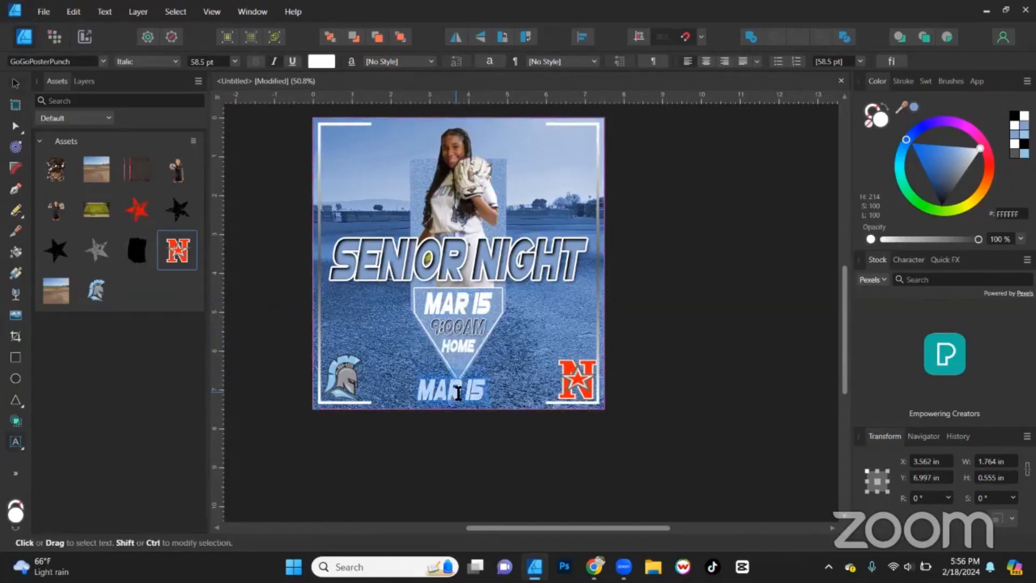
{"action": "type", "text": "50"}
{"action": "key", "text": "BackSpace"}
{"action": "key", "text": "BackSpace"}
{"action": "key", "text": "BackSpace"}
{"action": "key", "text": "BackSpace"}
{"action": "key", "text": "BackSpace"}
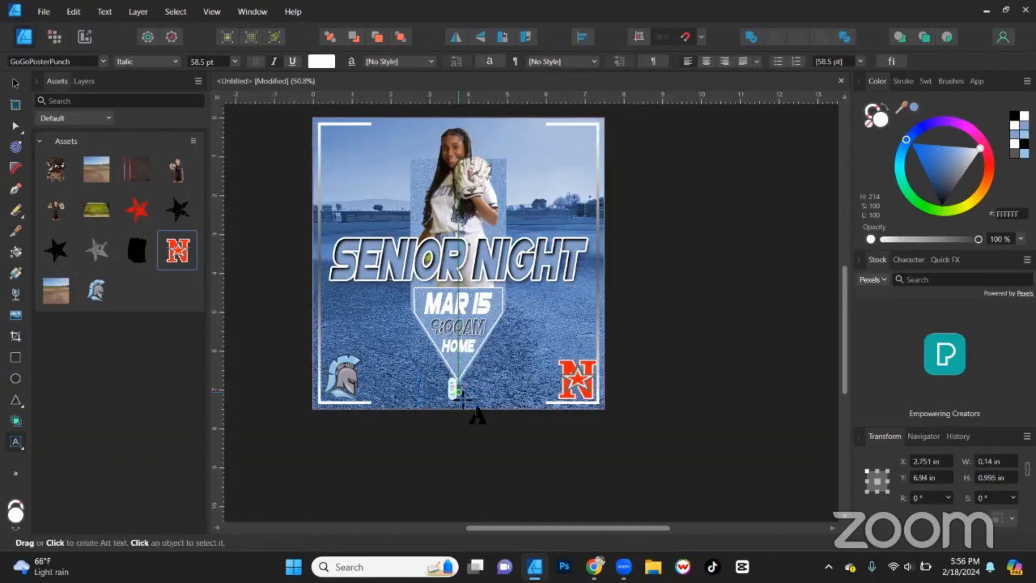
{"action": "type", "text": "SPARTANS"}
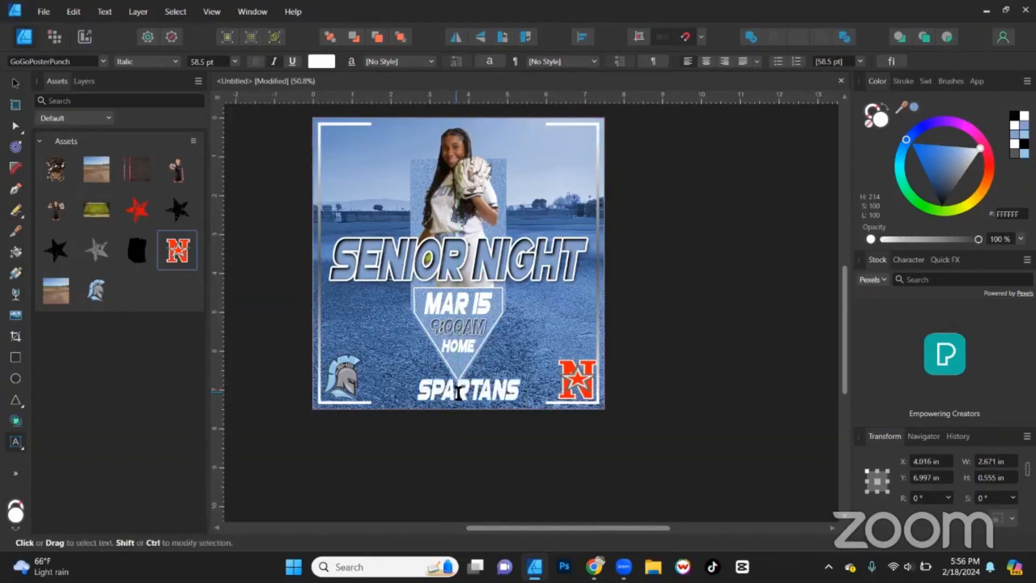
{"action": "type", "text": " SOFTBALL"}
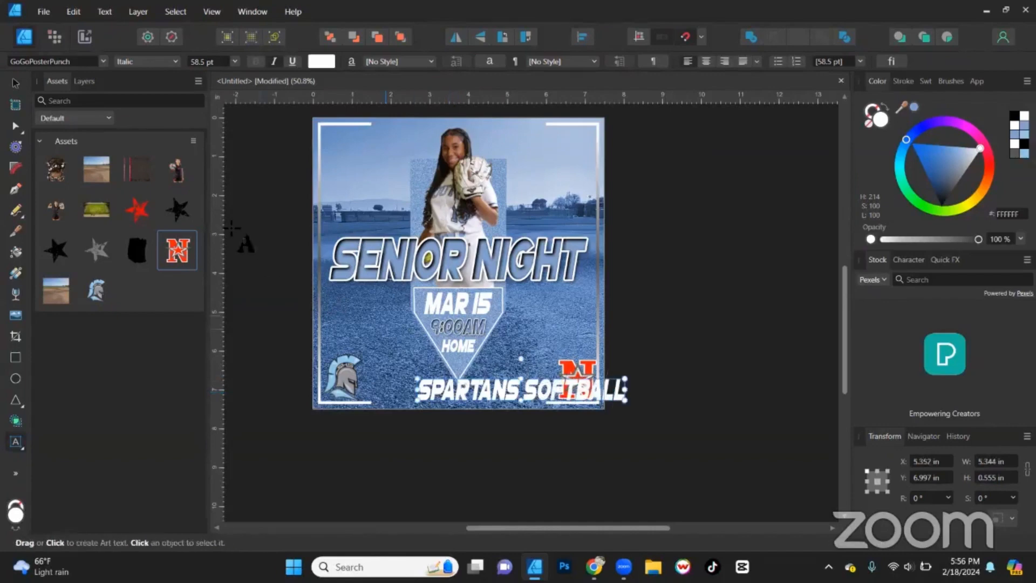
Scale SPARTANS SOFTBALL down to about 46.2 pt and center it in the gap between the frame's bottom lines
{"action": "scroll", "coordinate": [400, 388], "scroll_direction": "up", "scroll_amount": 2}
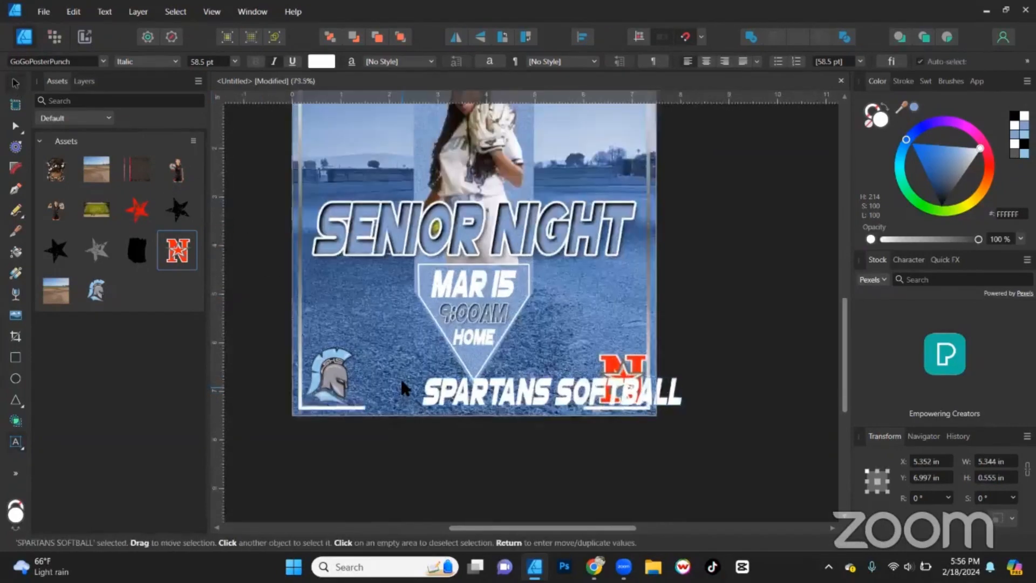
{"action": "left_click_drag", "start_coordinate": [554, 396], "coordinate": [478, 408]}
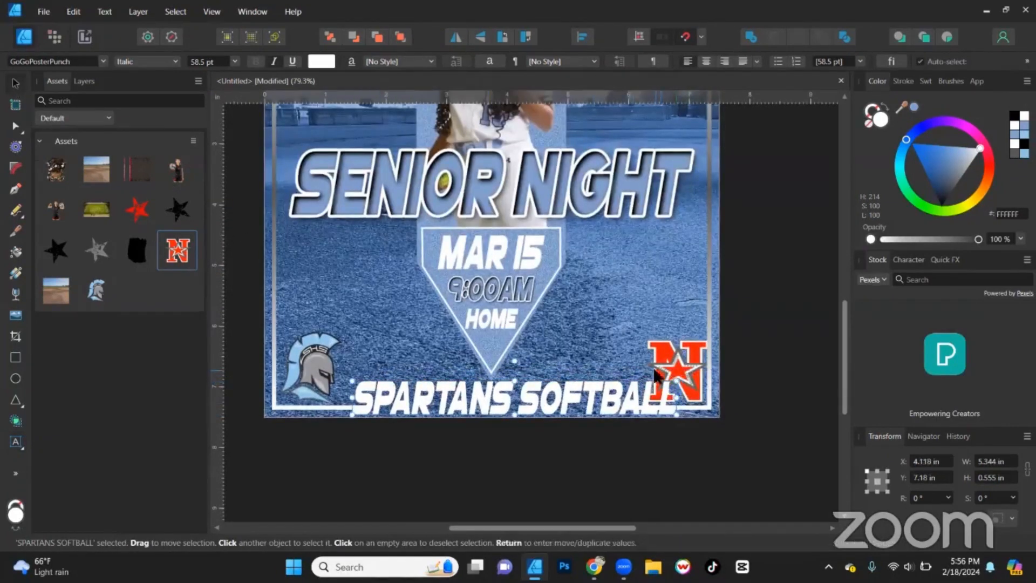
{"action": "left_click_drag", "start_coordinate": [678, 382], "coordinate": [607, 418]}
{"action": "scroll", "coordinate": [527, 422], "scroll_direction": "up", "scroll_amount": 3}
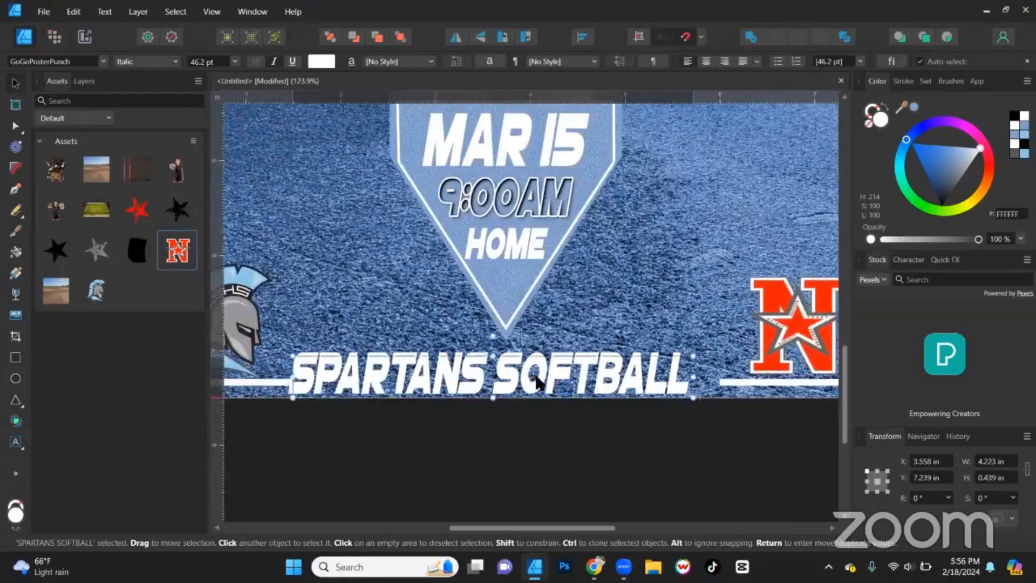
{"action": "left_click_drag", "start_coordinate": [533, 382], "coordinate": [543, 384]}
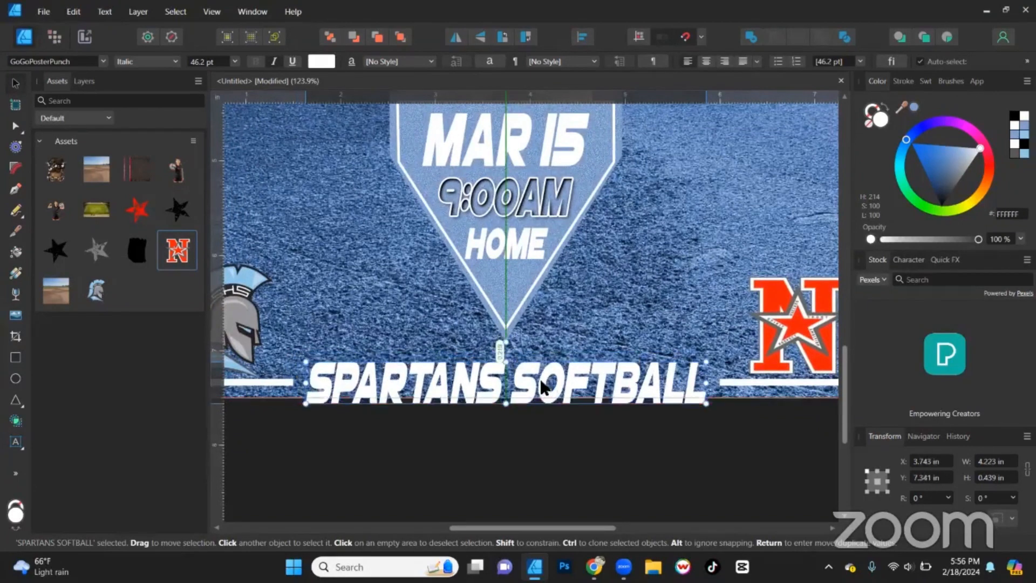
Raise SPARTANS SOFTBALL to about Y 7.265 in and pull the frame's bottom edge up for a height of about 7.223 in
{"action": "left_click_drag", "start_coordinate": [542, 381], "coordinate": [542, 380]}
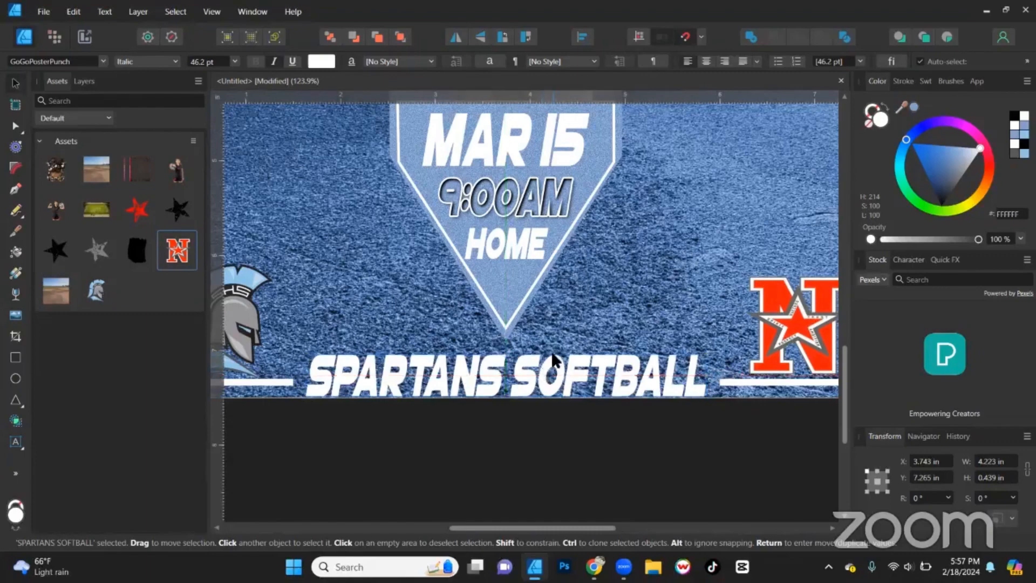
{"action": "scroll", "coordinate": [545, 368], "scroll_direction": "down", "scroll_amount": 1}
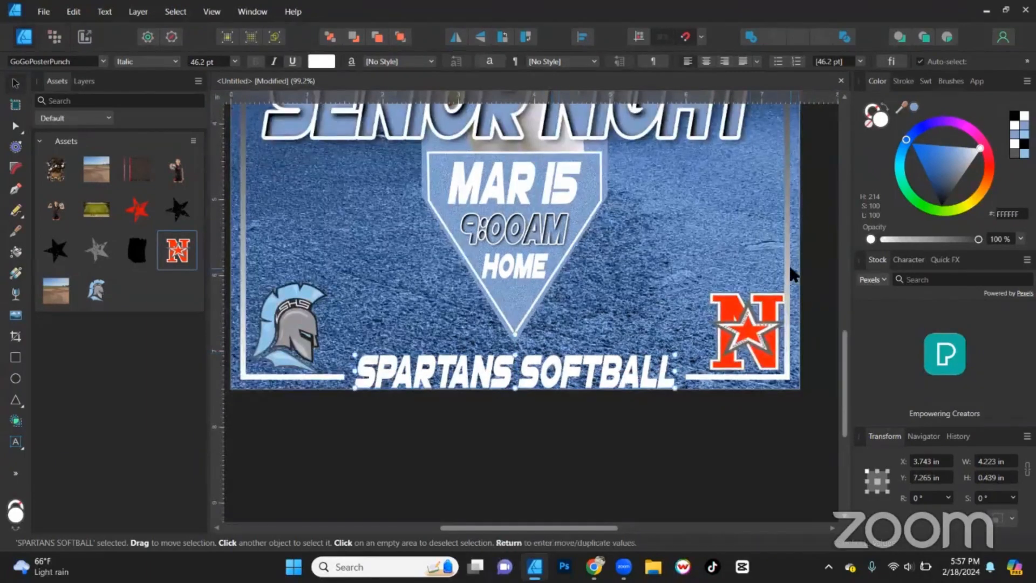
{"action": "left_click", "coordinate": [788, 268]}
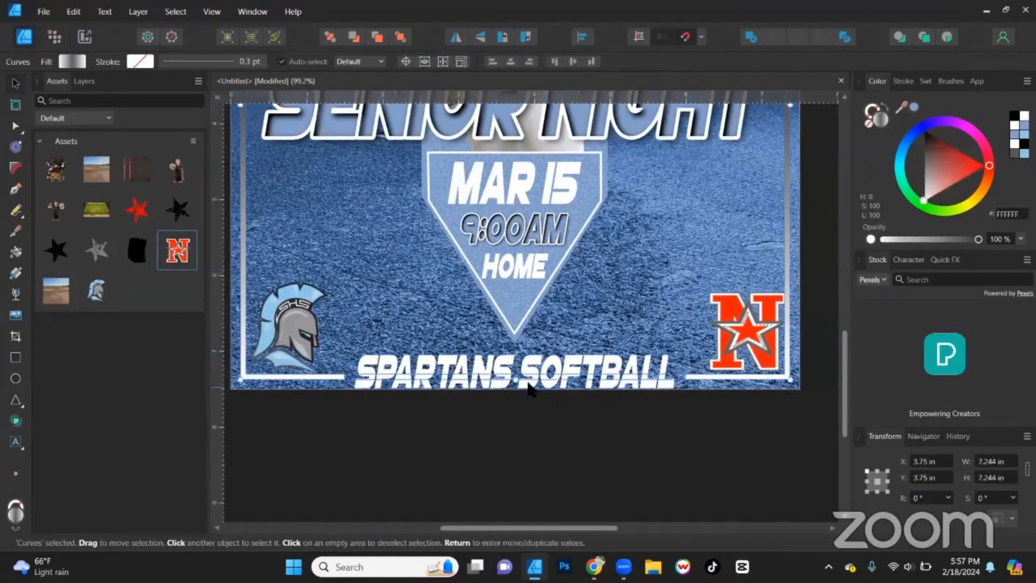
{"action": "left_click_drag", "start_coordinate": [517, 381], "coordinate": [517, 380]}
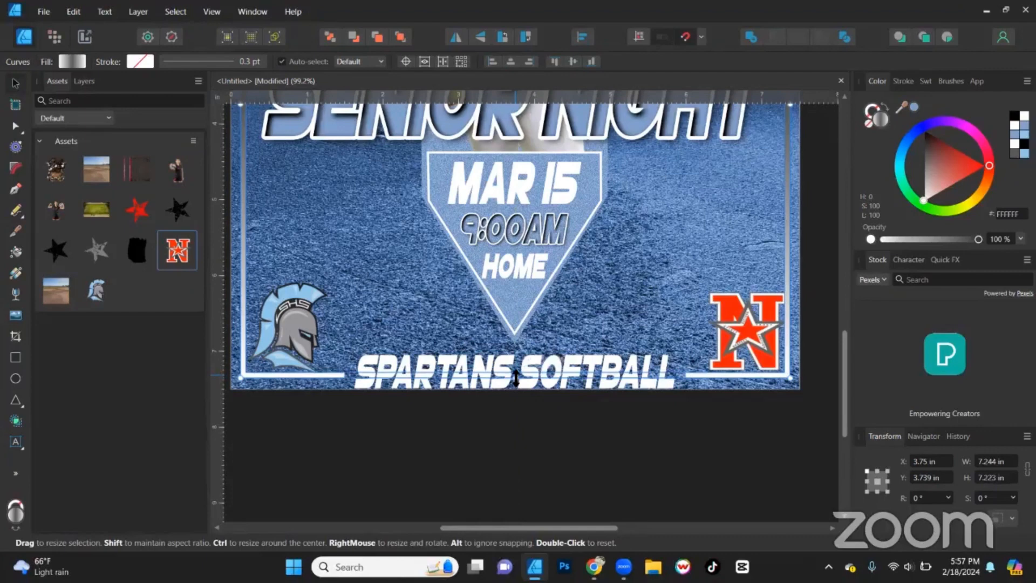
Resize SPARTANS SOFTBALL to about 4.261 by 0.404 in and center it between the frame's bottom lines at X 3.75 in, Y 7.265 in
{"action": "left_click", "coordinate": [545, 372]}
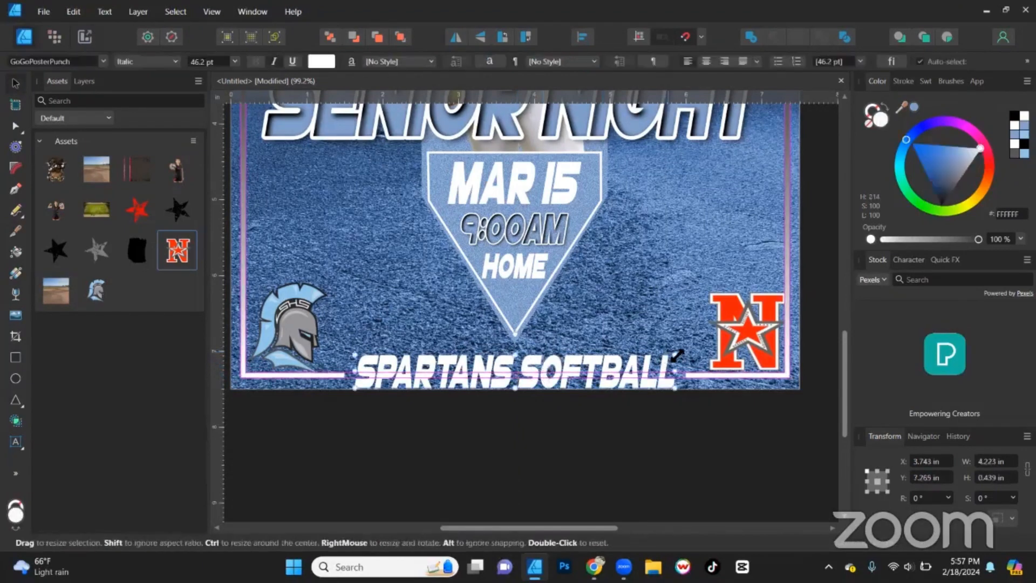
{"action": "left_click_drag", "start_coordinate": [663, 363], "coordinate": [679, 373]}
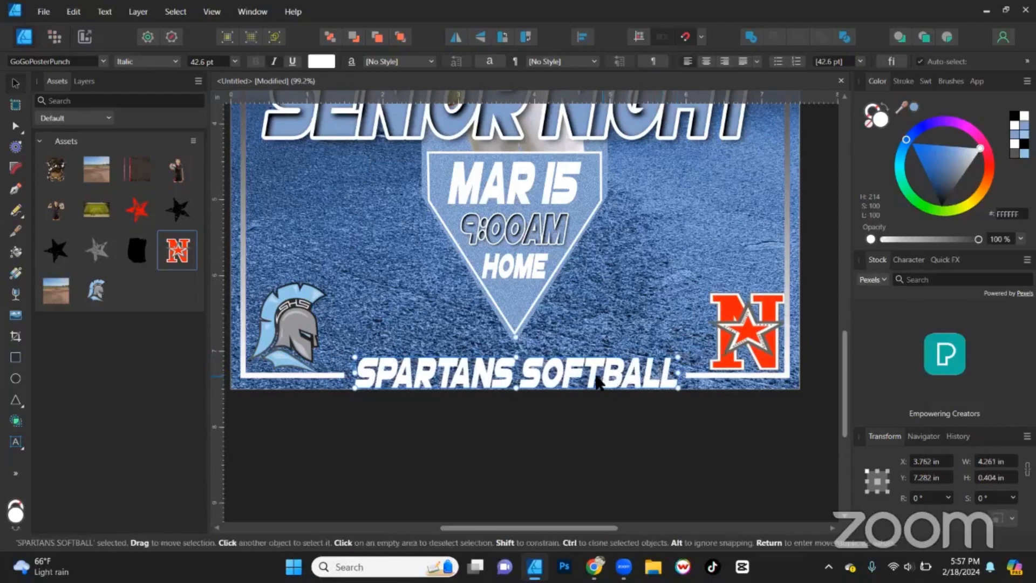
{"action": "left_click_drag", "start_coordinate": [597, 381], "coordinate": [608, 352]}
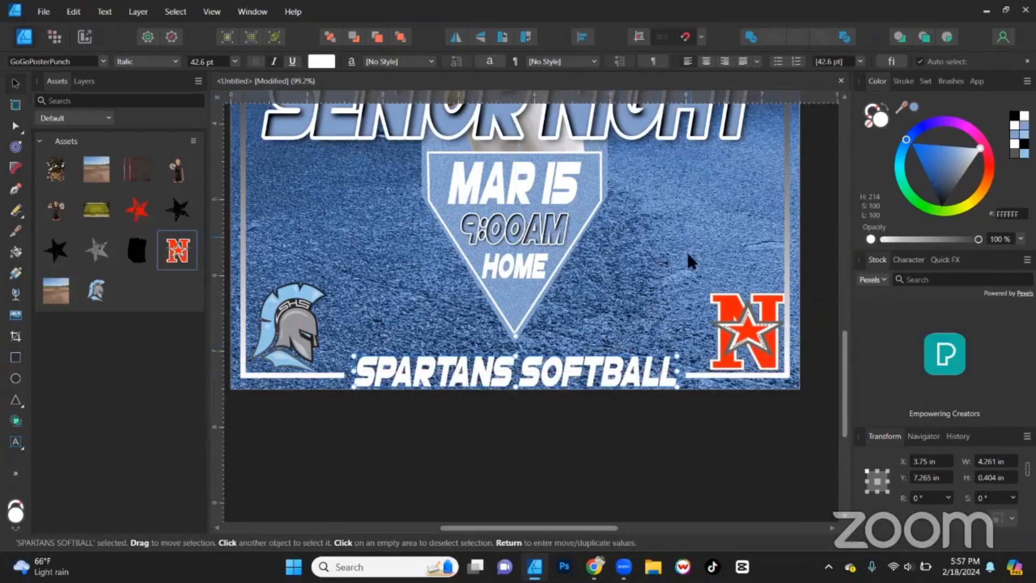
{"action": "scroll", "coordinate": [495, 394], "scroll_direction": "up", "scroll_amount": 3}
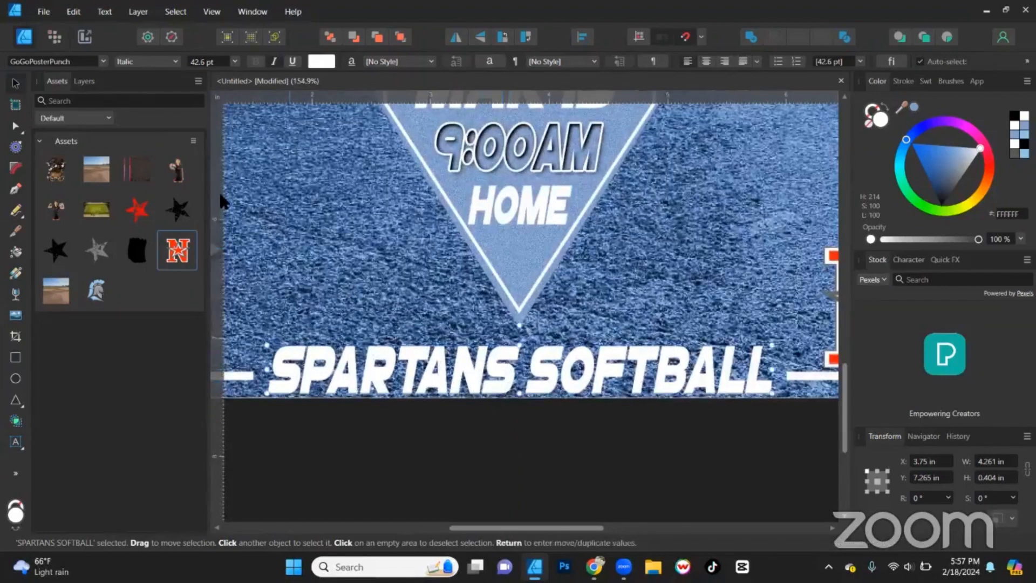
{"action": "scroll", "coordinate": [587, 261], "scroll_direction": "down", "scroll_amount": 3}
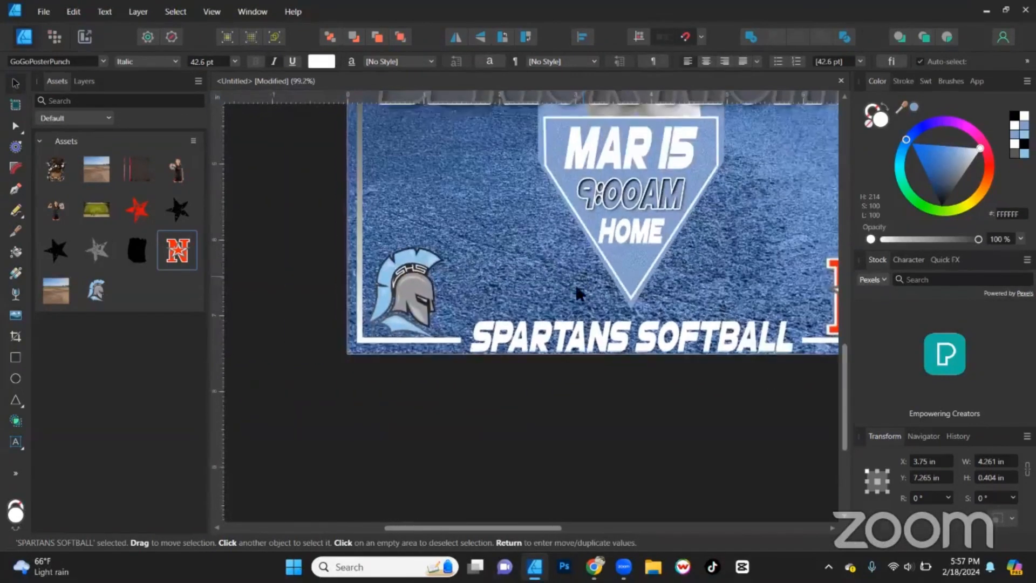
Add a Pillow Bevel/Emboss layer effect to SPARTANS SOFTBALL with a radius of about 5.4 px
{"action": "left_click", "coordinate": [84, 81]}
{"action": "left_click", "coordinate": [127, 525]}
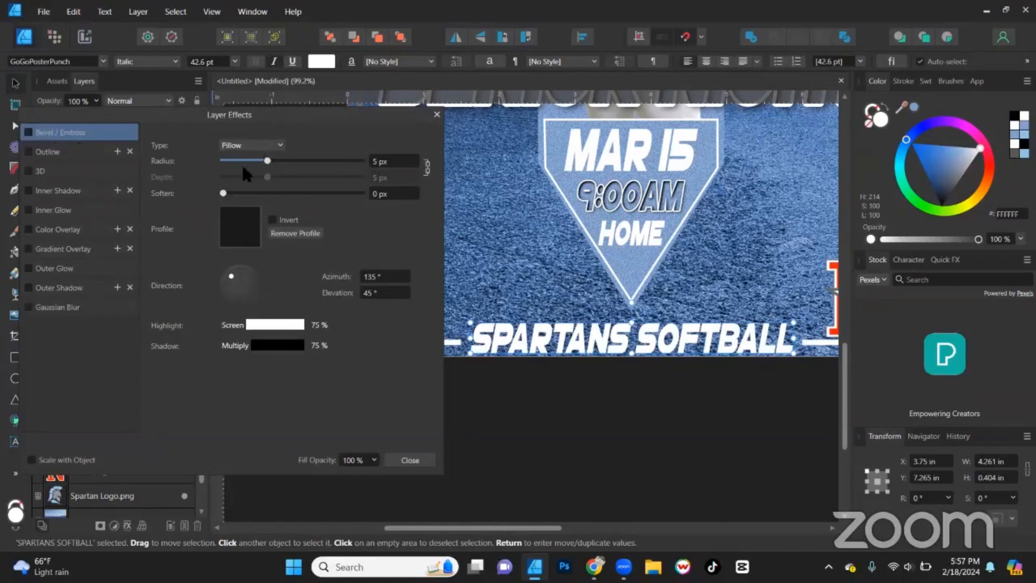
{"action": "left_click_drag", "start_coordinate": [267, 160], "coordinate": [281, 161]}
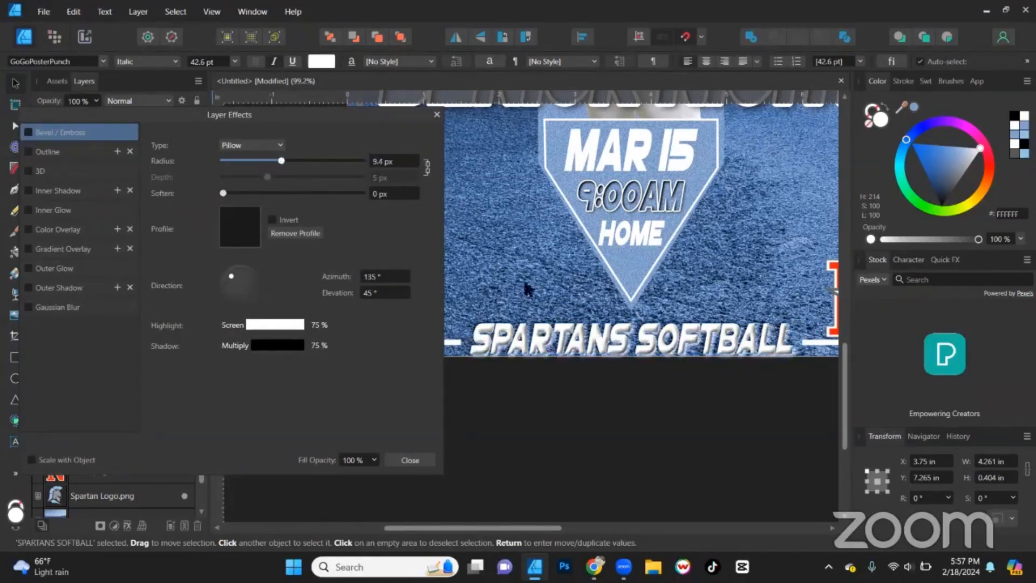
{"action": "scroll", "coordinate": [559, 316], "scroll_direction": "up", "scroll_amount": 3}
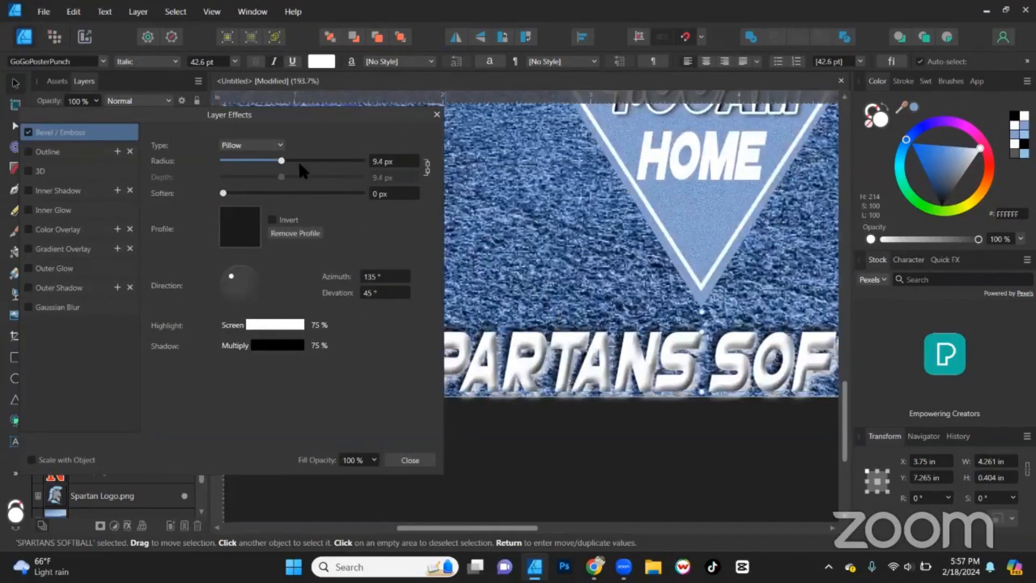
{"action": "left_click_drag", "start_coordinate": [281, 161], "coordinate": [268, 162]}
Try the Emboss and Outer bevel types on SPARTANS SOFTBALL and return the type to Pillow
{"action": "left_click", "coordinate": [261, 146]}
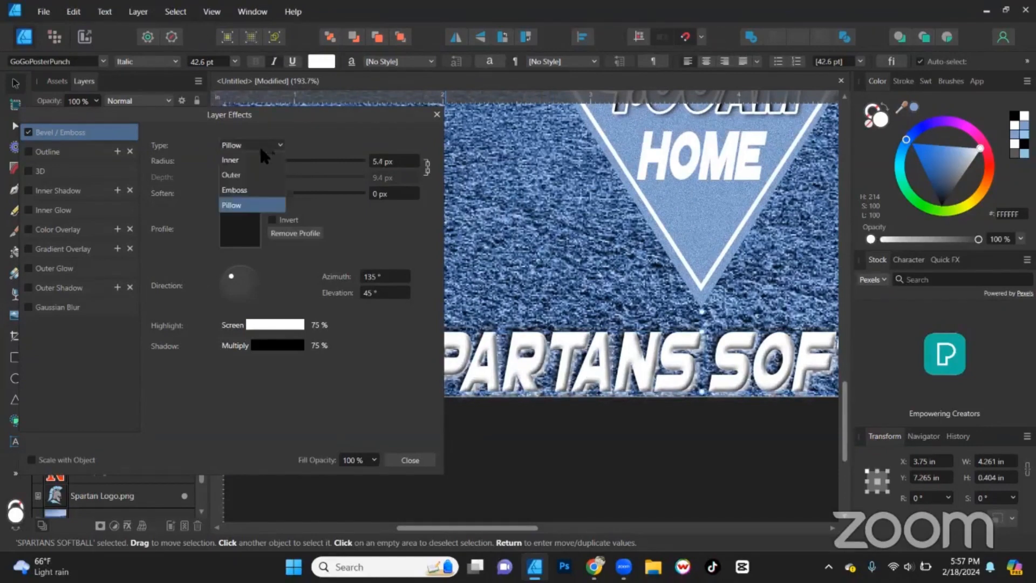
{"action": "left_click", "coordinate": [250, 190]}
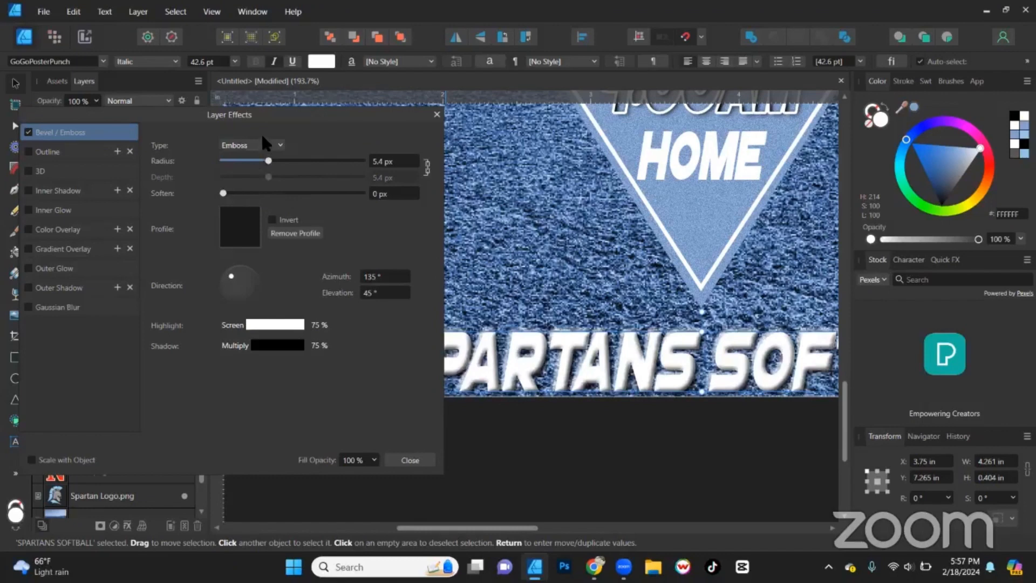
{"action": "left_click", "coordinate": [261, 144]}
{"action": "left_click", "coordinate": [264, 176]}
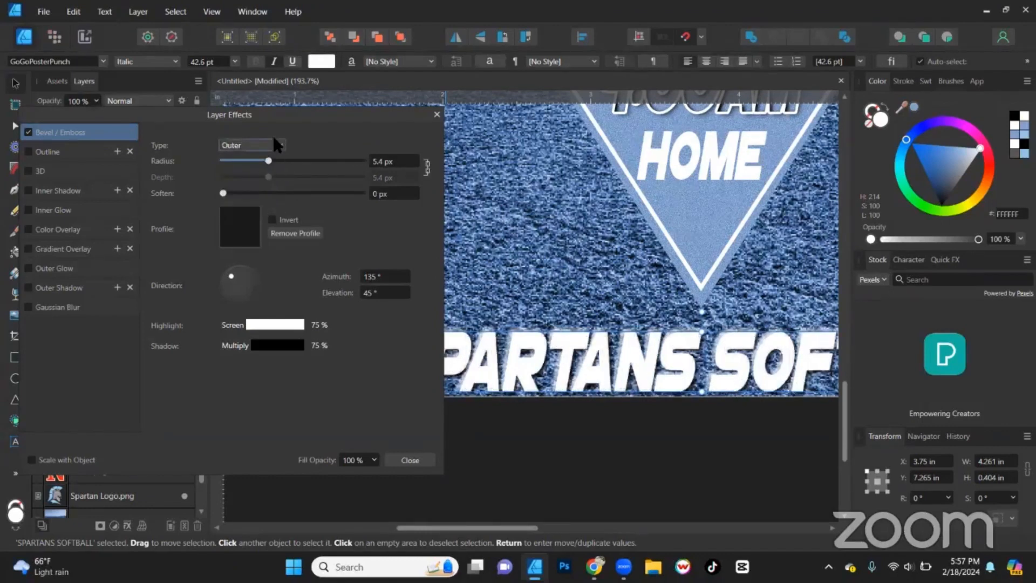
{"action": "left_click", "coordinate": [273, 144]}
{"action": "left_click", "coordinate": [248, 204]}
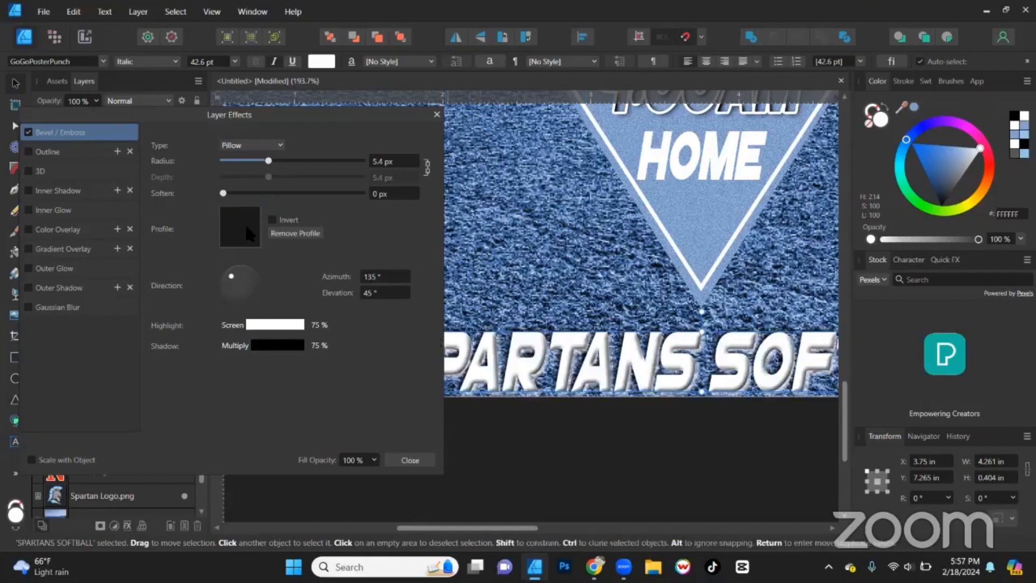
Set the Pillow bevel's radius to 5 px
{"action": "left_click", "coordinate": [391, 160]}
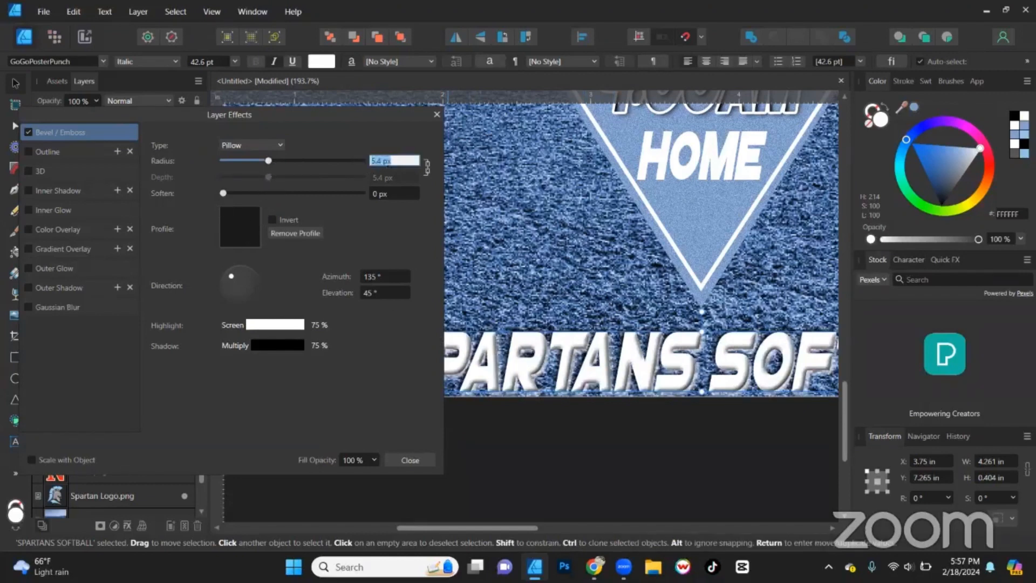
{"action": "type", "text": "5"}
{"action": "key", "text": "Return"}
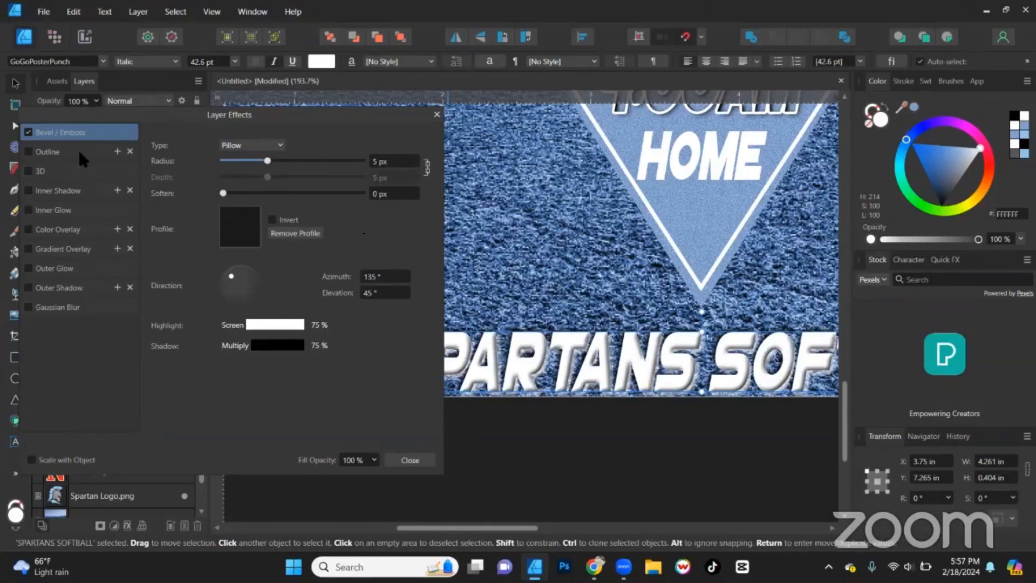
Give SPARTANS SOFTBALL a black stroke aligned to the outside of the letters
{"action": "left_click", "coordinate": [870, 108]}
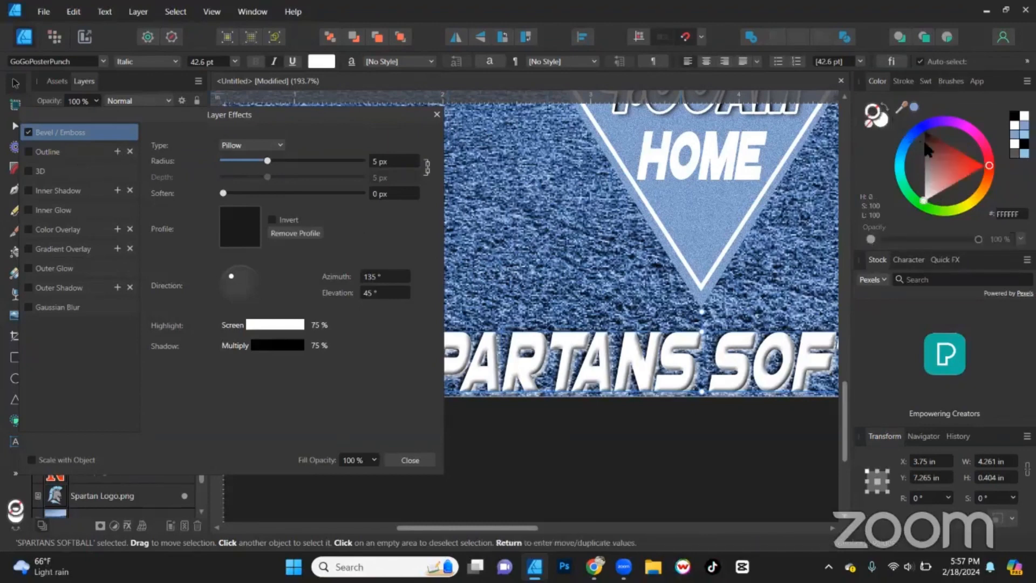
{"action": "left_click_drag", "start_coordinate": [927, 144], "coordinate": [915, 93]}
{"action": "left_click", "coordinate": [903, 81]}
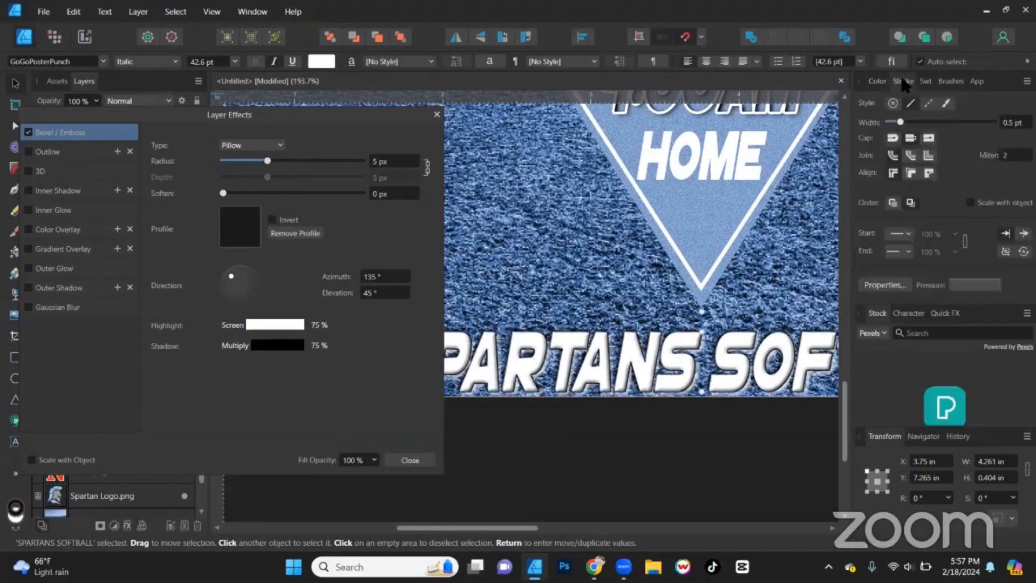
{"action": "left_click", "coordinate": [929, 171]}
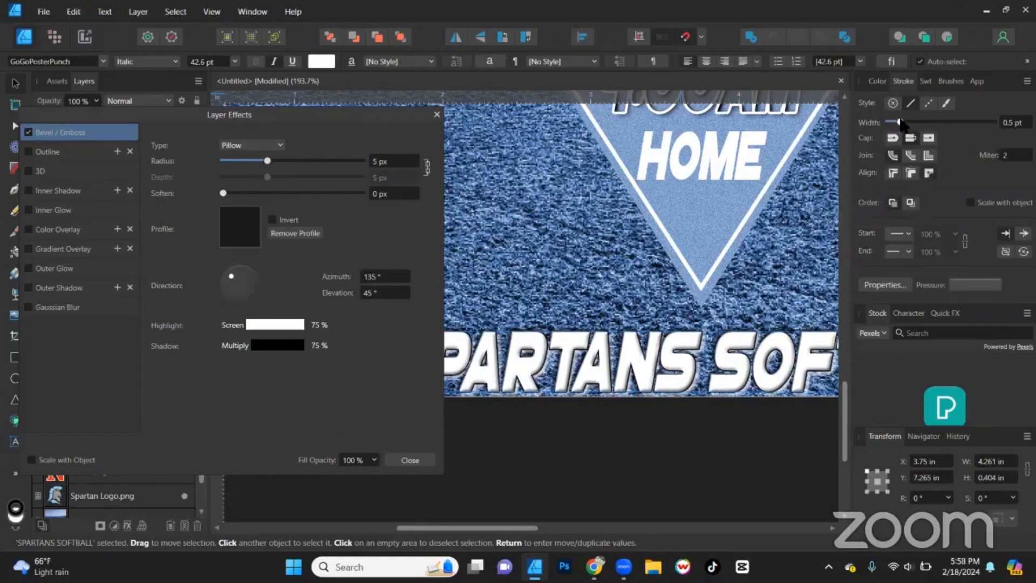
Try wider strokes on the lettering, including 2 pt, and settle on a stroke width of 1 pt
{"action": "left_click_drag", "start_coordinate": [900, 123], "coordinate": [918, 123]}
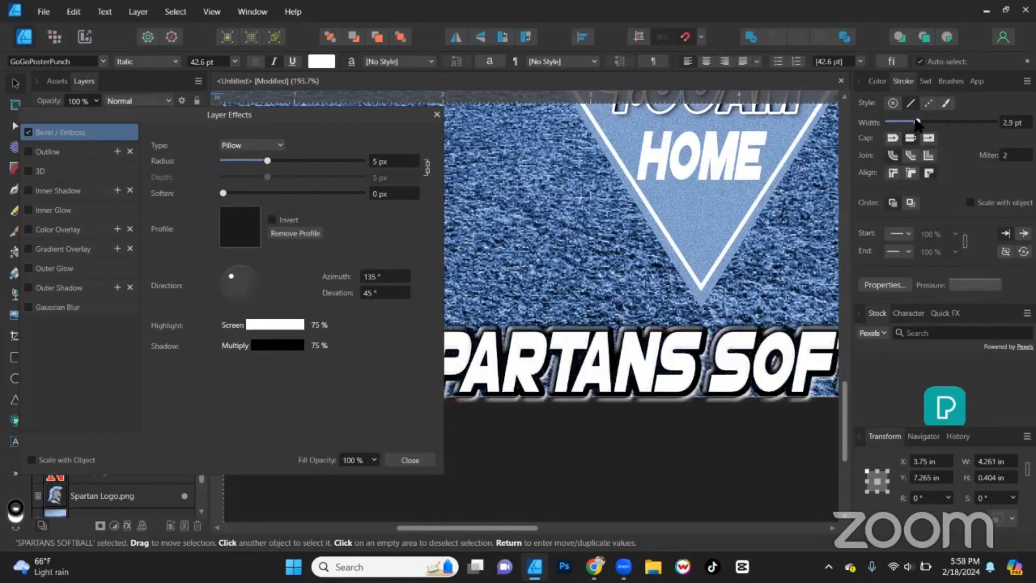
{"action": "left_click", "coordinate": [1012, 123]}
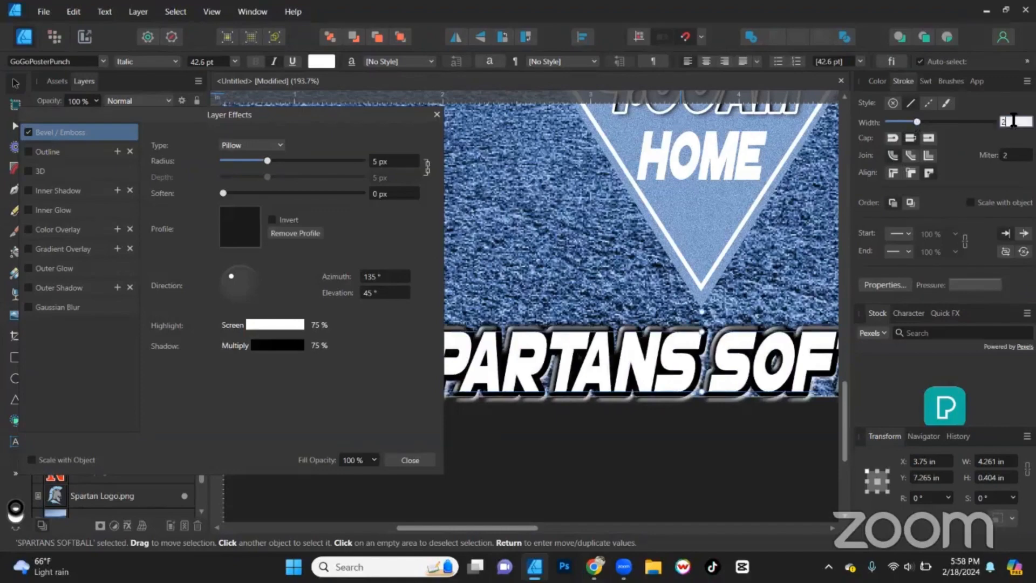
{"action": "type", "text": "2"}
{"action": "key", "text": "Return"}
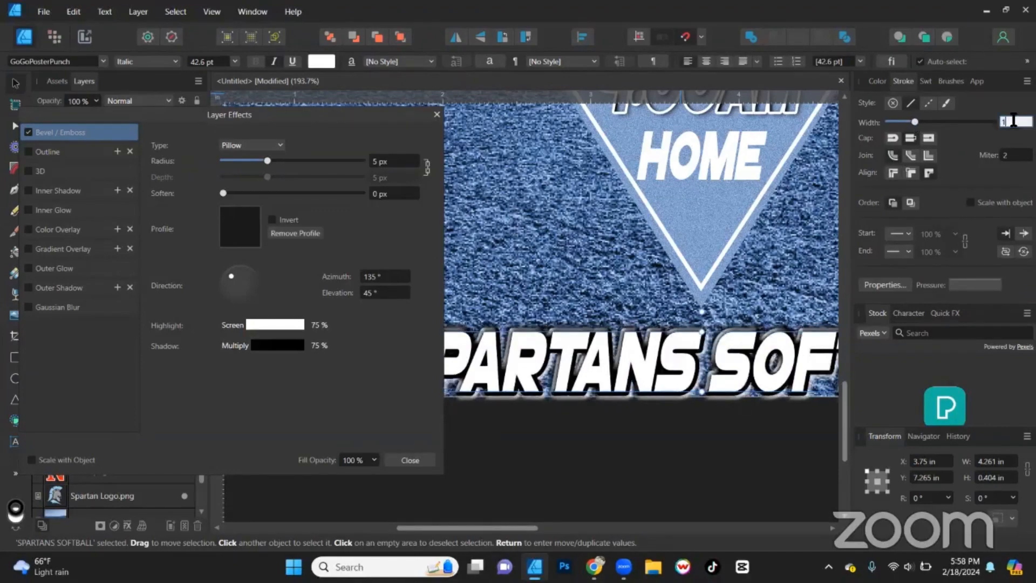
{"action": "type", "text": "1"}
{"action": "key", "text": "Return"}
Change the bevel's highlight color on SPARTANS SOFTBALL from white to black
{"action": "scroll", "coordinate": [695, 373], "scroll_direction": "up", "scroll_amount": 5}
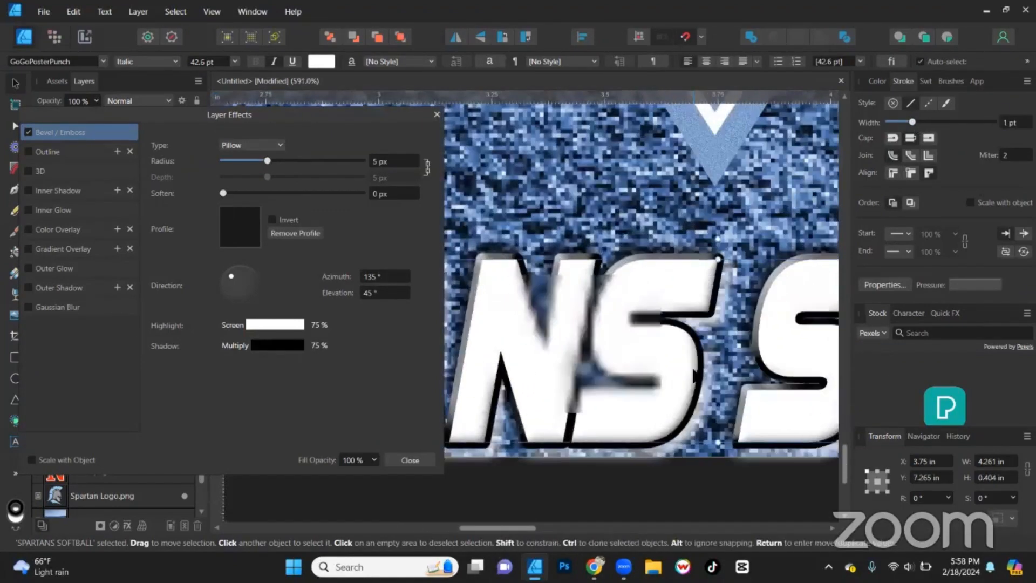
{"action": "scroll", "coordinate": [695, 372], "scroll_direction": "down", "scroll_amount": 4}
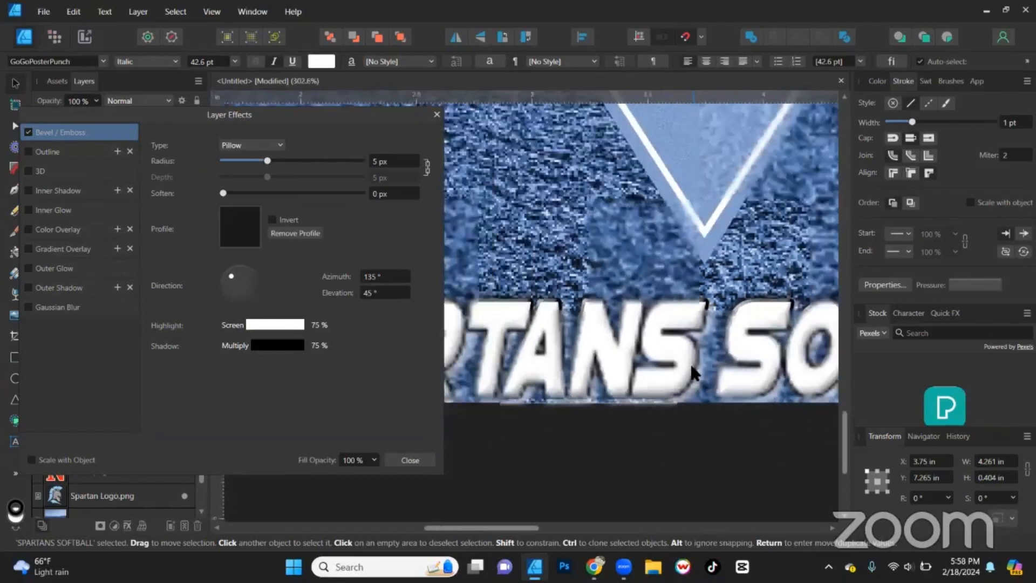
{"action": "left_click", "coordinate": [283, 324]}
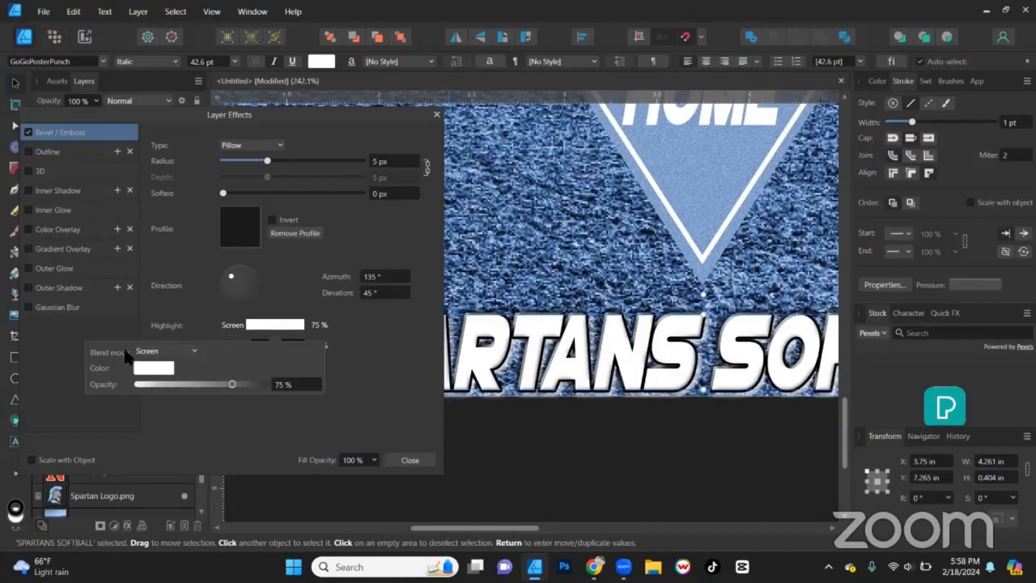
{"action": "left_click", "coordinate": [161, 370]}
{"action": "left_click", "coordinate": [134, 425]}
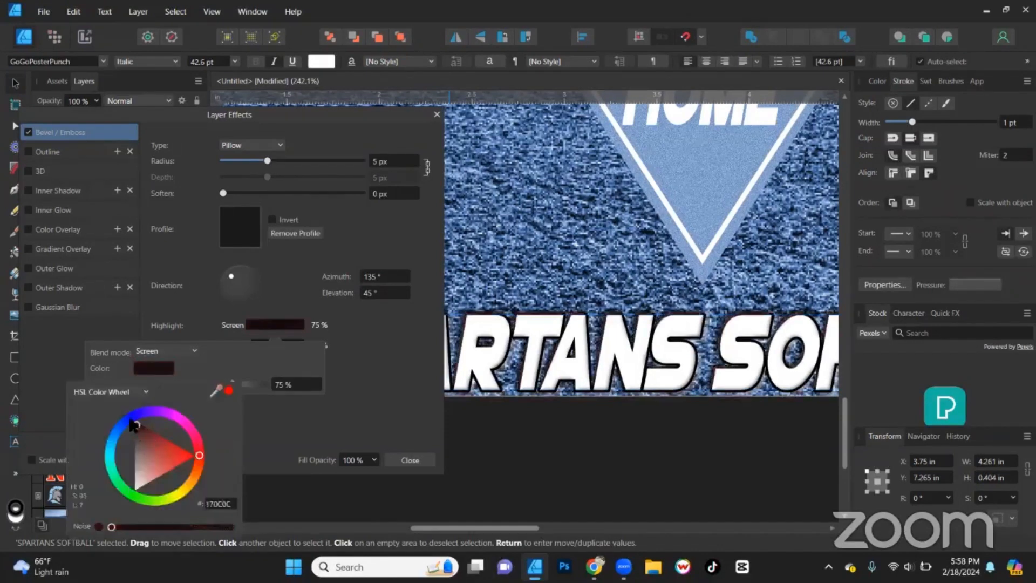
{"action": "left_click_drag", "start_coordinate": [134, 425], "coordinate": [116, 403]}
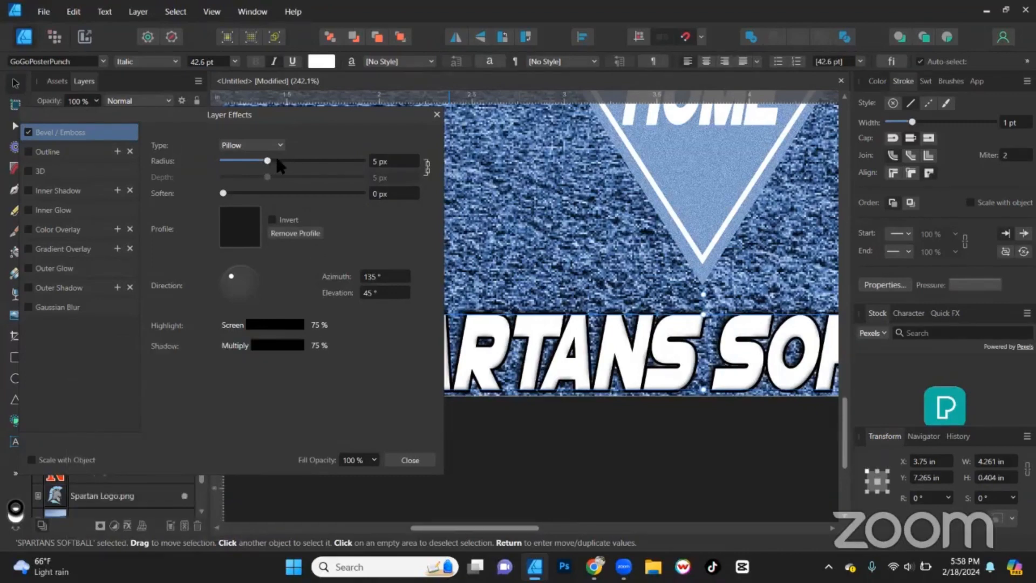
Increase the text's bevel radius to about 7.9 px and close the layer effects settings
{"action": "left_click_drag", "start_coordinate": [267, 160], "coordinate": [276, 161]}
{"action": "scroll", "coordinate": [570, 291], "scroll_direction": "down", "scroll_amount": 5}
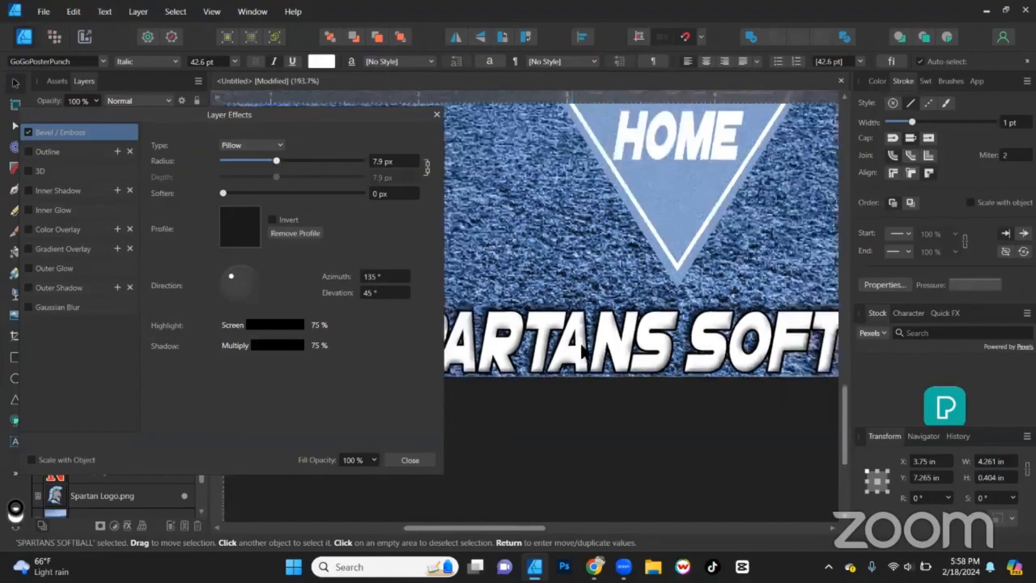
{"action": "scroll", "coordinate": [590, 345], "scroll_direction": "down", "scroll_amount": 2}
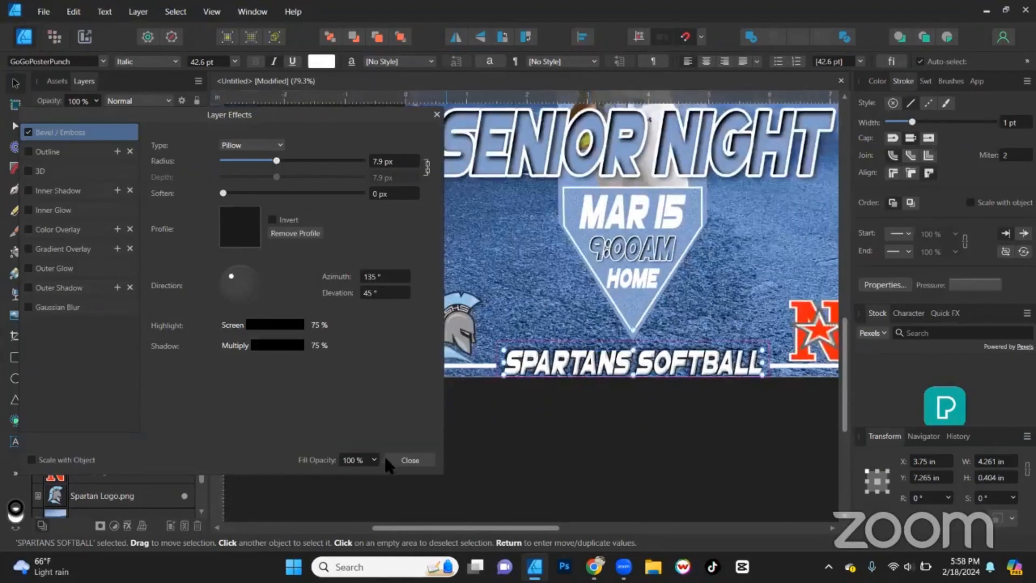
{"action": "left_click", "coordinate": [410, 460]}
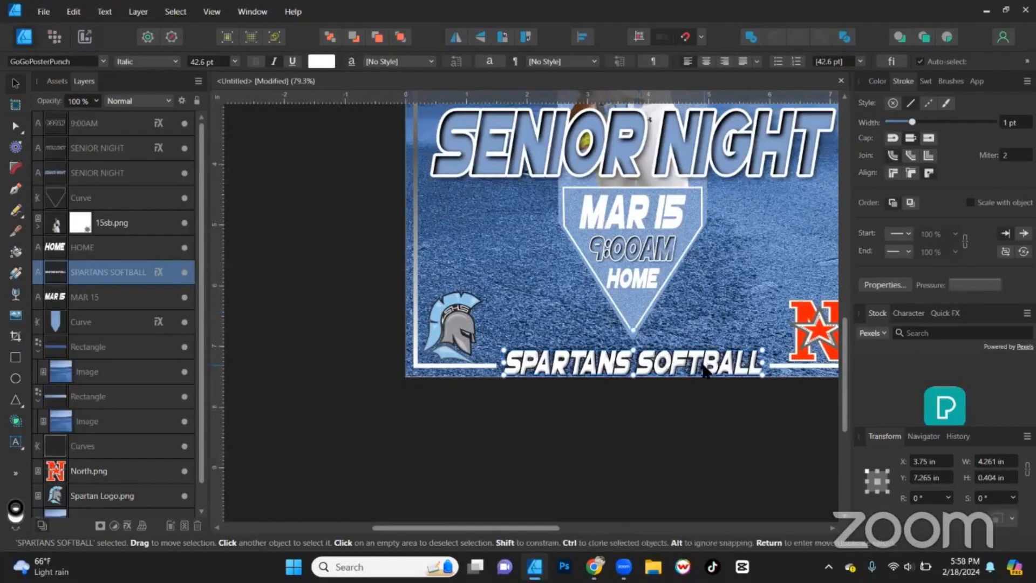
Swap the fill and stroke colors of SPARTANS SOFTBALL to make the letters black with a white outline
{"action": "left_click", "coordinate": [885, 82]}
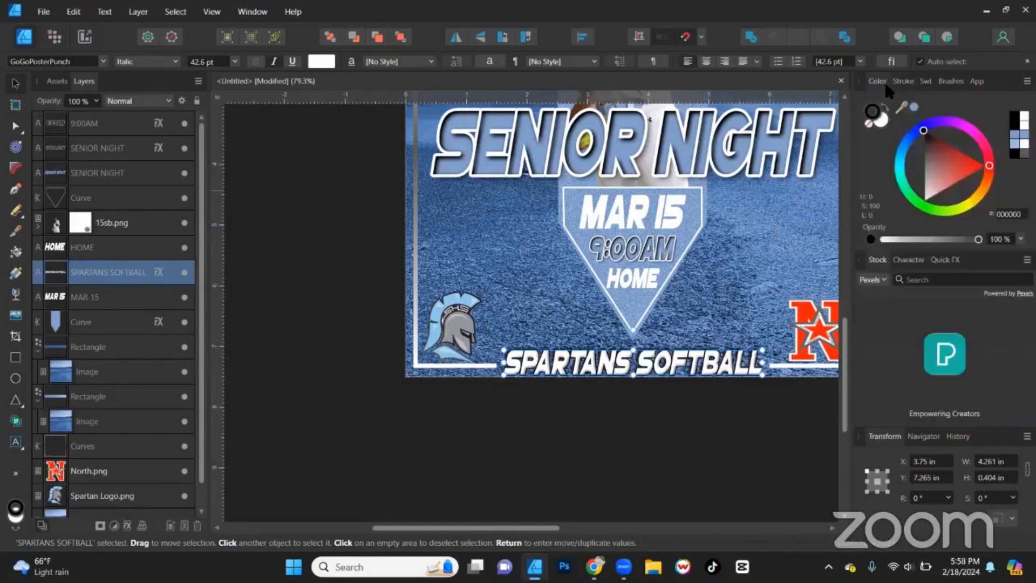
{"action": "left_click", "coordinate": [888, 111]}
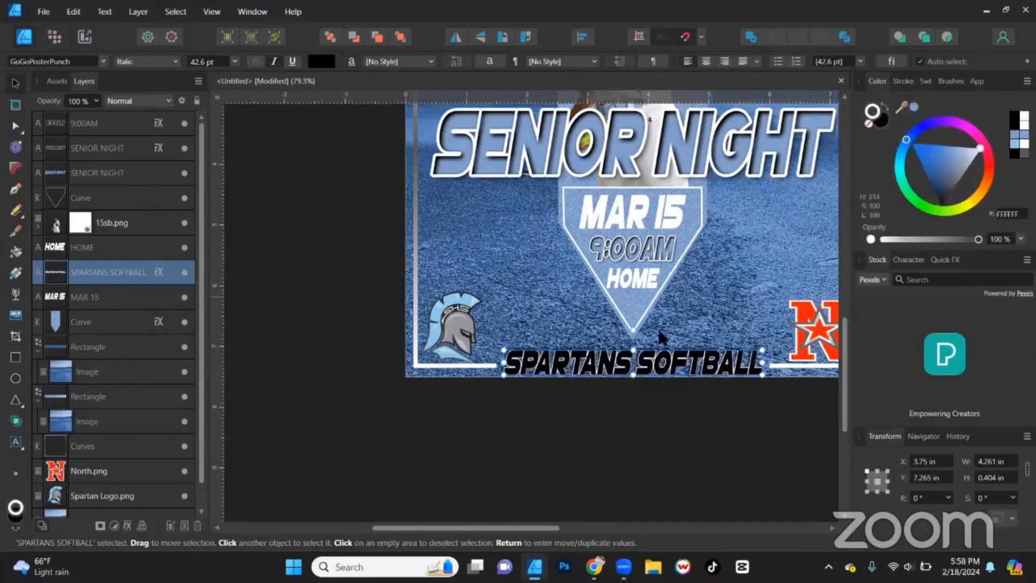
{"action": "scroll", "coordinate": [662, 337], "scroll_direction": "down", "scroll_amount": 4}
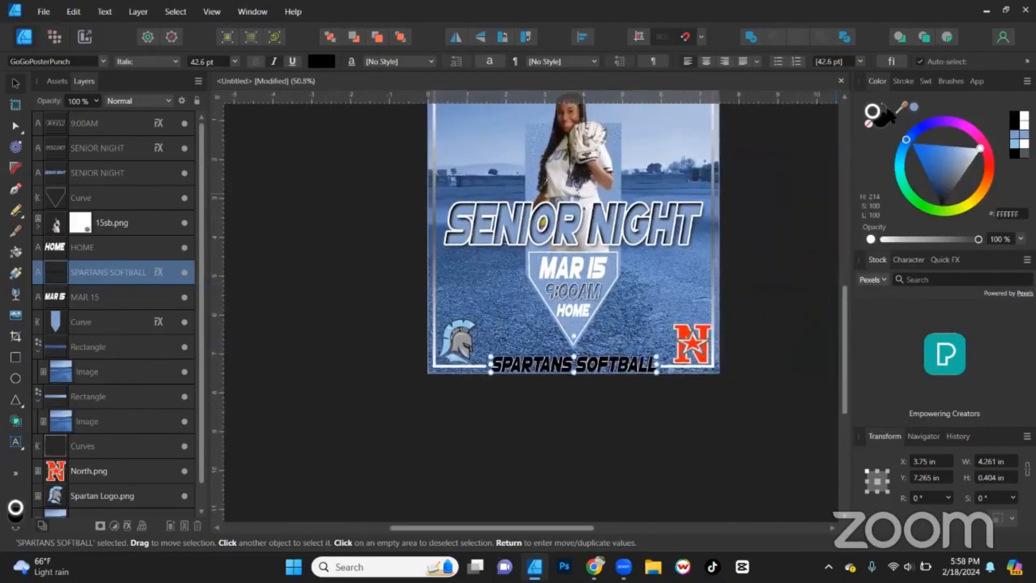
Make SPARTANS SOFTBALL white with a black outline and place a duplicate centered along the graphic's top edge
{"action": "left_click", "coordinate": [884, 110]}
{"action": "key", "text": "ctrl+j"}
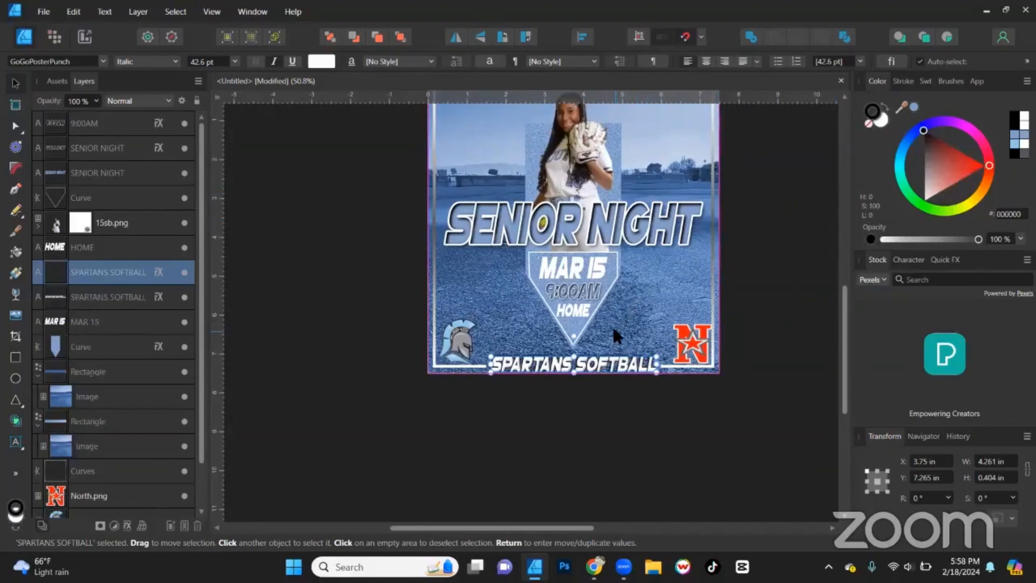
{"action": "scroll", "coordinate": [601, 400], "scroll_direction": "up", "scroll_amount": 1}
{"action": "scroll", "coordinate": [601, 400], "scroll_direction": "up", "scroll_amount": 1}
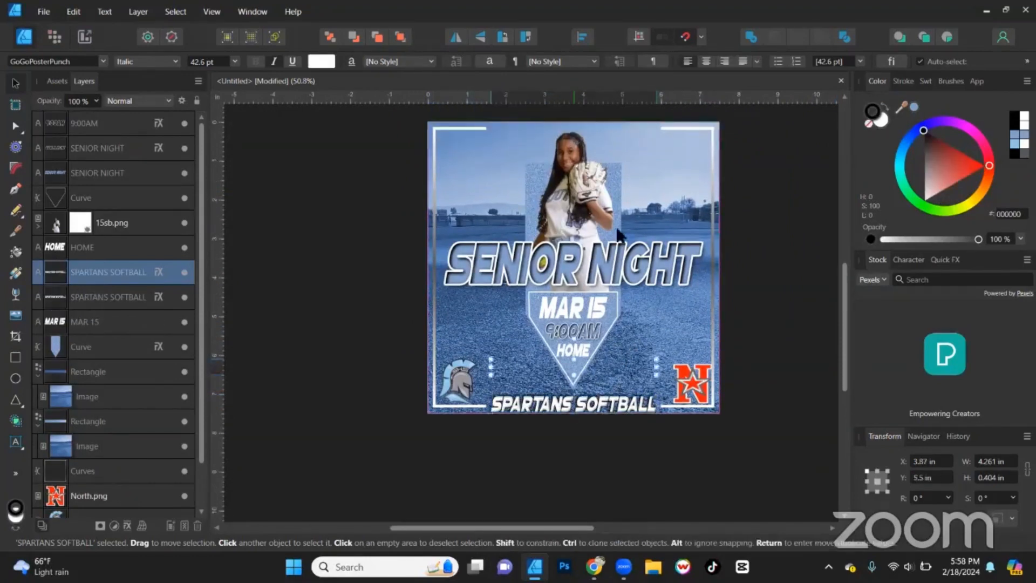
{"action": "left_click_drag", "start_coordinate": [601, 403], "coordinate": [603, 132]}
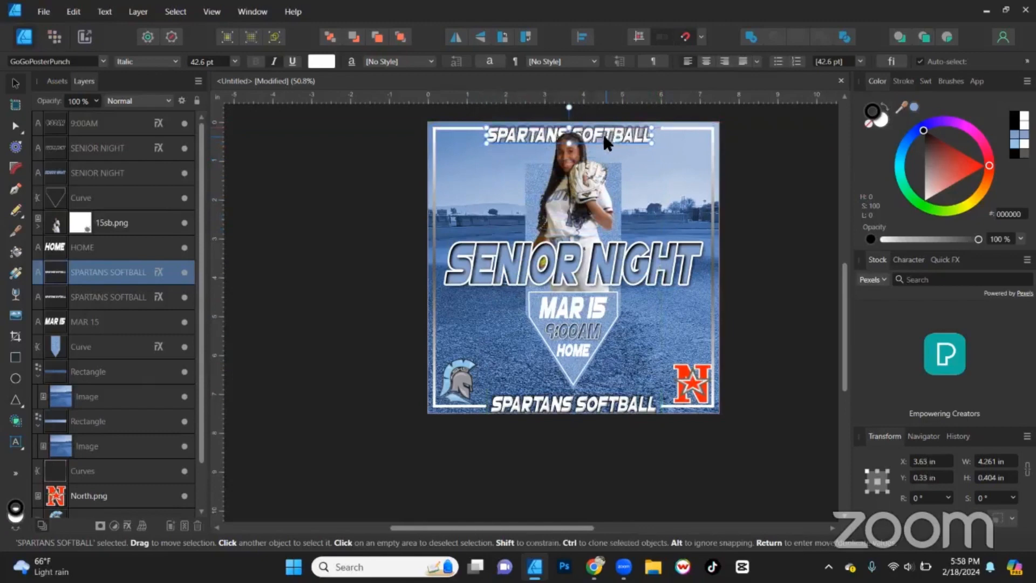
{"action": "scroll", "coordinate": [602, 132], "scroll_direction": "up", "scroll_amount": 5}
{"action": "left_click_drag", "start_coordinate": [593, 182], "coordinate": [599, 176]}
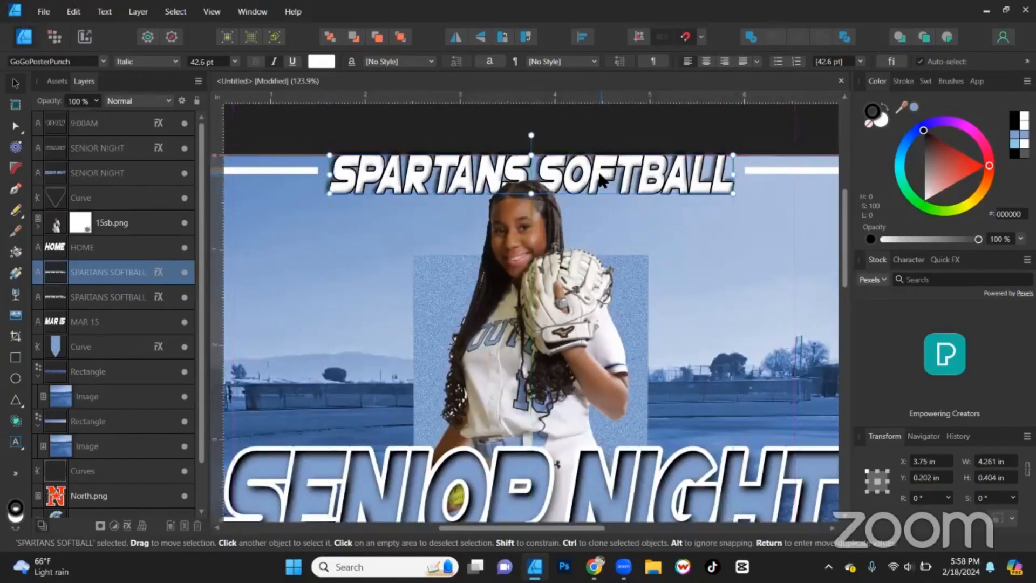
{"action": "left_click", "coordinate": [601, 175]}
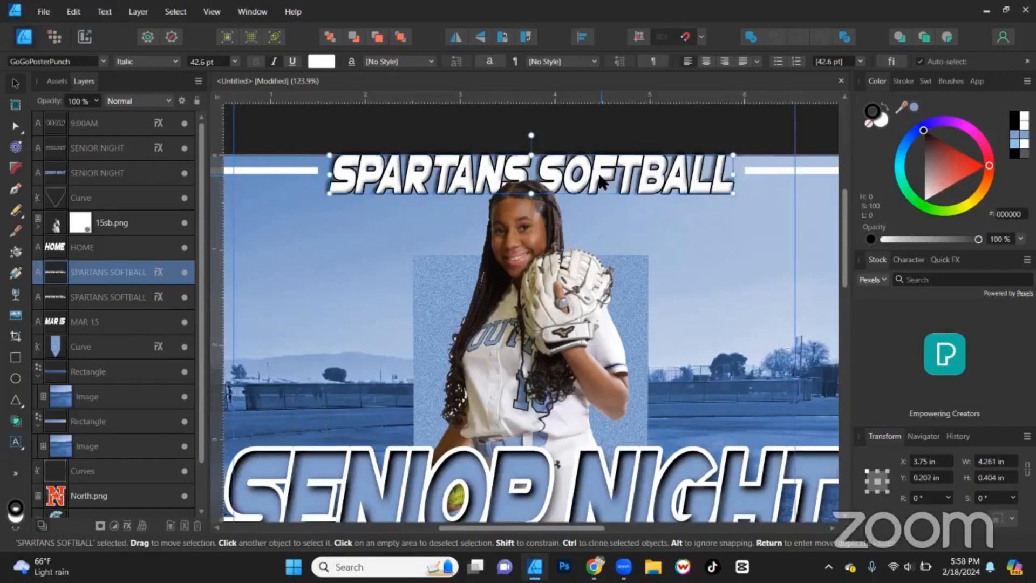
Lock the 15sb.png player layer and replace the duplicated top text with "OUR BLOOD, OUR SWEAT, YOUR TEARS"
{"action": "left_click", "coordinate": [170, 222]}
{"action": "double_click", "coordinate": [703, 183]}
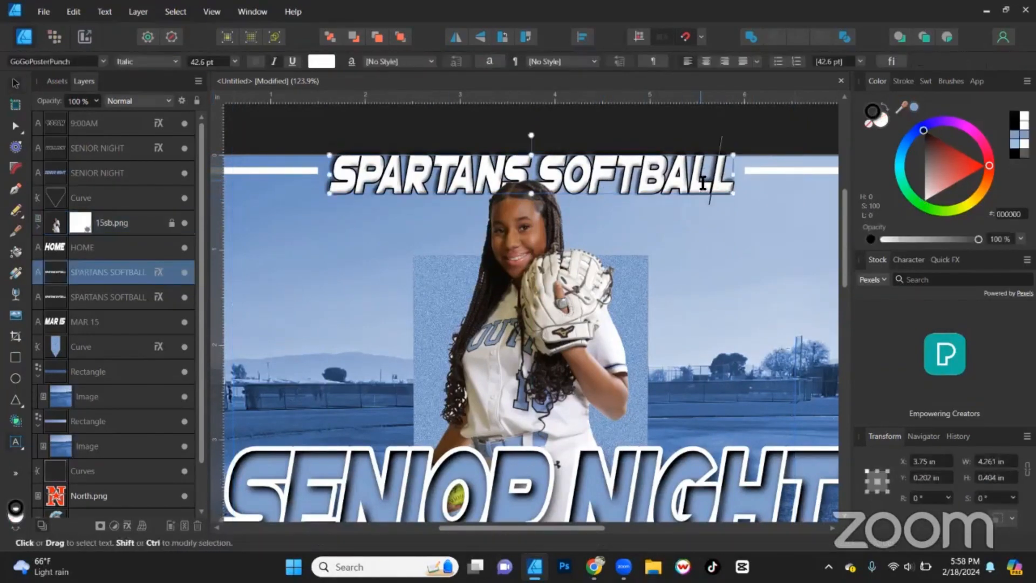
{"action": "key", "text": "ctrl+a"}
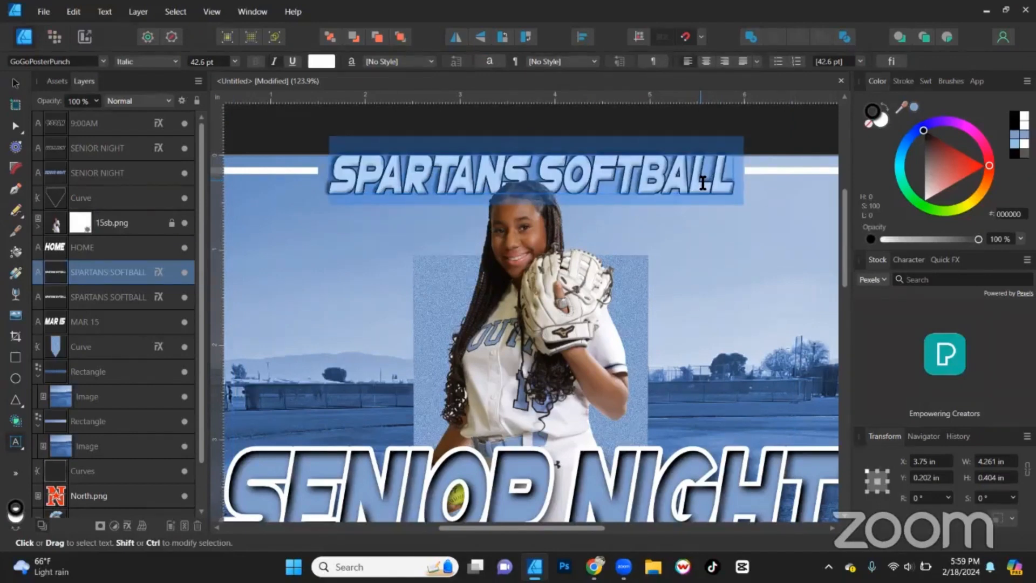
{"action": "type", "text": "OUR BLOO"}
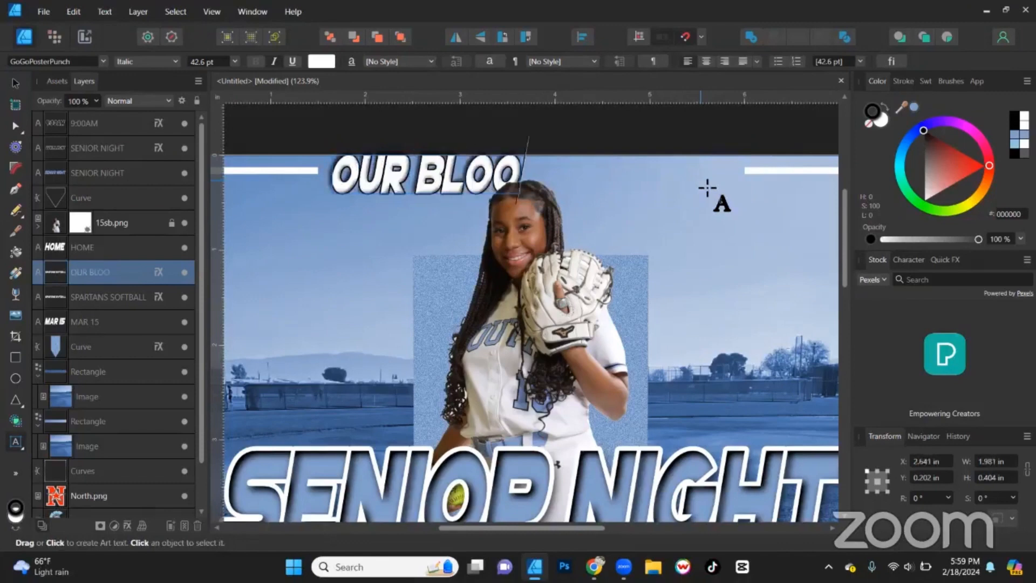
{"action": "type", "text": "D, OU"}
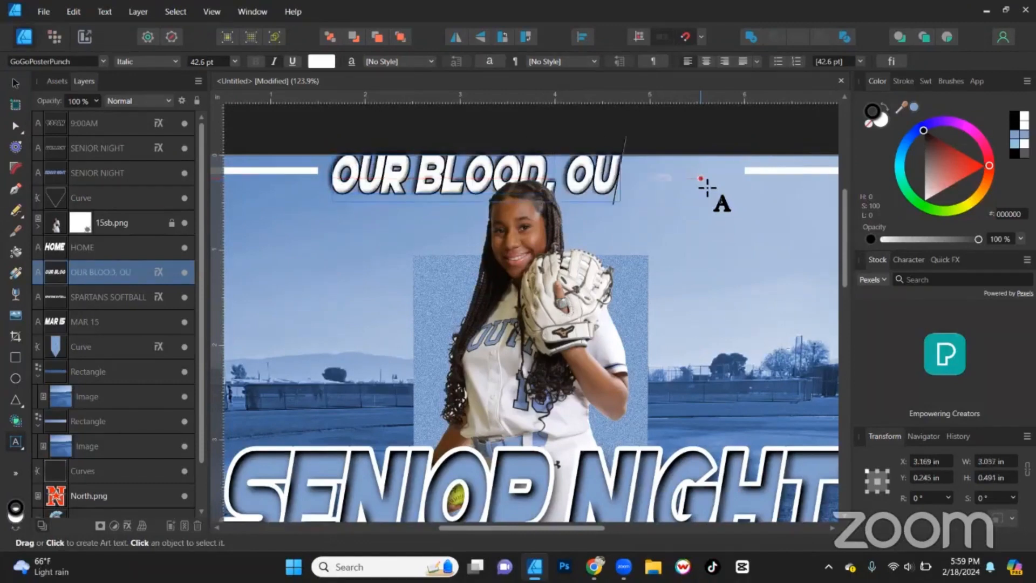
{"action": "type", "text": "R SWEAT"}
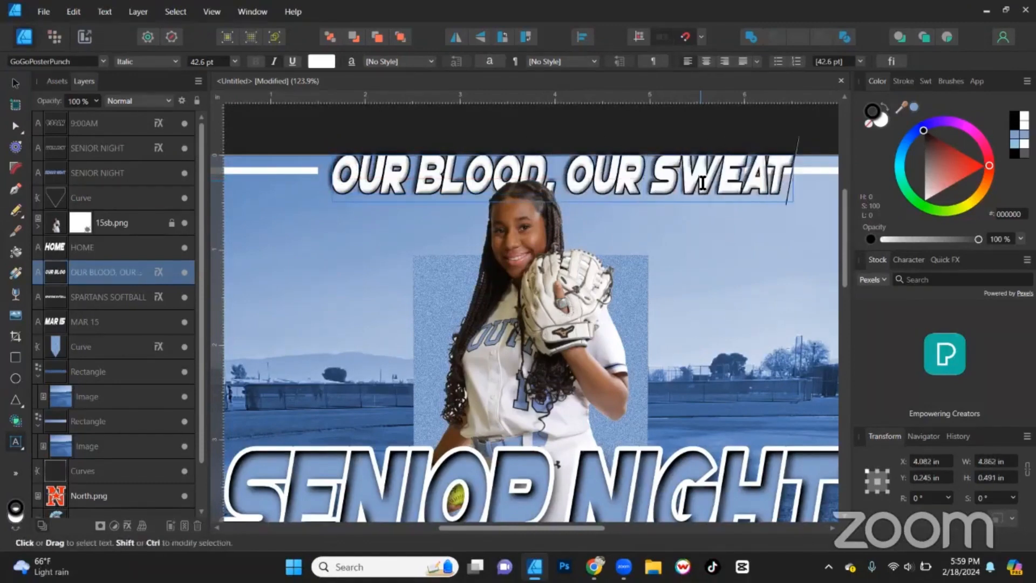
{"action": "type", "text": ", YOUR T"}
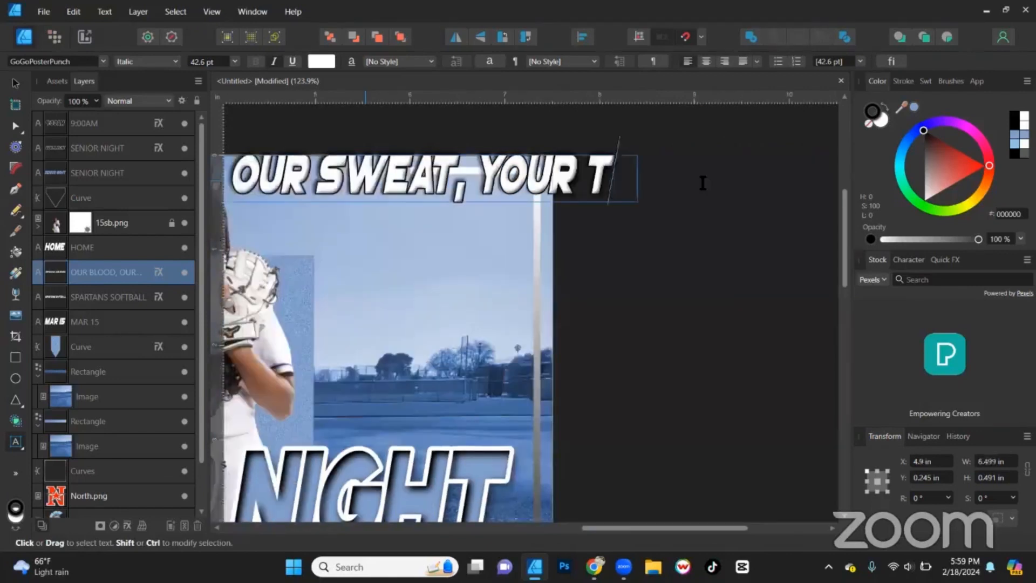
{"action": "type", "text": "EAT"}
{"action": "key", "text": "BackSpace"}
{"action": "type", "text": "S"}
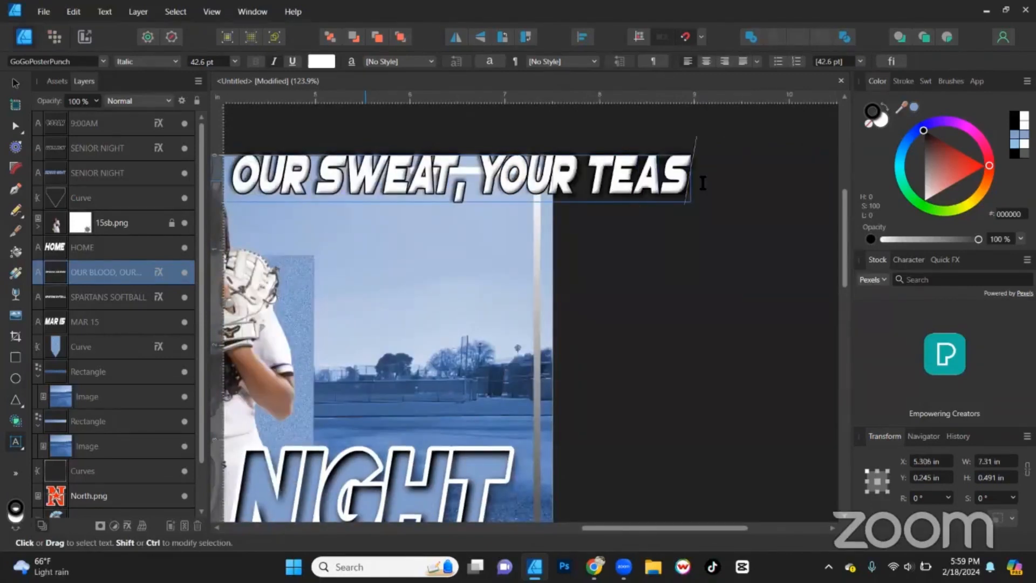
{"action": "key", "text": "BackSpace"}
{"action": "type", "text": "RS"}
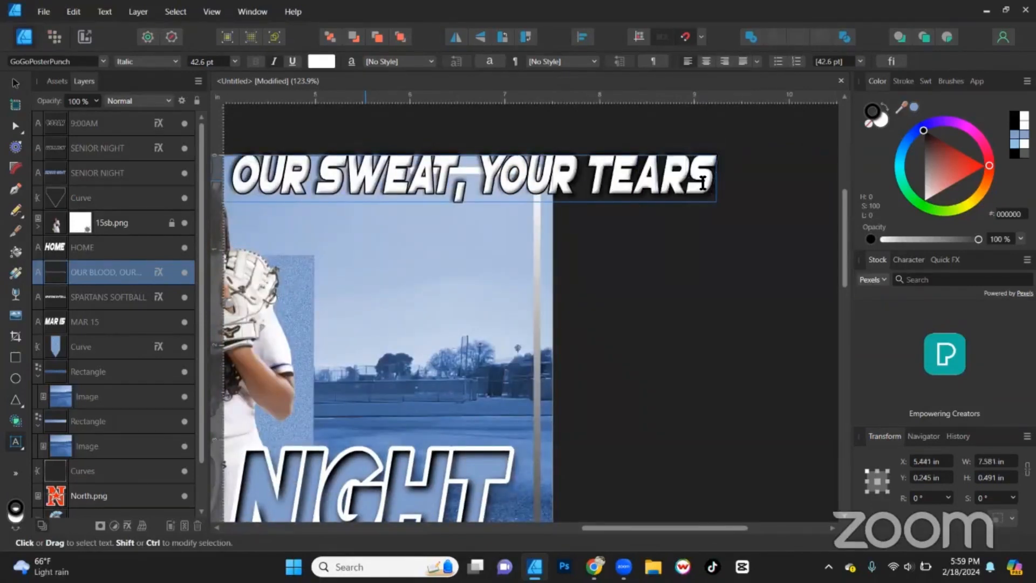
{"action": "type", "text": "O"}
{"action": "key", "text": "BackSpace"}
{"action": "key", "text": "ctrl+0"}
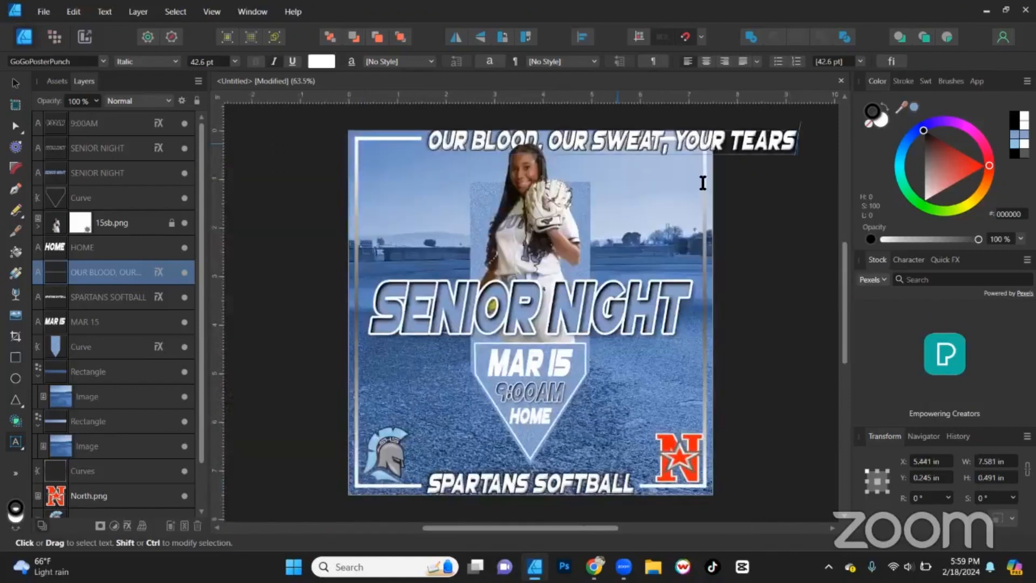
{"action": "key", "text": "Escape"}
Scale the top slogan down to 28.8 pt and condense it horizontally to about 4.44 in wide
{"action": "left_click", "coordinate": [17, 85]}
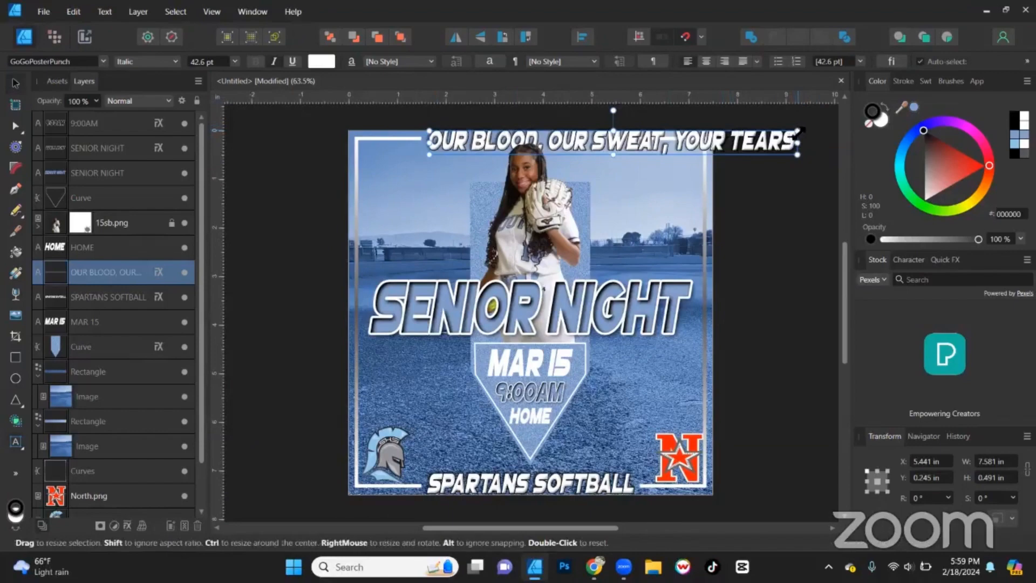
{"action": "left_click_drag", "start_coordinate": [799, 131], "coordinate": [666, 151]}
{"action": "scroll", "coordinate": [511, 145], "scroll_direction": "up", "scroll_amount": 4}
{"action": "scroll", "coordinate": [707, 183], "scroll_direction": "right", "scroll_amount": 2}
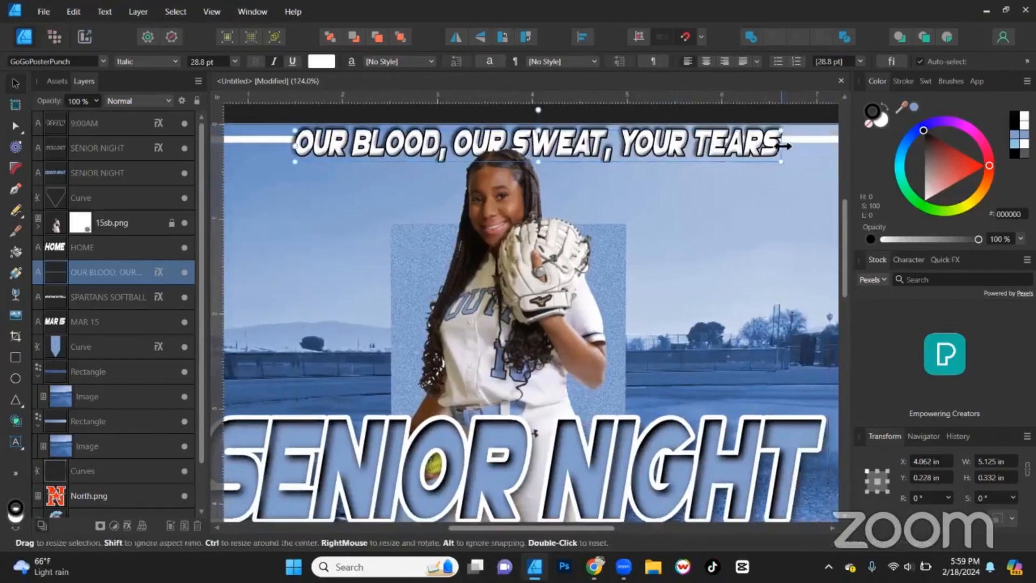
{"action": "left_click_drag", "start_coordinate": [778, 147], "coordinate": [721, 145]}
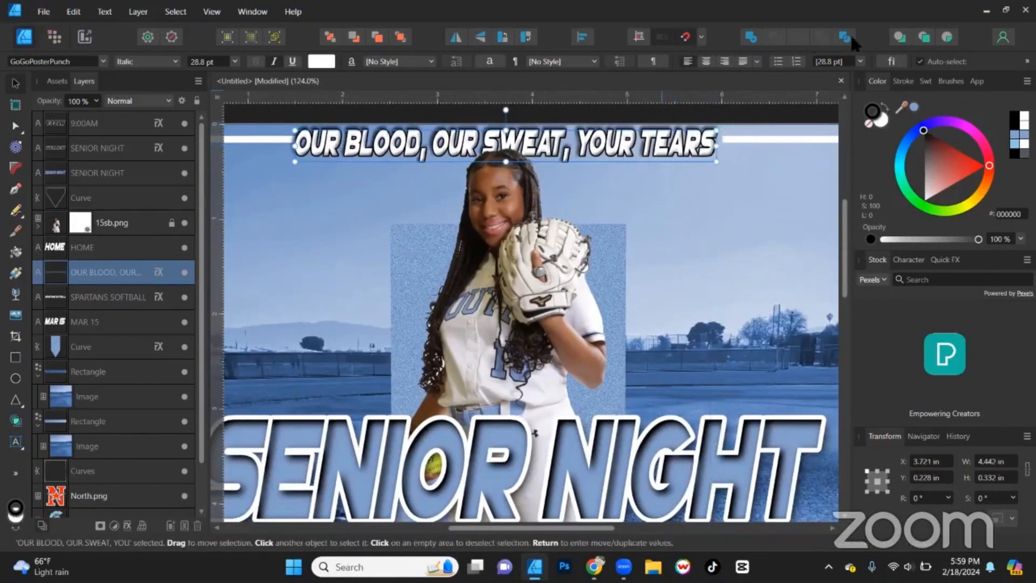
Center the slogan horizontally, aligned to the spread
{"action": "left_click", "coordinate": [583, 37]}
{"action": "left_click", "coordinate": [611, 80]}
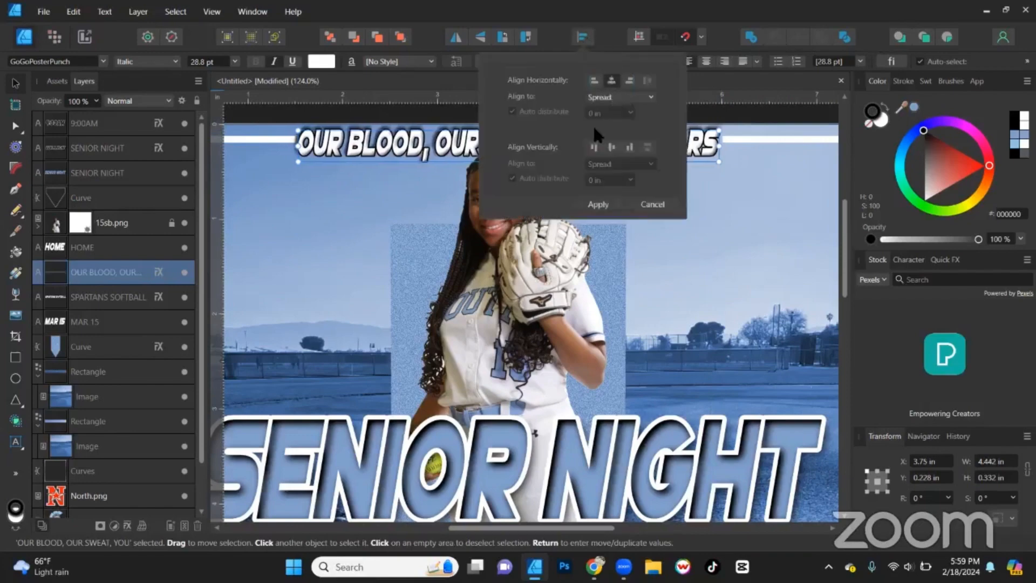
{"action": "left_click", "coordinate": [598, 205]}
Narrow the slogan at both ends to about 4.37 in wide, leaving gaps to the white frame lines
{"action": "scroll", "coordinate": [495, 154], "scroll_direction": "up", "scroll_amount": 3}
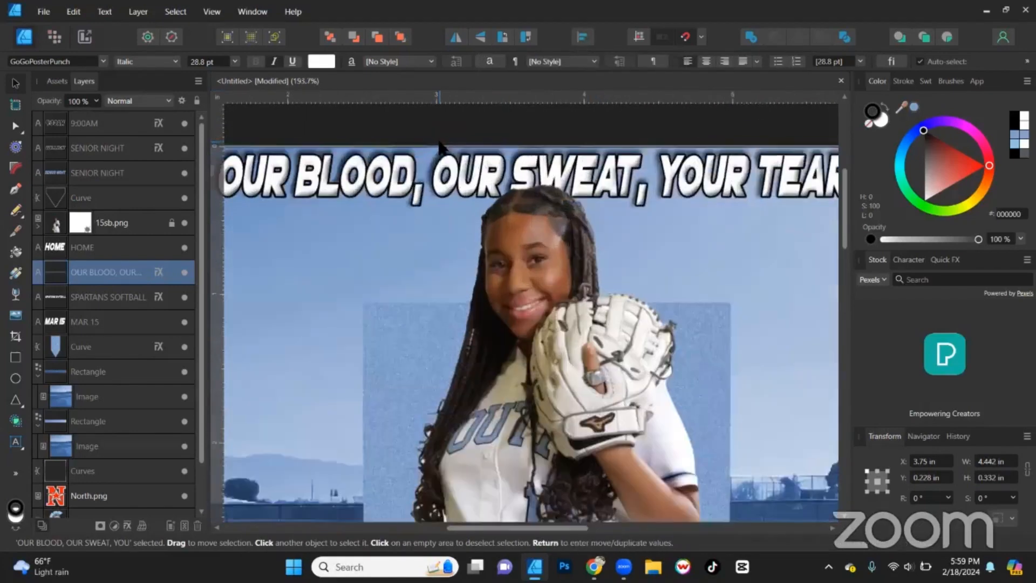
{"action": "scroll", "coordinate": [462, 213], "scroll_direction": "left", "scroll_amount": 2}
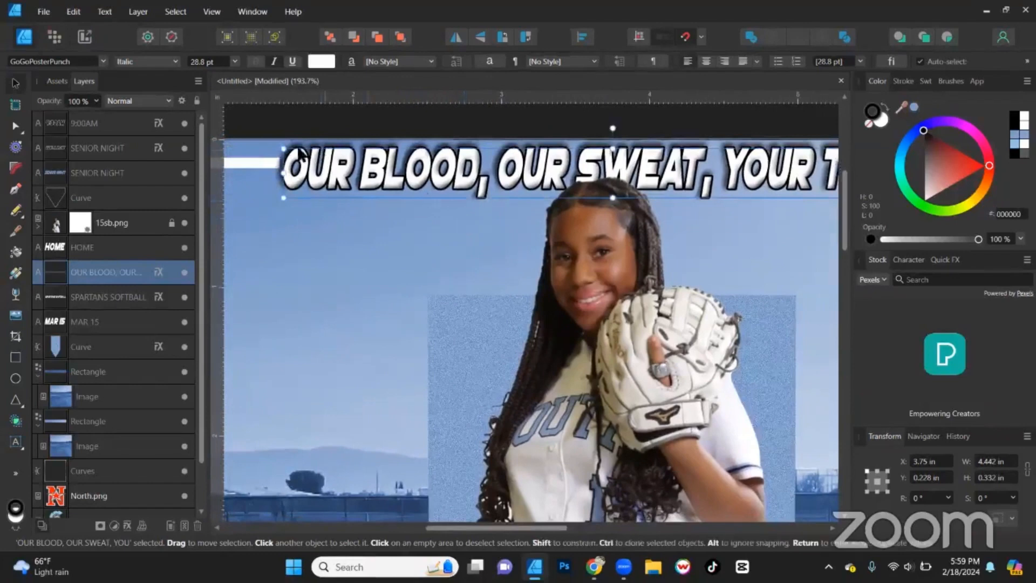
{"action": "left_click_drag", "start_coordinate": [287, 172], "coordinate": [294, 172]}
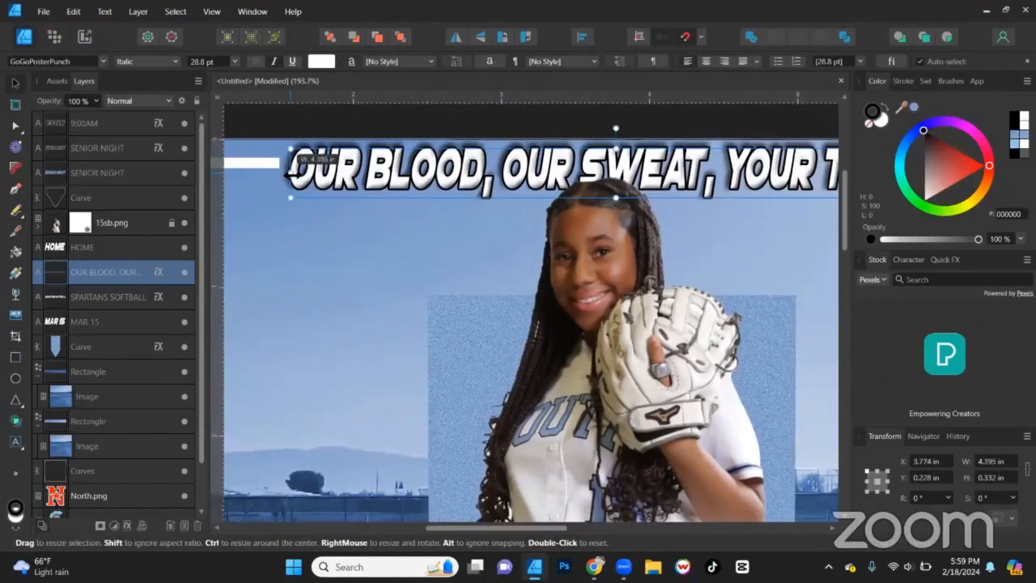
{"action": "scroll", "coordinate": [633, 232], "scroll_direction": "right", "scroll_amount": 5}
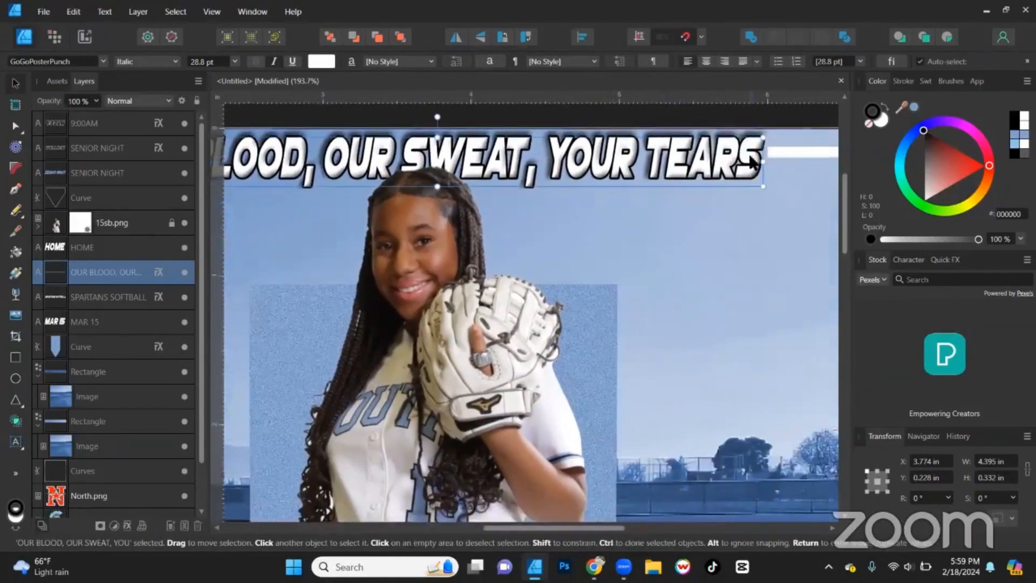
{"action": "left_click_drag", "start_coordinate": [762, 165], "coordinate": [769, 166]}
{"action": "scroll", "coordinate": [678, 208], "scroll_direction": "down", "scroll_amount": 5}
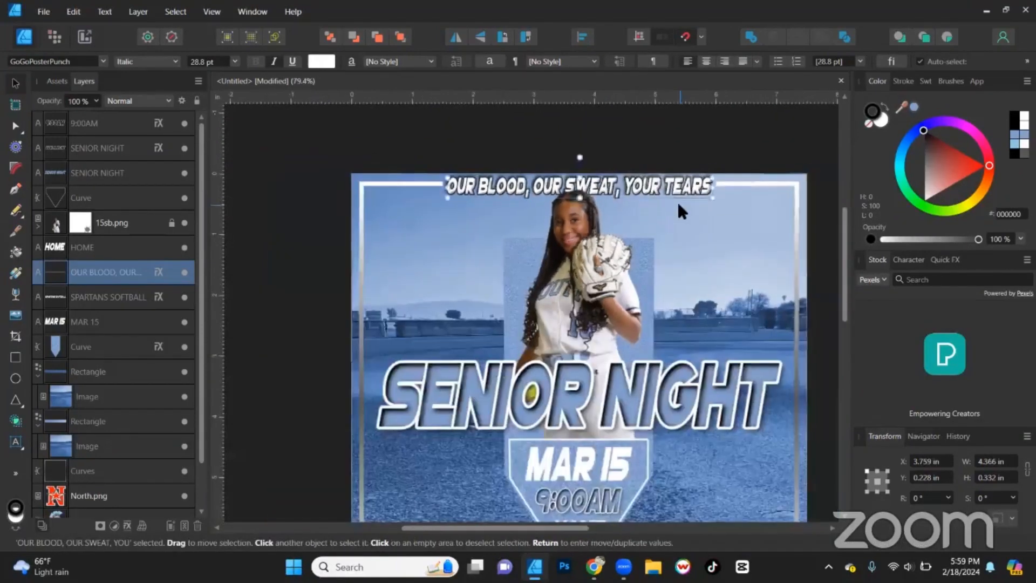
{"action": "scroll", "coordinate": [660, 186], "scroll_direction": "down", "scroll_amount": 2}
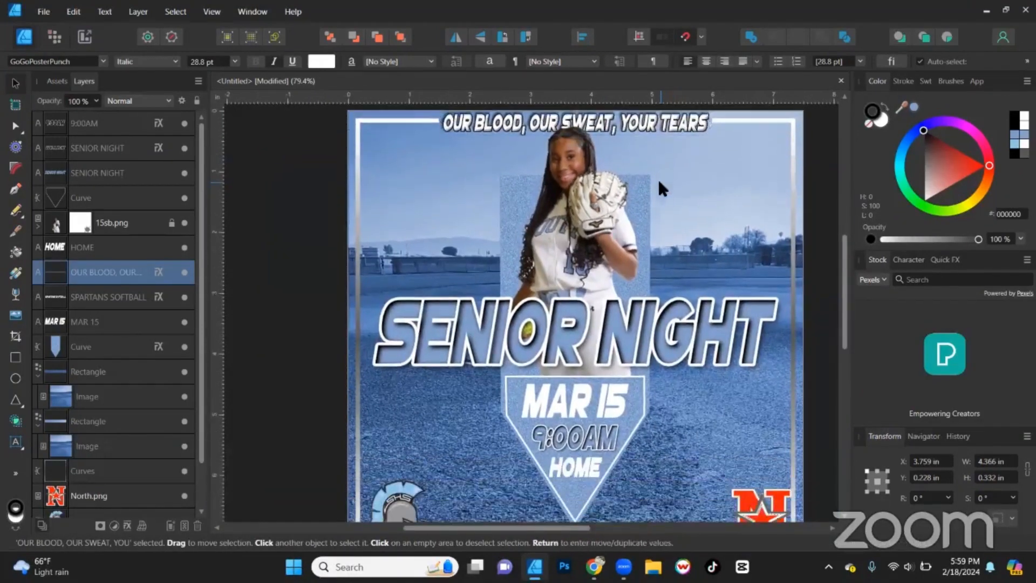
Give the home-plate shape a black outer shadow with 100% opacity, 29.6 px radius, 7.9 px offset and 31% intensity
{"action": "left_click", "coordinate": [112, 345]}
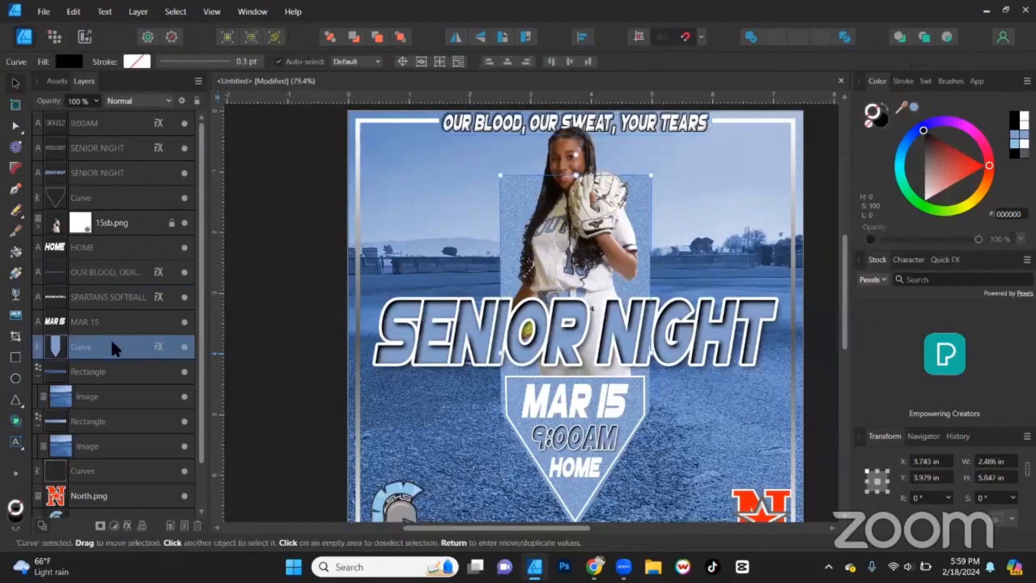
{"action": "left_click", "coordinate": [156, 344]}
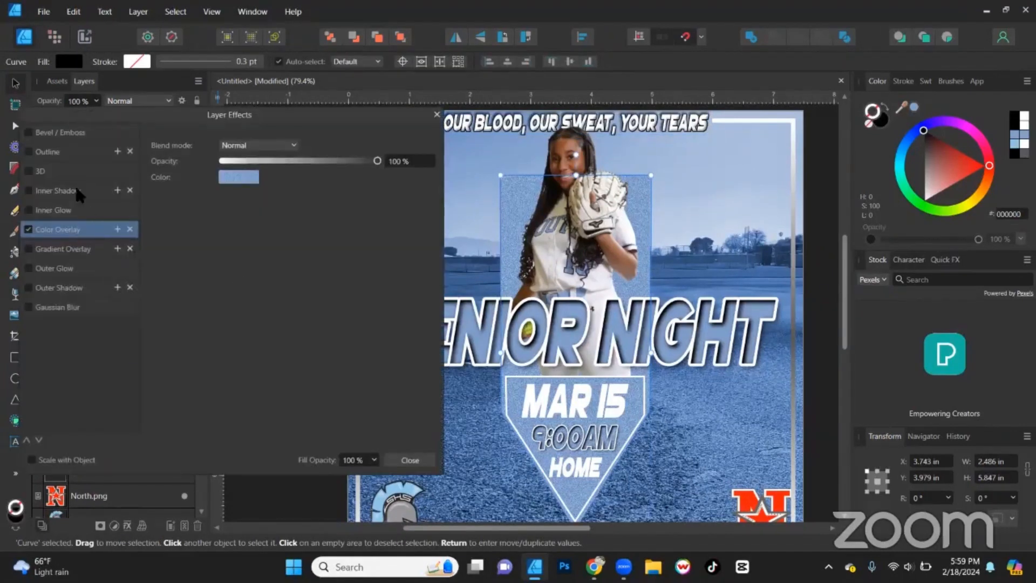
{"action": "scroll", "coordinate": [682, 397], "scroll_direction": "down", "scroll_amount": 1}
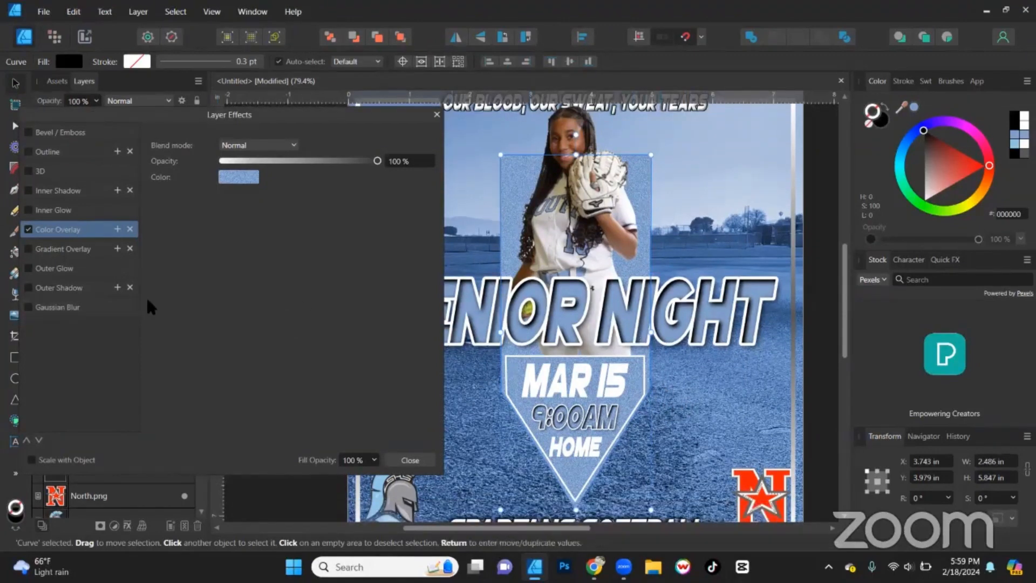
{"action": "left_click", "coordinate": [74, 289]}
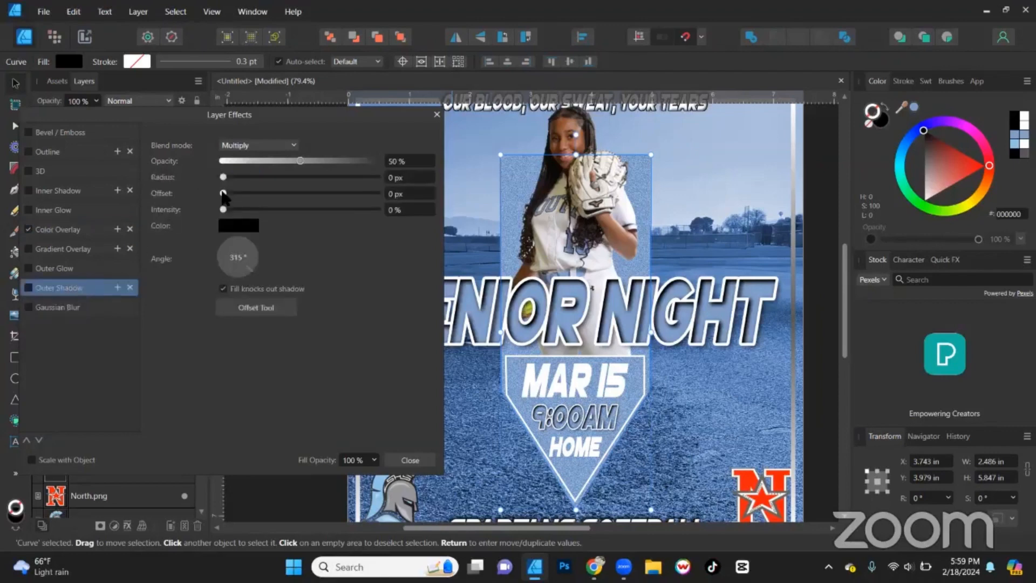
{"action": "left_click_drag", "start_coordinate": [293, 192], "coordinate": [446, 168]}
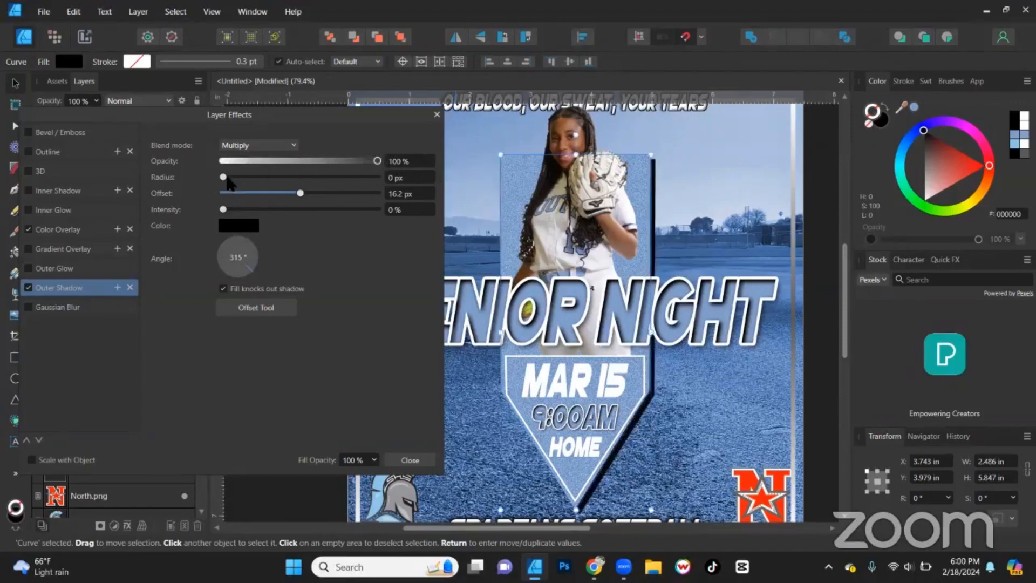
{"action": "left_click_drag", "start_coordinate": [223, 177], "coordinate": [282, 193]}
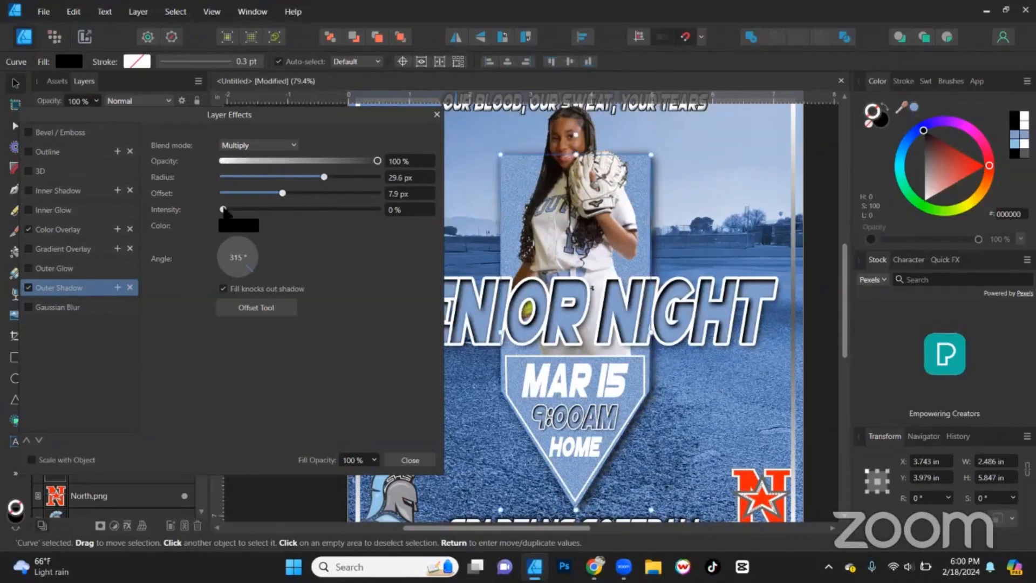
{"action": "left_click_drag", "start_coordinate": [223, 210], "coordinate": [271, 210]}
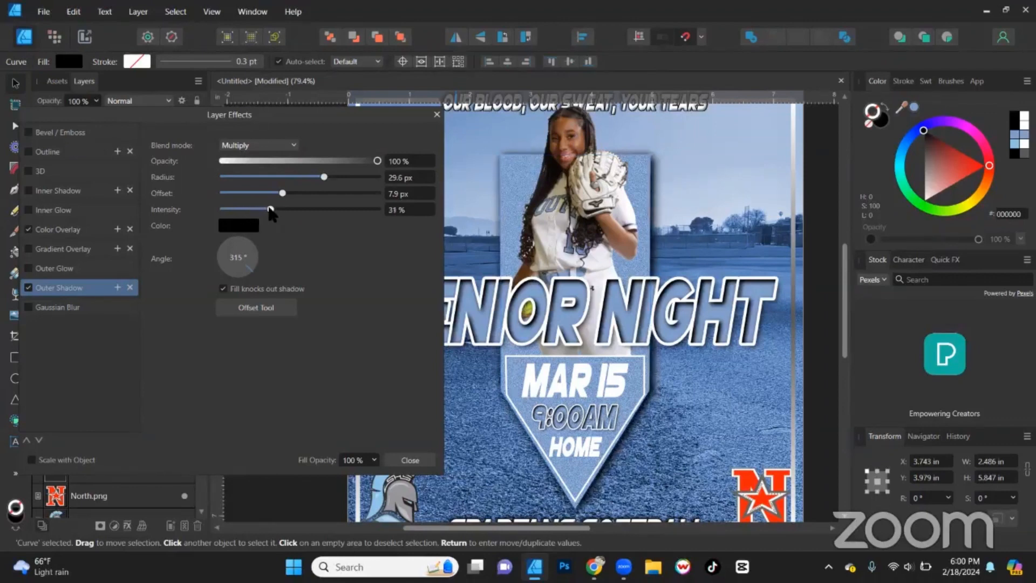
Try an outer shadow with 100% opacity and 10 px offset on the MAR 15 text
{"action": "scroll", "coordinate": [737, 295], "scroll_direction": "down", "scroll_amount": 2}
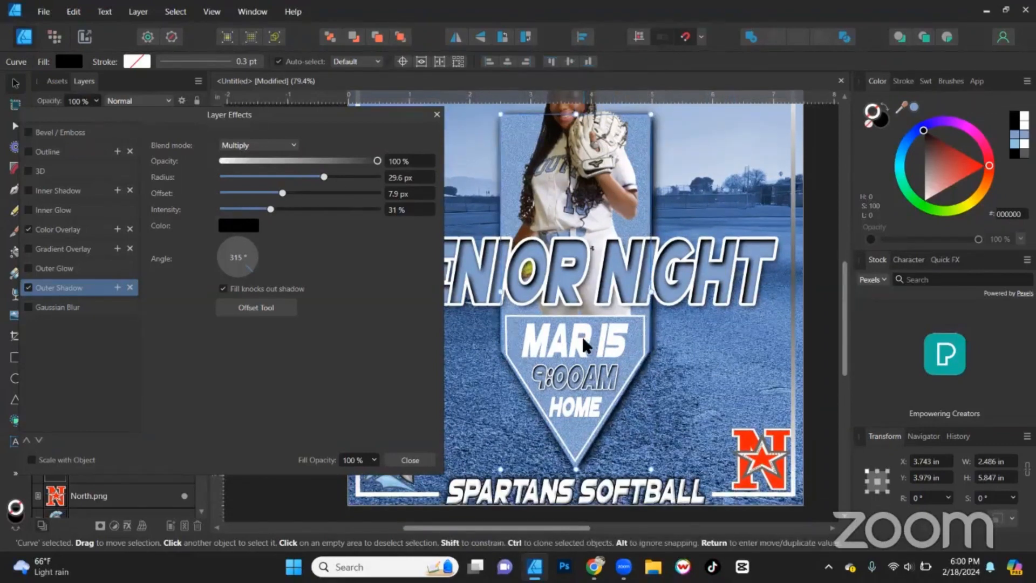
{"action": "left_click", "coordinate": [565, 330]}
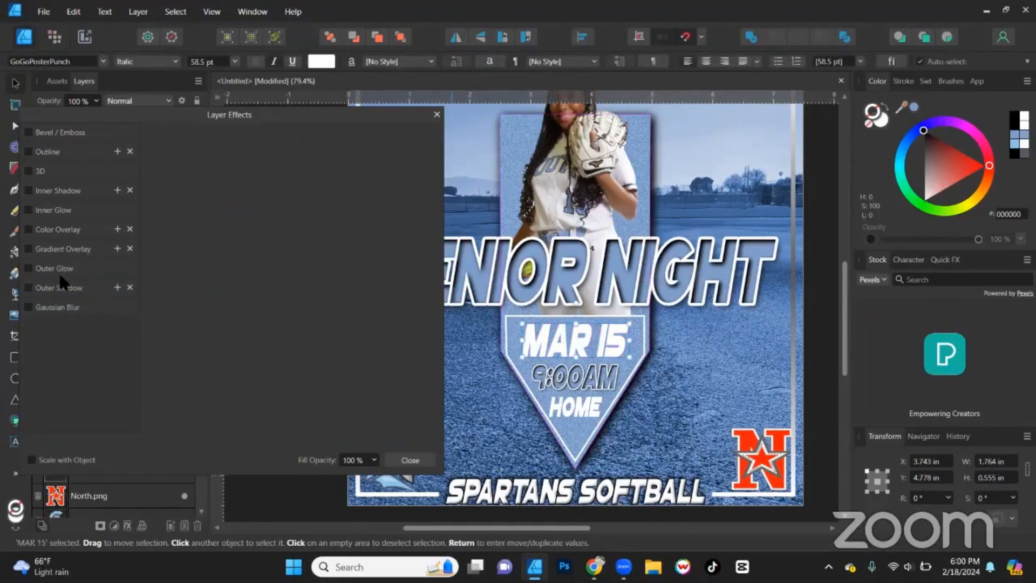
{"action": "left_click", "coordinate": [54, 287]}
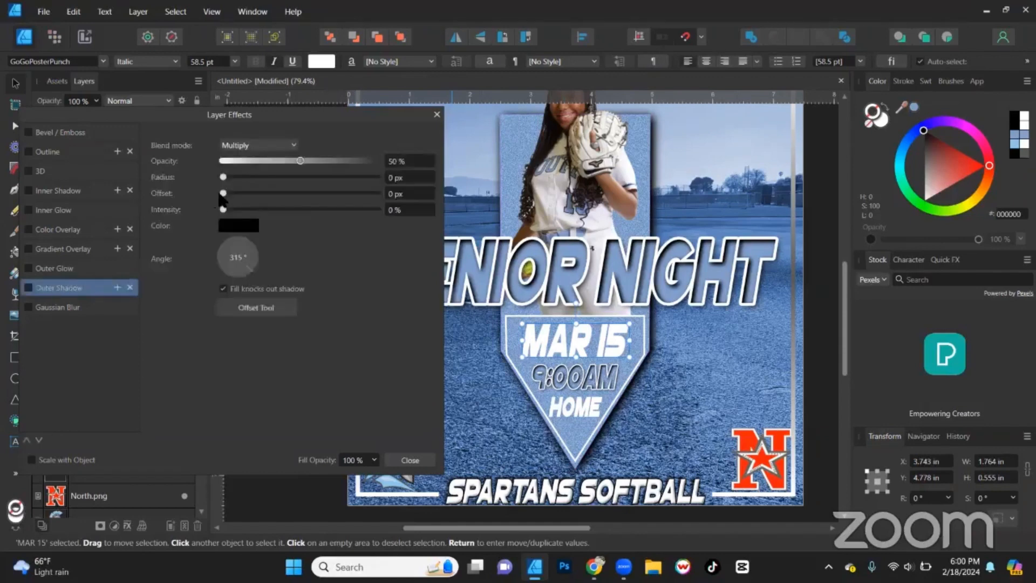
{"action": "left_click_drag", "start_coordinate": [226, 198], "coordinate": [458, 165]}
{"action": "scroll", "coordinate": [571, 358], "scroll_direction": "up", "scroll_amount": 3, "text": "ctrl"}
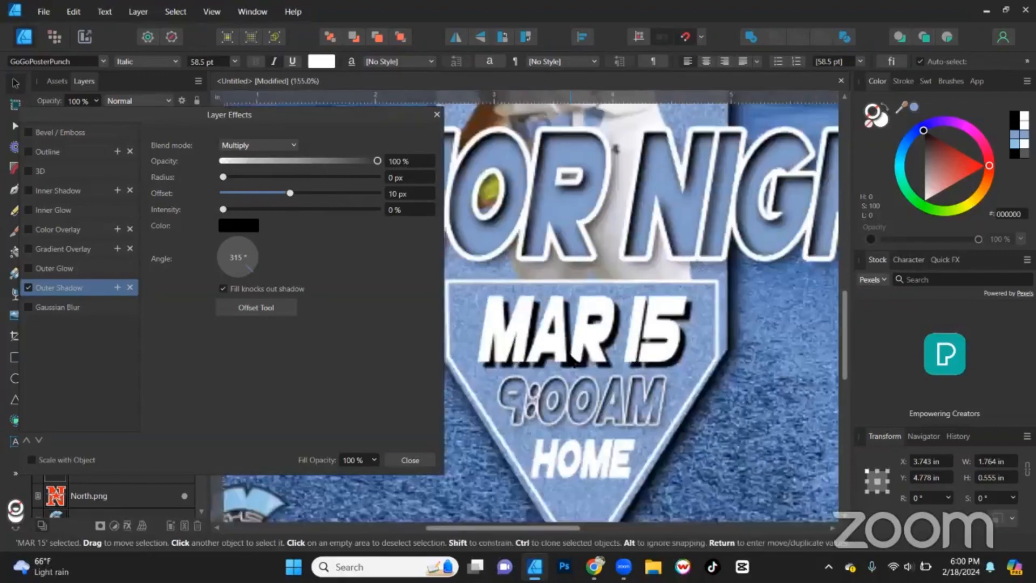
{"action": "left_click", "coordinate": [28, 292]}
Give the MAR 15 text a black outer glow with a 36.9 px radius and Multiply blend mode
{"action": "left_click", "coordinate": [28, 268]}
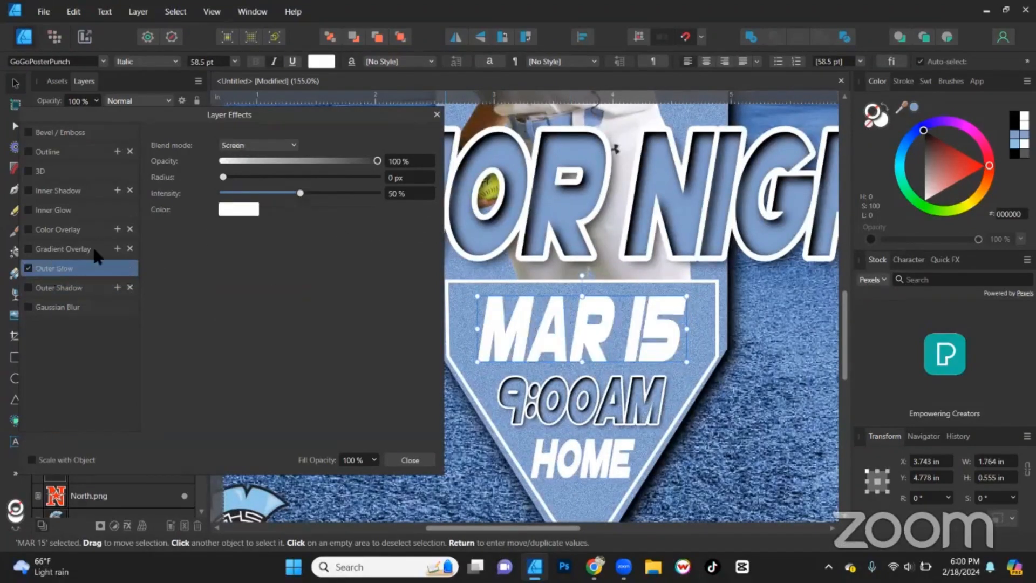
{"action": "left_click", "coordinate": [242, 212]}
{"action": "left_click_drag", "start_coordinate": [234, 279], "coordinate": [207, 222]}
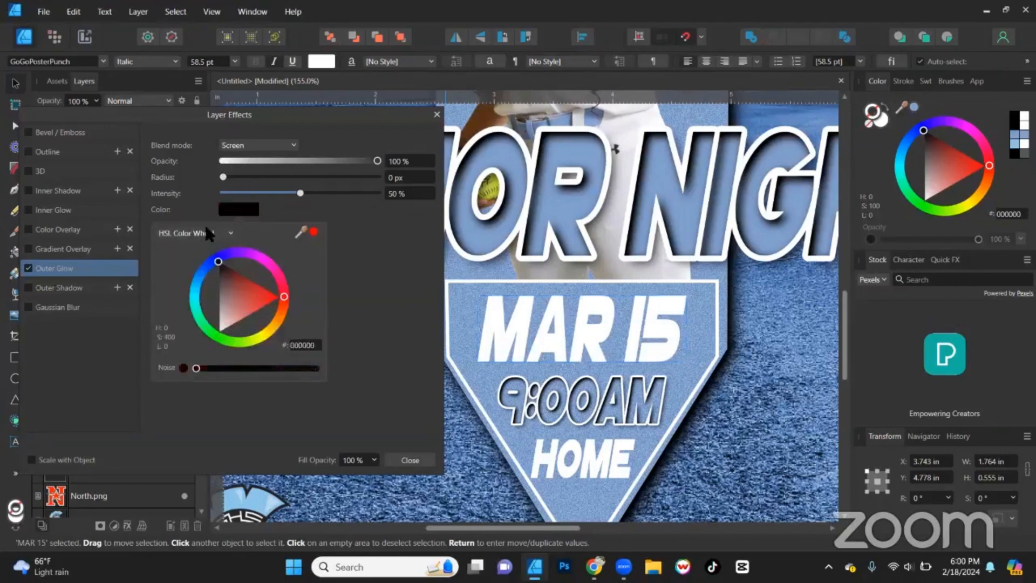
{"action": "left_click", "coordinate": [221, 174]}
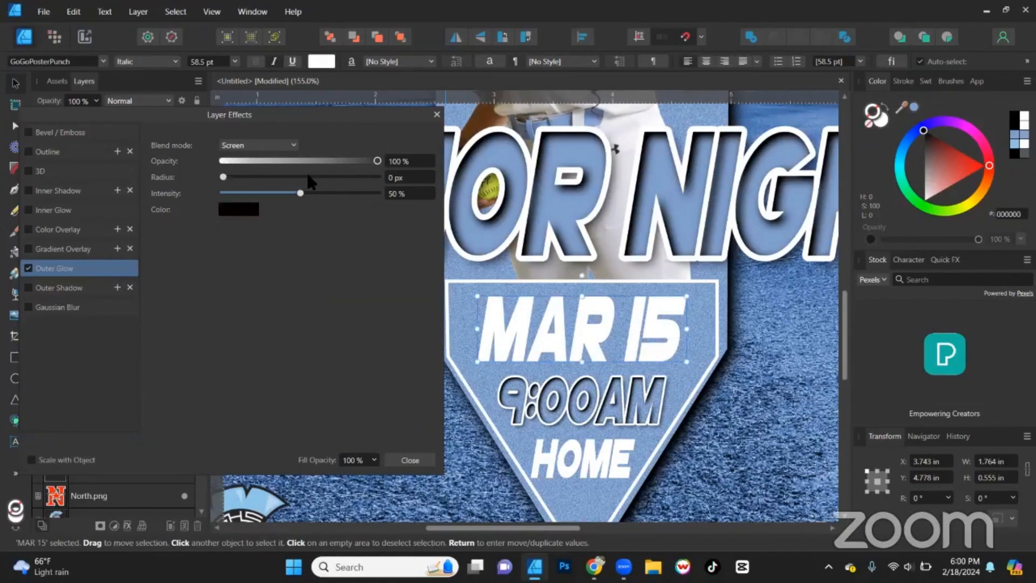
{"action": "left_click_drag", "start_coordinate": [226, 172], "coordinate": [337, 181]}
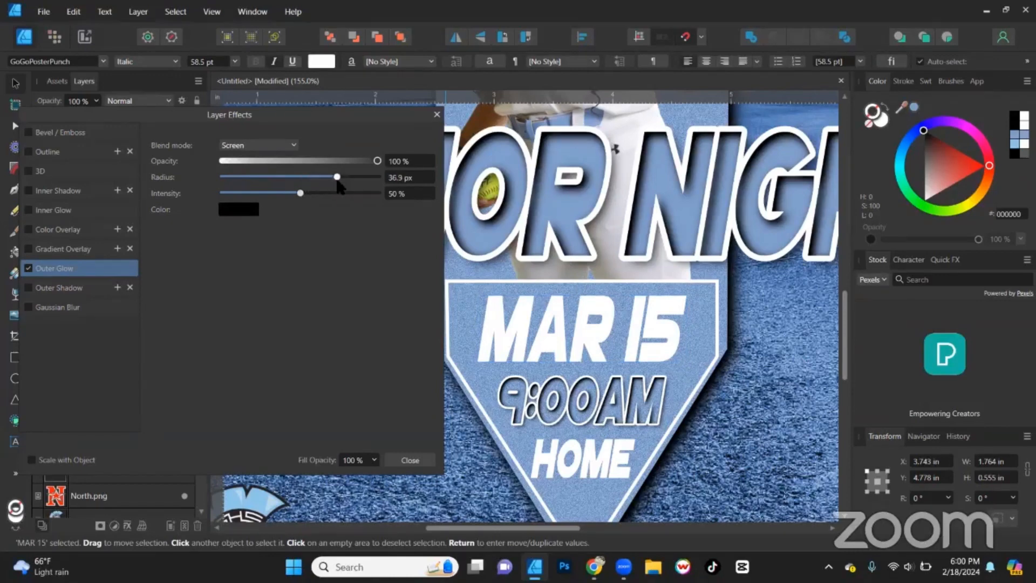
{"action": "left_click", "coordinate": [277, 146]}
{"action": "scroll", "coordinate": [292, 165], "scroll_direction": "up", "scroll_amount": 3}
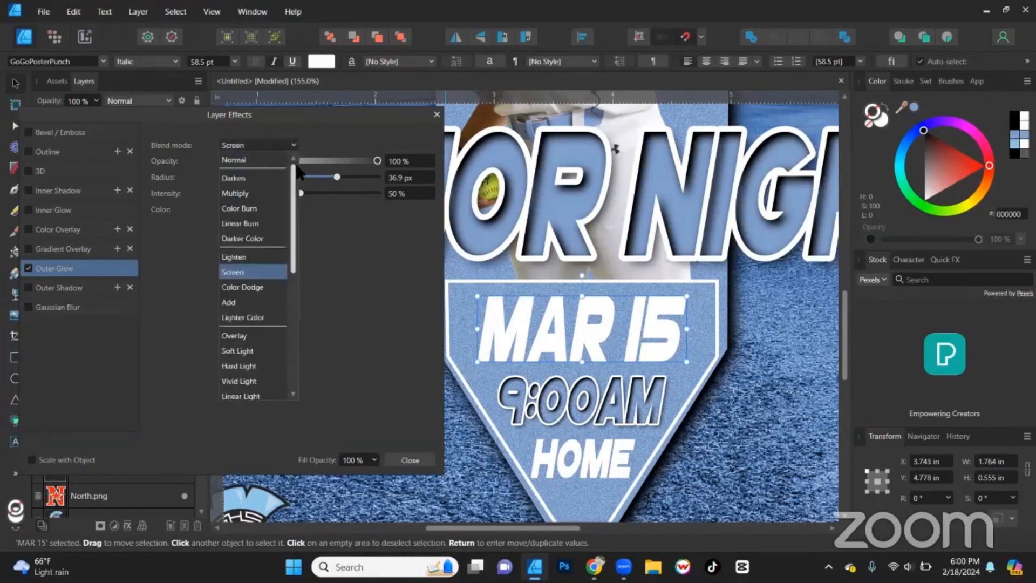
{"action": "left_click", "coordinate": [248, 179]}
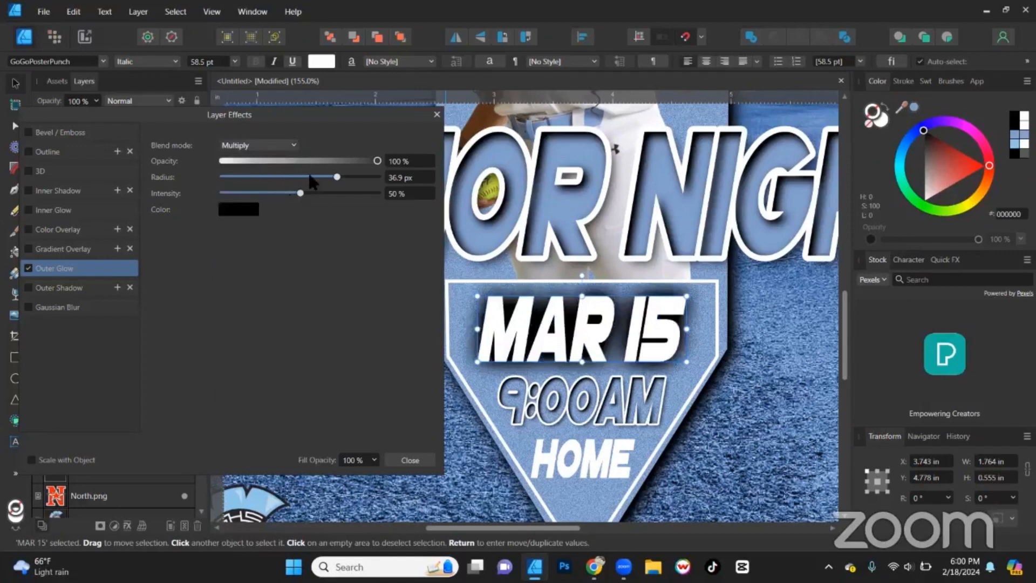
Reduce the MAR 15 outer glow to 33% intensity and a 10.7 px radius
{"action": "left_click_drag", "start_coordinate": [313, 194], "coordinate": [274, 198]}
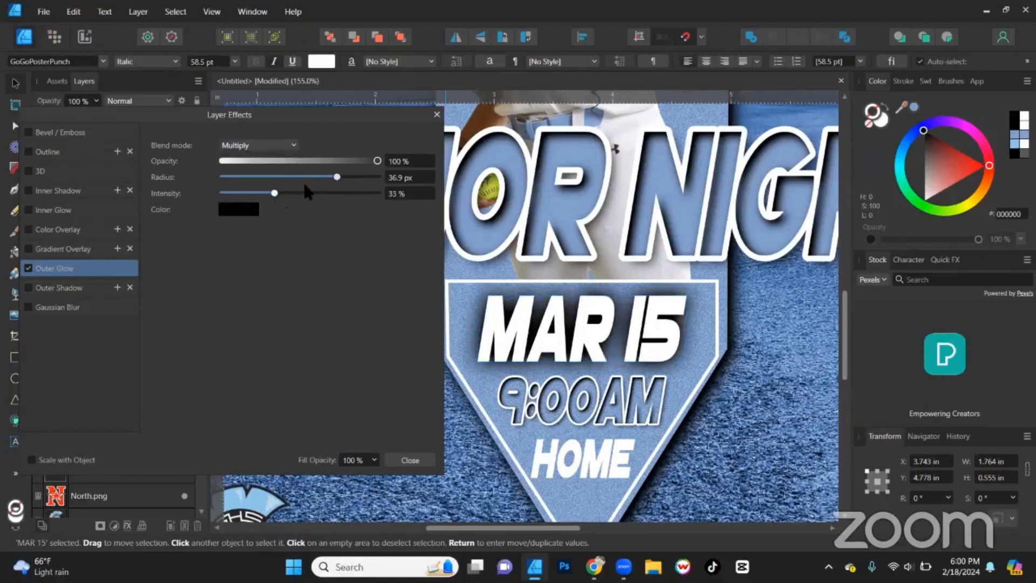
{"action": "left_click_drag", "start_coordinate": [337, 177], "coordinate": [291, 179]}
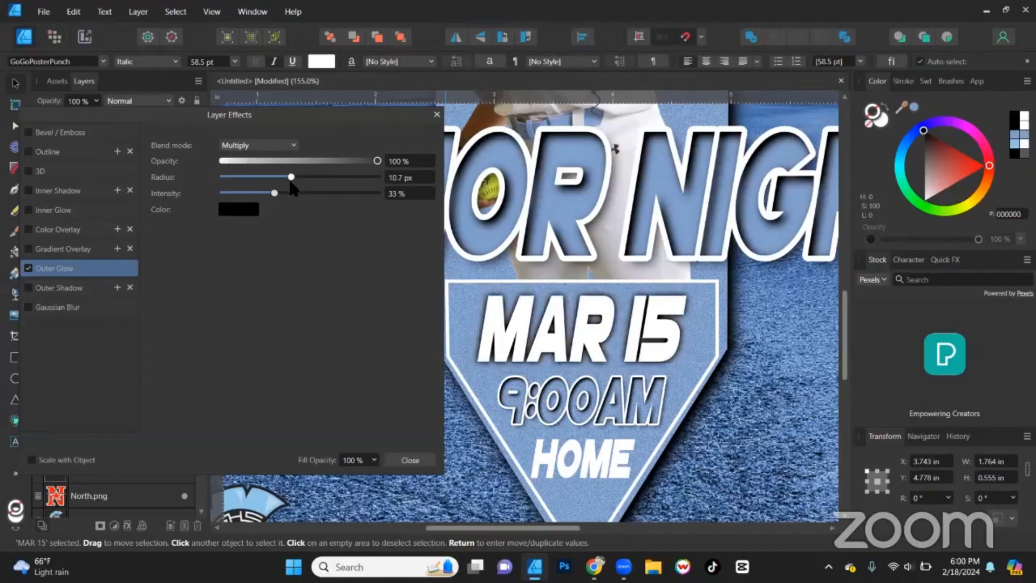
{"action": "left_click", "coordinate": [410, 460]}
{"action": "left_click", "coordinate": [157, 322]}
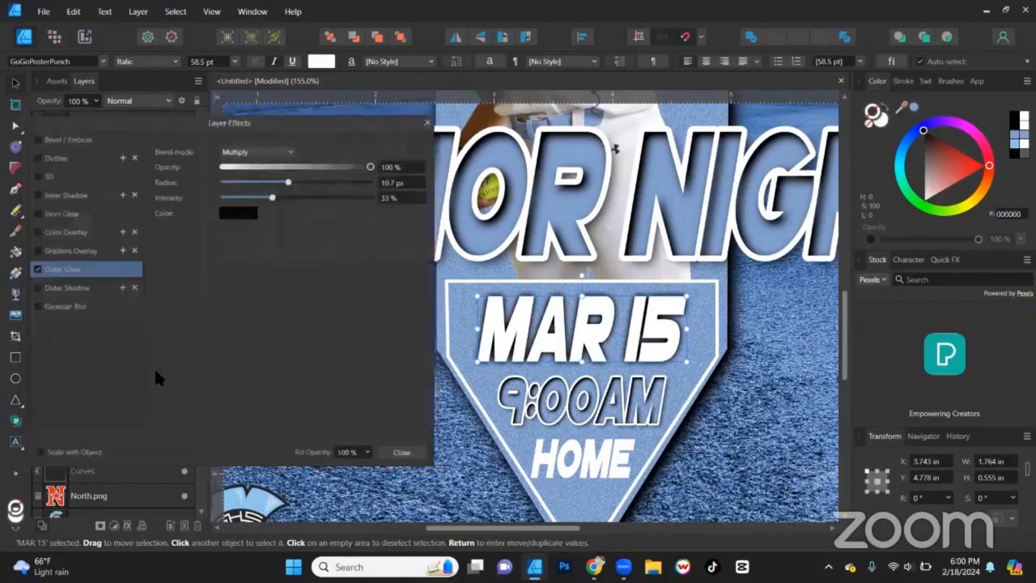
{"action": "left_click", "coordinate": [410, 460]}
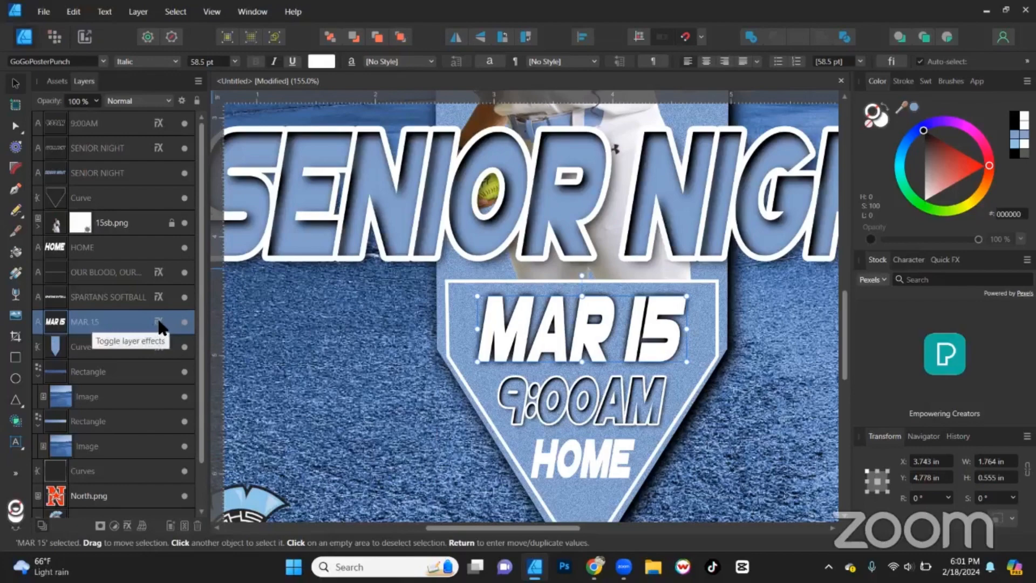
Copy the MAR 15 glow effect onto the HOME text and the white home-plate outline
{"action": "left_click_drag", "start_coordinate": [160, 325], "coordinate": [162, 251]}
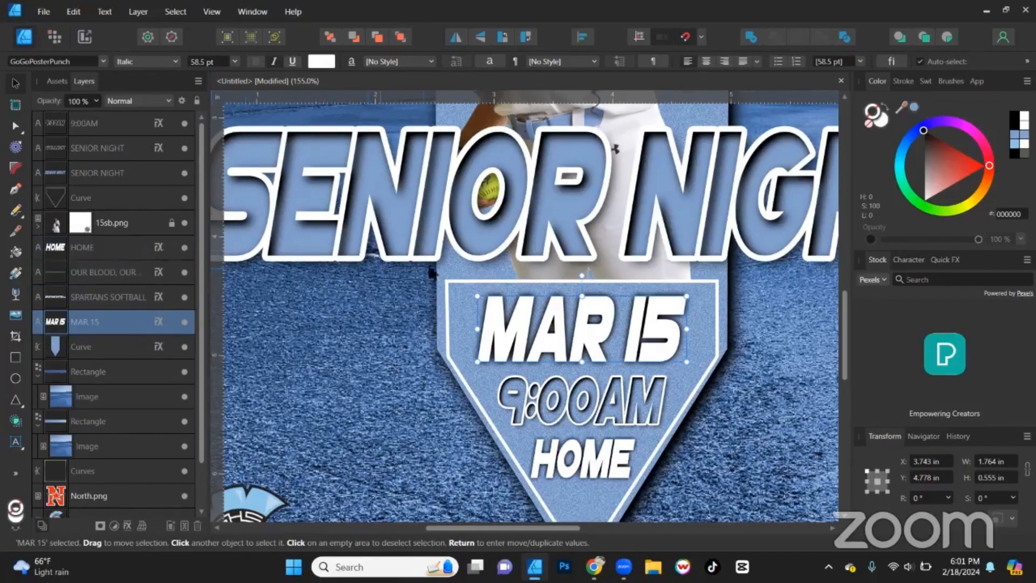
{"action": "scroll", "coordinate": [474, 266], "scroll_direction": "down", "scroll_amount": 2}
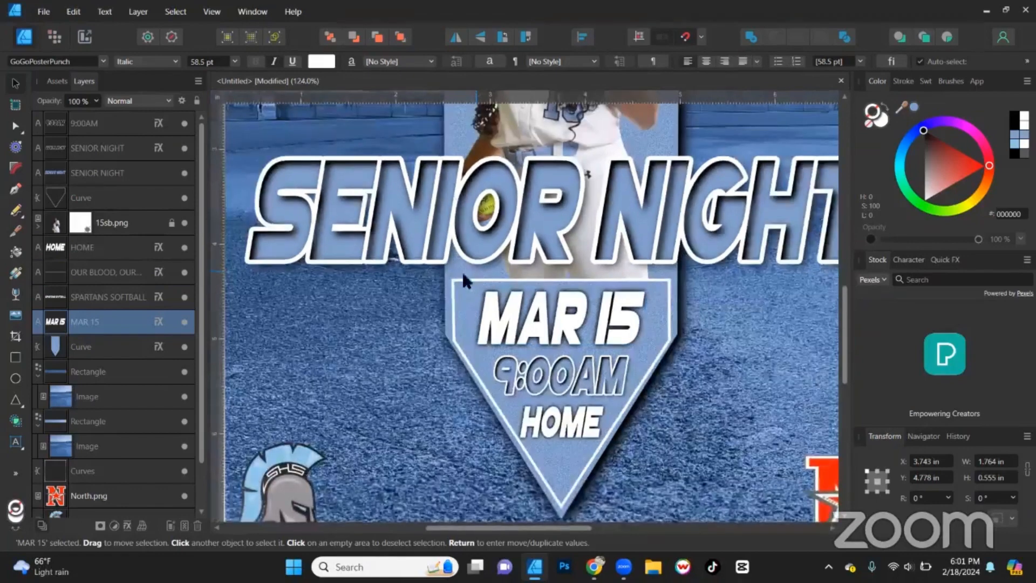
{"action": "left_click_drag", "start_coordinate": [158, 252], "coordinate": [160, 207]}
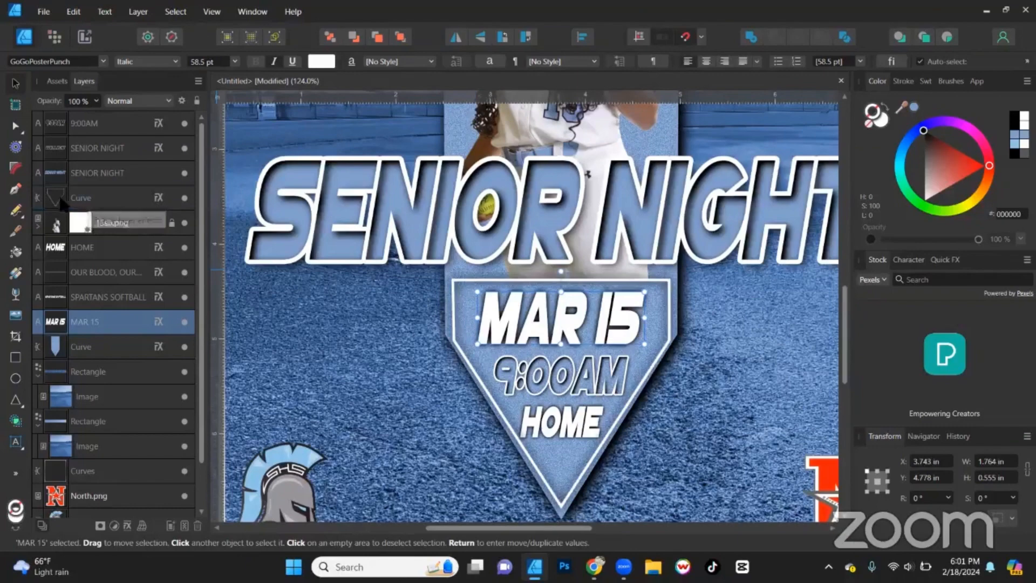
Reduce the outer glow of the white home-plate outline to a 6 px radius and readjust its intensity
{"action": "left_click", "coordinate": [158, 202]}
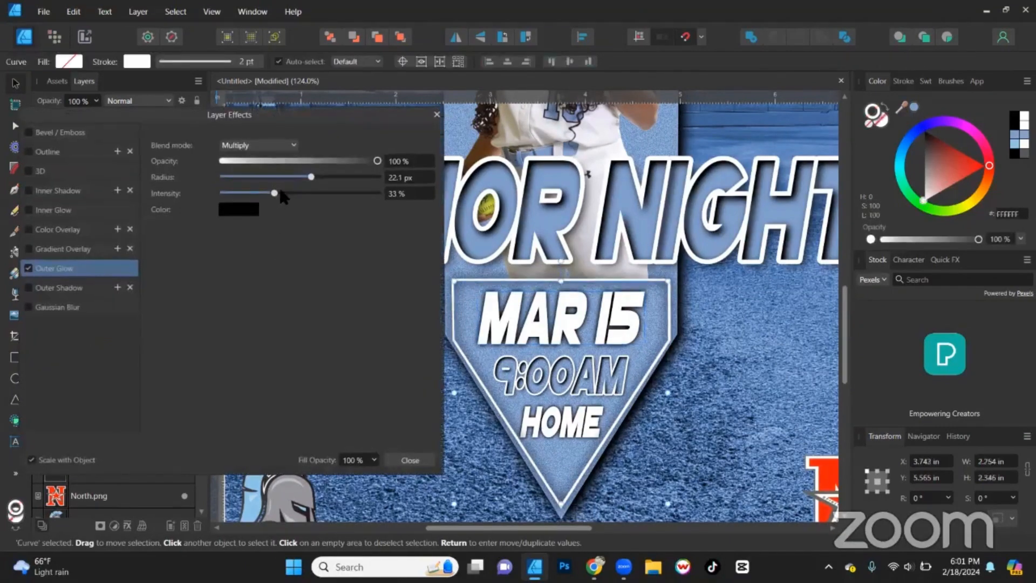
{"action": "left_click_drag", "start_coordinate": [277, 193], "coordinate": [235, 195]}
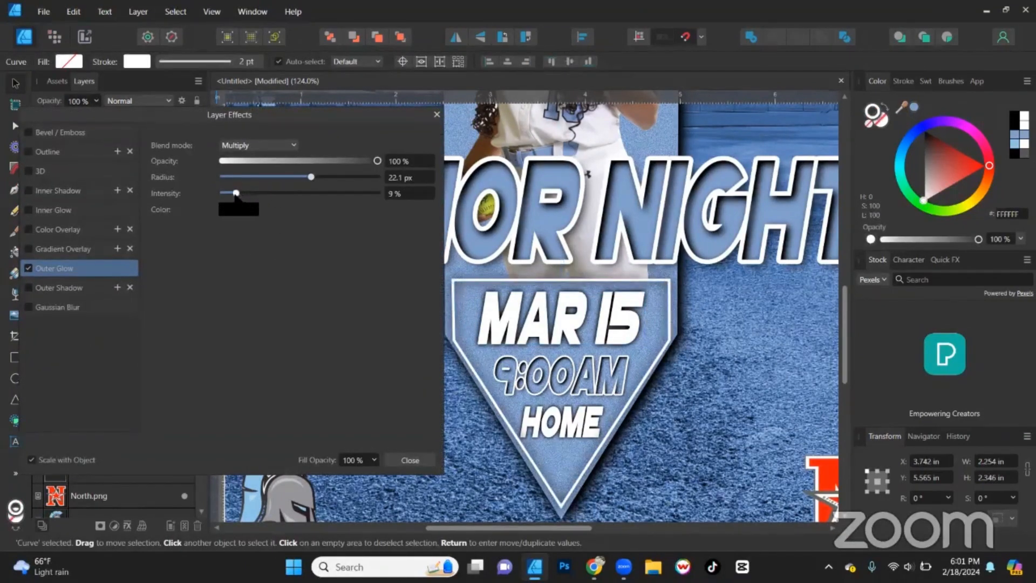
{"action": "left_click_drag", "start_coordinate": [303, 180], "coordinate": [223, 194]}
{"action": "left_click", "coordinate": [67, 191]}
{"action": "left_click", "coordinate": [28, 191]}
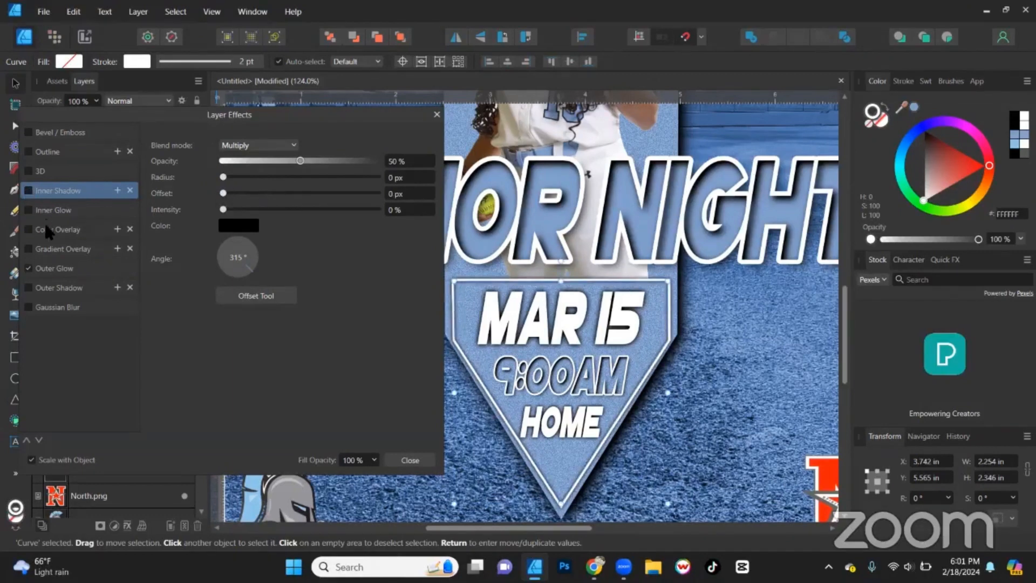
{"action": "left_click", "coordinate": [54, 268]}
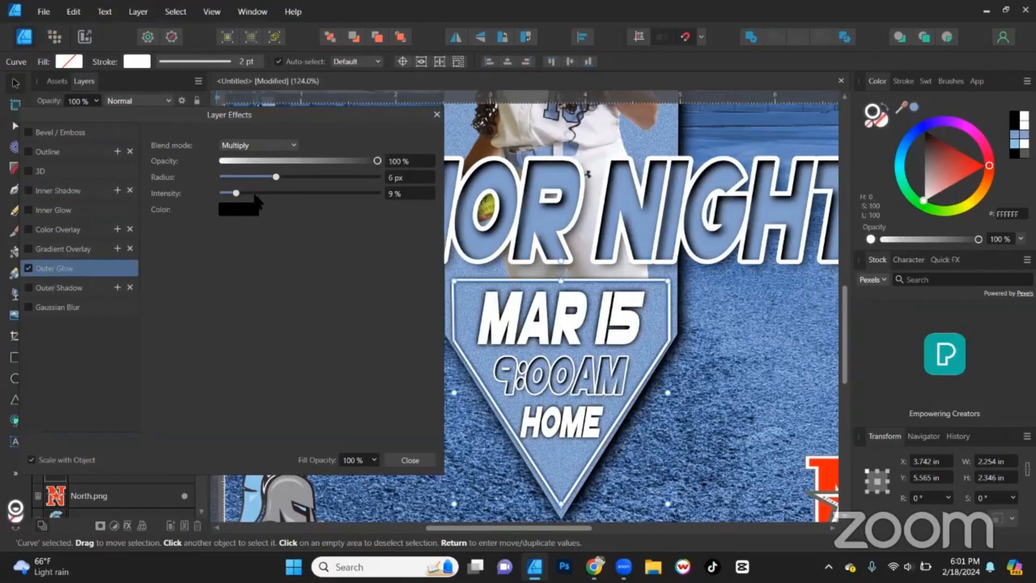
{"action": "left_click_drag", "start_coordinate": [235, 192], "coordinate": [268, 193]}
{"action": "left_click", "coordinate": [411, 459]}
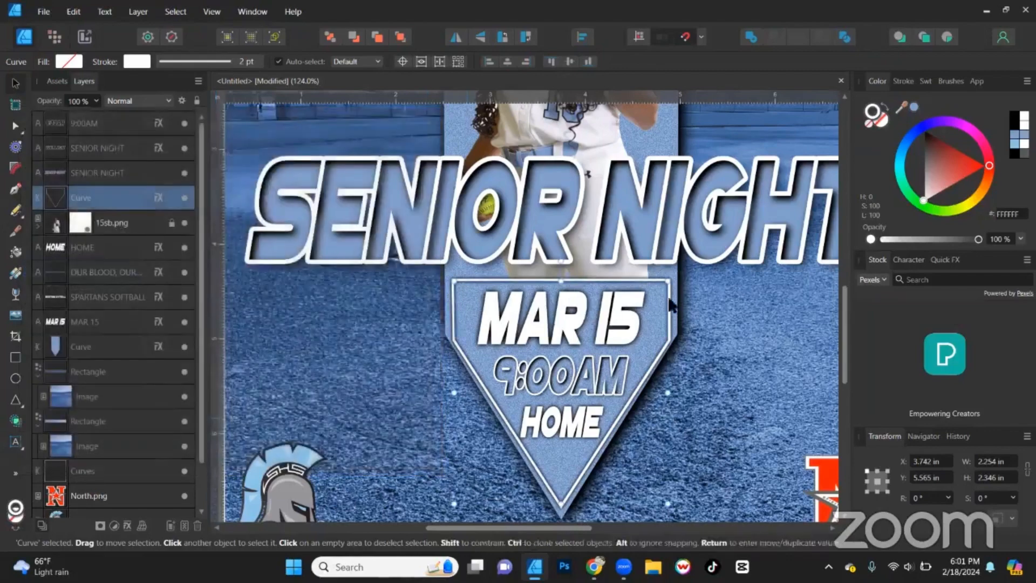
Recolor the top slogan with a white stroke and the sampled blue fill 80A0CB
{"action": "scroll", "coordinate": [700, 289], "scroll_direction": "down", "scroll_amount": 5}
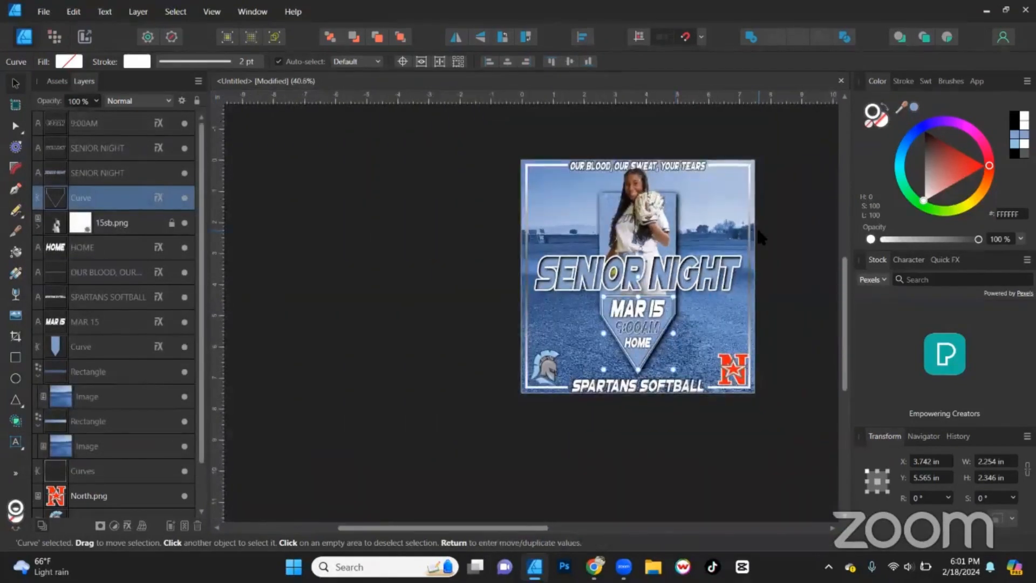
{"action": "key", "text": "ctrl+0"}
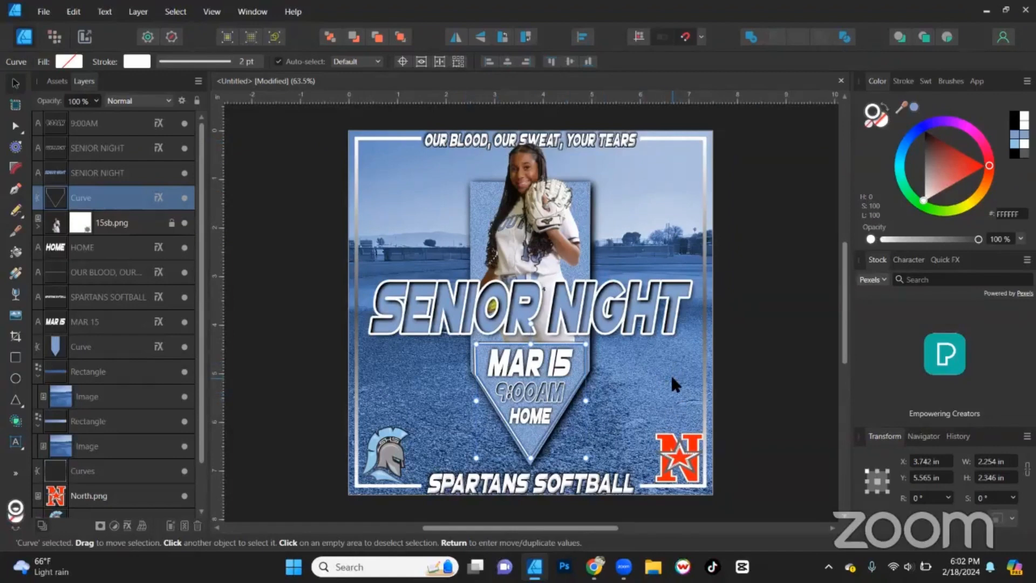
{"action": "left_click", "coordinate": [627, 141]}
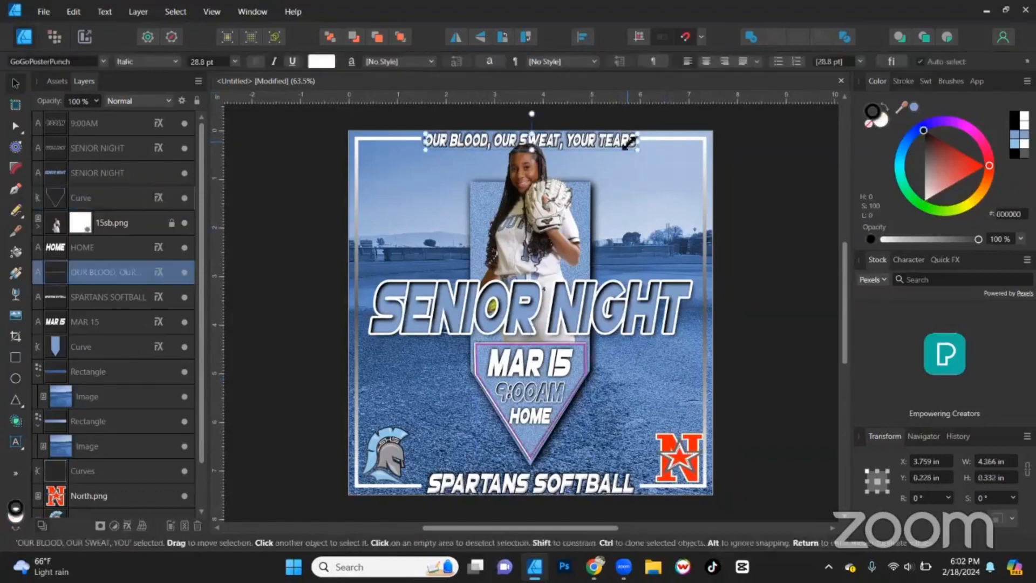
{"action": "left_click", "coordinate": [886, 107]}
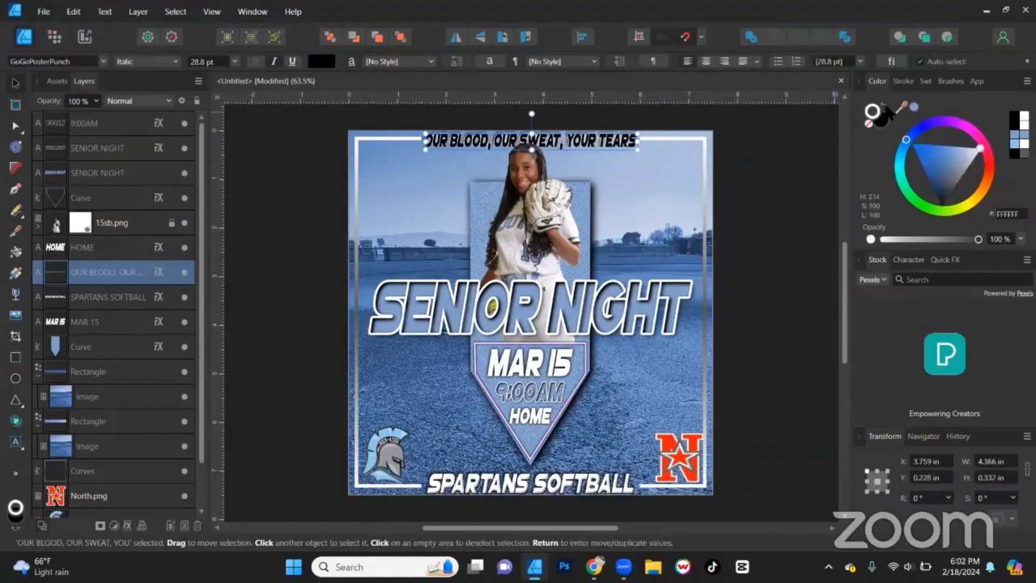
{"action": "left_click", "coordinate": [886, 108]}
{"action": "left_click", "coordinate": [912, 110]}
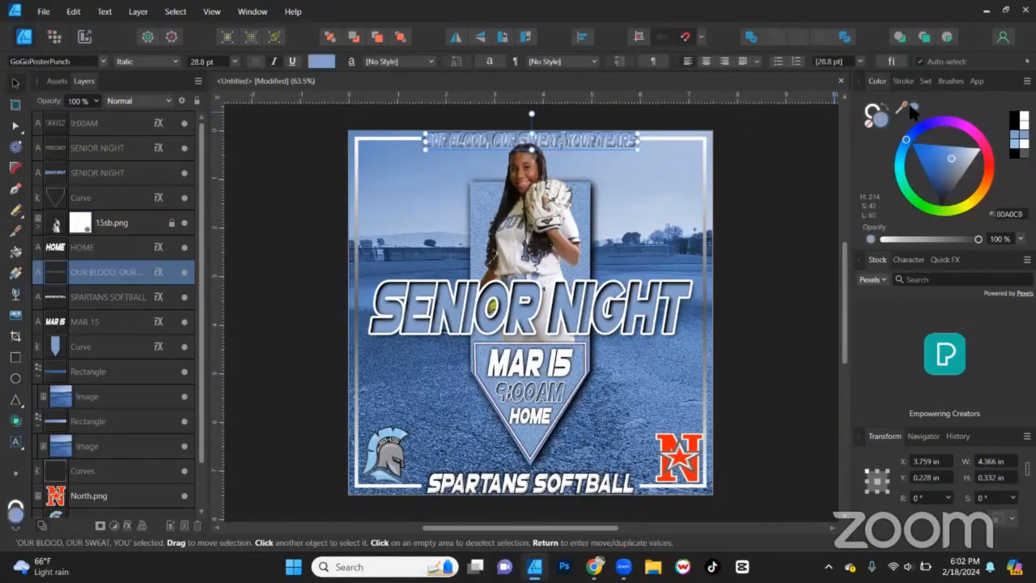
{"action": "scroll", "coordinate": [584, 151], "scroll_direction": "up", "scroll_amount": 4}
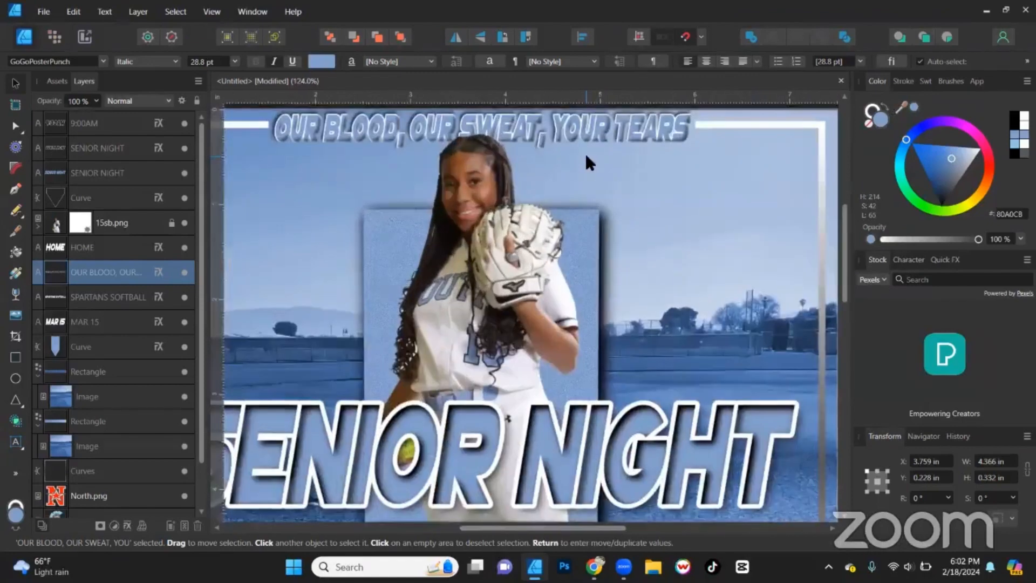
{"action": "scroll", "coordinate": [587, 169], "scroll_direction": "up", "scroll_amount": 5}
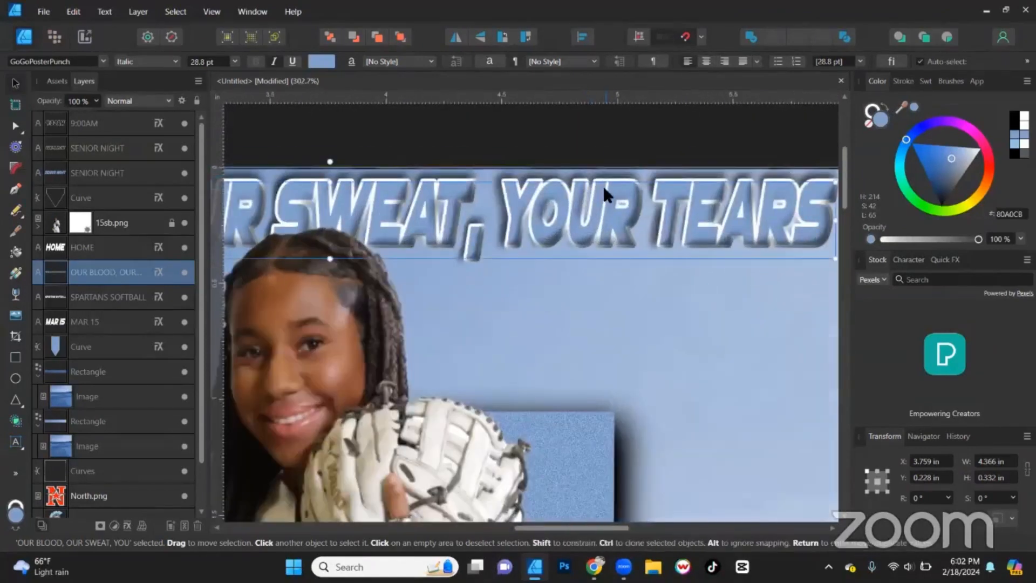
Add a black inner shadow to the slogan with 100% opacity, 4.1 px radius, 0.6 px offset and a 90° angle
{"action": "left_click", "coordinate": [158, 273]}
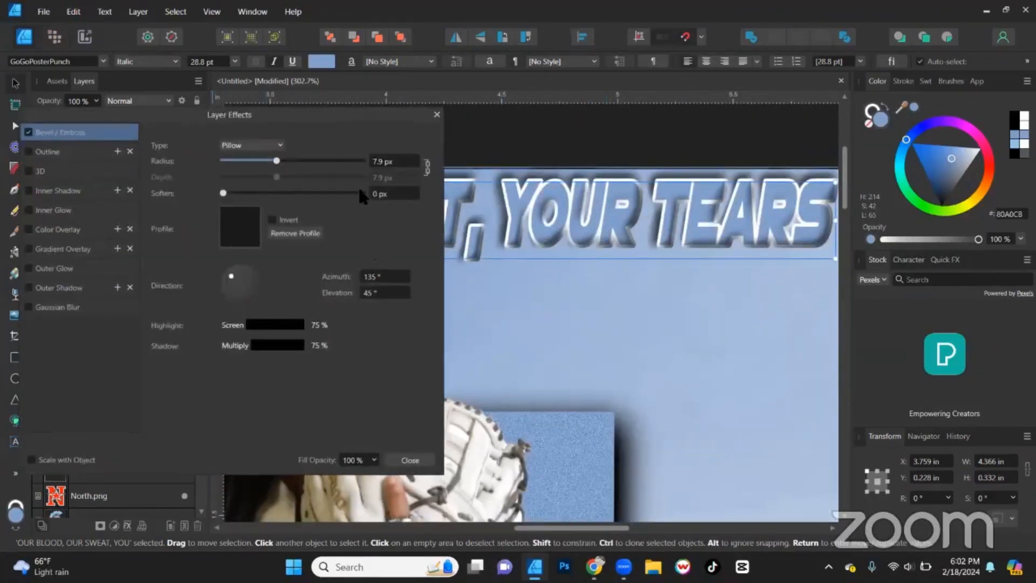
{"action": "left_click_drag", "start_coordinate": [348, 112], "coordinate": [713, 272]}
{"action": "left_click", "coordinate": [424, 351]}
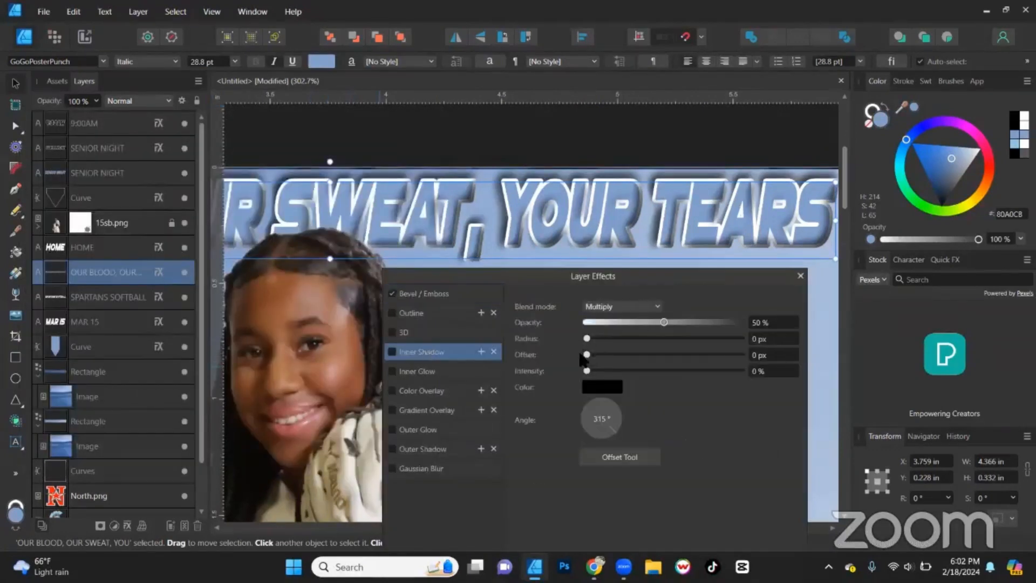
{"action": "mouse_move", "coordinate": [617, 357]}
{"action": "left_mouse_down"}
{"action": "mouse_move", "coordinate": [631, 357]}
{"action": "mouse_move", "coordinate": [610, 356]}
{"action": "left_mouse_up"}
{"action": "left_click_drag", "start_coordinate": [663, 328], "coordinate": [766, 313]}
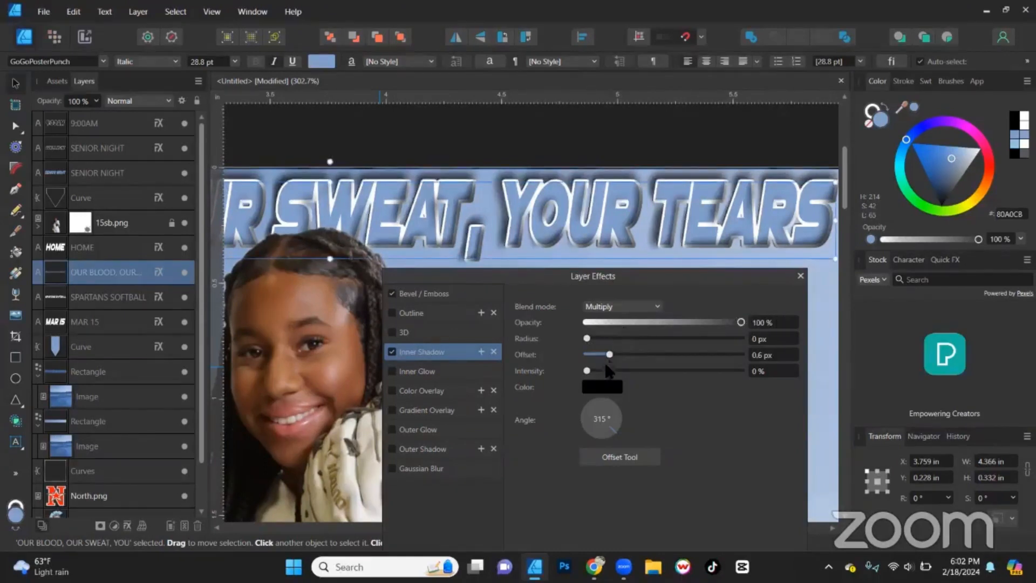
{"action": "left_click", "coordinate": [600, 400]}
{"action": "left_click_drag", "start_coordinate": [588, 339], "coordinate": [633, 339]}
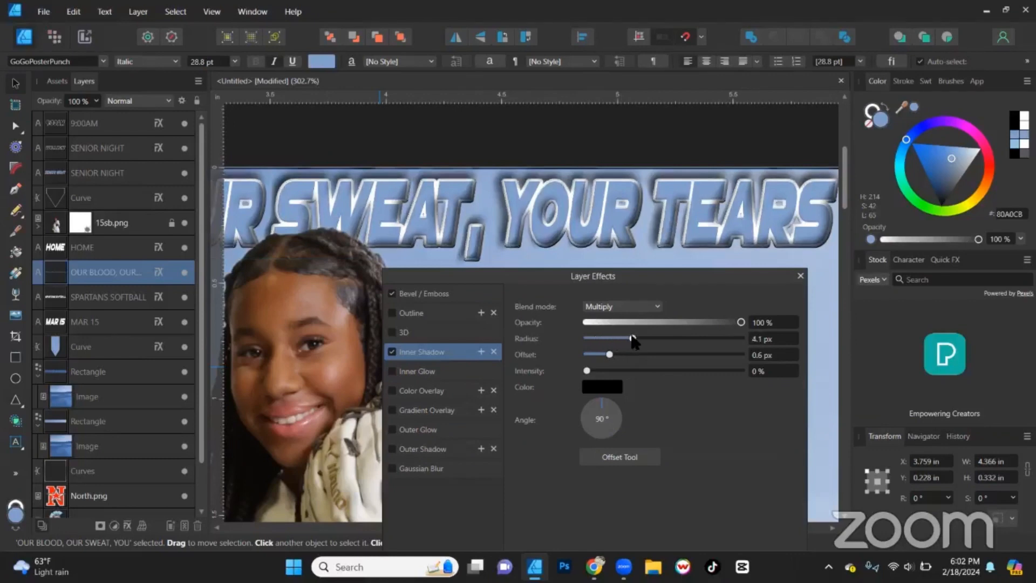
{"action": "left_click", "coordinate": [800, 277]}
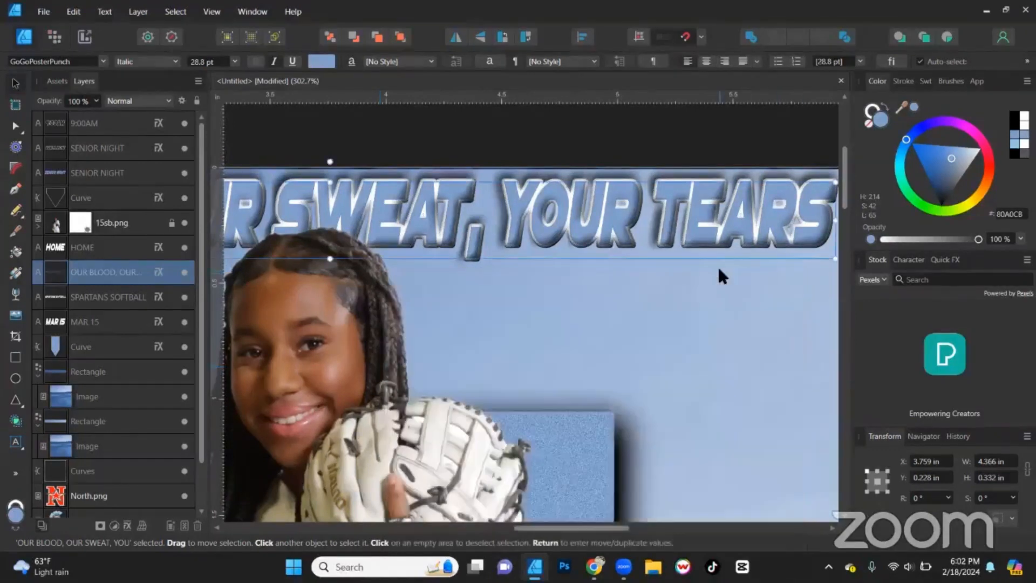
Swap the slogan's fill and stroke colors to make its fill white
{"action": "scroll", "coordinate": [717, 265], "scroll_direction": "down", "scroll_amount": 5}
{"action": "left_click", "coordinate": [885, 107]}
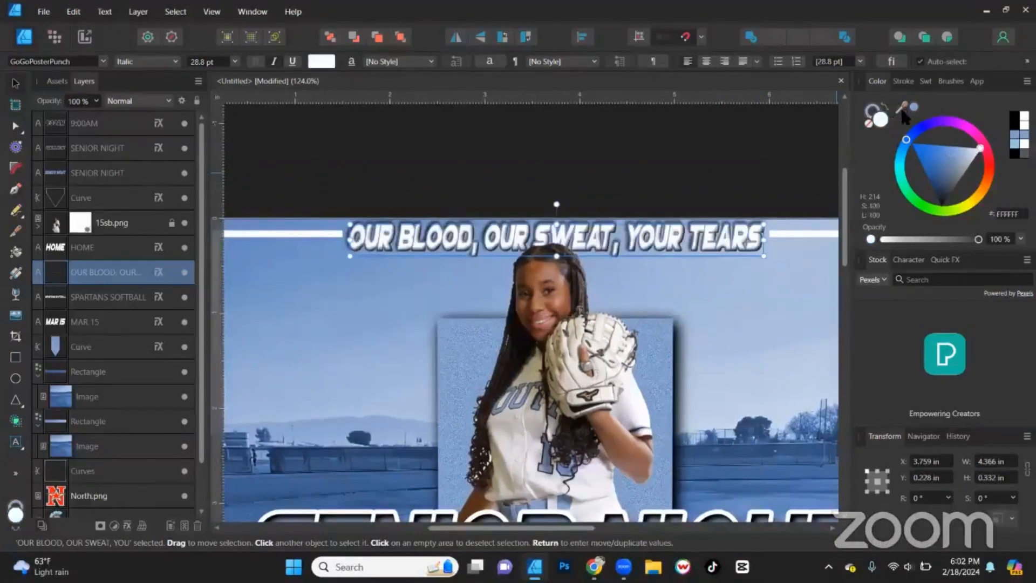
Set the top slogan's stroke color to black and check its layer effects
{"action": "left_click", "coordinate": [873, 112]}
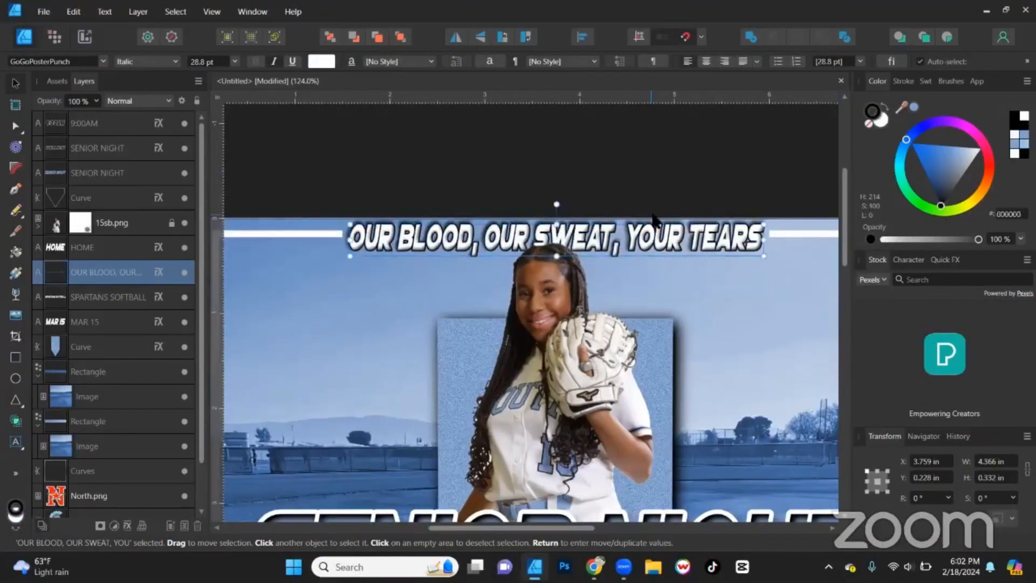
{"action": "scroll", "coordinate": [655, 221], "scroll_direction": "down", "scroll_amount": 1}
{"action": "left_click", "coordinate": [158, 273]}
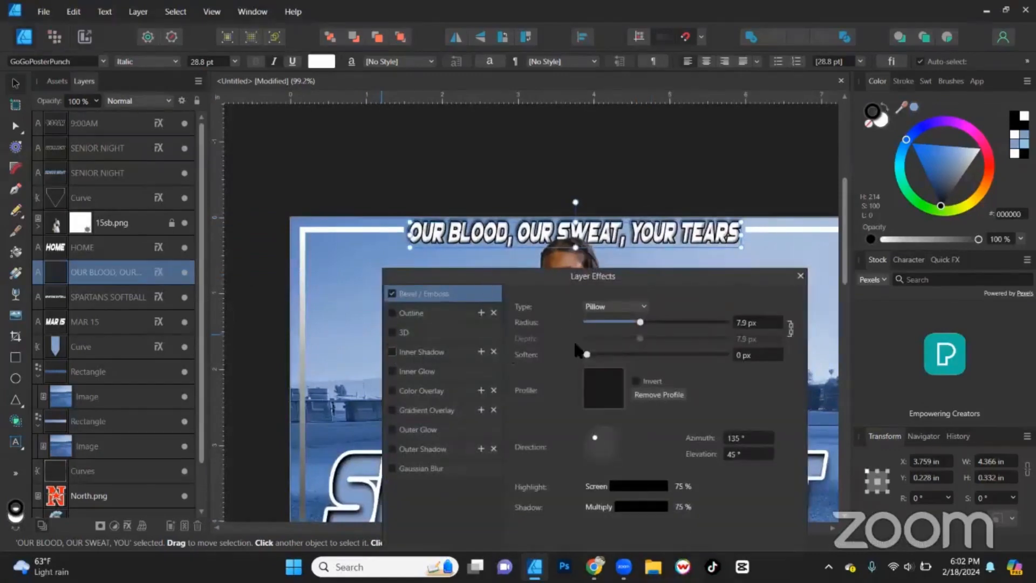
{"action": "left_click", "coordinate": [801, 276]}
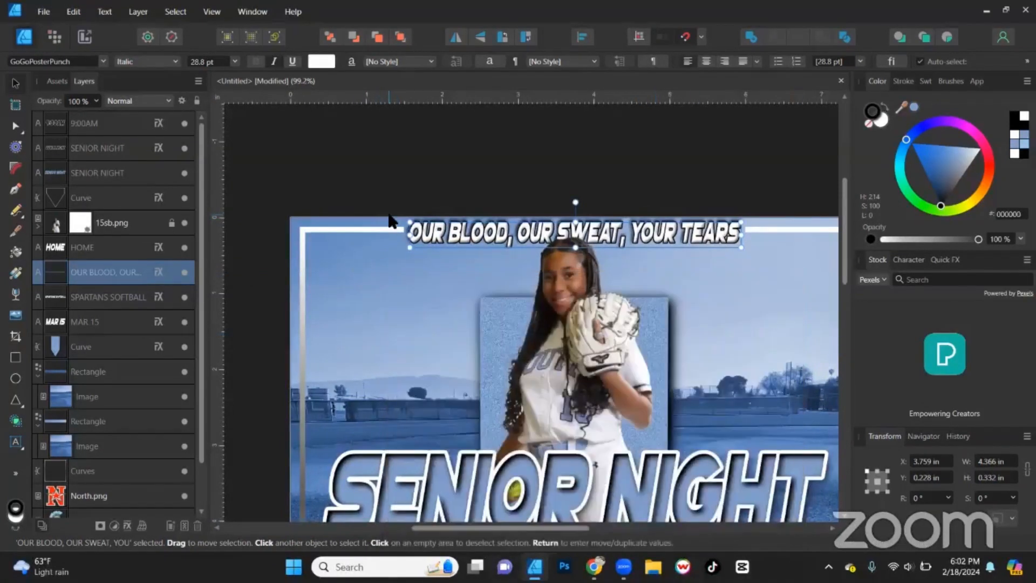
{"action": "scroll", "coordinate": [390, 220], "scroll_direction": "down", "scroll_amount": 2}
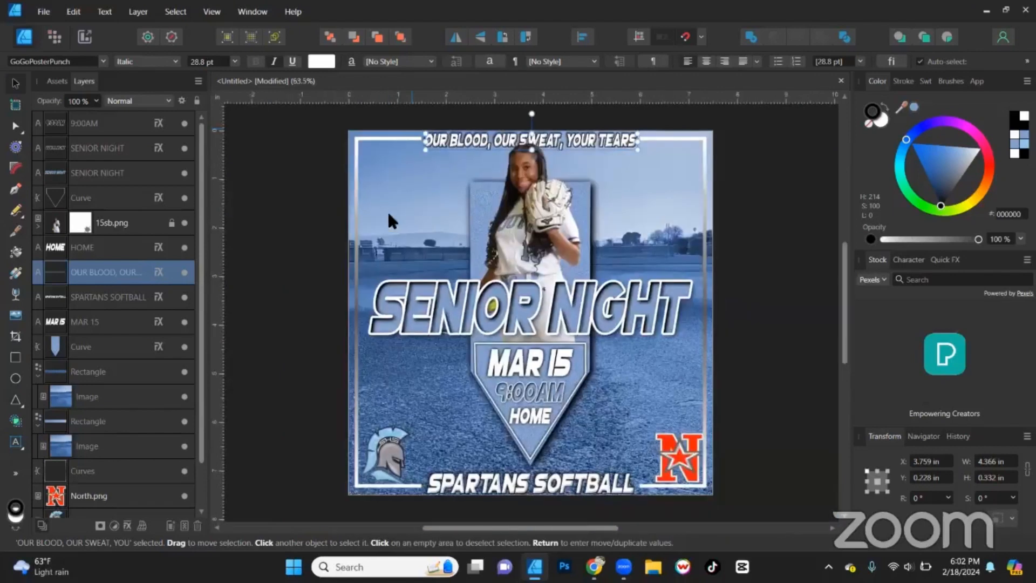
Add a Screen-mode outer glow to the 15sb.png player photo with a 27.2 px radius and 20% intensity
{"action": "left_click", "coordinate": [529, 199]}
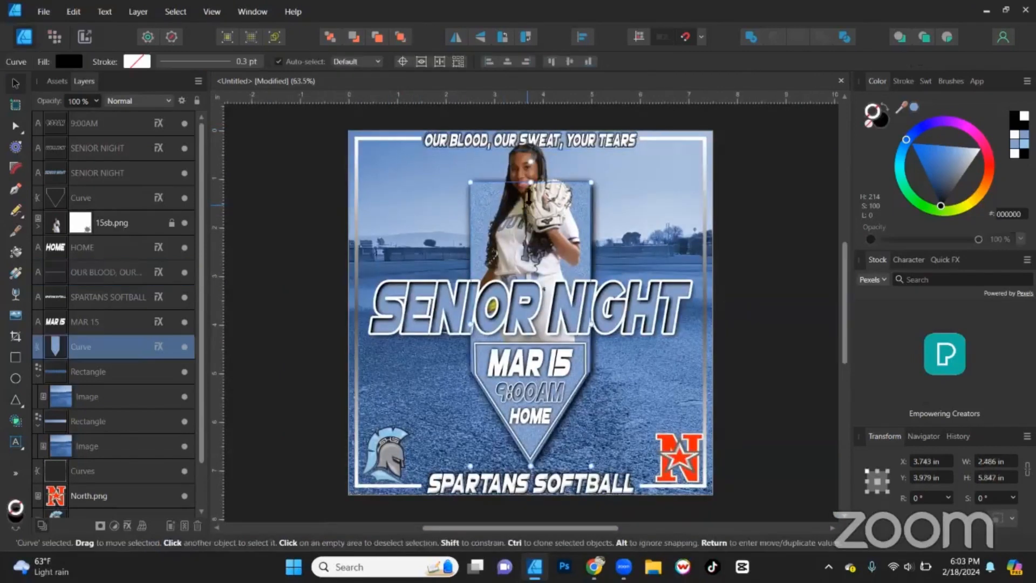
{"action": "left_click", "coordinate": [514, 165]}
{"action": "left_click", "coordinate": [172, 173]}
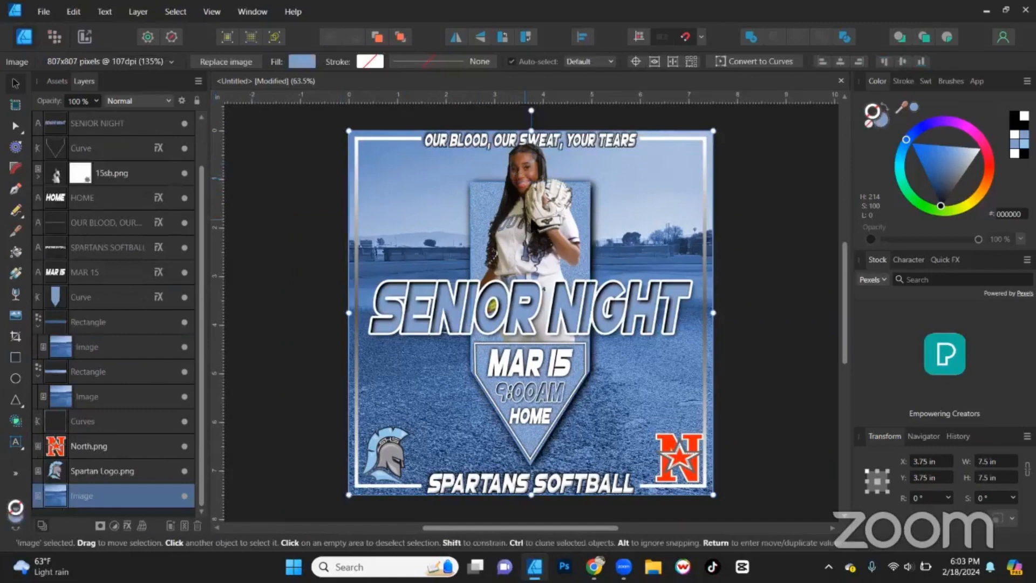
{"action": "left_click", "coordinate": [160, 175]}
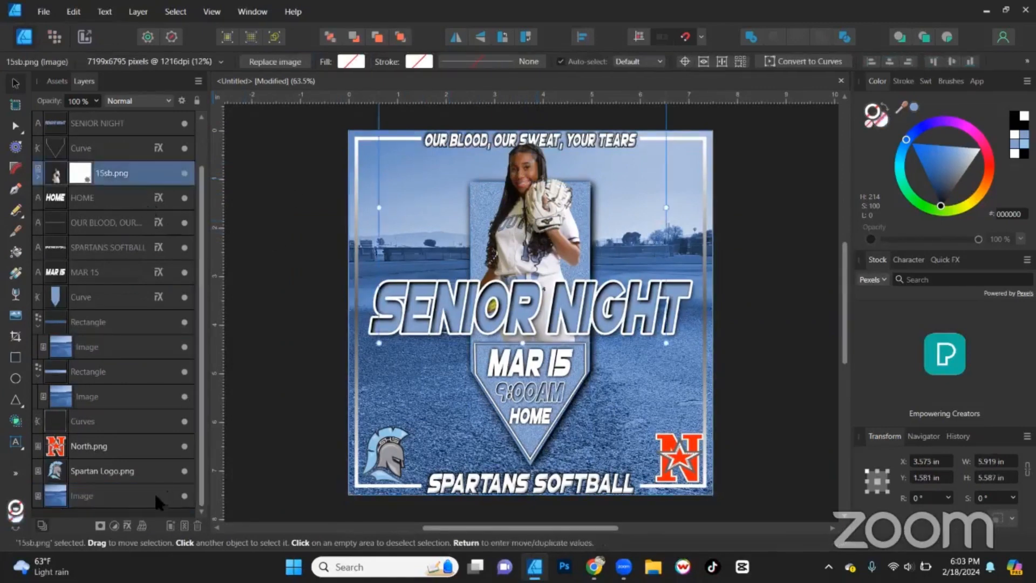
{"action": "left_click", "coordinate": [127, 526]}
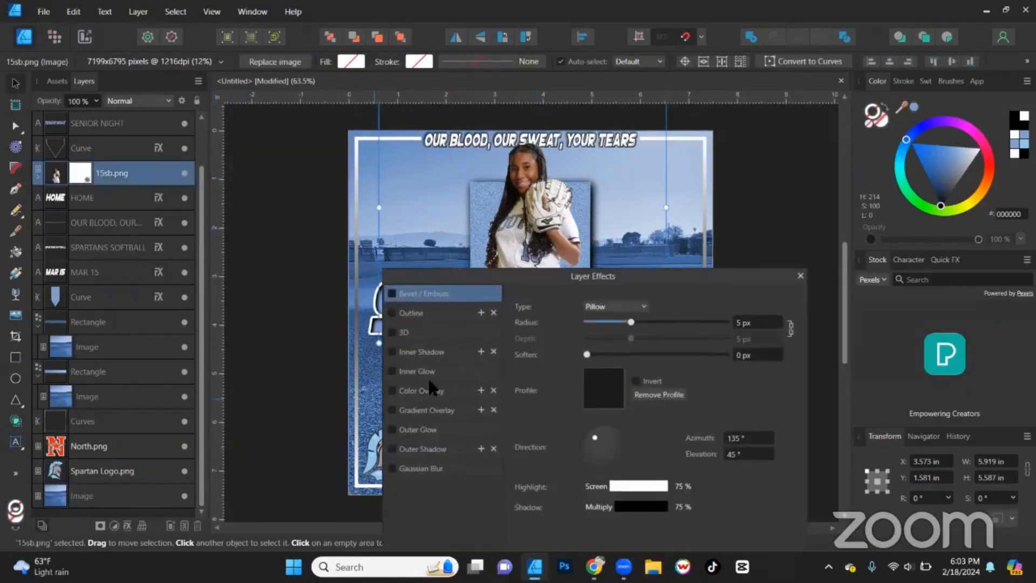
{"action": "left_click", "coordinate": [419, 429]}
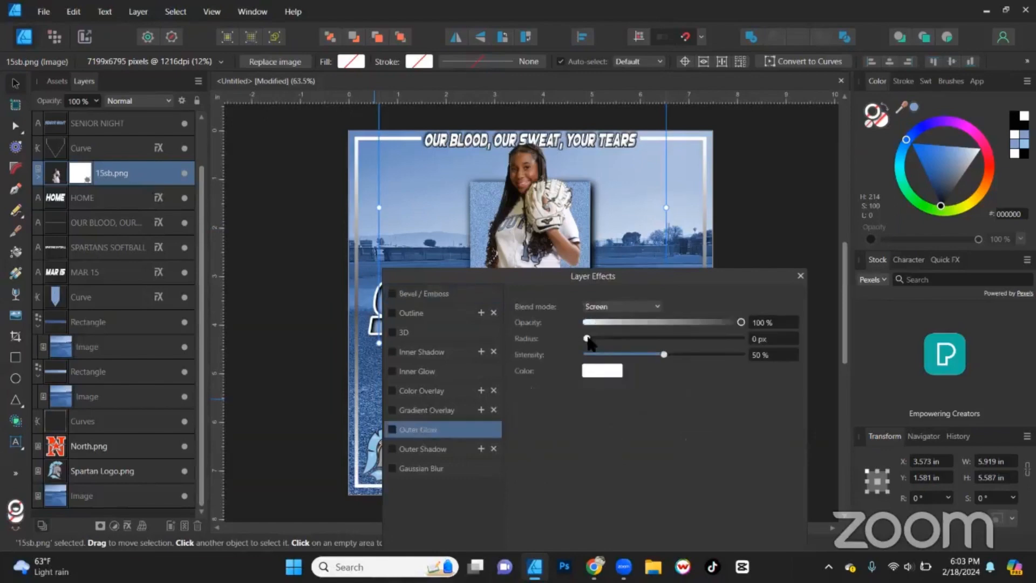
{"action": "left_click_drag", "start_coordinate": [587, 340], "coordinate": [620, 357]}
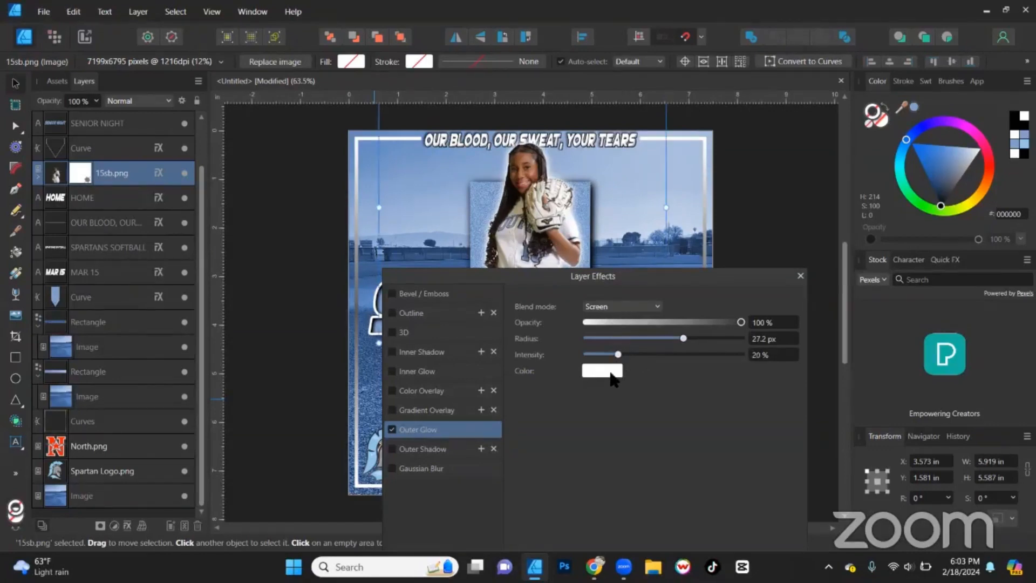
Try black and white for the player's outer glow, and set its color to the sampled blue 80A0CB
{"action": "left_click", "coordinate": [613, 371]}
{"action": "left_click", "coordinate": [587, 430]}
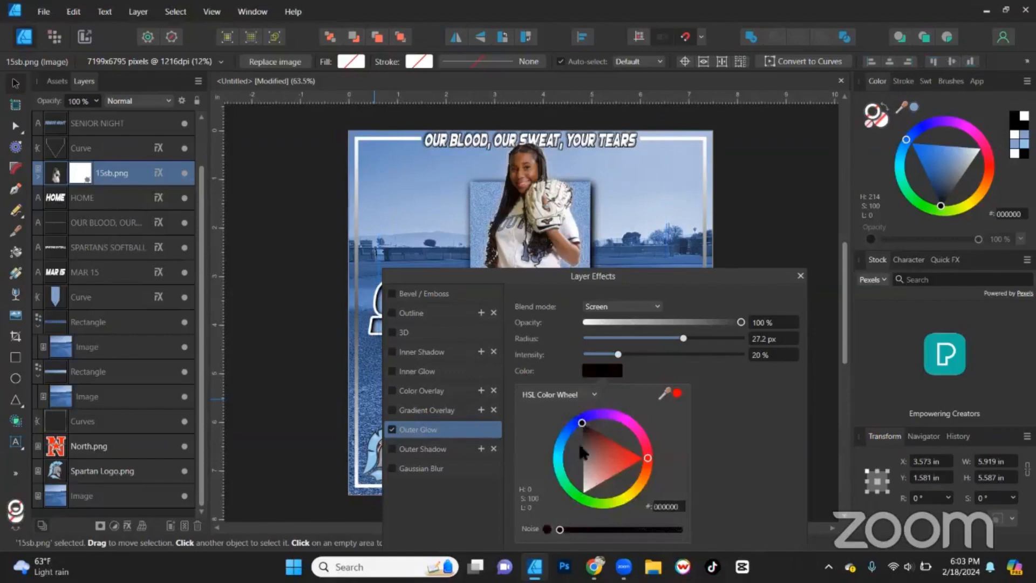
{"action": "left_click_drag", "start_coordinate": [581, 450], "coordinate": [559, 488]}
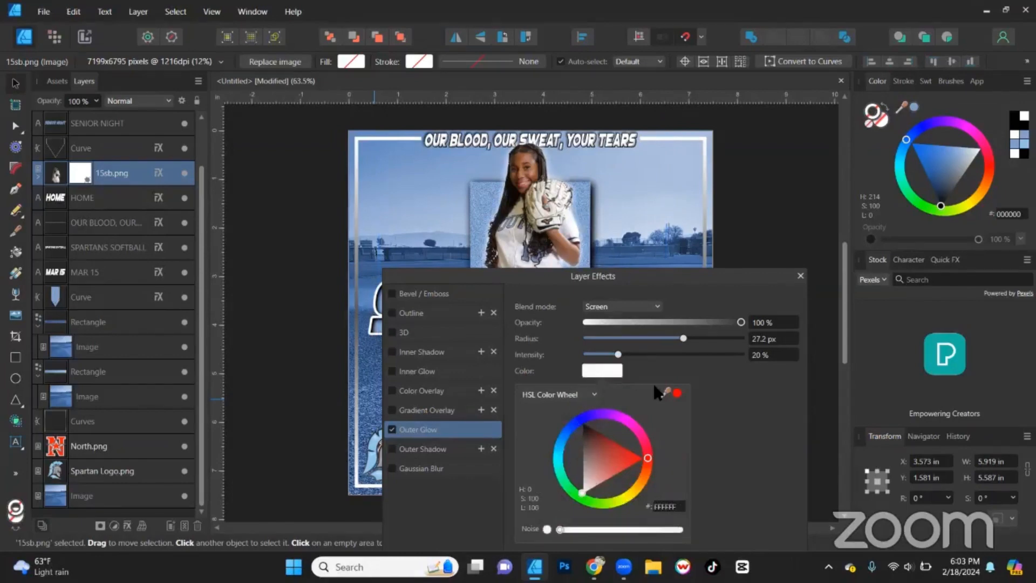
{"action": "left_click_drag", "start_coordinate": [660, 386], "coordinate": [1017, 146]}
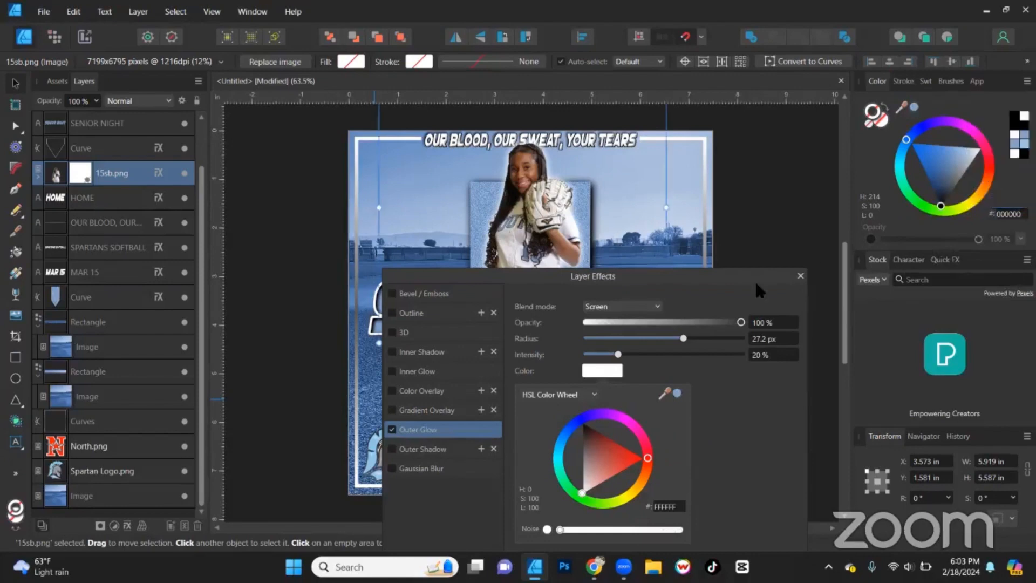
{"action": "left_click", "coordinate": [678, 392]}
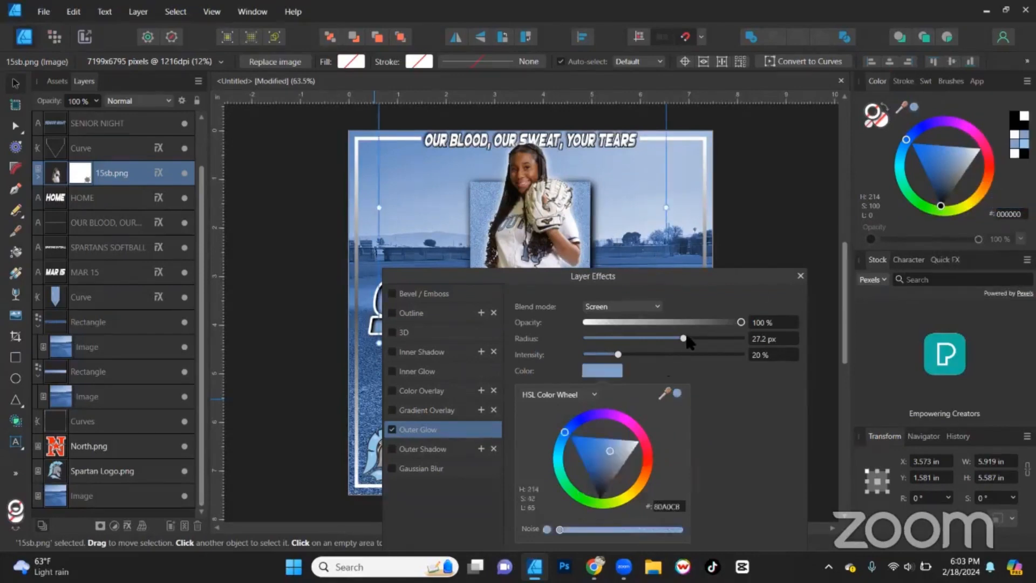
Change the player's outer glow to Multiply blending with a white color and 41% intensity
{"action": "left_click", "coordinate": [658, 307]}
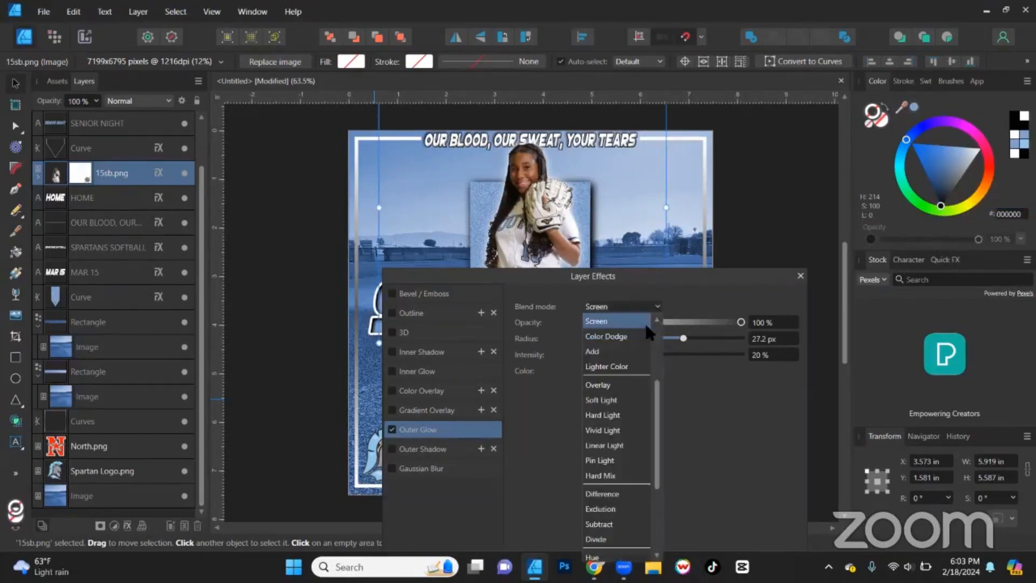
{"action": "scroll", "coordinate": [643, 335], "scroll_direction": "up", "scroll_amount": 5}
{"action": "left_click", "coordinate": [626, 348]}
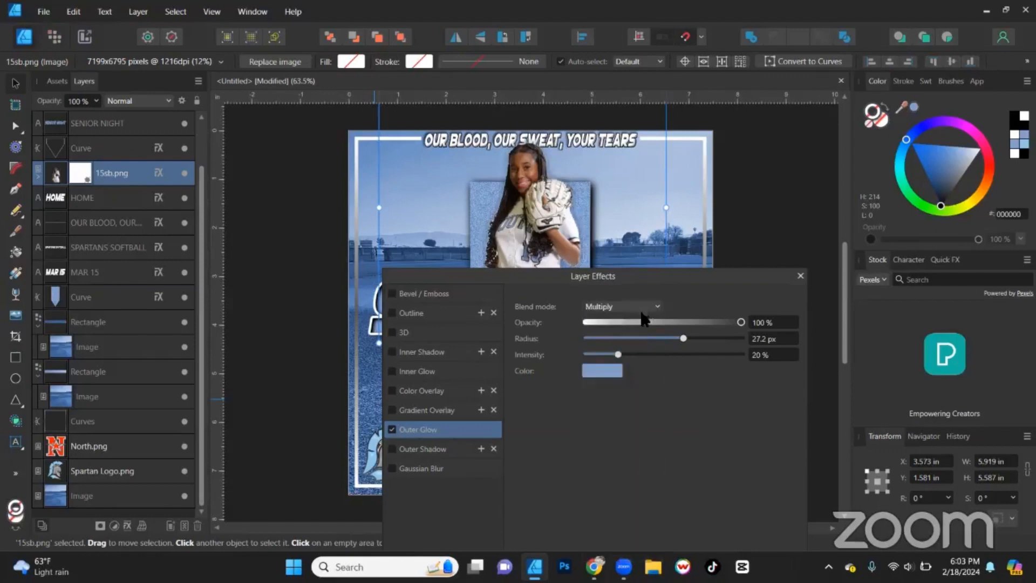
{"action": "left_click", "coordinate": [615, 381]}
{"action": "left_click", "coordinate": [638, 441]}
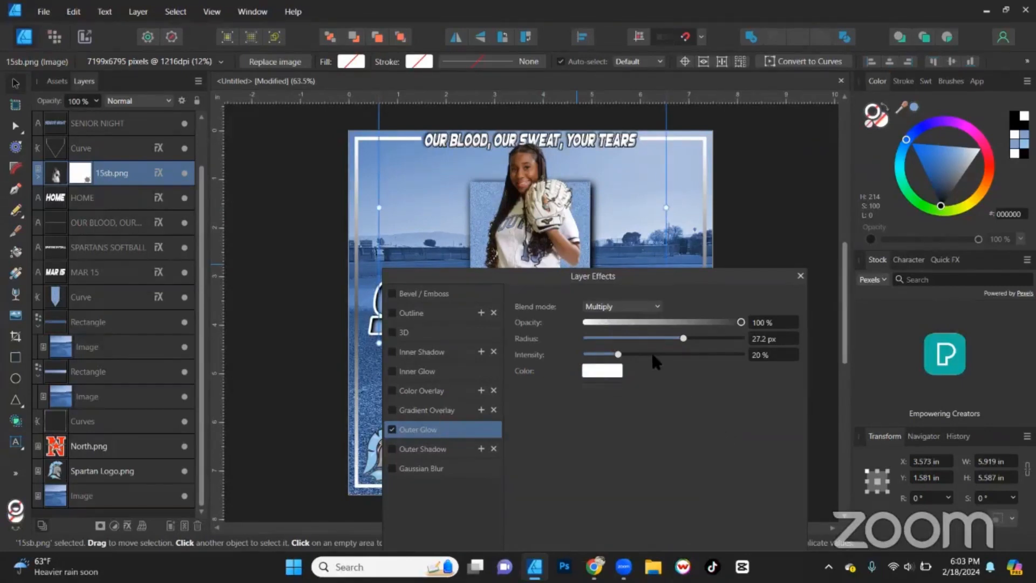
{"action": "left_click_drag", "start_coordinate": [618, 355], "coordinate": [651, 354]}
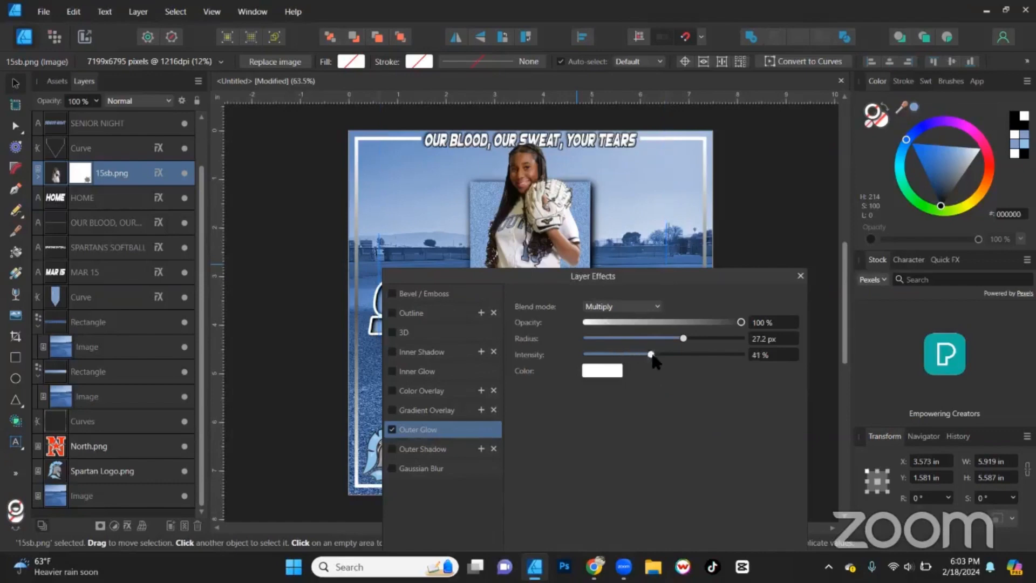
Return the player's outer glow to Screen blending and set its intensity to 18%
{"action": "left_click", "coordinate": [655, 307]}
{"action": "left_click", "coordinate": [620, 400]}
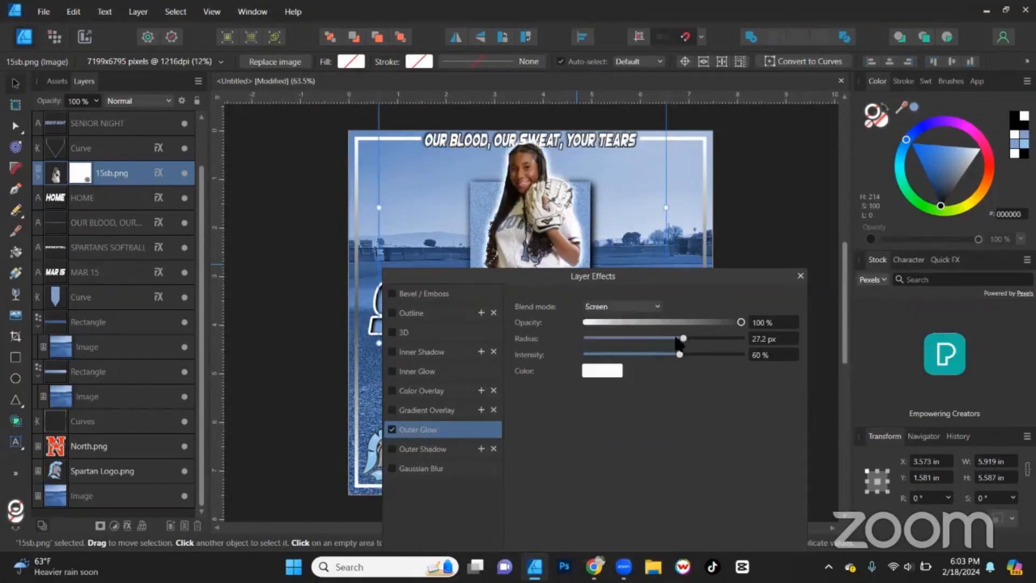
{"action": "left_click_drag", "start_coordinate": [679, 354], "coordinate": [615, 355]}
{"action": "left_click", "coordinate": [801, 276]}
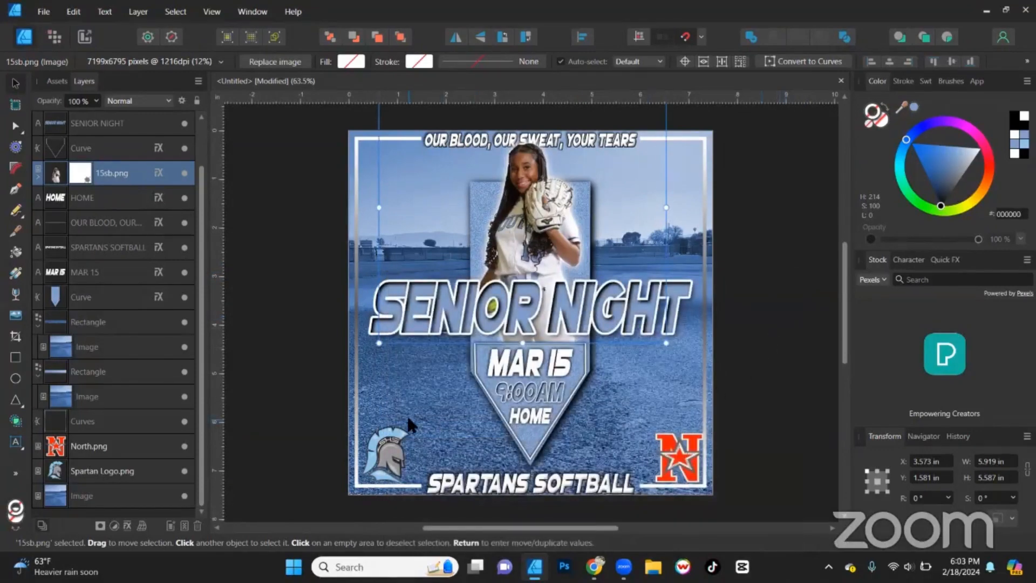
Turn off the outer glow on the player photo and move the effects dialog clear of the player
{"action": "left_click", "coordinate": [158, 172]}
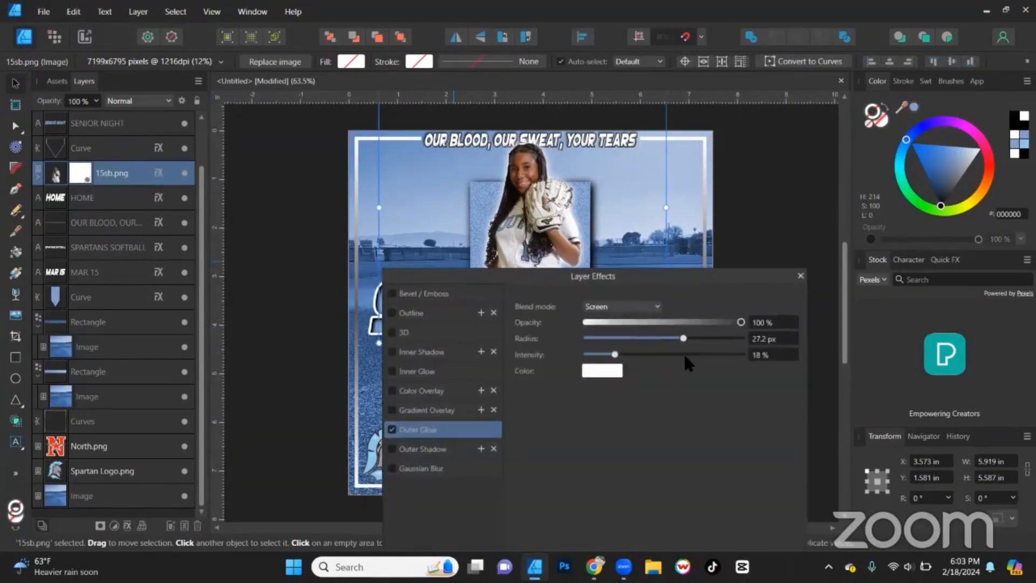
{"action": "left_click", "coordinate": [393, 430]}
{"action": "left_click_drag", "start_coordinate": [659, 270], "coordinate": [698, 337]}
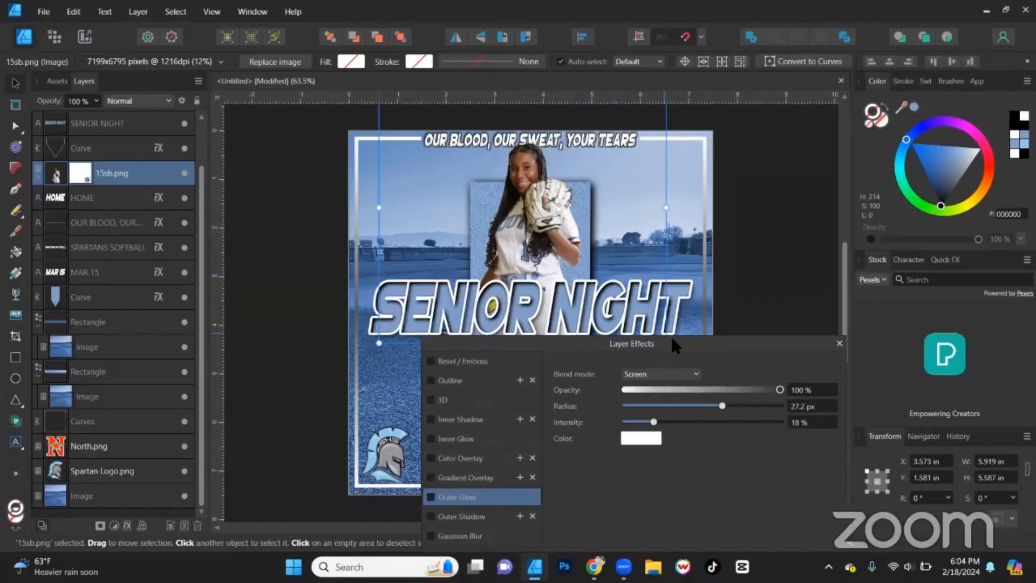
{"action": "left_click_drag", "start_coordinate": [672, 336], "coordinate": [669, 322]}
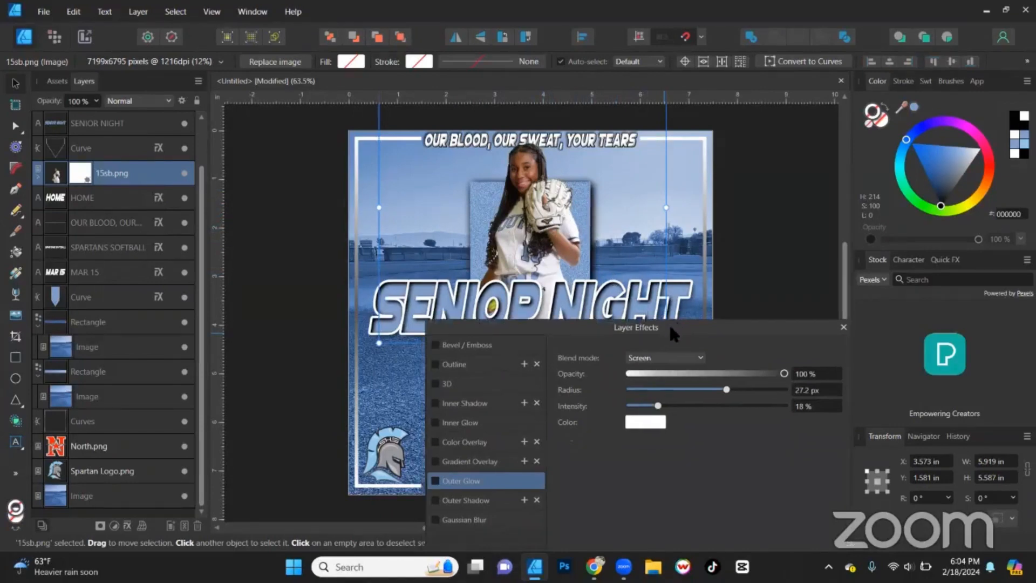
Add a black Multiply outer shadow to the player photo with 7.4 px offset, 31.4 px radius and 23% intensity
{"action": "left_click", "coordinate": [465, 501]}
{"action": "left_click_drag", "start_coordinate": [629, 405], "coordinate": [925, 369]}
{"action": "scroll", "coordinate": [588, 259], "scroll_direction": "up", "scroll_amount": 3}
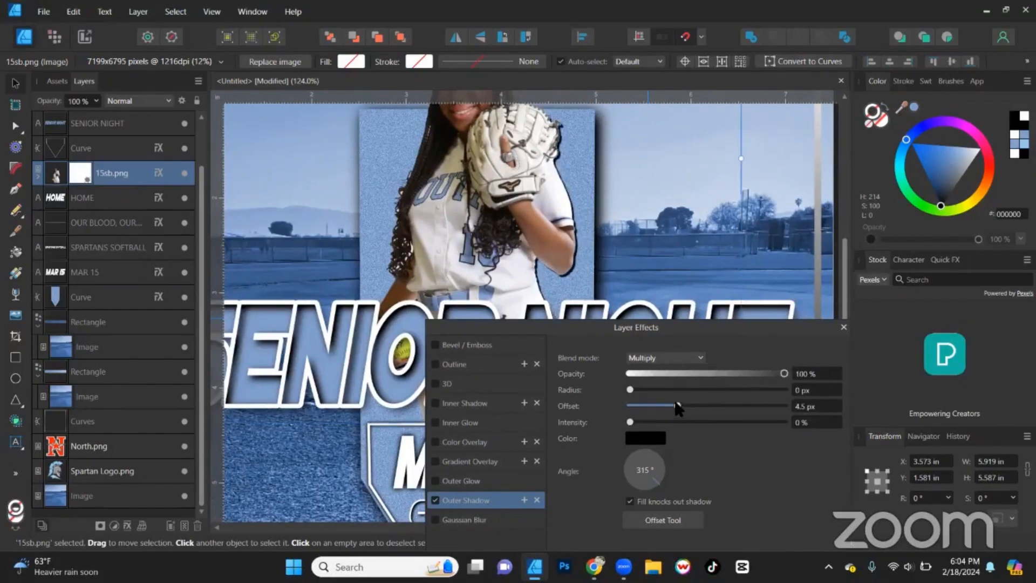
{"action": "left_click_drag", "start_coordinate": [686, 406], "coordinate": [688, 406]}
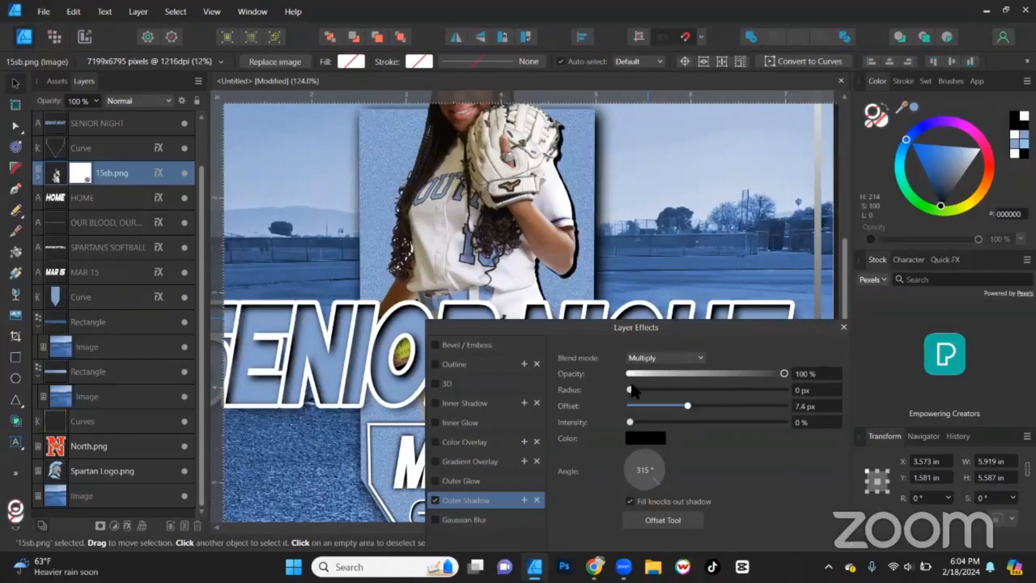
{"action": "left_click_drag", "start_coordinate": [631, 387], "coordinate": [735, 393]}
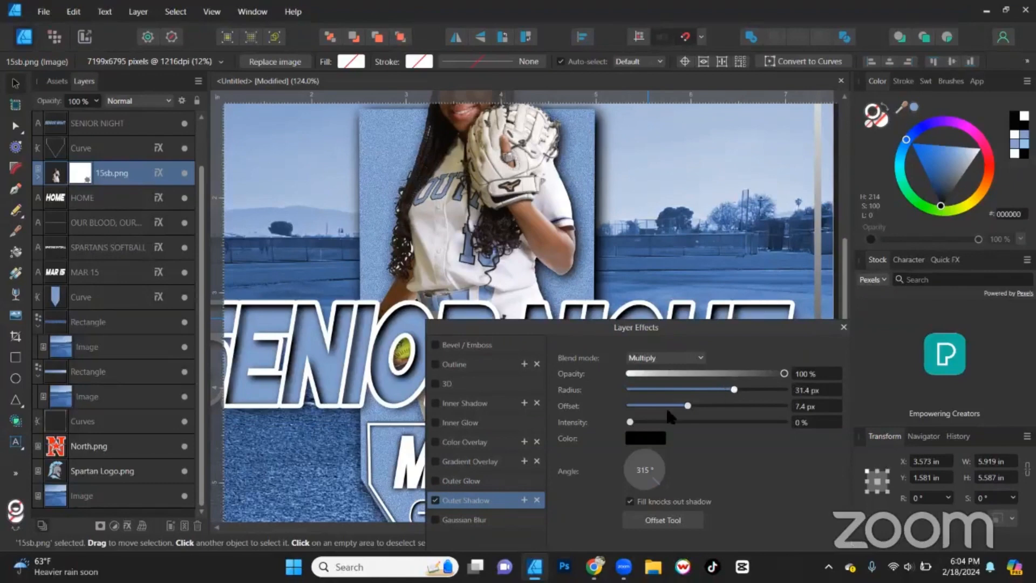
{"action": "left_click_drag", "start_coordinate": [630, 422], "coordinate": [667, 423]}
Refine the player's outer shadow to a 6 px offset and a 20.7 px radius
{"action": "left_click", "coordinate": [808, 408]}
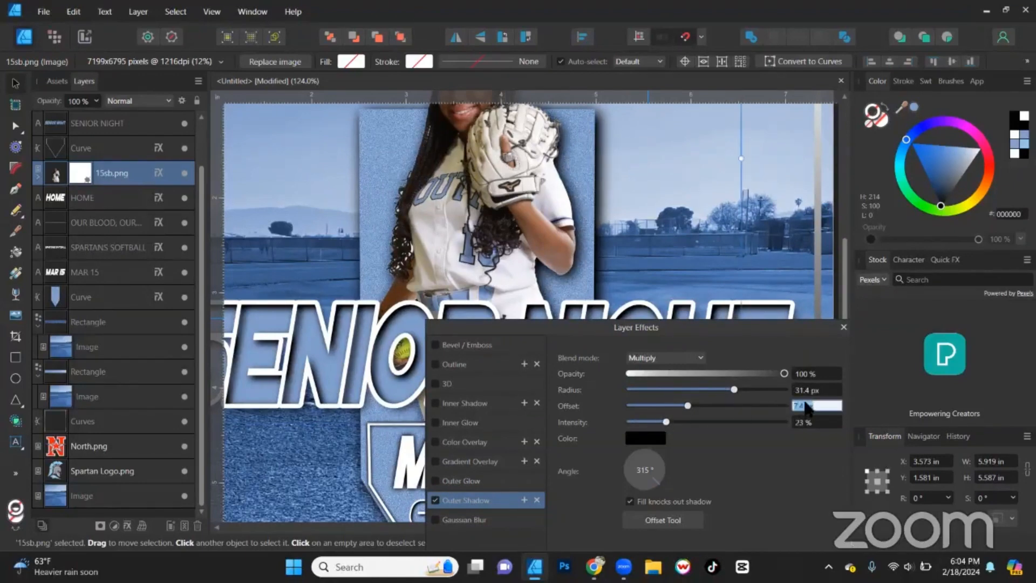
{"action": "type", "text": "6.5"}
{"action": "key", "text": "Return"}
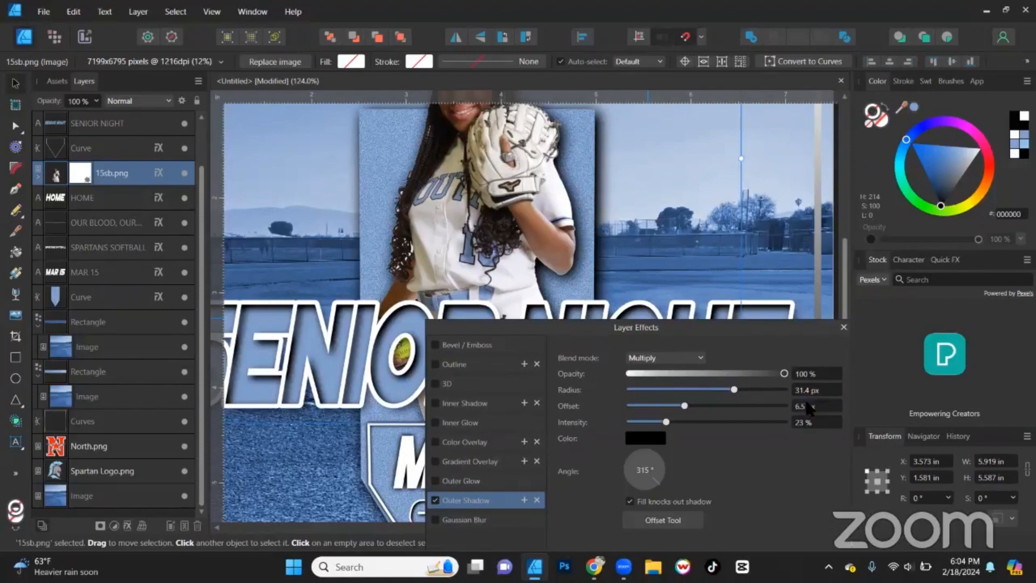
{"action": "left_click", "coordinate": [811, 406]}
{"action": "type", "text": "6"}
{"action": "key", "text": "Return"}
{"action": "left_click_drag", "start_coordinate": [734, 389], "coordinate": [723, 393]}
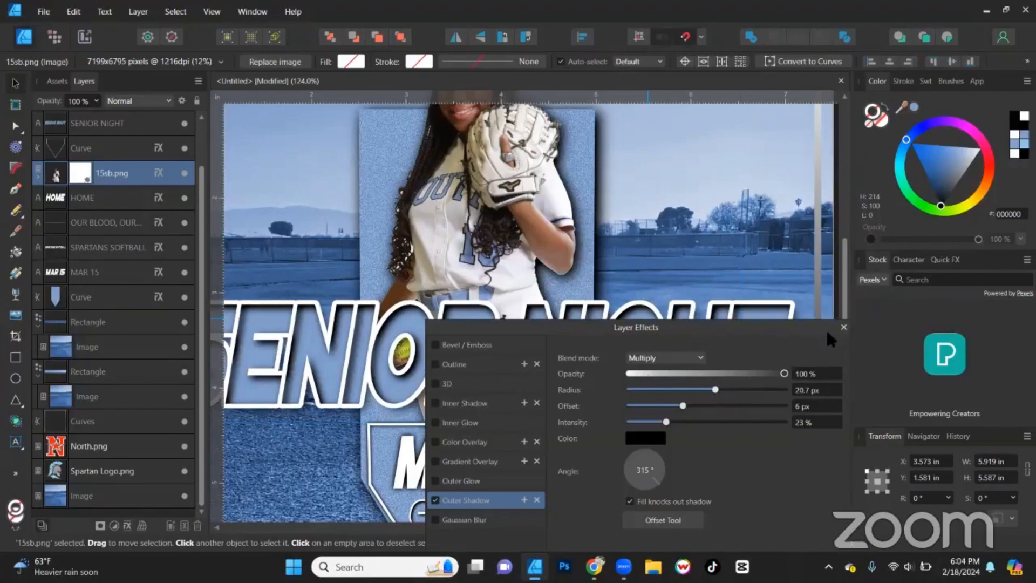
{"action": "left_click", "coordinate": [844, 327]}
{"action": "scroll", "coordinate": [605, 267], "scroll_direction": "down", "scroll_amount": 5}
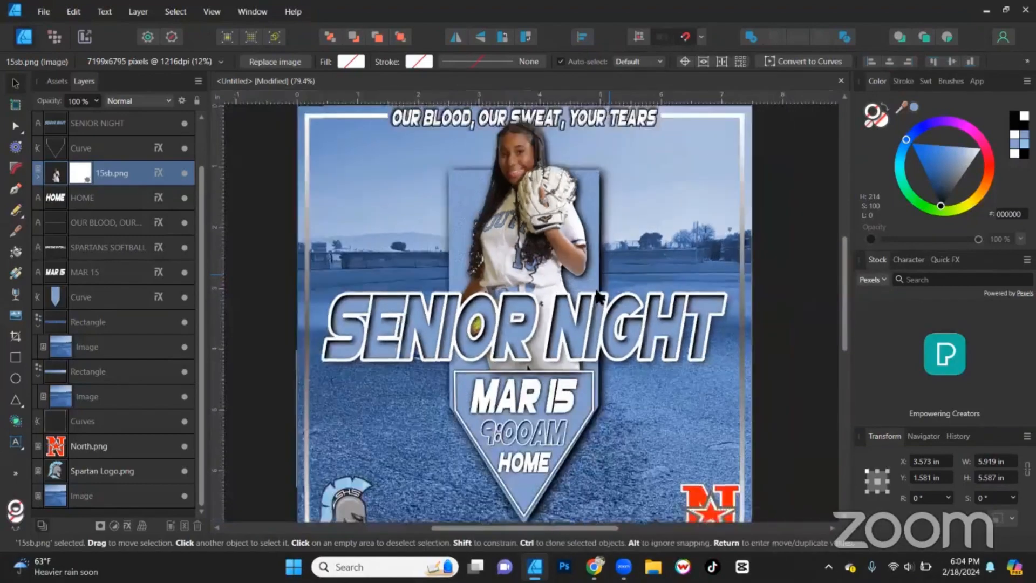
Turn on Scale with Object for the 15sb.png player photo's layer effects
{"action": "left_click", "coordinate": [727, 319]}
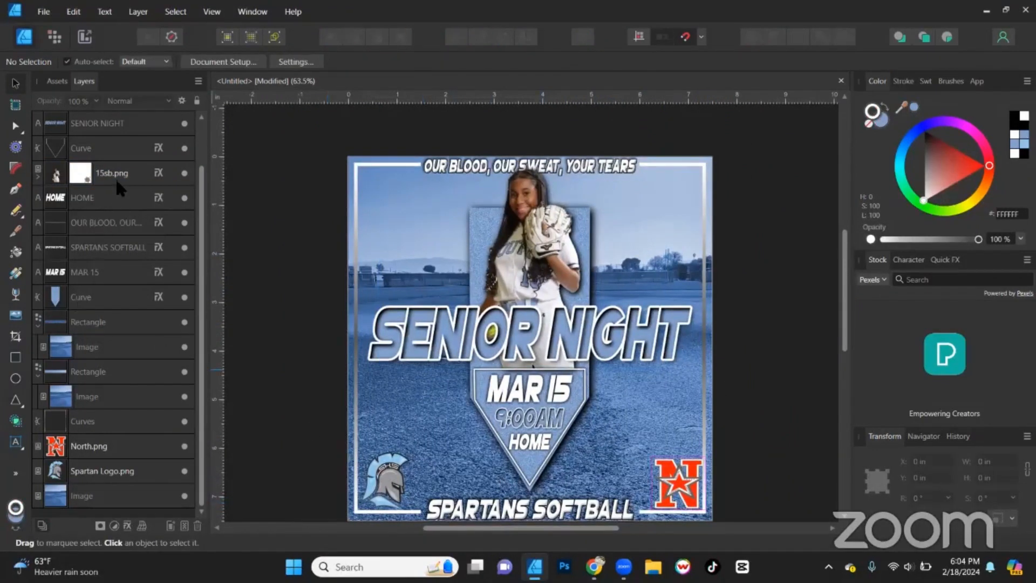
{"action": "left_click", "coordinate": [158, 171]}
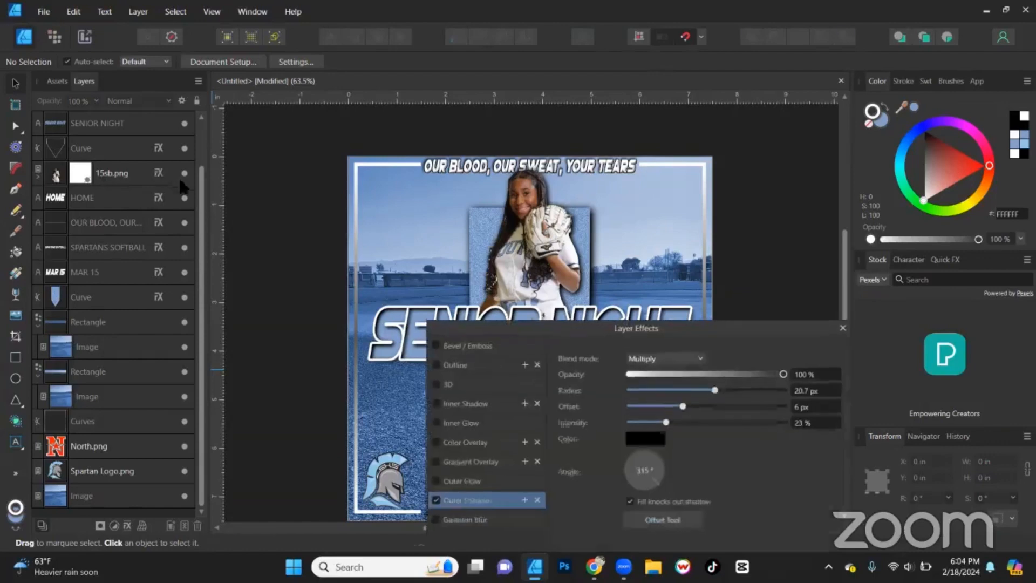
{"action": "left_click_drag", "start_coordinate": [650, 327], "coordinate": [678, 148]}
{"action": "left_click", "coordinate": [466, 494]}
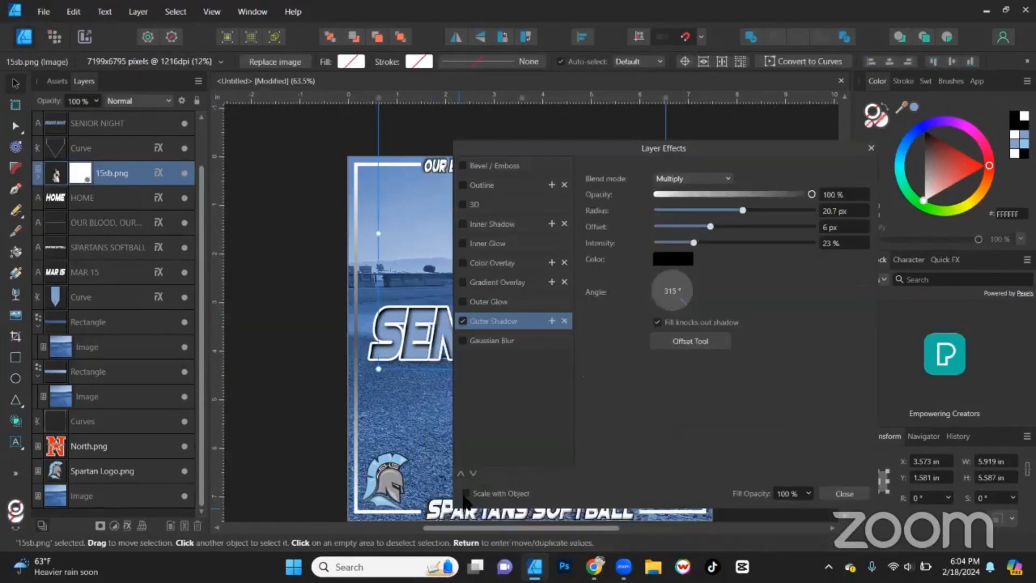
{"action": "left_click", "coordinate": [846, 493]}
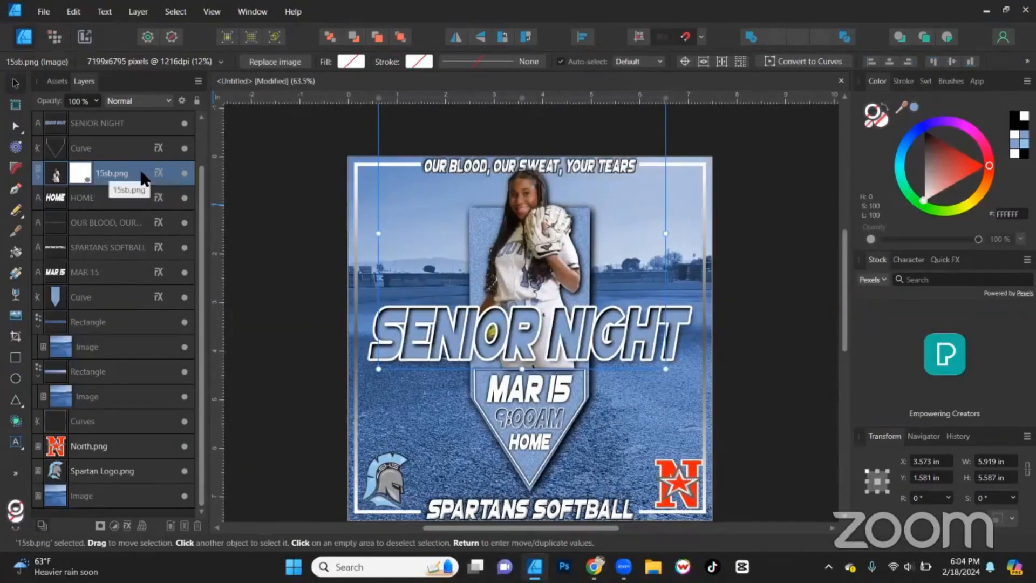
Copy the 15sb.png player photo and move the SENIOR NIGHT title back two levels so it sits directly behind the photo
{"action": "left_click", "coordinate": [75, 11]}
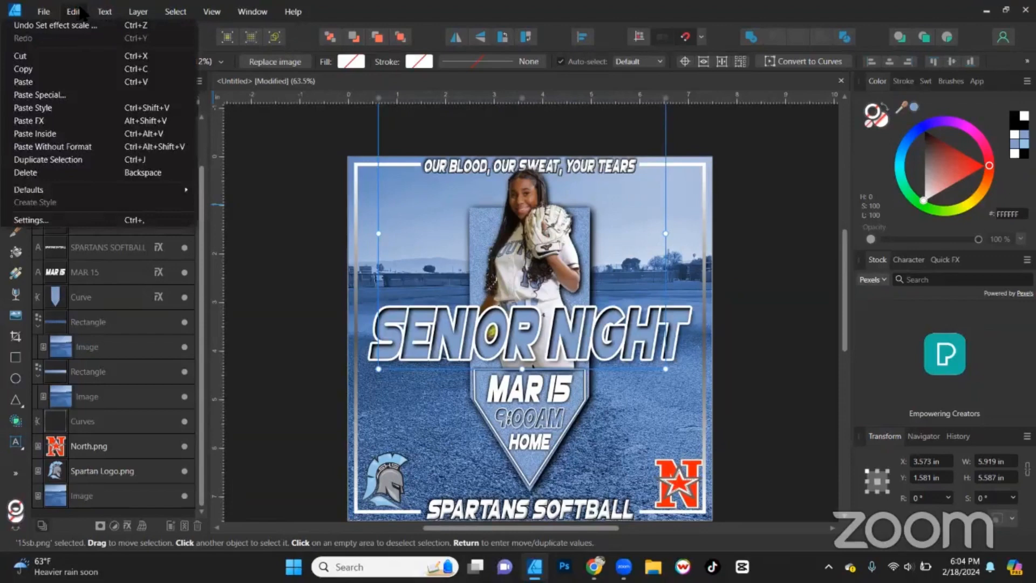
{"action": "left_click", "coordinate": [58, 69]}
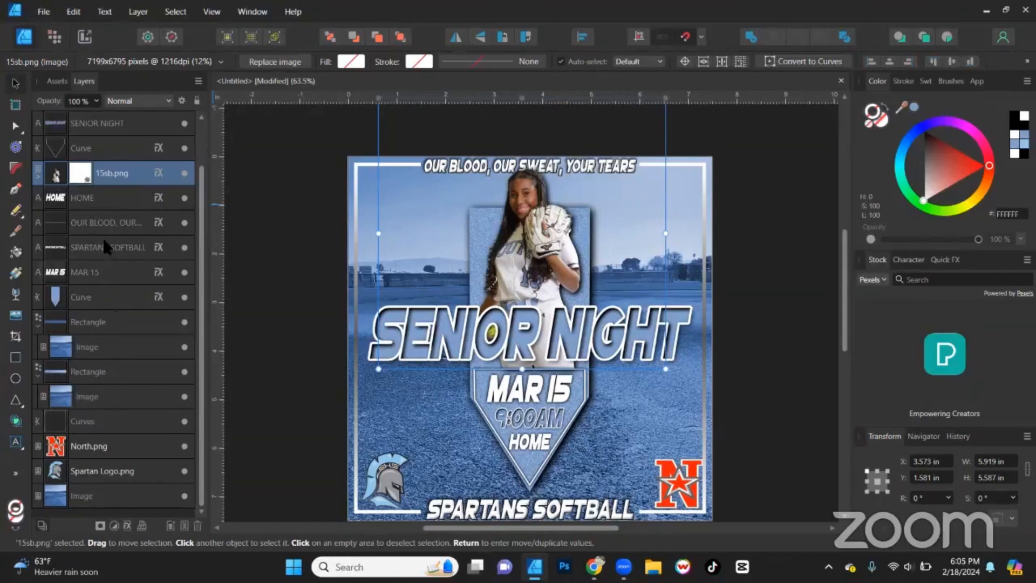
{"action": "left_click", "coordinate": [117, 131]}
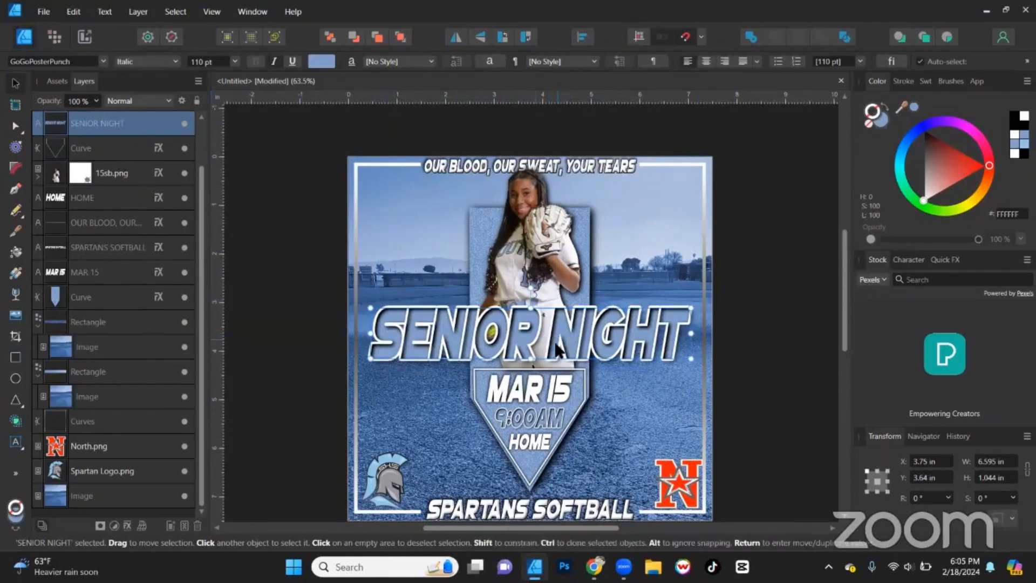
{"action": "scroll", "coordinate": [508, 313], "scroll_direction": "up", "scroll_amount": 3}
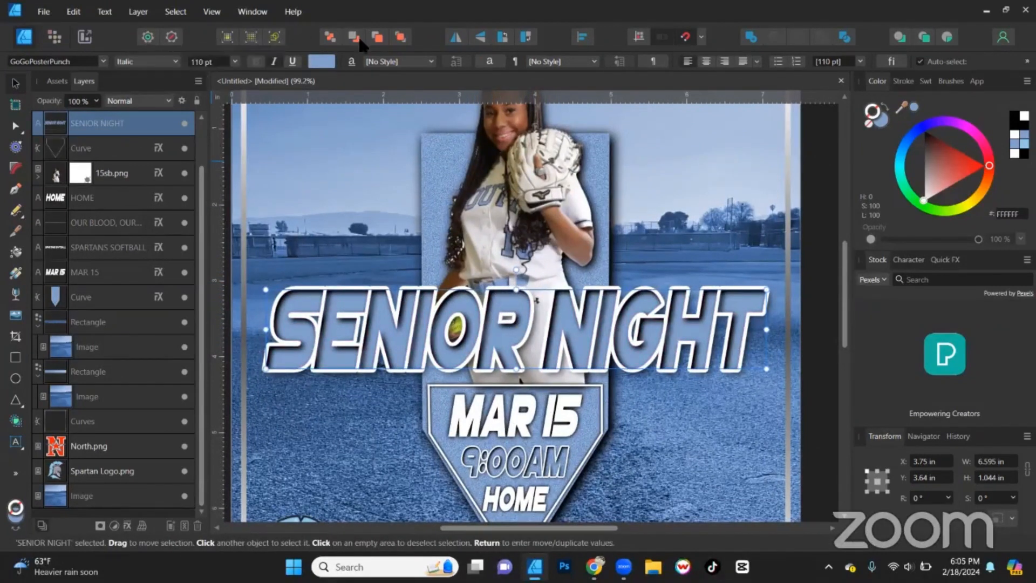
{"action": "left_click", "coordinate": [354, 39]}
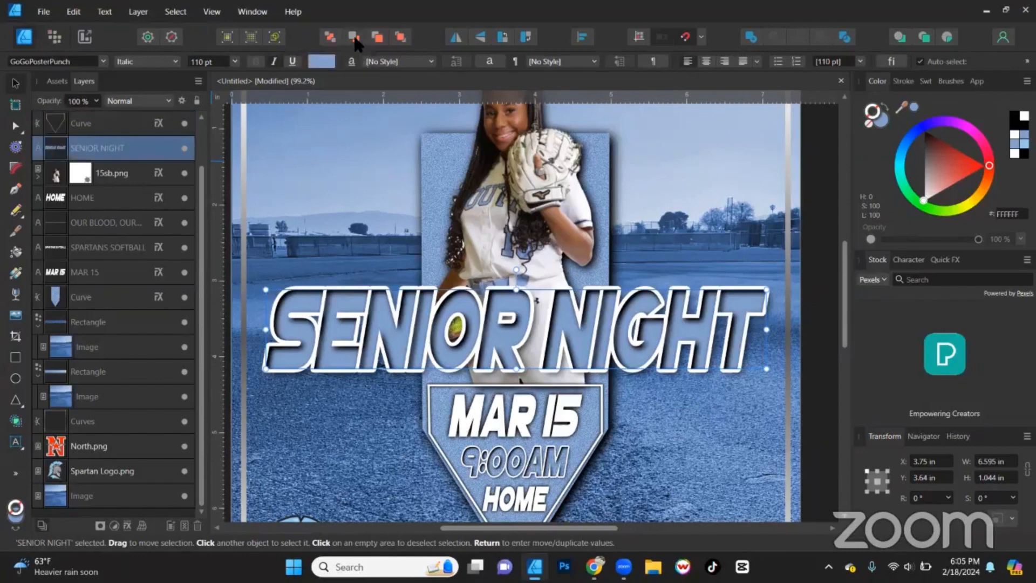
{"action": "left_click", "coordinate": [354, 39]}
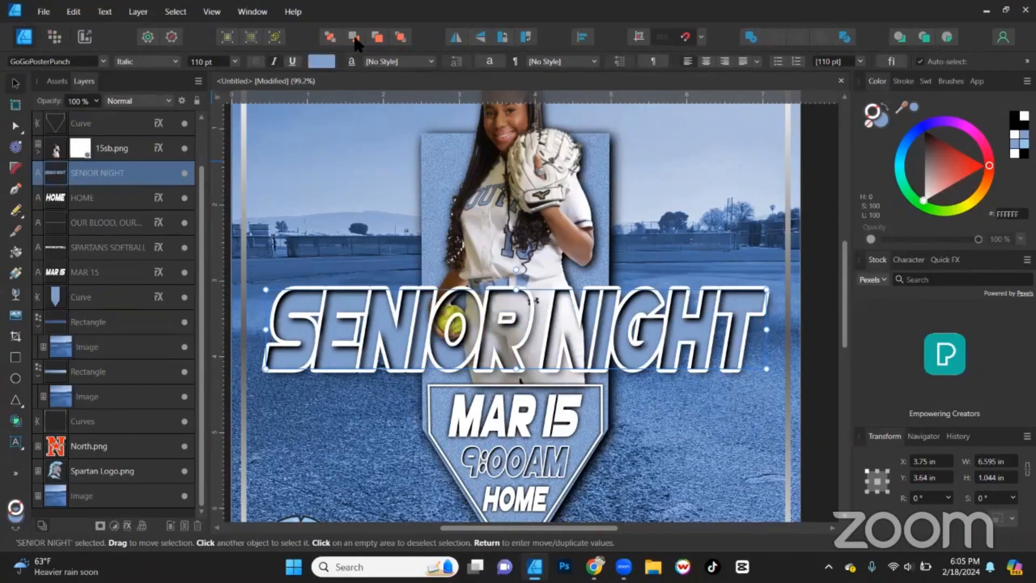
Paste only the copied player photo's layer effects onto the SENIOR NIGHT title and deselect it
{"action": "left_click", "coordinate": [74, 12]}
{"action": "left_click", "coordinate": [74, 121]}
{"action": "scroll", "coordinate": [728, 421], "scroll_direction": "down", "scroll_amount": 2}
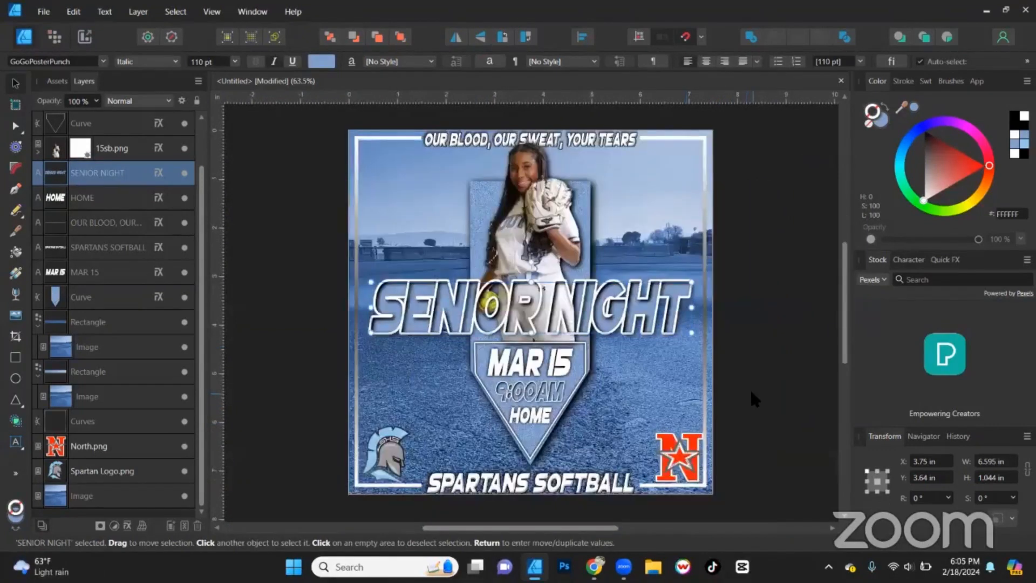
{"action": "left_click", "coordinate": [754, 387]}
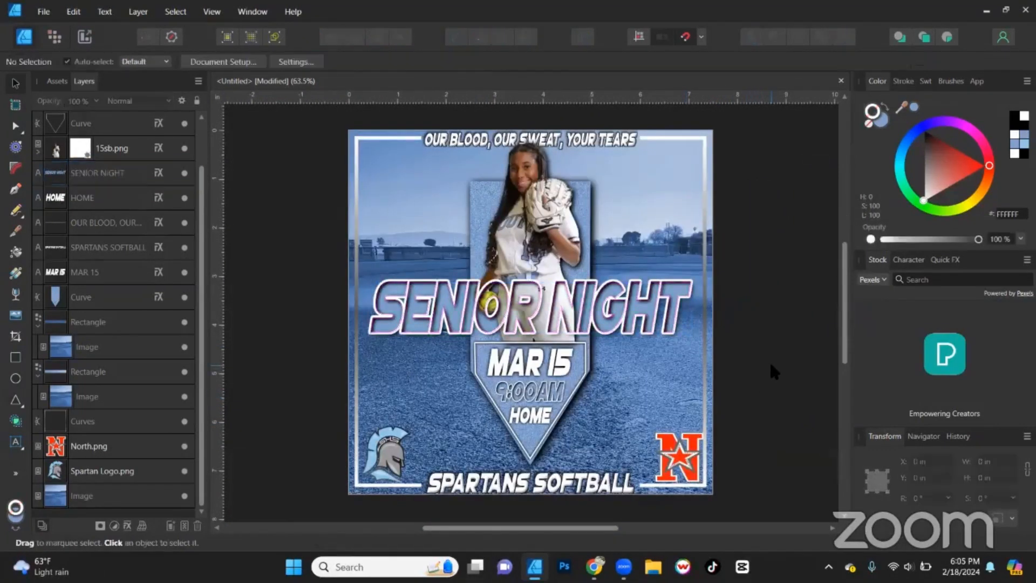